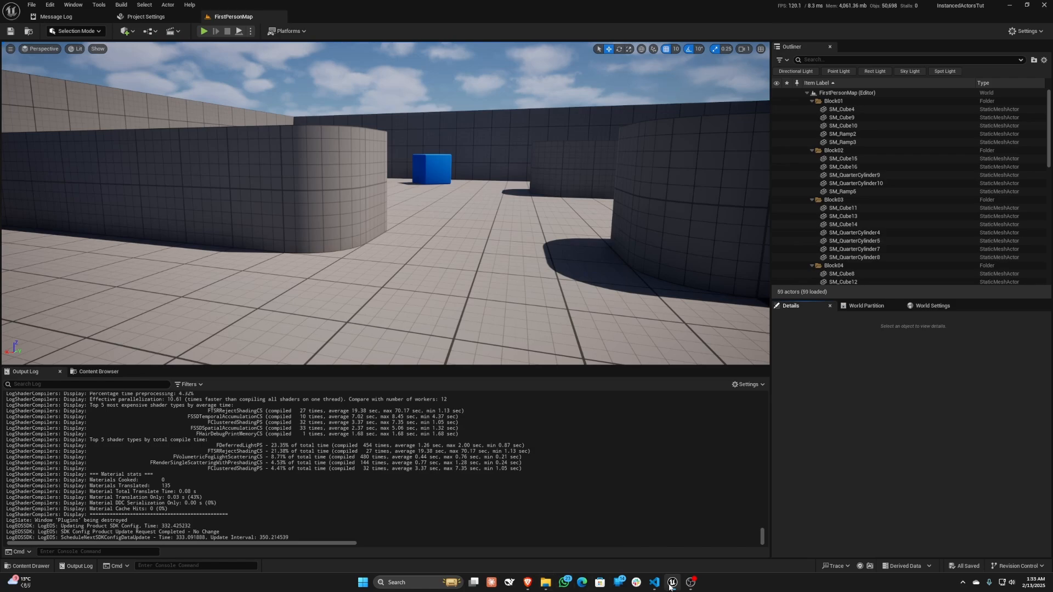
Step: Switch to the browser and read the Instanced Actors section of the Unreal Engine 5.5 release notes
mouse_move(528, 583)
click(576, 543)
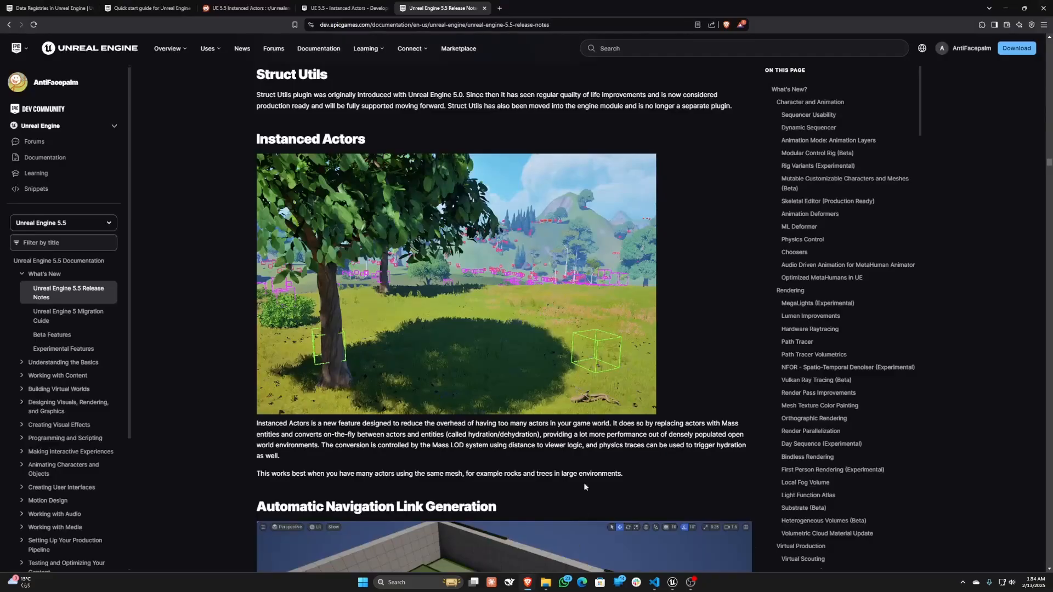
scroll(536, 357, up, 1)
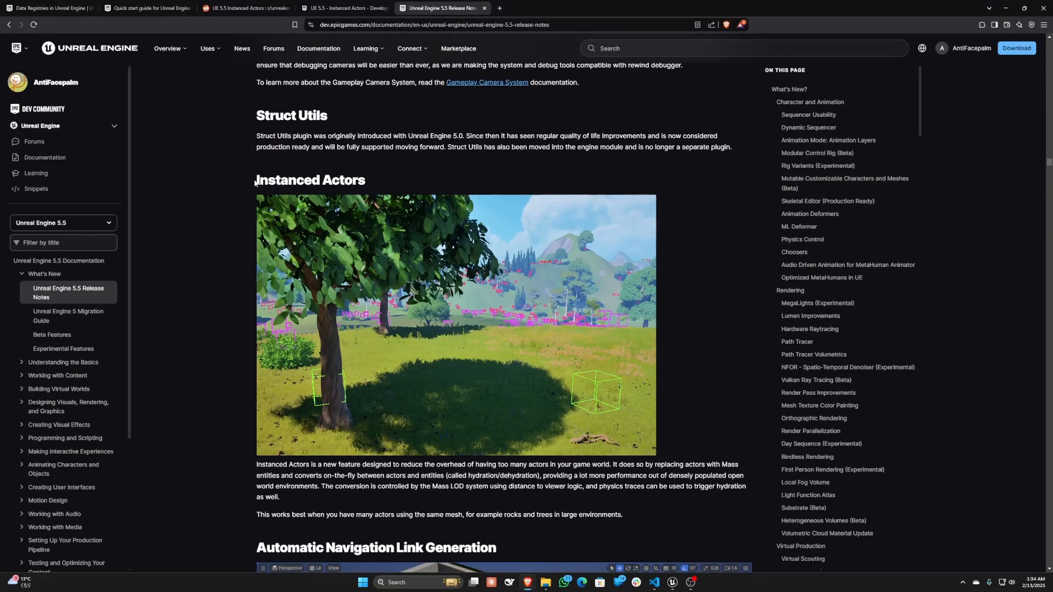
drag(256, 183, 395, 191)
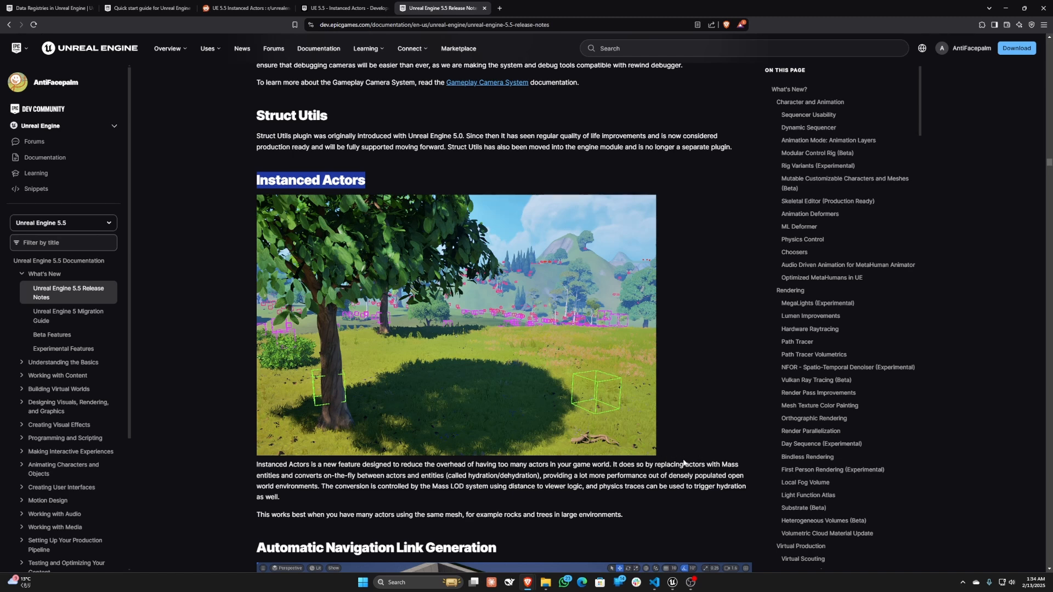
double_click(362, 182)
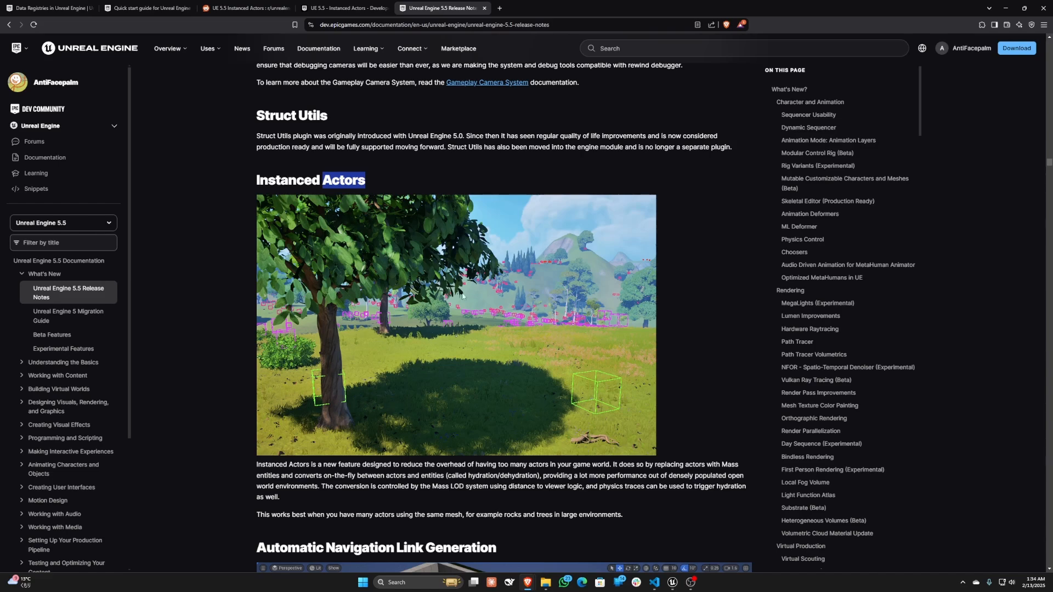
click(271, 168)
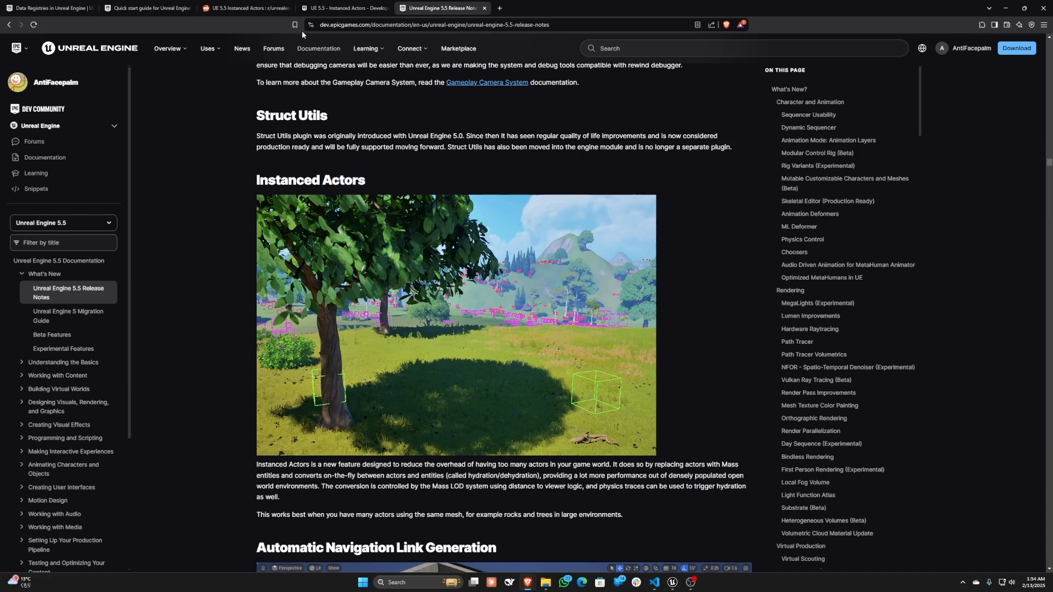
Step: Skim the r/unrealengine Reddit thread about UE 5.5 Instanced Actors
click(250, 8)
scroll(438, 403, down, 5)
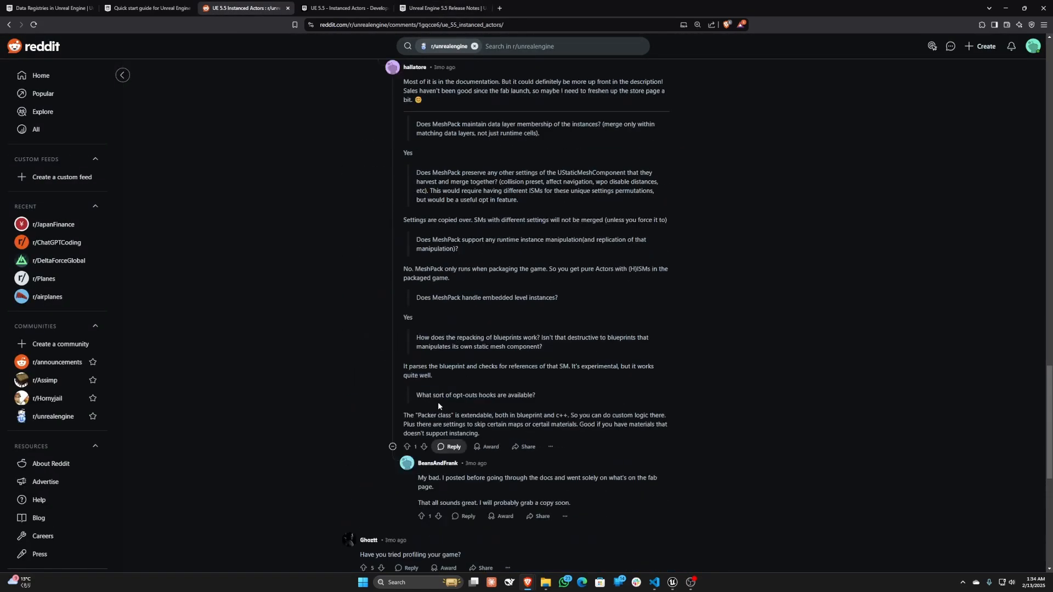
scroll(438, 403, up, 10)
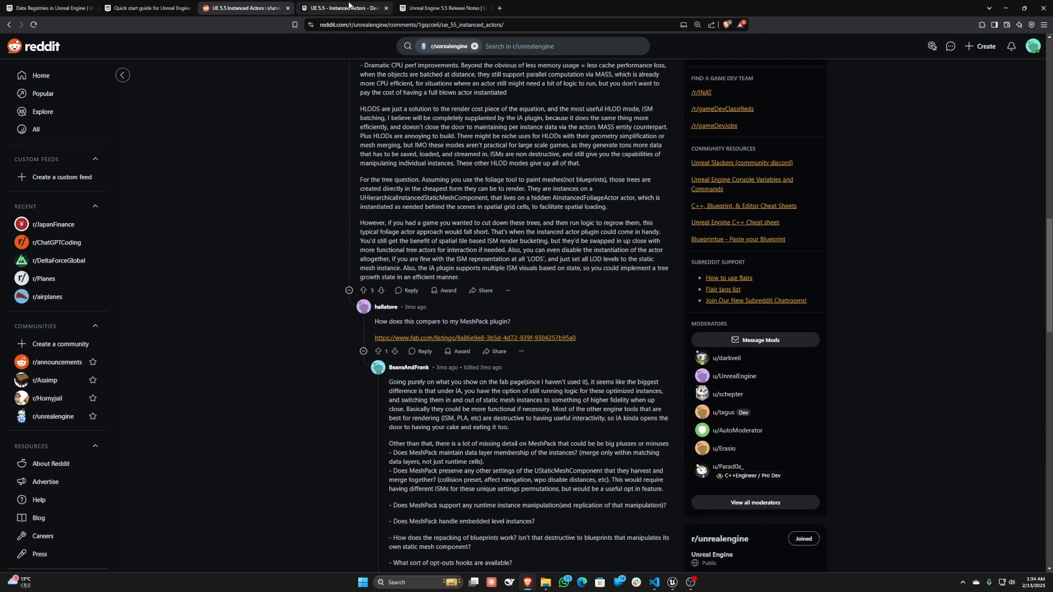
Step: Review the UE 5.5 Instanced Actors forum thread and view the Instanced Actors reference linked in its first post in a new tab
click(349, 7)
scroll(554, 342, down, 8)
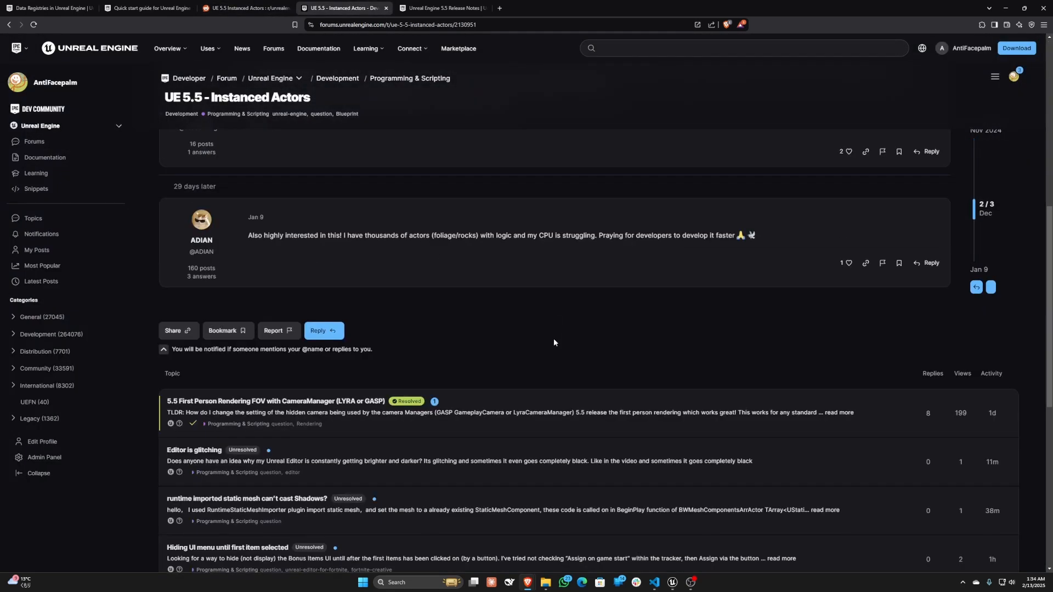
scroll(488, 317, up, 10)
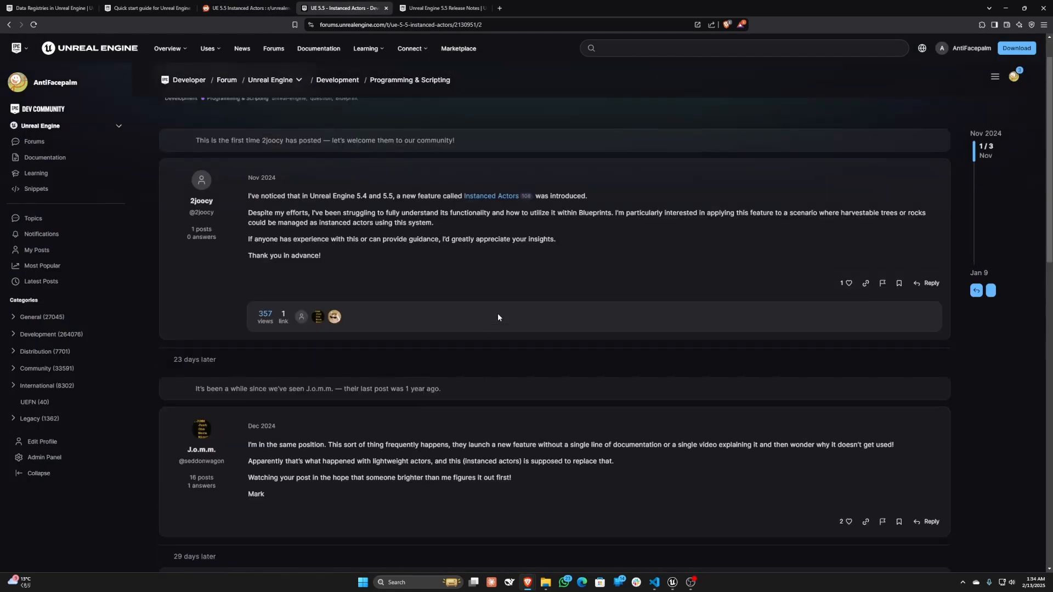
scroll(496, 316, up, 1)
middle_click(485, 238)
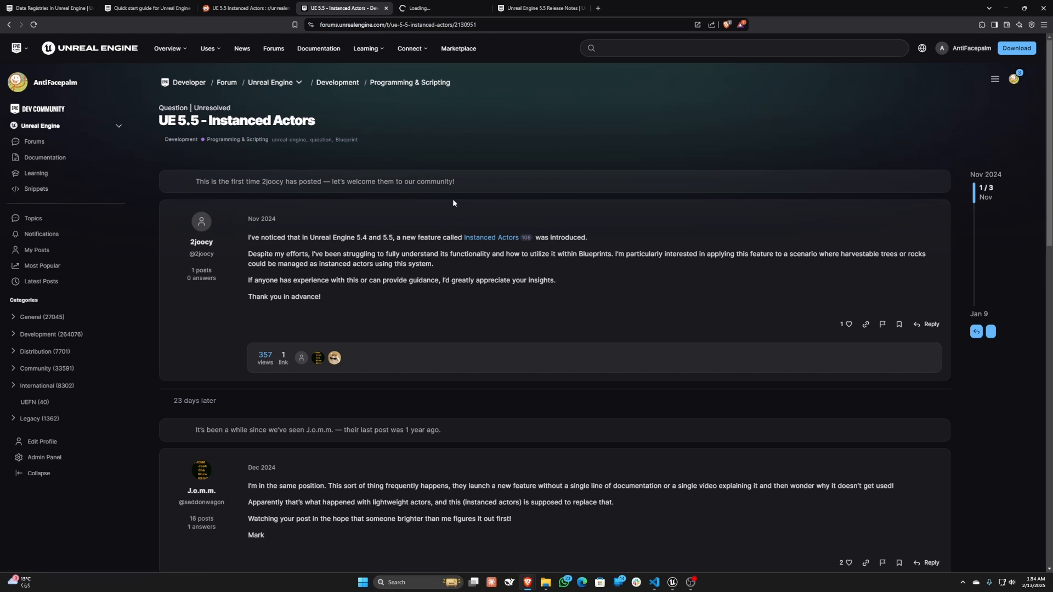
click(439, 8)
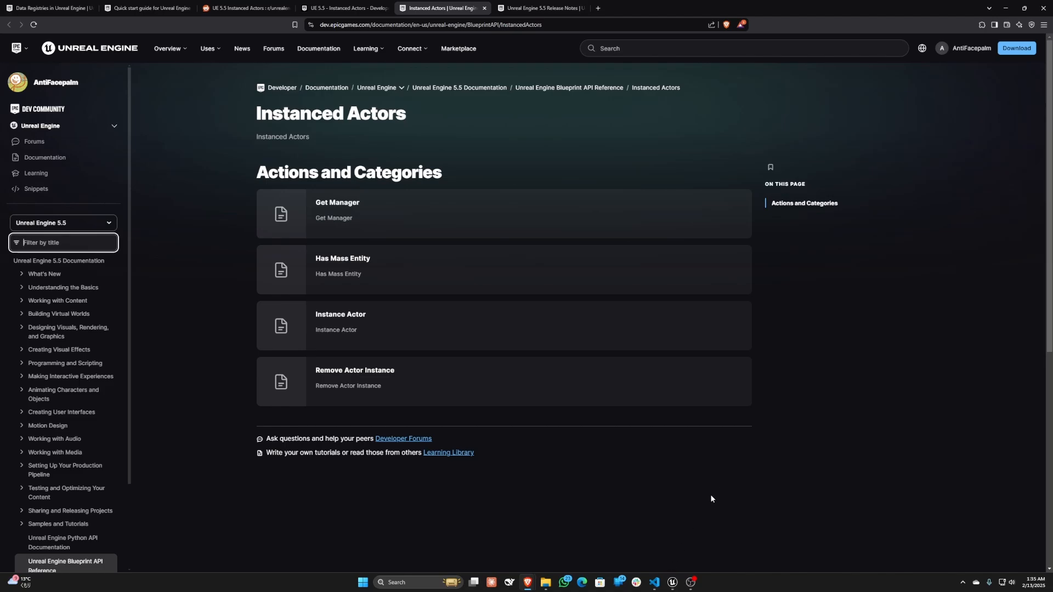
Step: Switch back to Unreal Editor, play-test FirstPersonMap by picking up the rifle and firing it, and end the play session
click(673, 582)
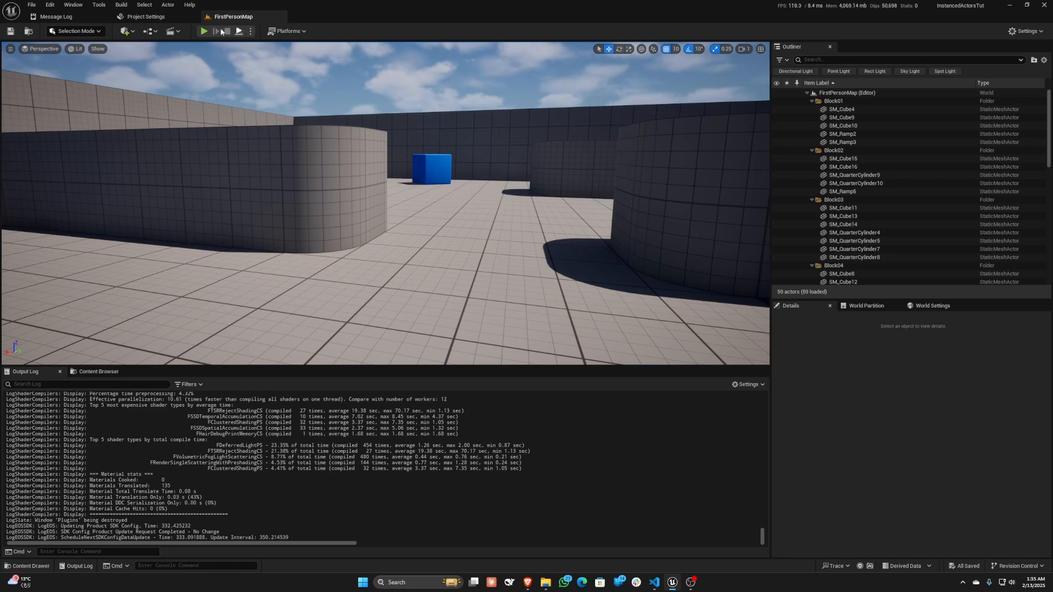
click(203, 30)
key(w)
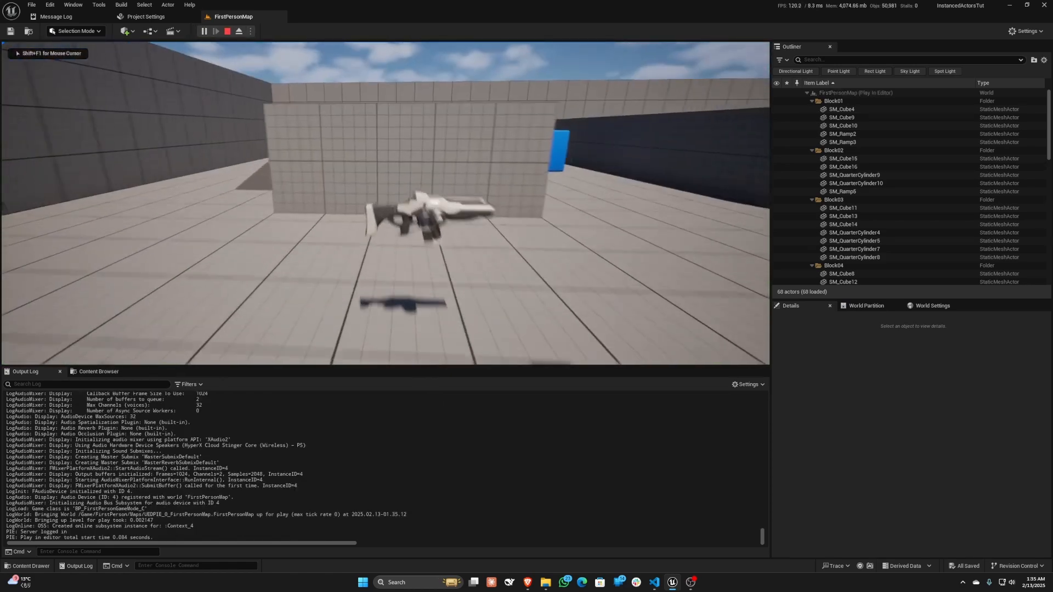
key(w)
click(385, 203)
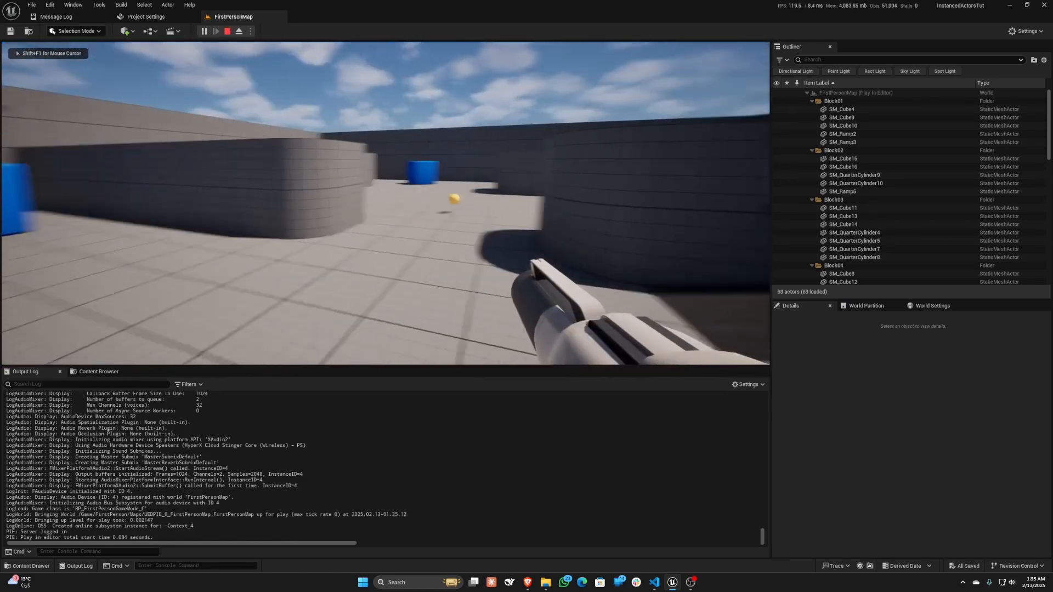
key(Escape)
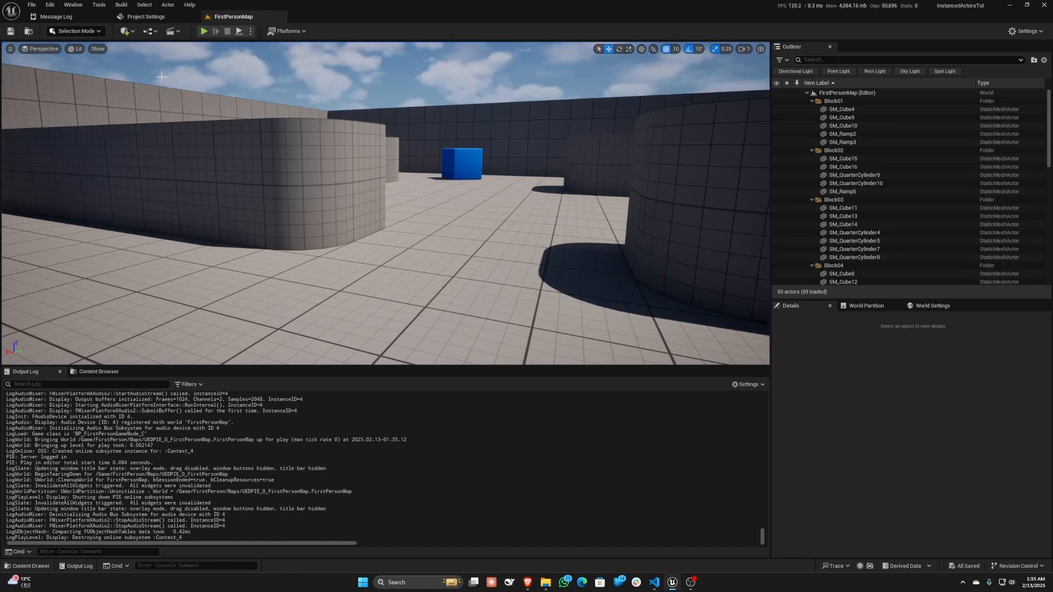
Step: Find the InstancedActors plugin by searching the project's plugins for "Instanced" and enable it, accepting the experimental plugin warning
click(50, 4)
click(86, 139)
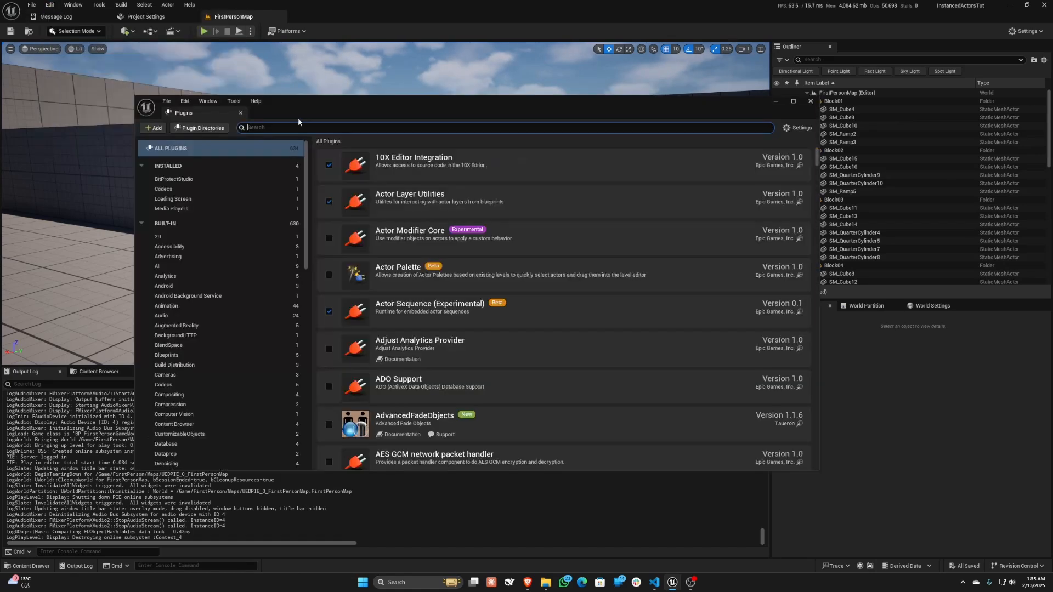
drag(343, 103, 332, 127)
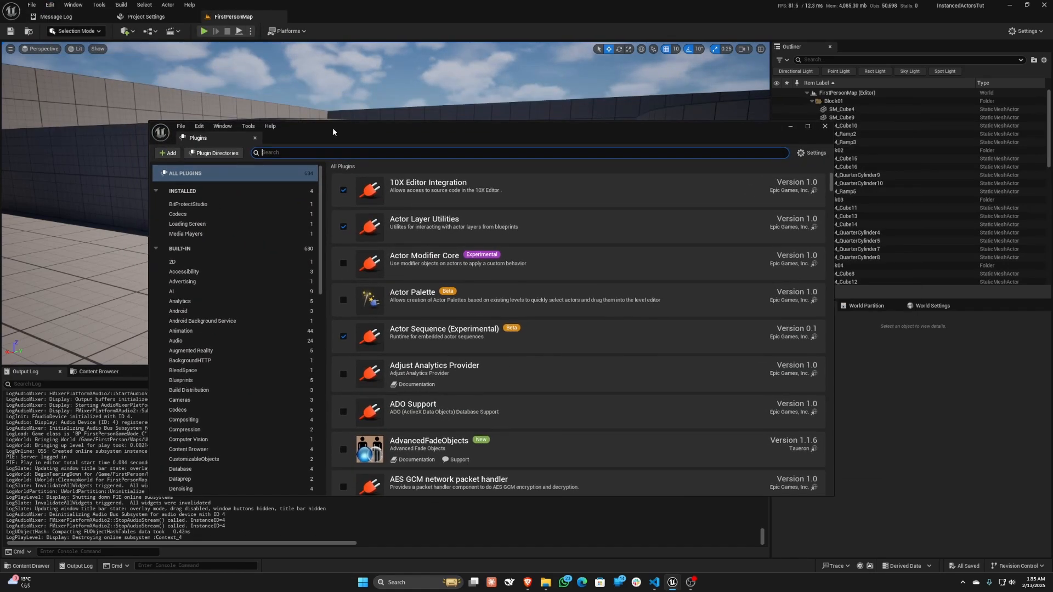
text(Instance)
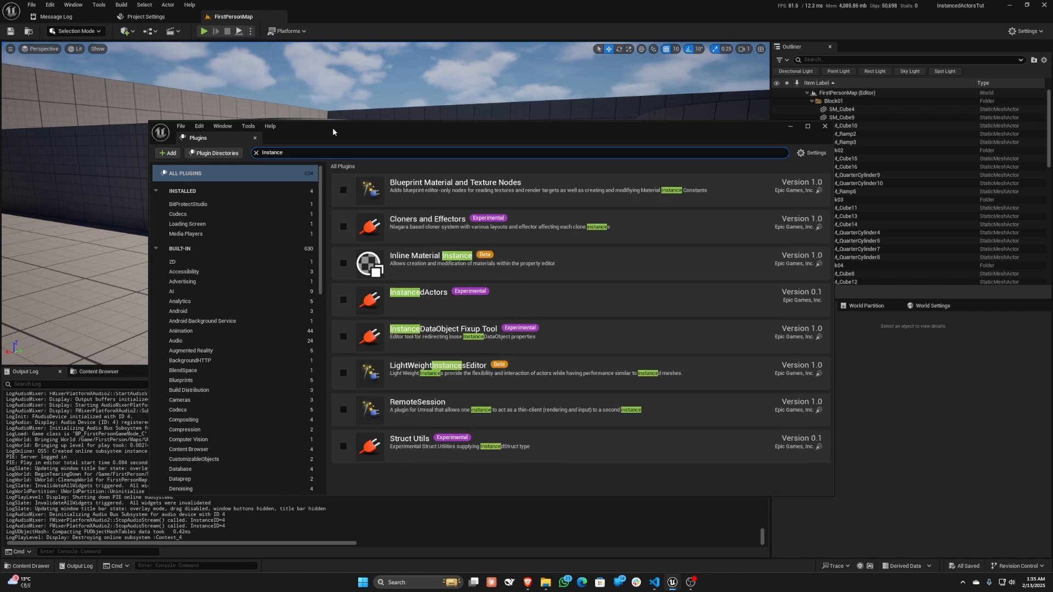
text(d)
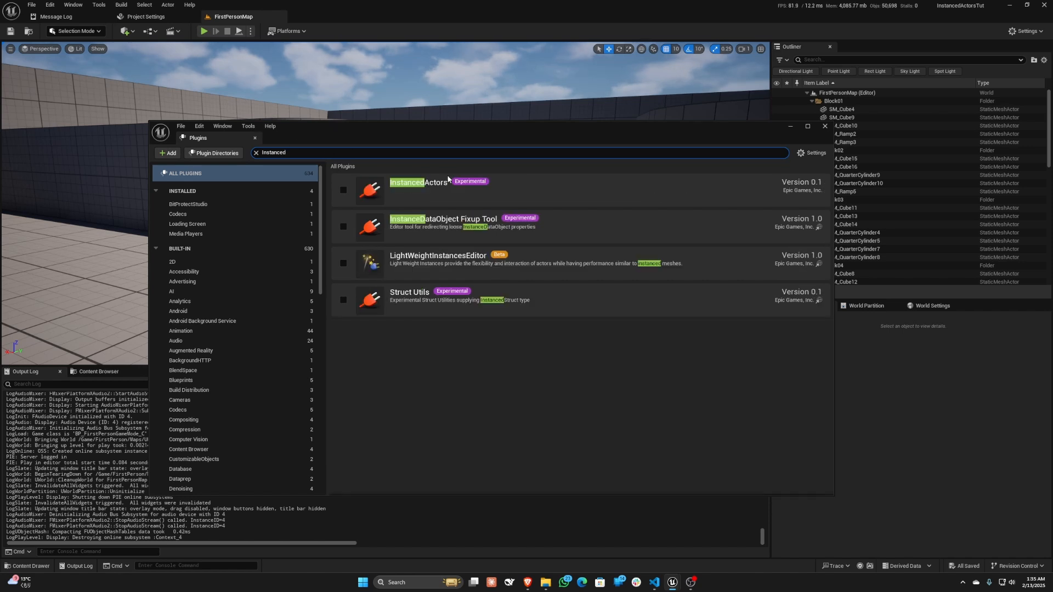
click(344, 190)
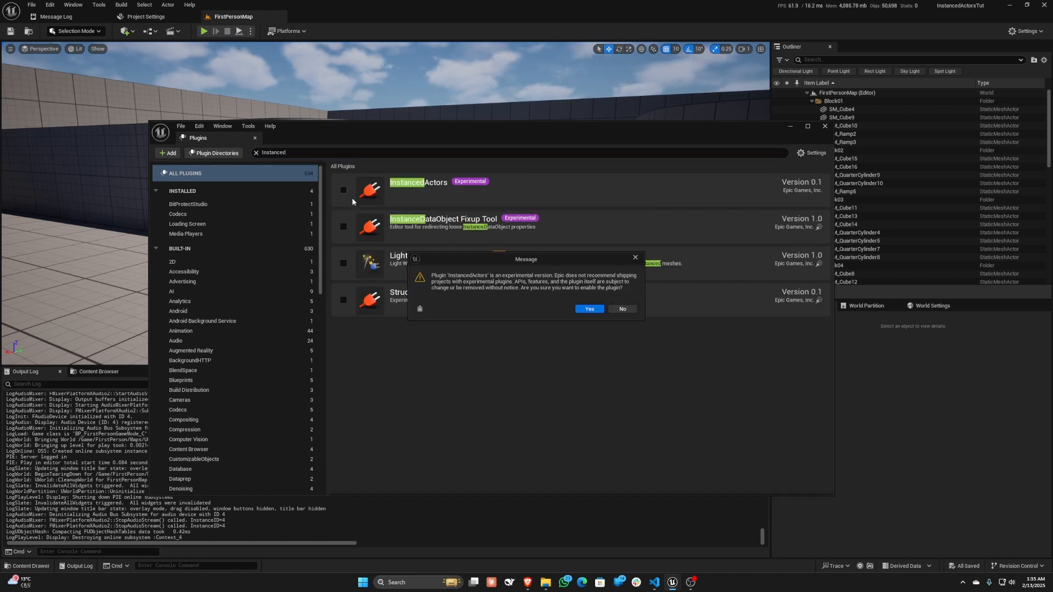
click(582, 310)
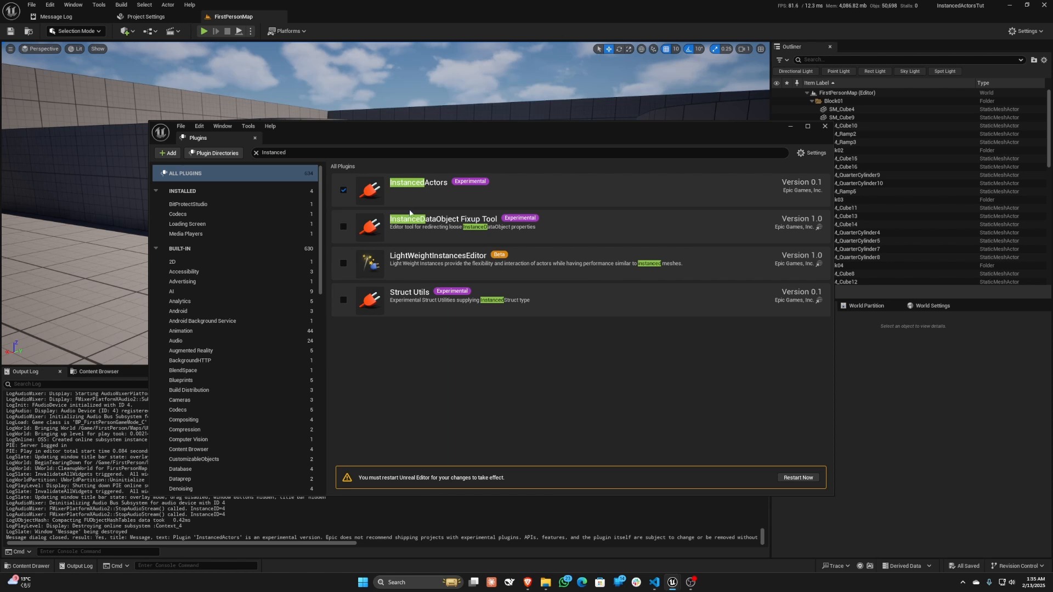
Step: Search the plugins for "Data Regi" and enable the Data Registry plugin, accepting the beta warning
text(egi)
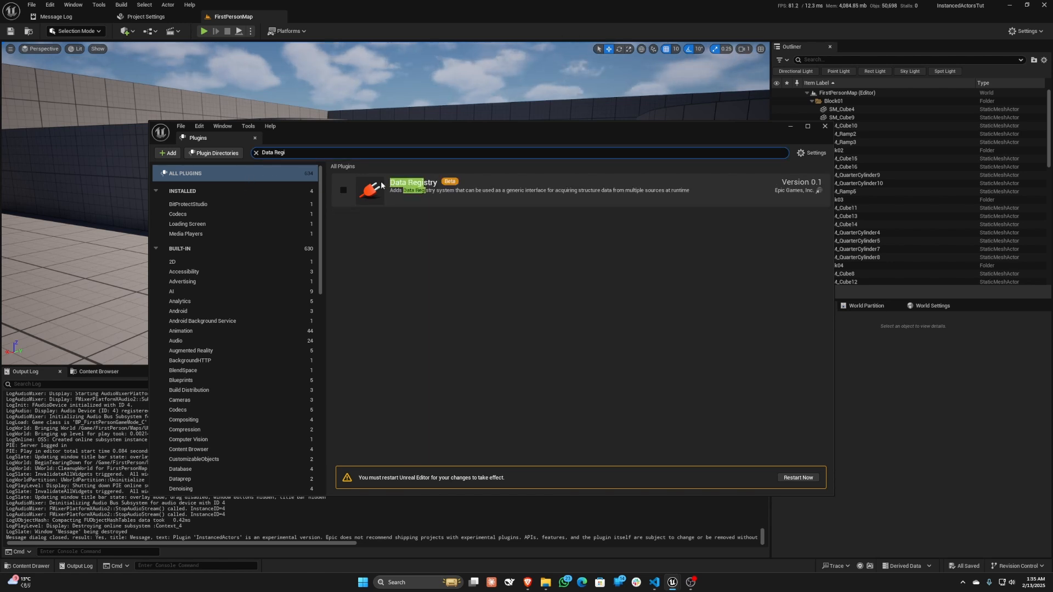
click(344, 190)
click(591, 313)
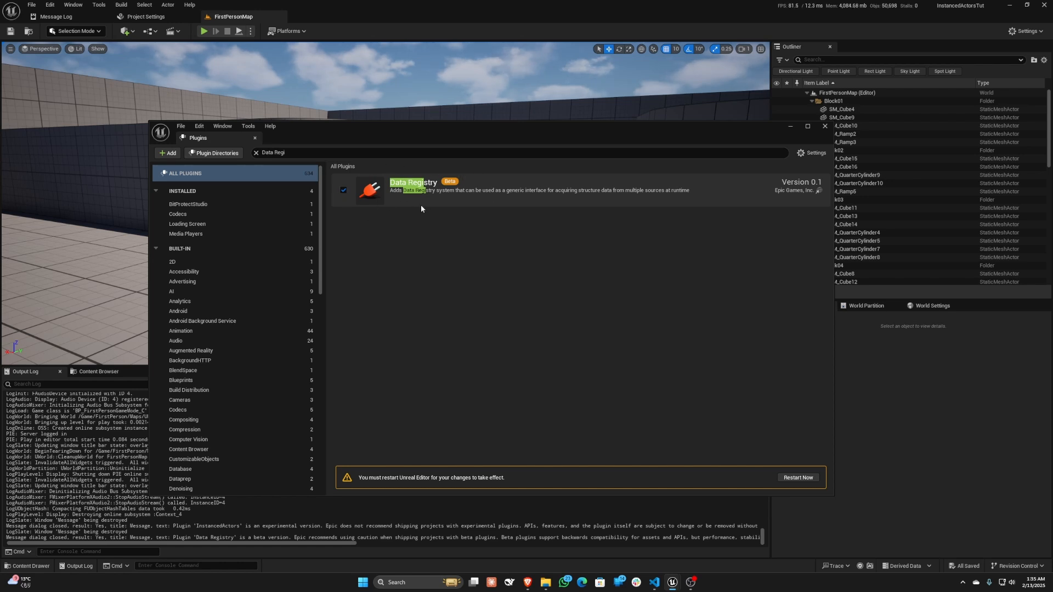
Step: Search the plugins for "Gameplay" and enable the MassGameplay plugin, accepting the experimental warning
click(313, 156)
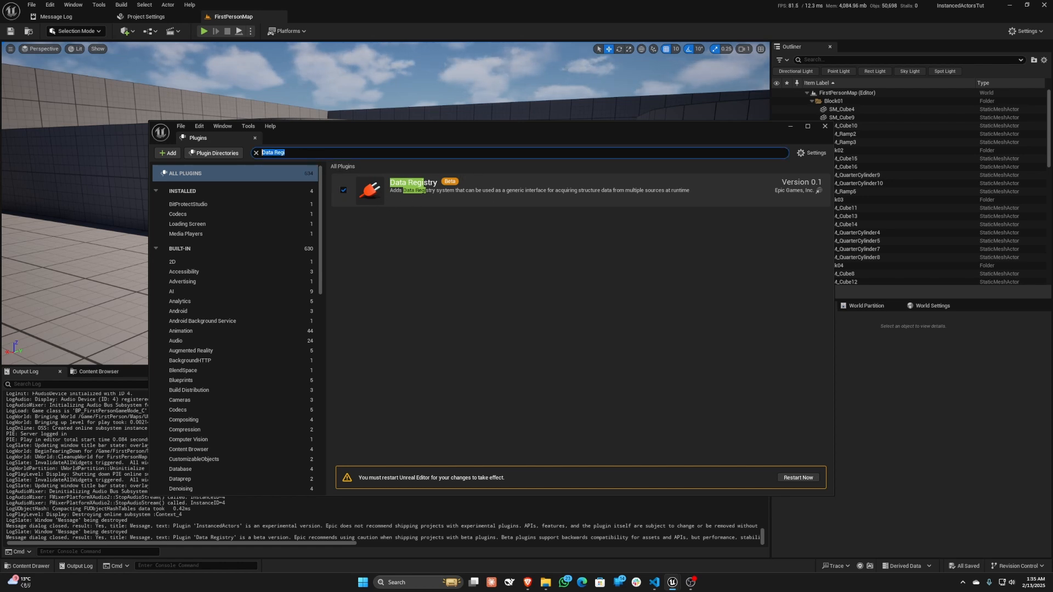
text(Gameplay)
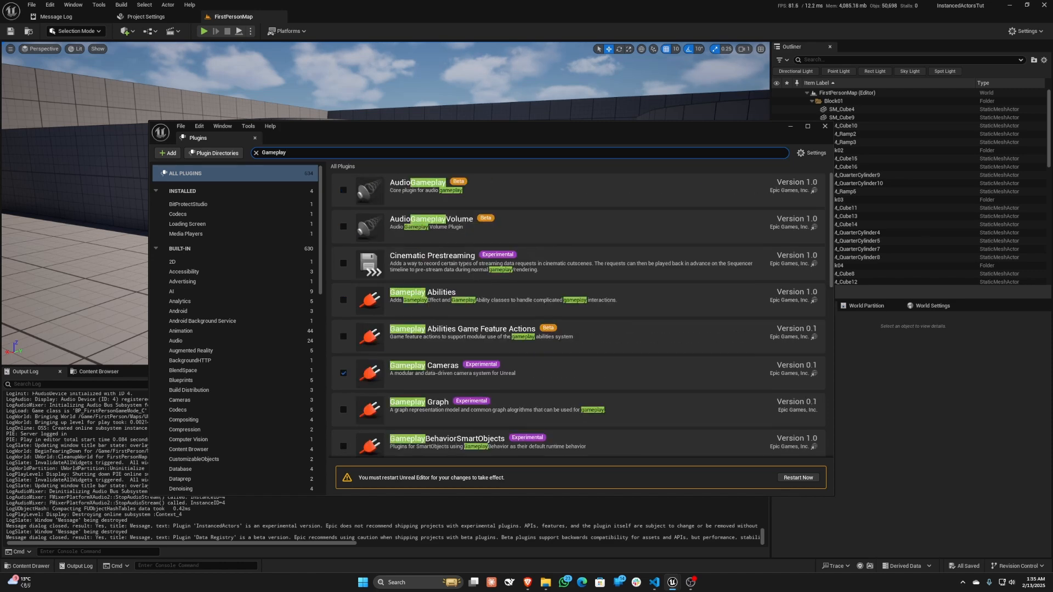
scroll(468, 298, down, 10)
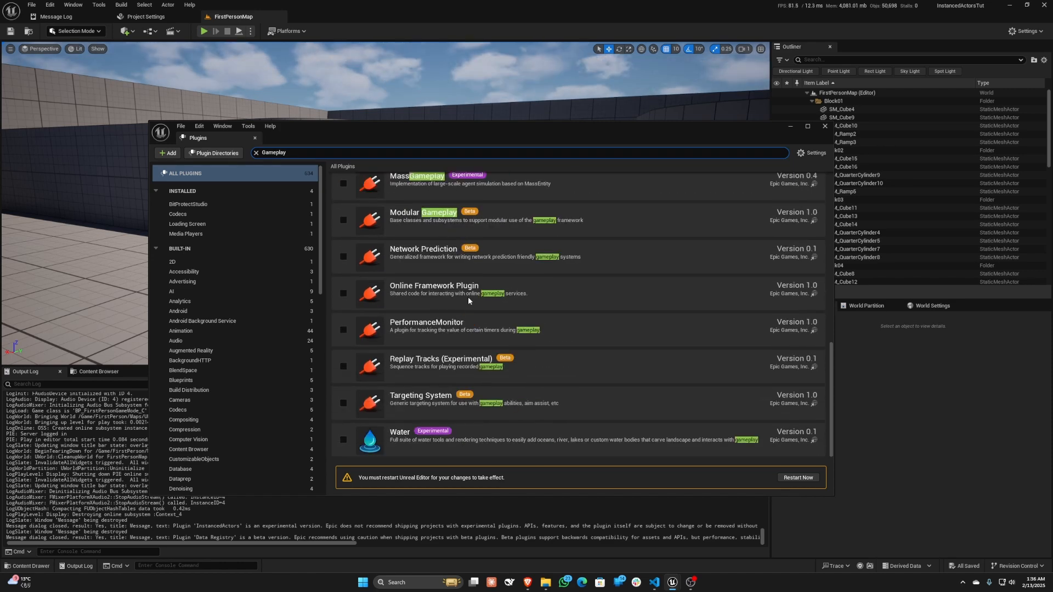
scroll(468, 297, up, 4)
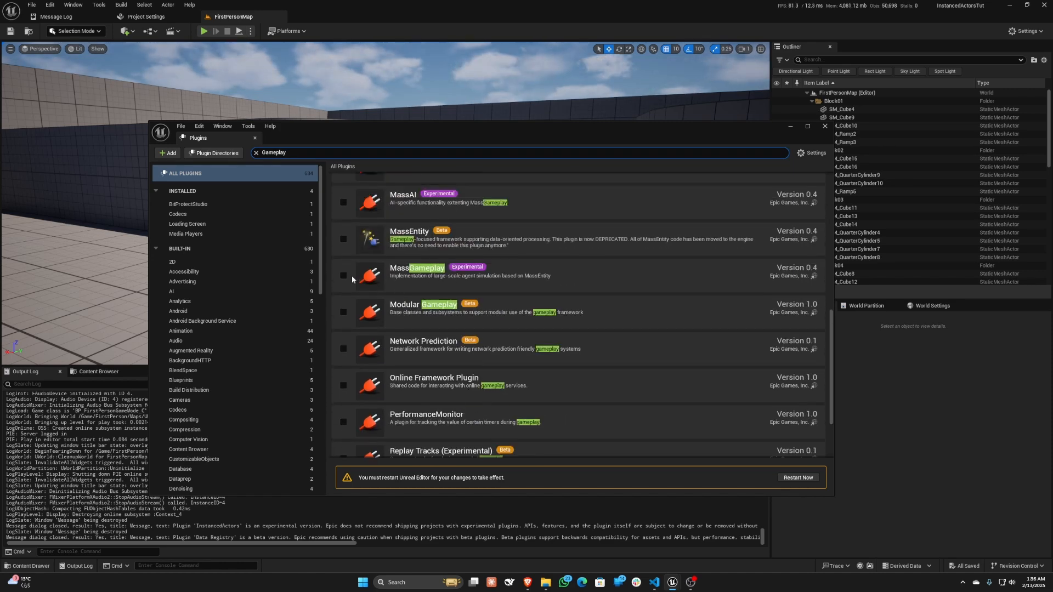
click(344, 276)
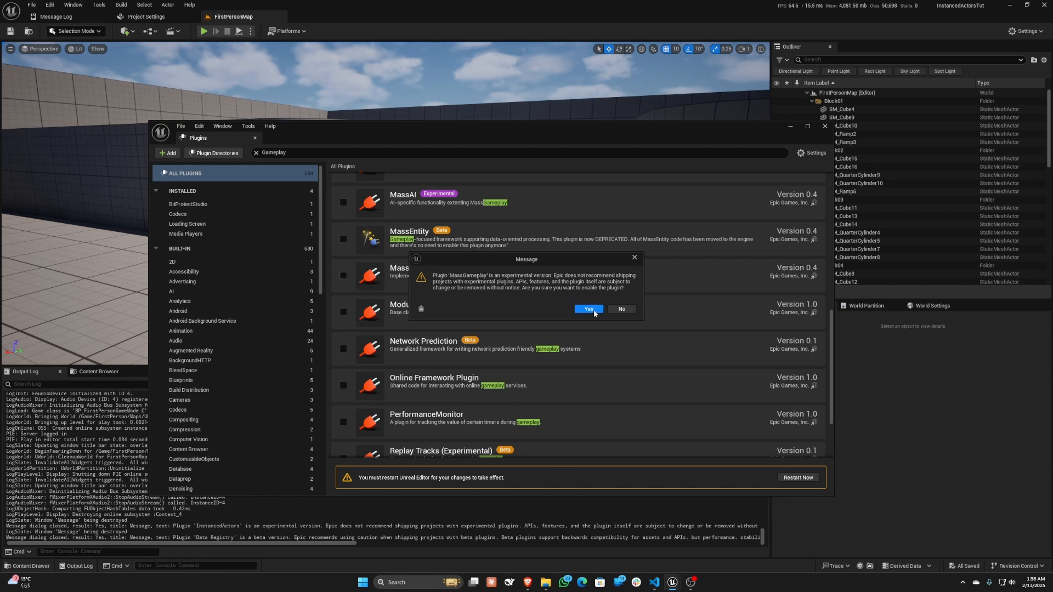
click(589, 310)
Step: Search the plugins for "Game Features" and enable the Game Features plugin, accepting the beta warning
click(274, 153)
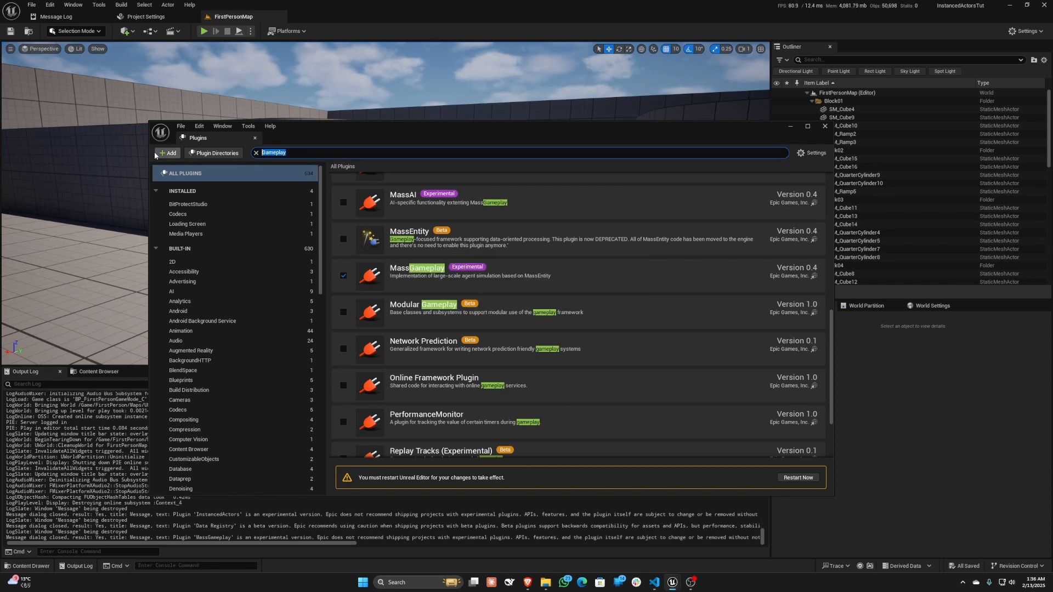
text(Game Feature)
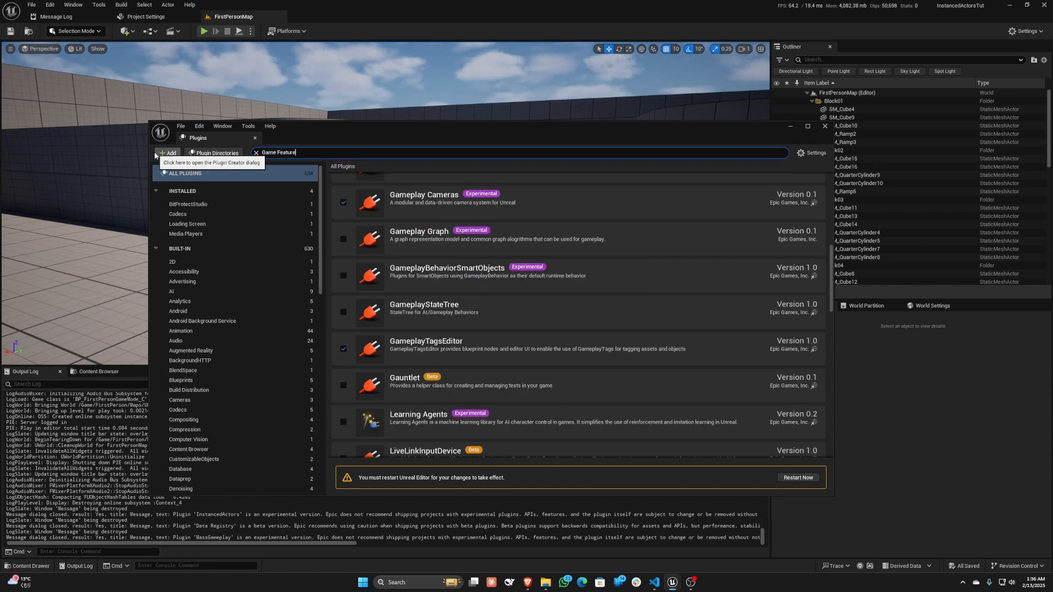
text(s)
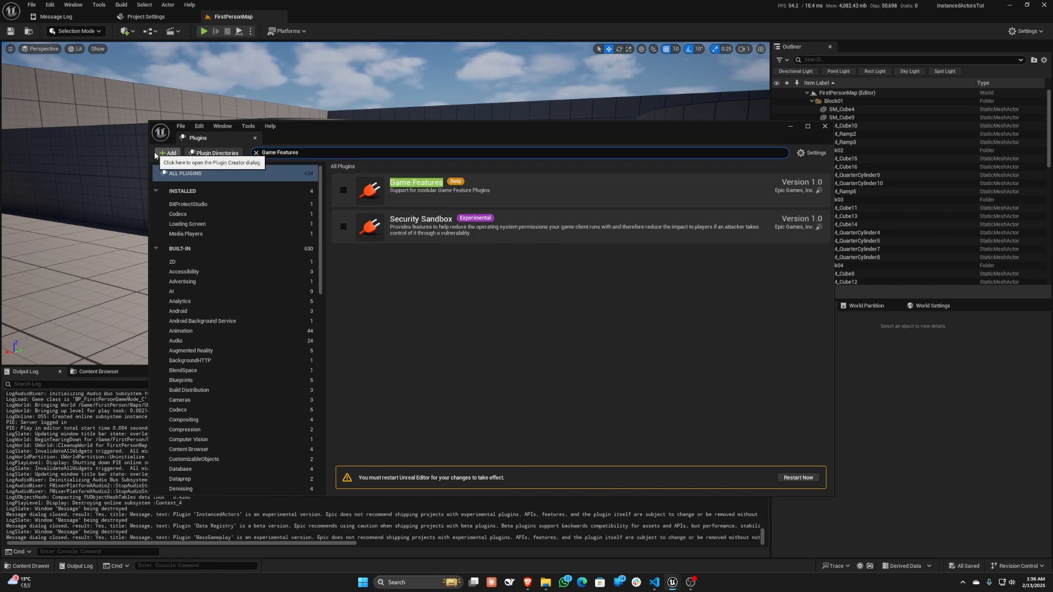
click(344, 191)
click(589, 310)
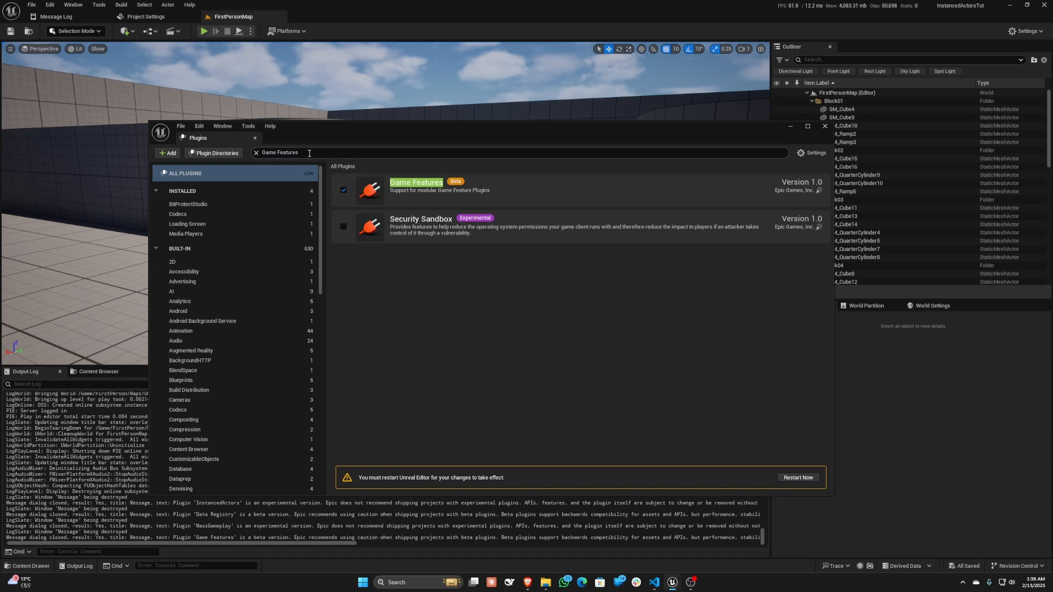
Step: Check the enabled state of the MassGameplay, InstancedActors and Data Registry plugins by searching for each one
drag(308, 153, 262, 152)
text(Mass Gam)
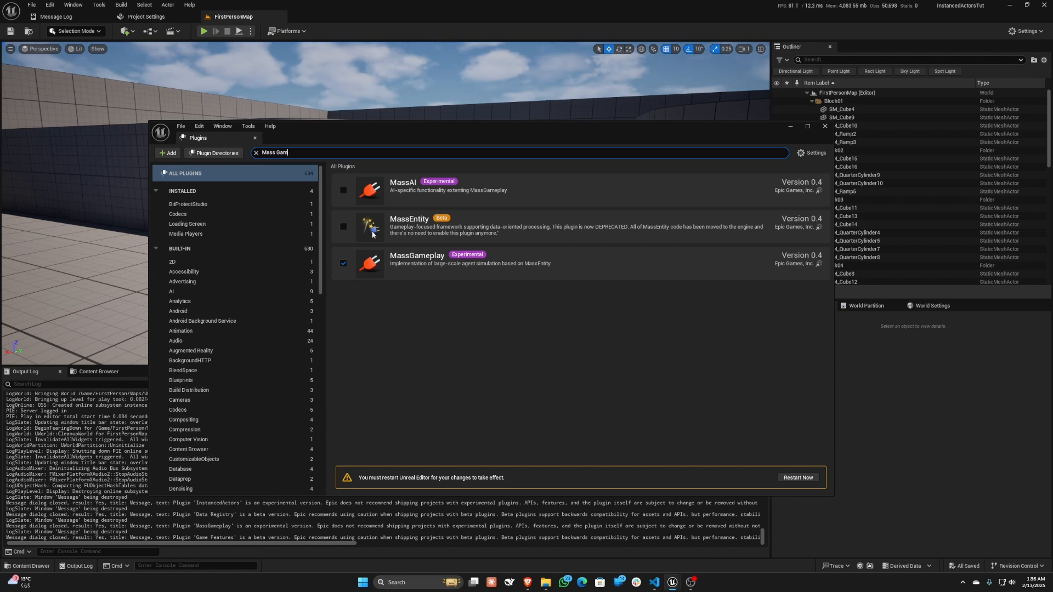
drag(303, 152, 167, 149)
text(Instanced)
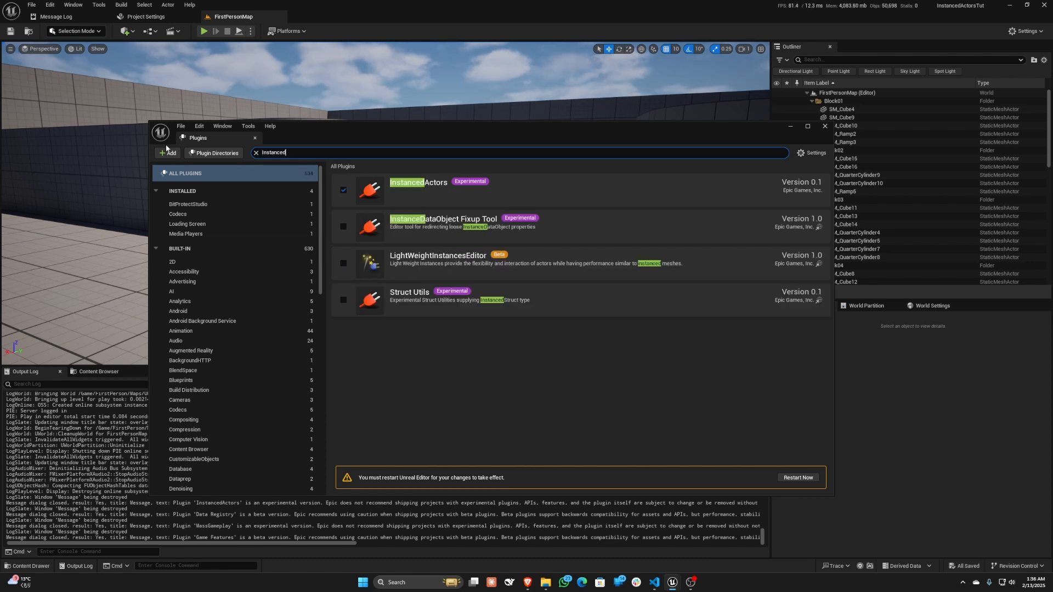
drag(328, 153, 119, 145)
text(Data Regis)
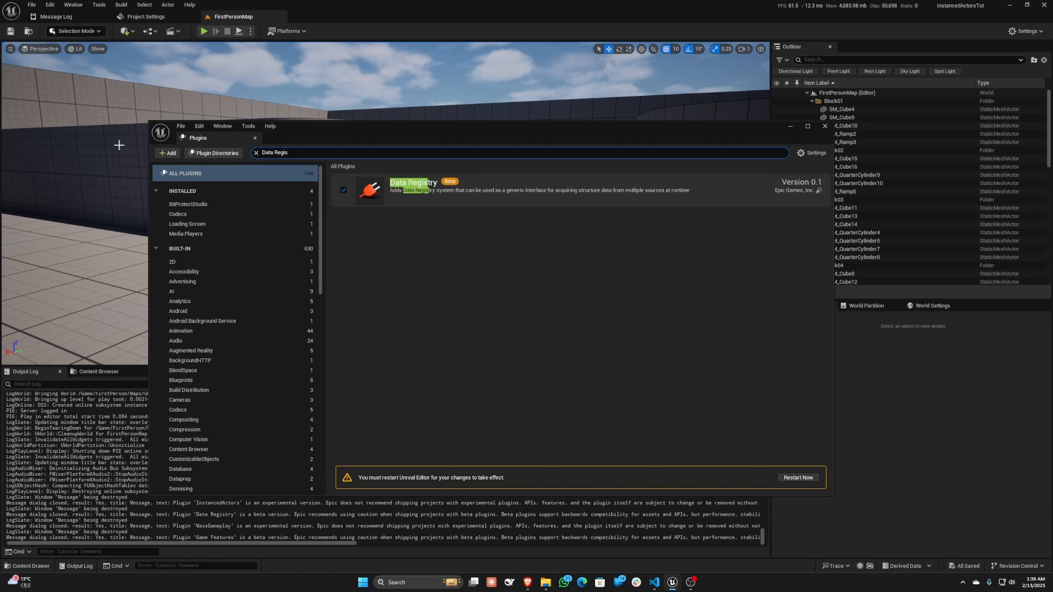
Step: Finish the plugin search for "Data Registry", and close the Plugins window and the editor to apply the plugin changes
text(try)
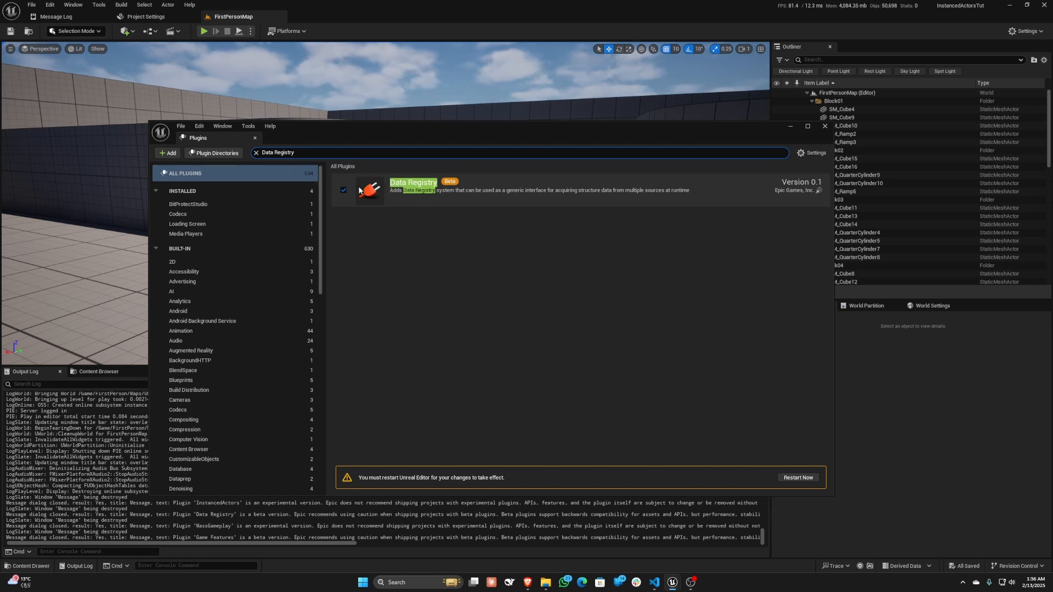
click(825, 126)
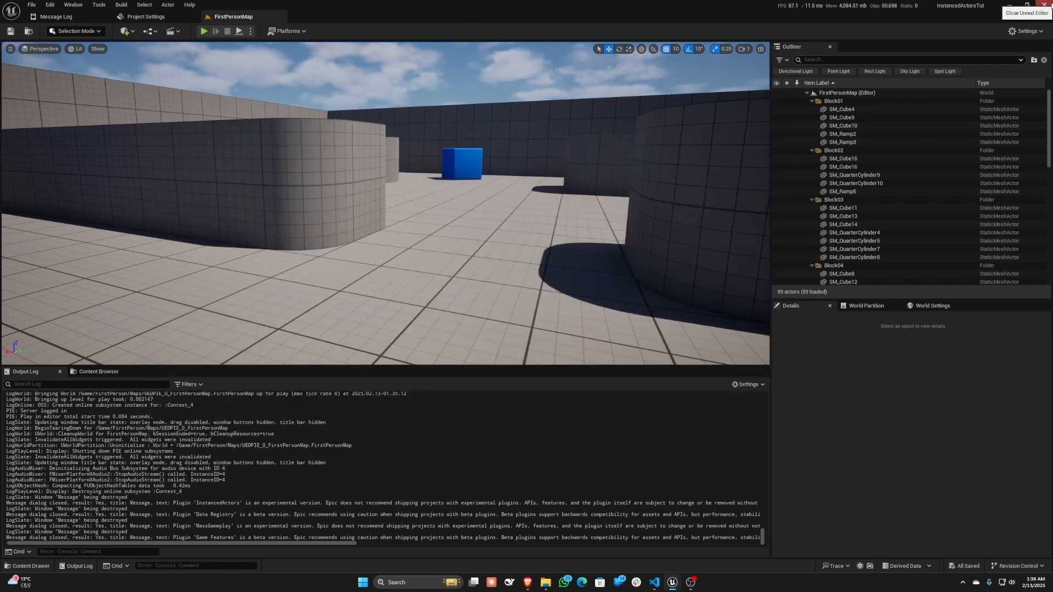
click(1044, 5)
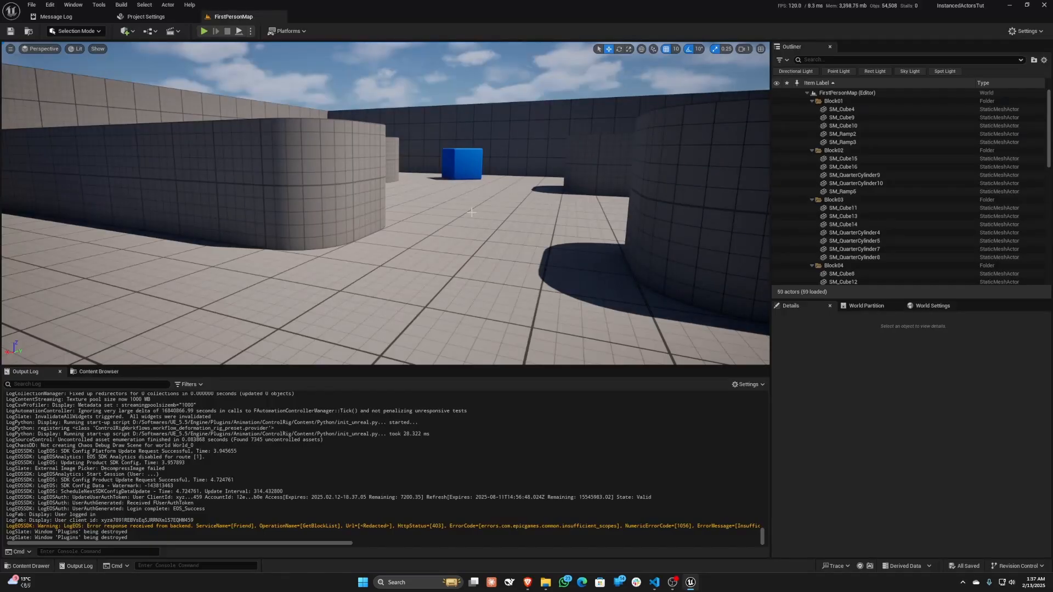
Step: Select the SM_ChamferCube5 cube in the level and examine the actor commands for converting it to Instanced Actors
key(w)
right_drag(321, 233, 561, 227)
key(w)
key(s)
key(d)
click(505, 221)
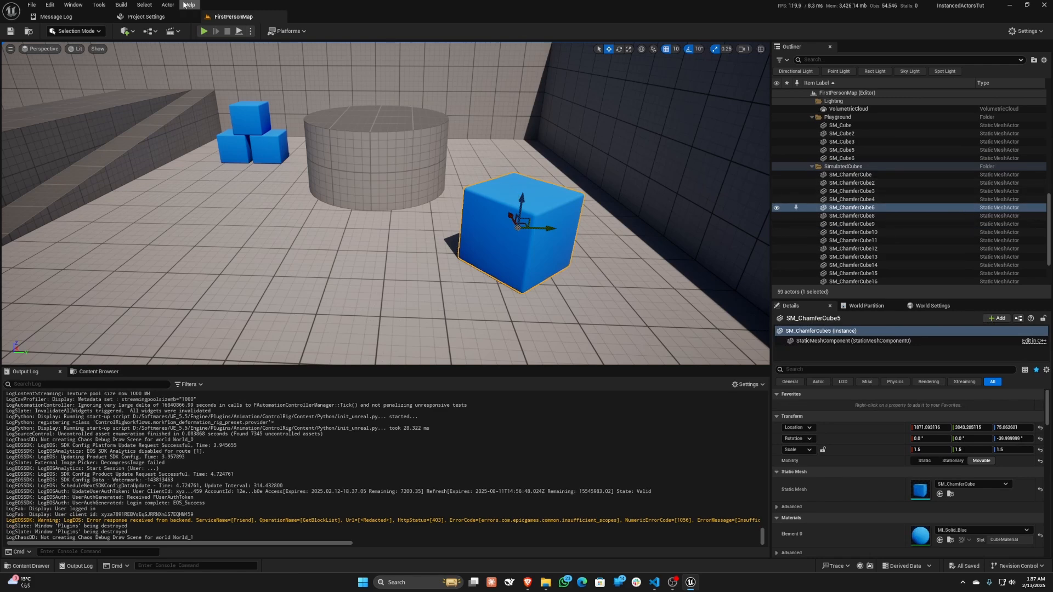
click(168, 5)
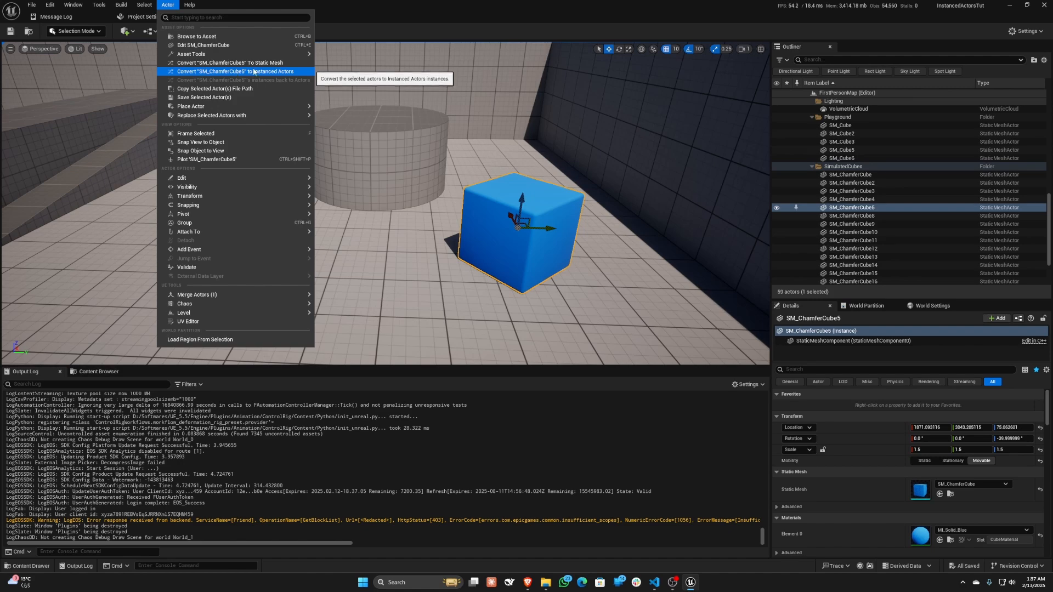
mouse_move(290, 188)
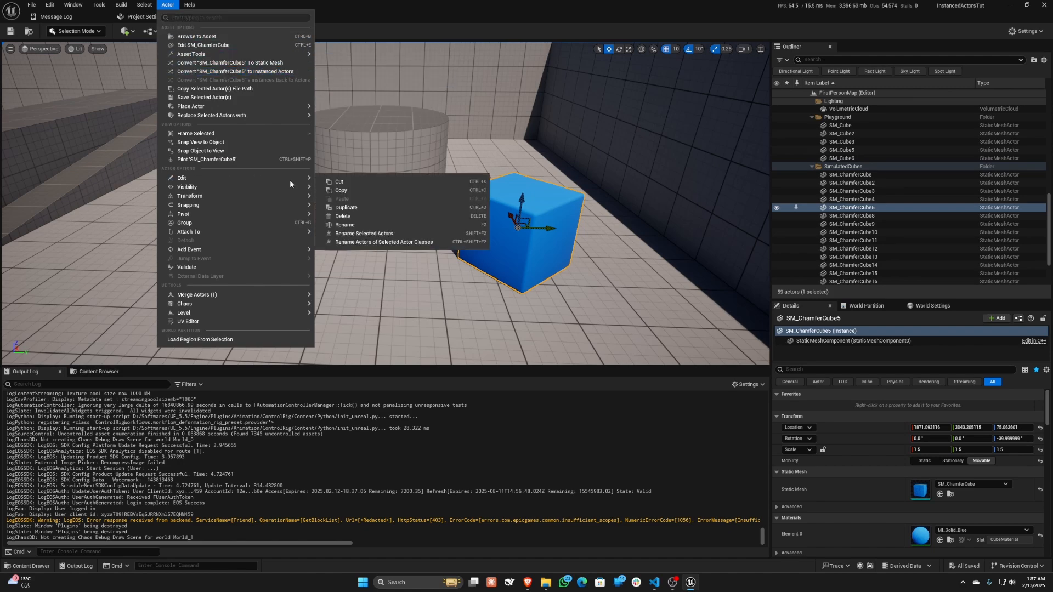
right_drag(435, 161, 456, 257)
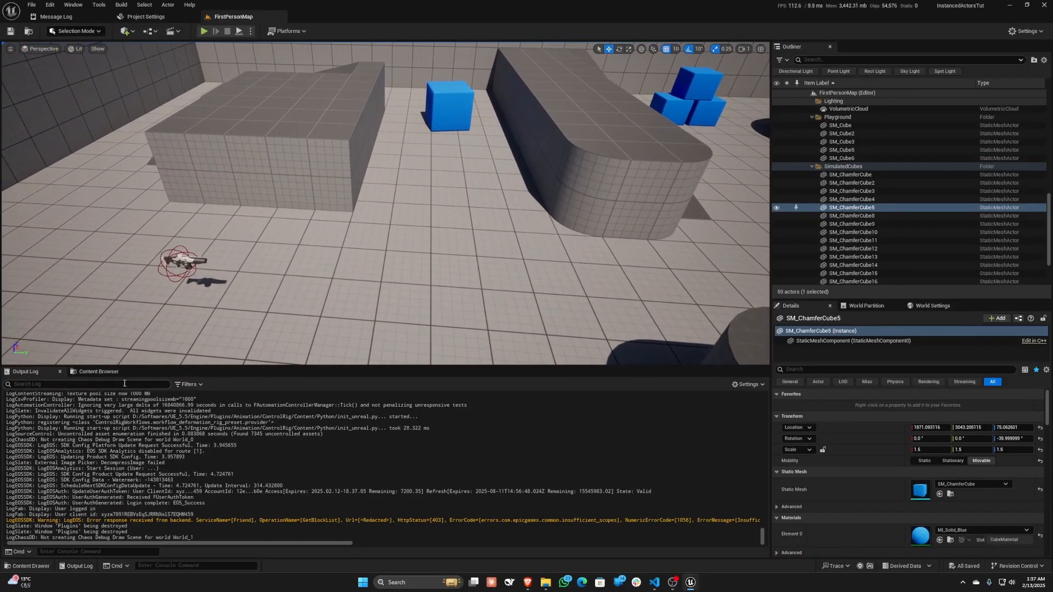
Step: Create a folder named InstancedActors in the project's Content folder
click(99, 372)
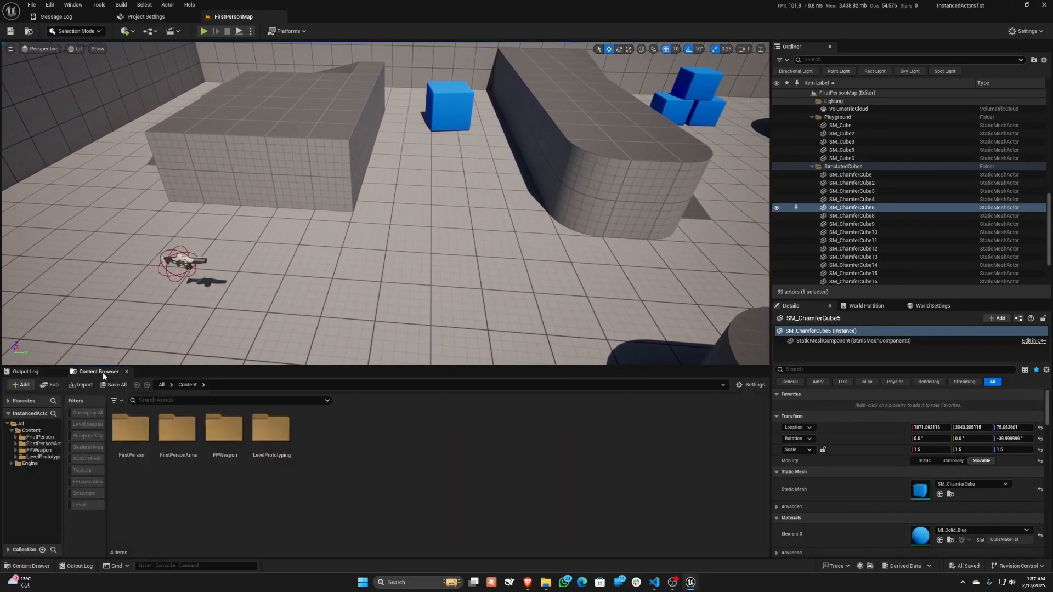
right_click(323, 446)
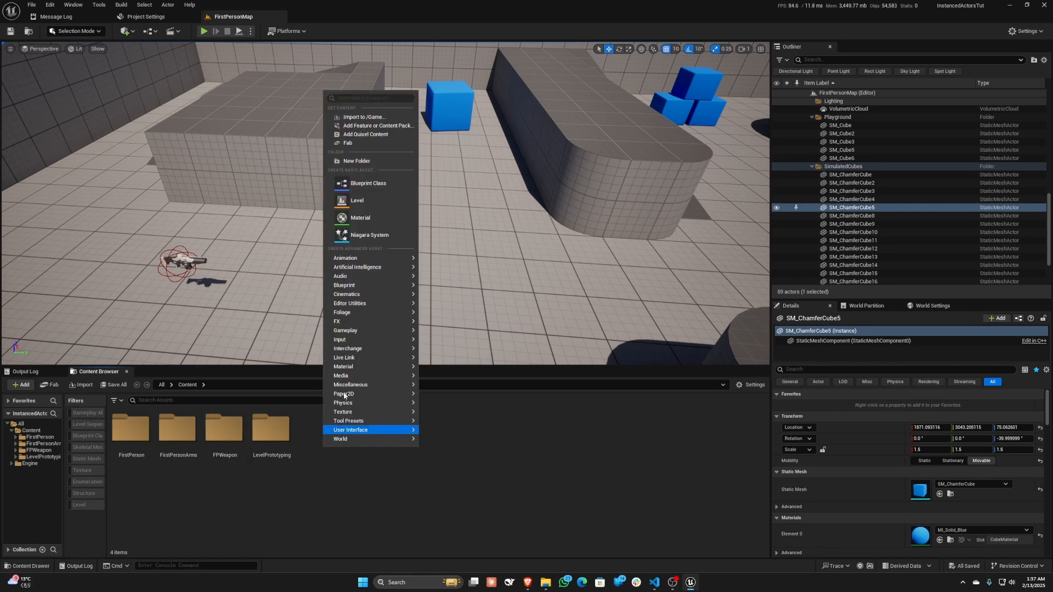
click(361, 163)
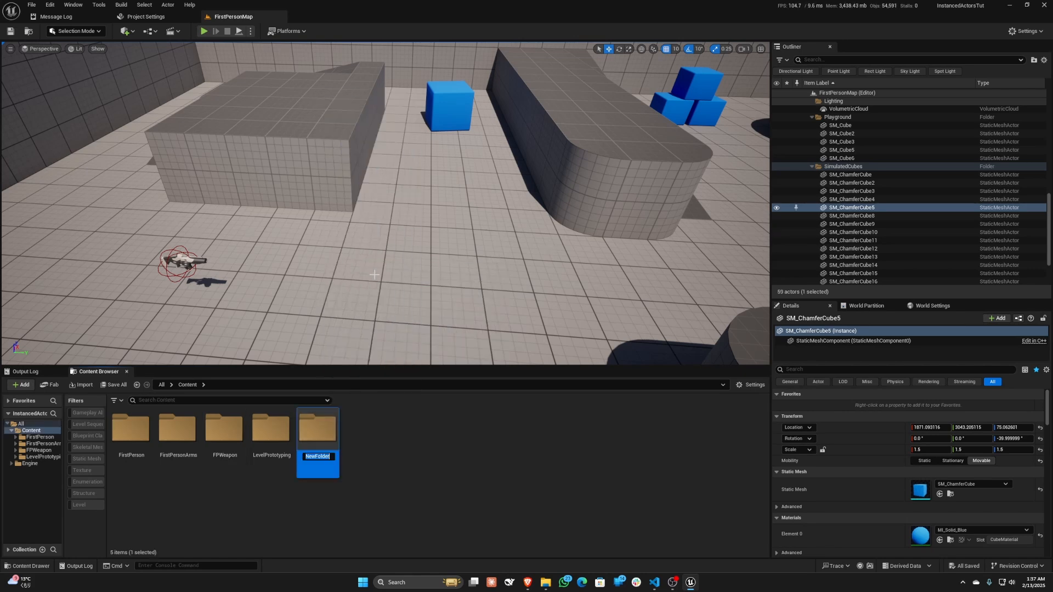
text(InstancedActors)
key(Return)
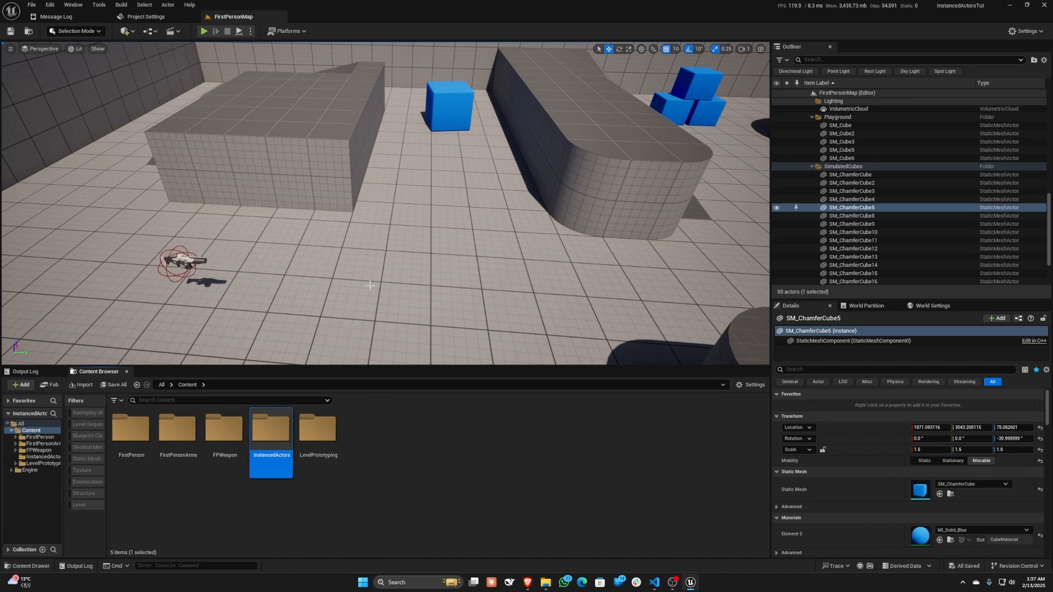
Step: Create an Actor Blueprint class named BP_MyInstancedActor inside the InstancedActors folder and open it for editing
double_click(271, 434)
right_click(256, 432)
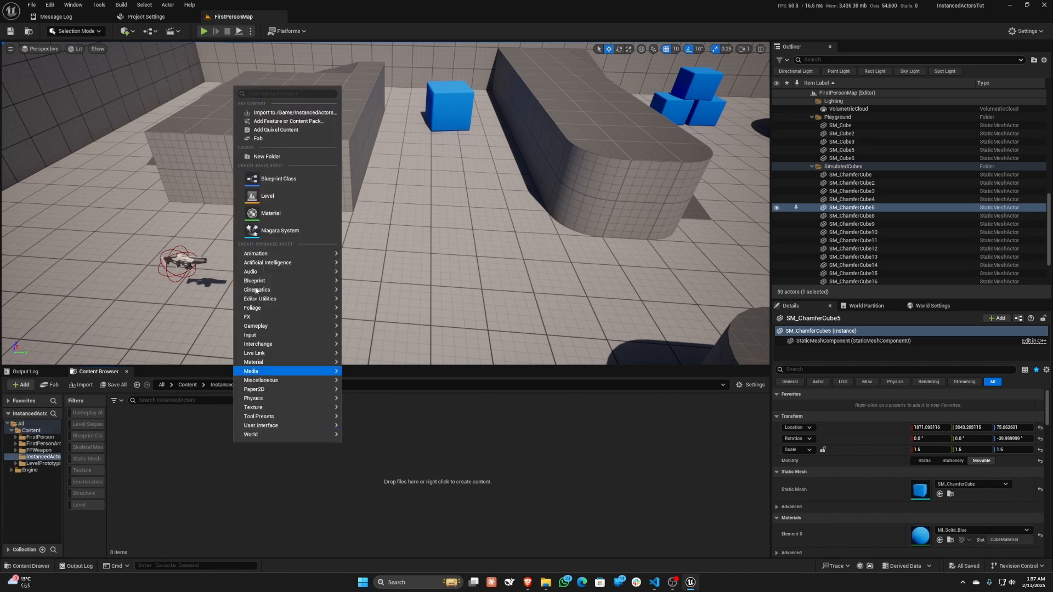
click(272, 179)
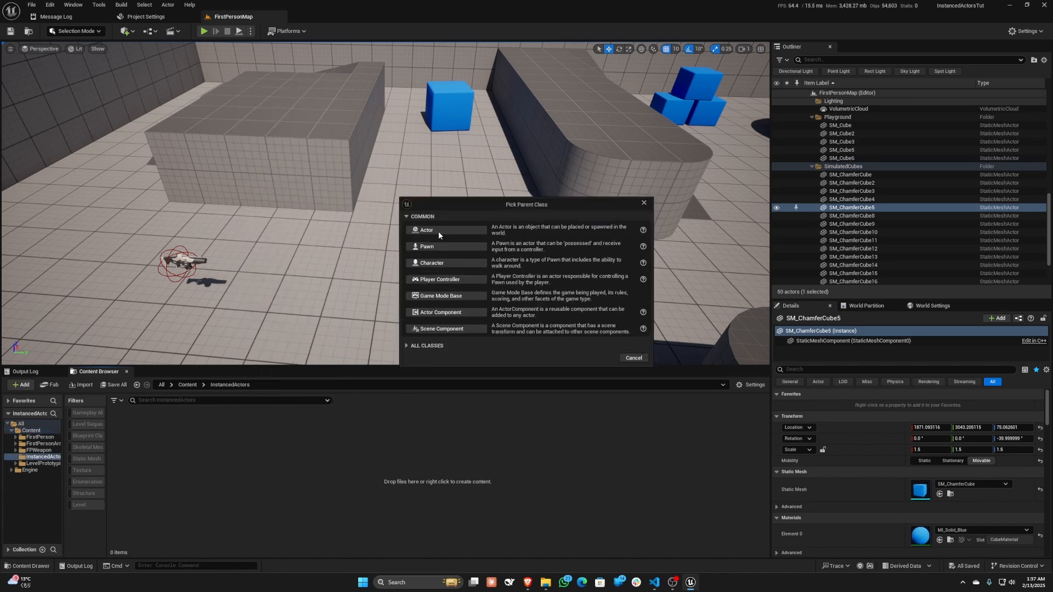
click(439, 231)
text(BP)
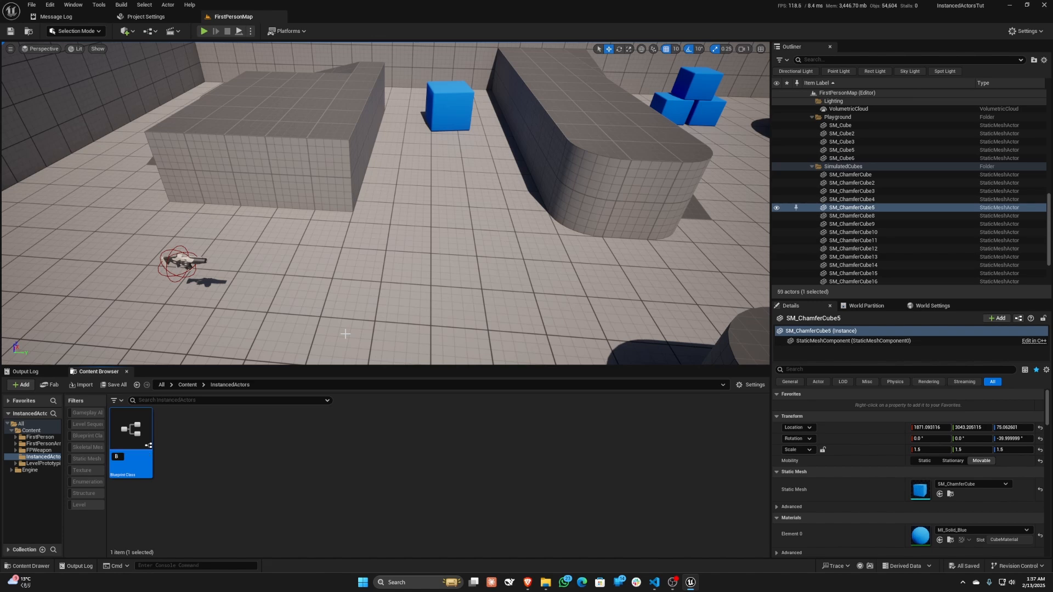
text(_M)
text(yInstancedA)
text(ctor)
key(Return)
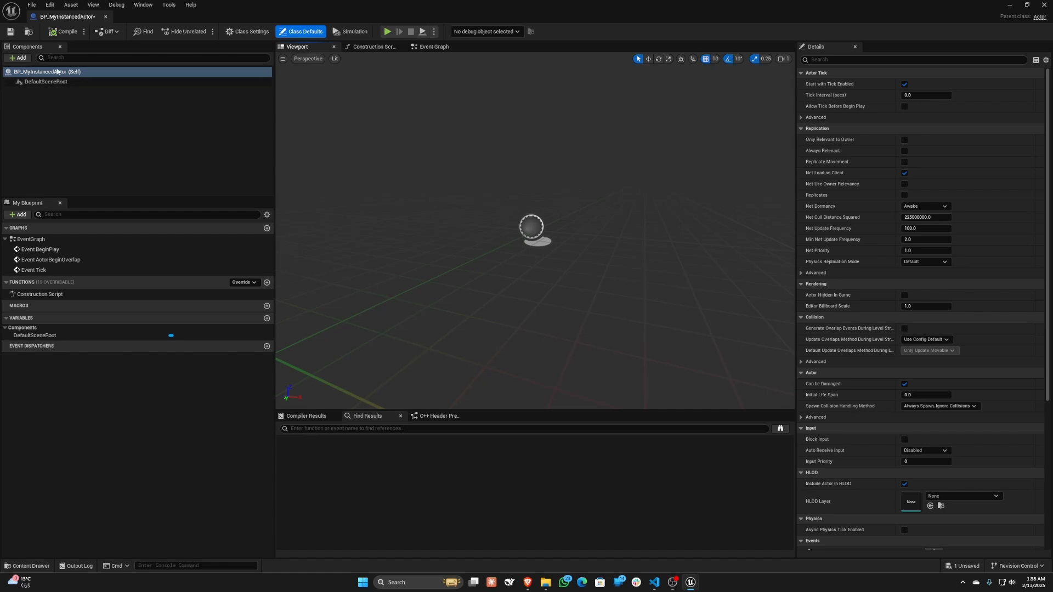
Step: Add a Static Mesh component with its default name to BP_MyInstancedActor and compile the Blueprint
click(18, 57)
text(StaticM)
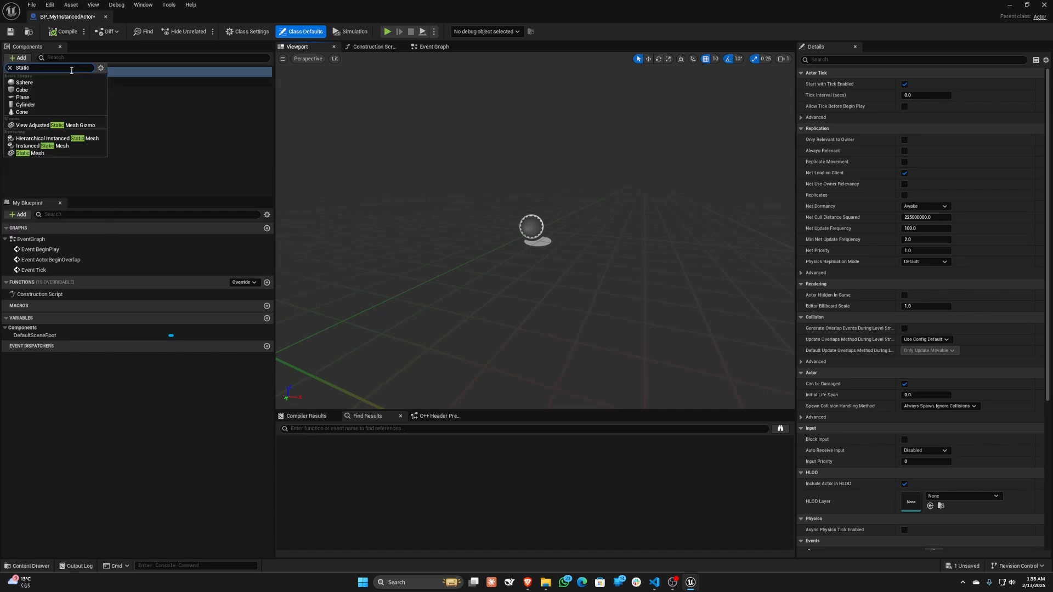
click(41, 155)
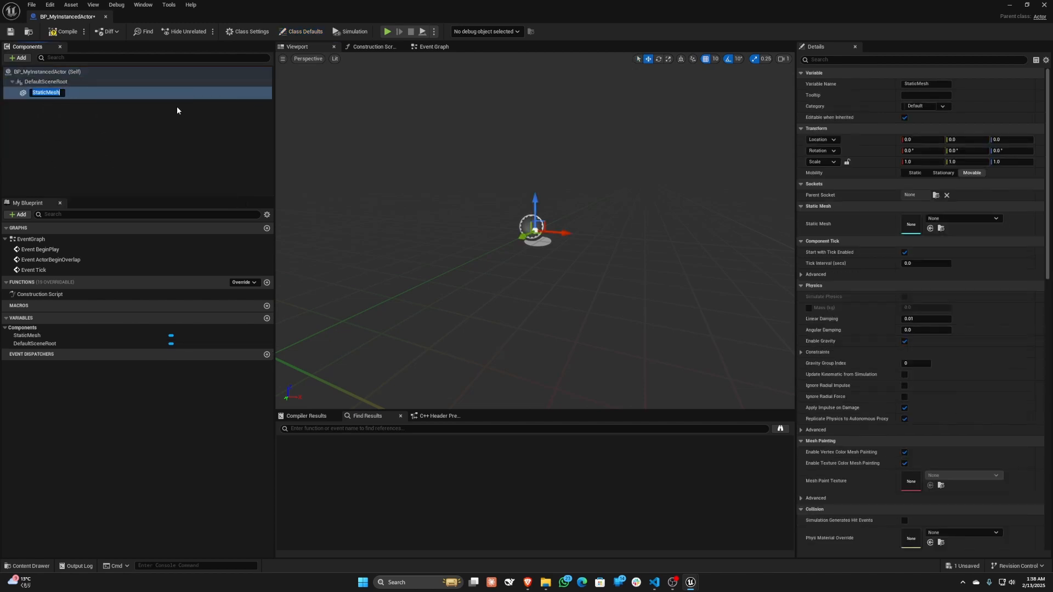
key(Return)
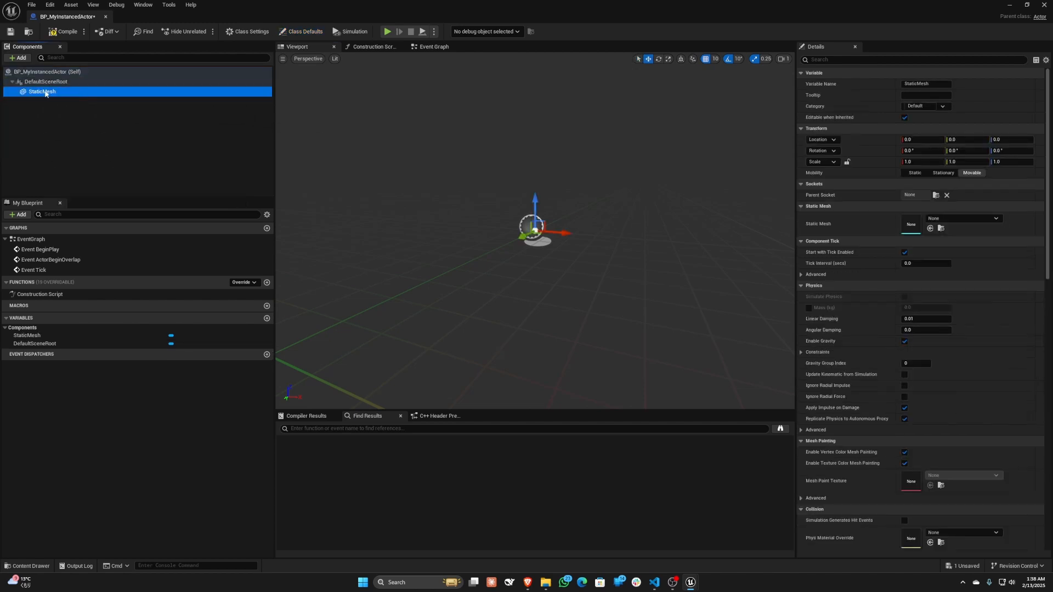
click(72, 34)
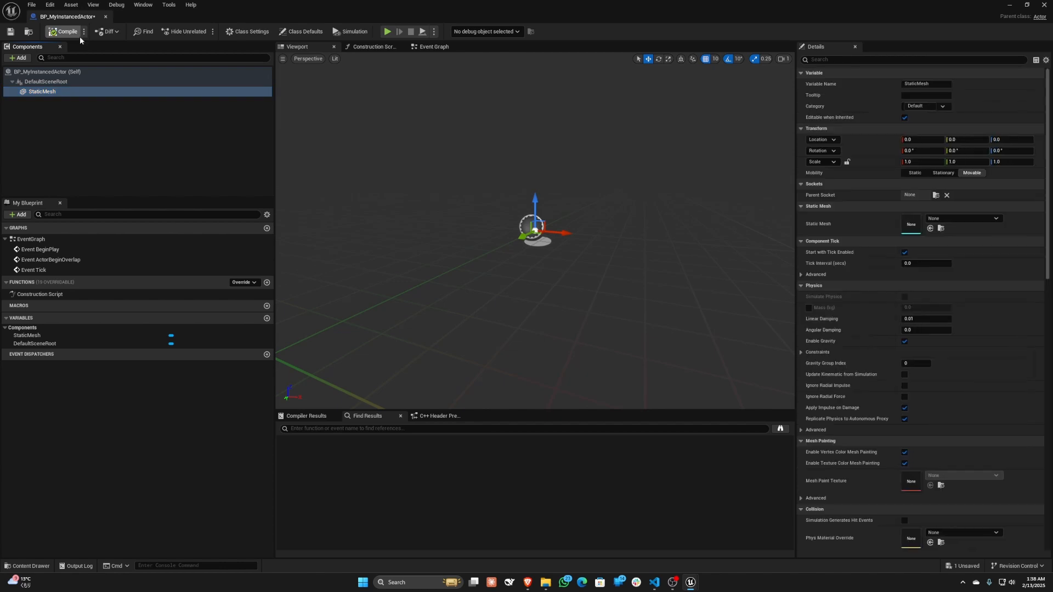
Step: Assign the SM_Pistol mesh to the StaticMesh component and view it in the Blueprint's viewport
click(949, 219)
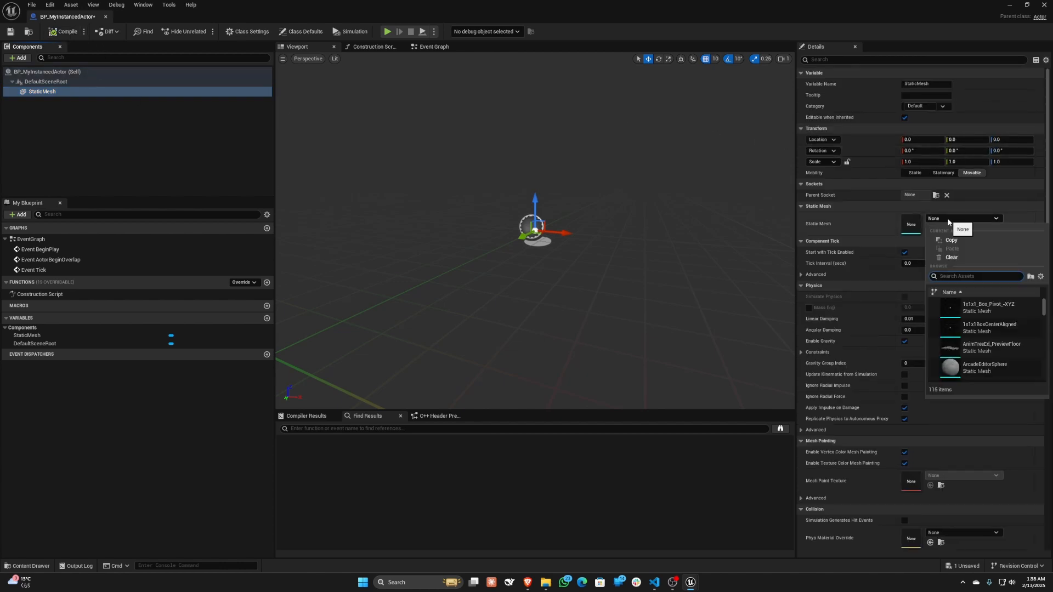
text(Pistol)
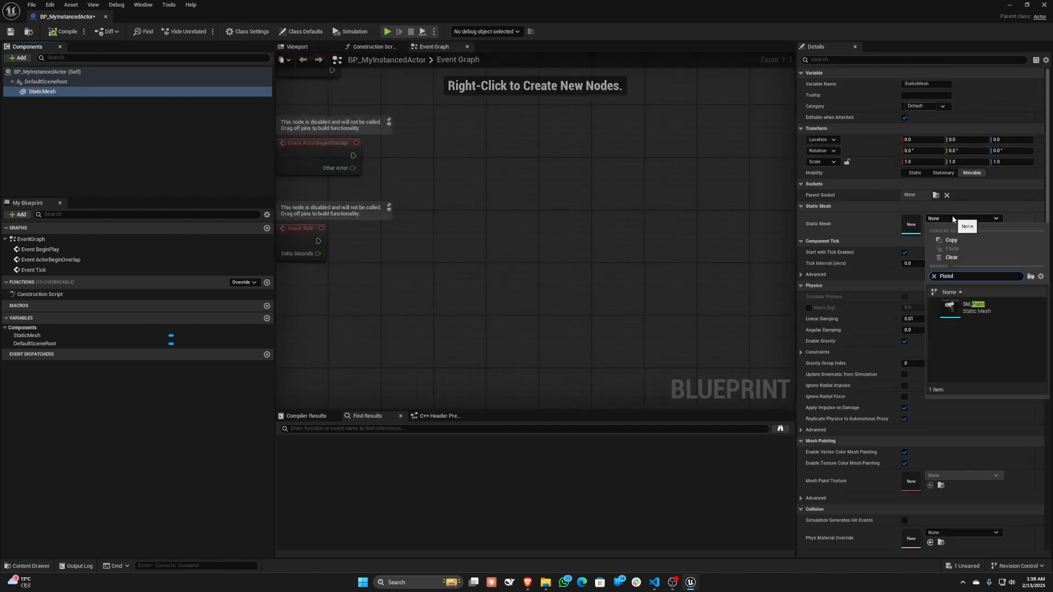
click(987, 307)
click(310, 48)
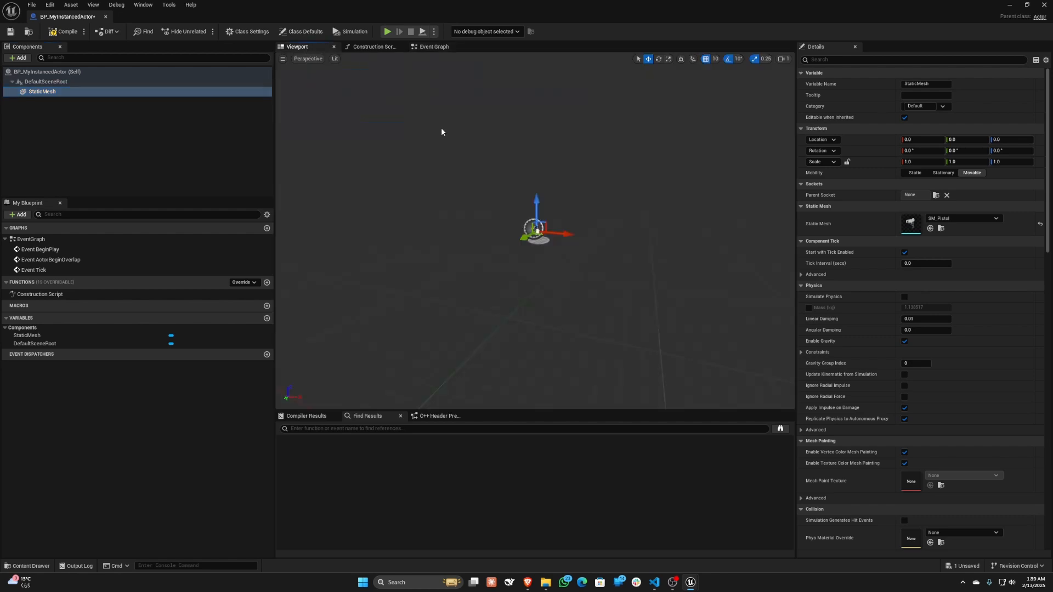
mouse_move(533, 176)
right_down()
mouse_move(534, 195)
mouse_move(534, 176)
right_up()
scroll(534, 176, down, 3)
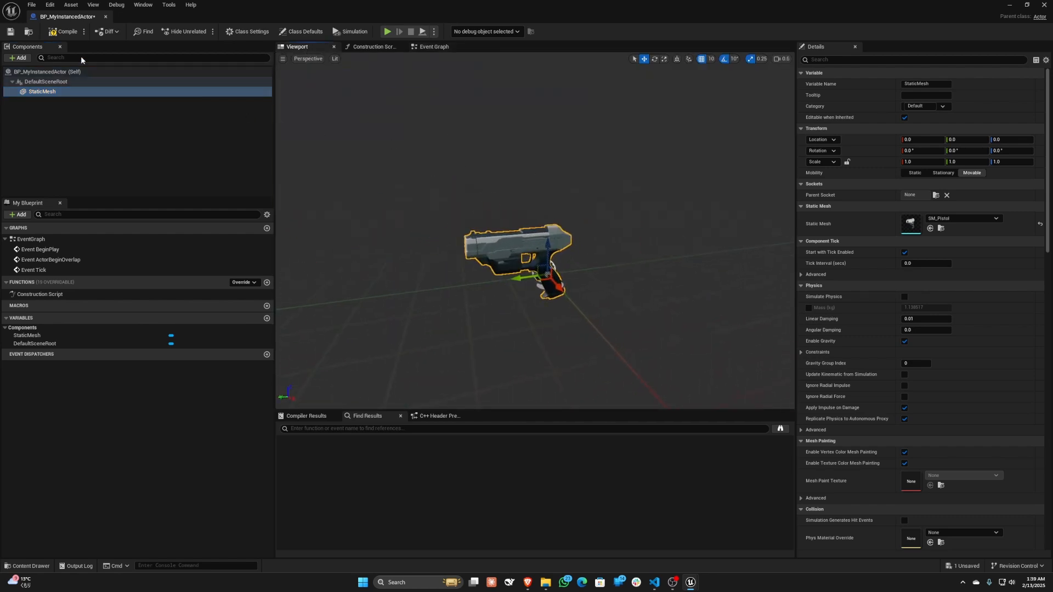
Step: Lock the StaticMesh component's scale proportions, set the scale to 3.0, and compile and close the Blueprint
click(92, 92)
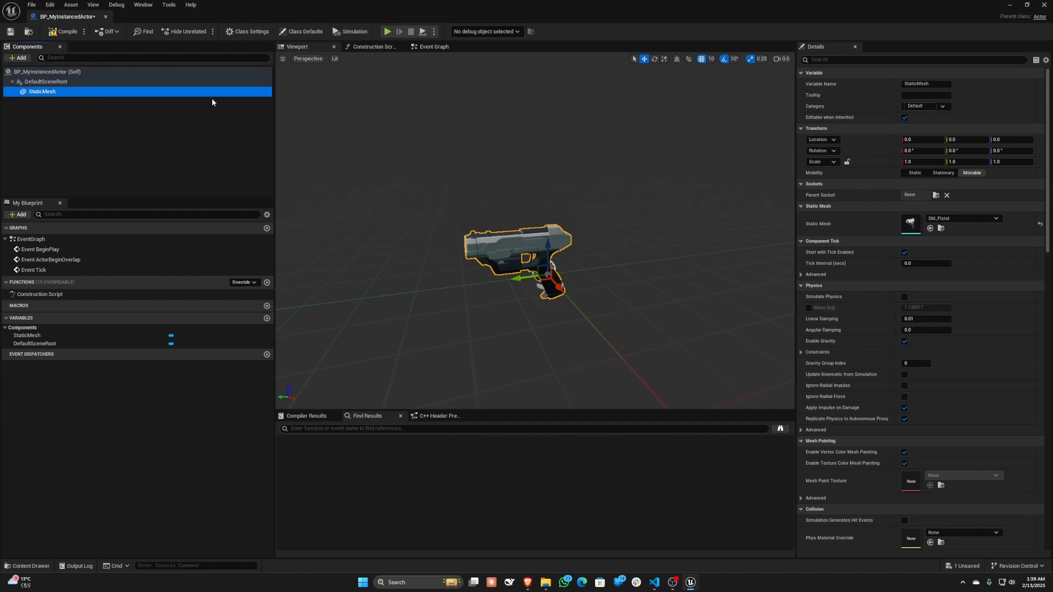
click(848, 162)
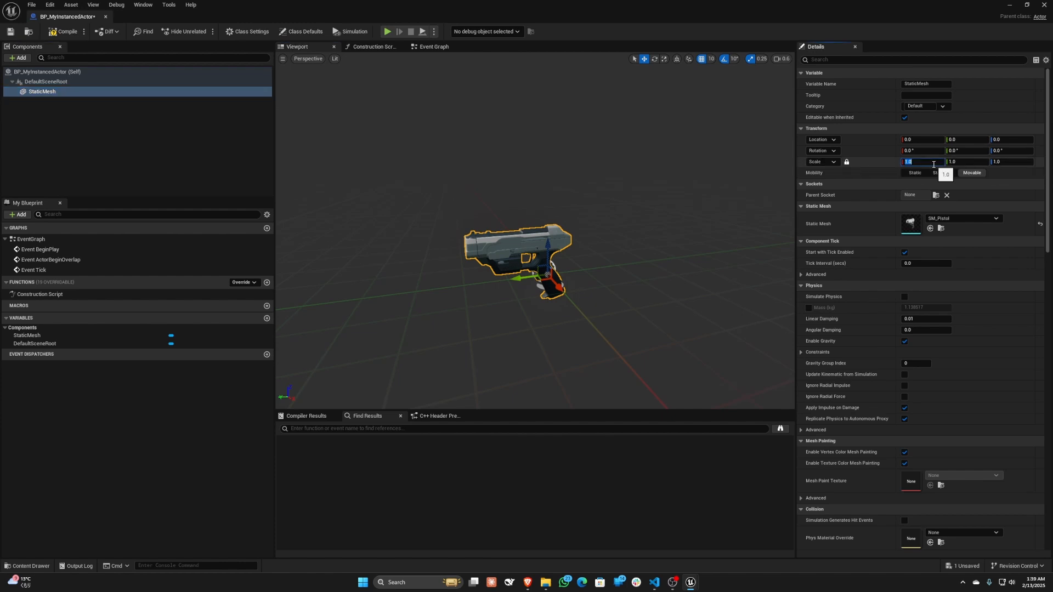
key(Return)
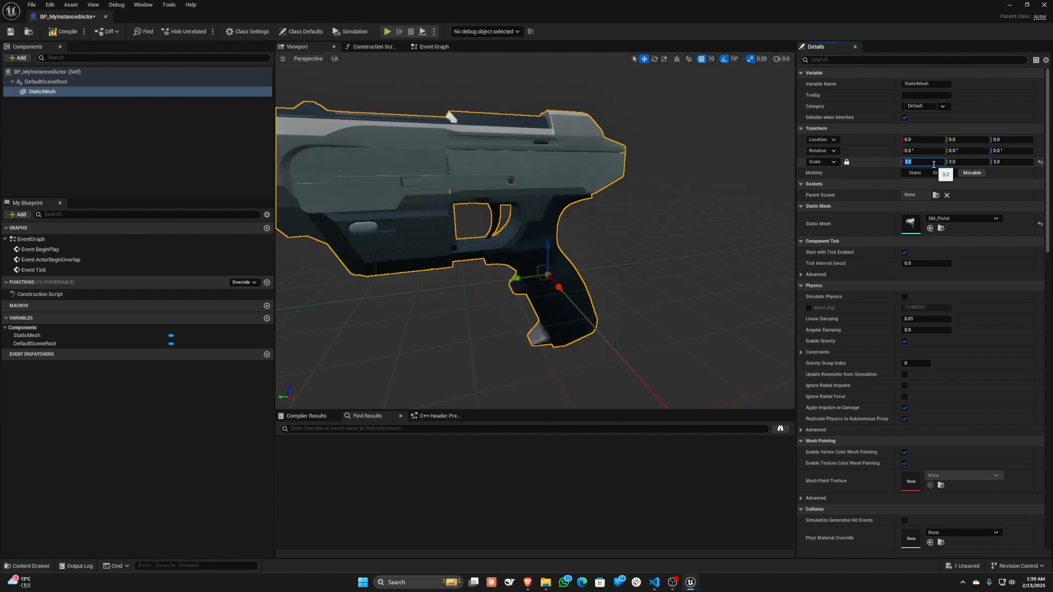
right_drag(509, 156, 472, 192)
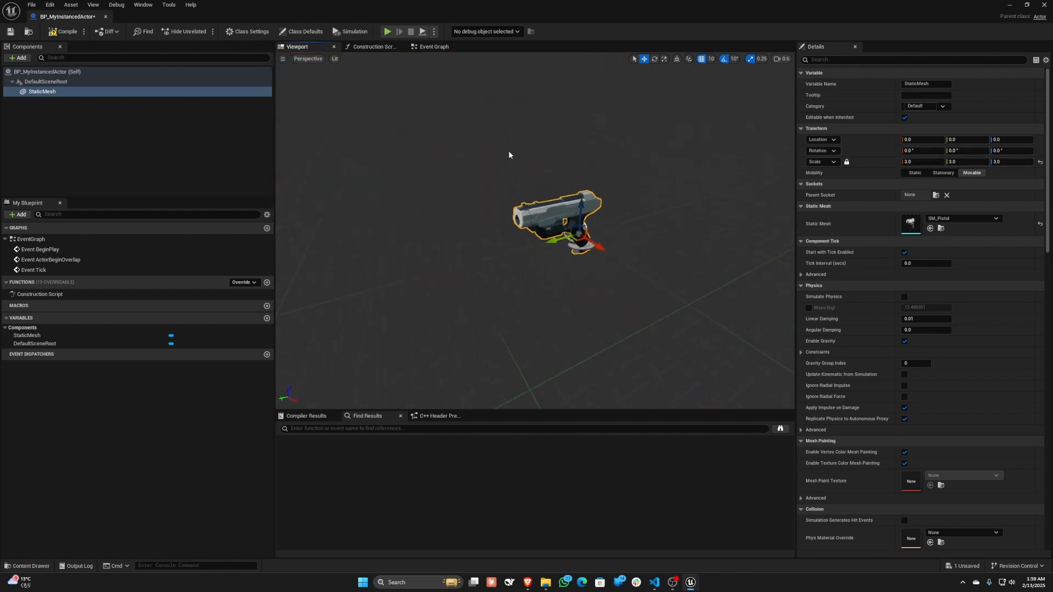
click(64, 31)
click(105, 17)
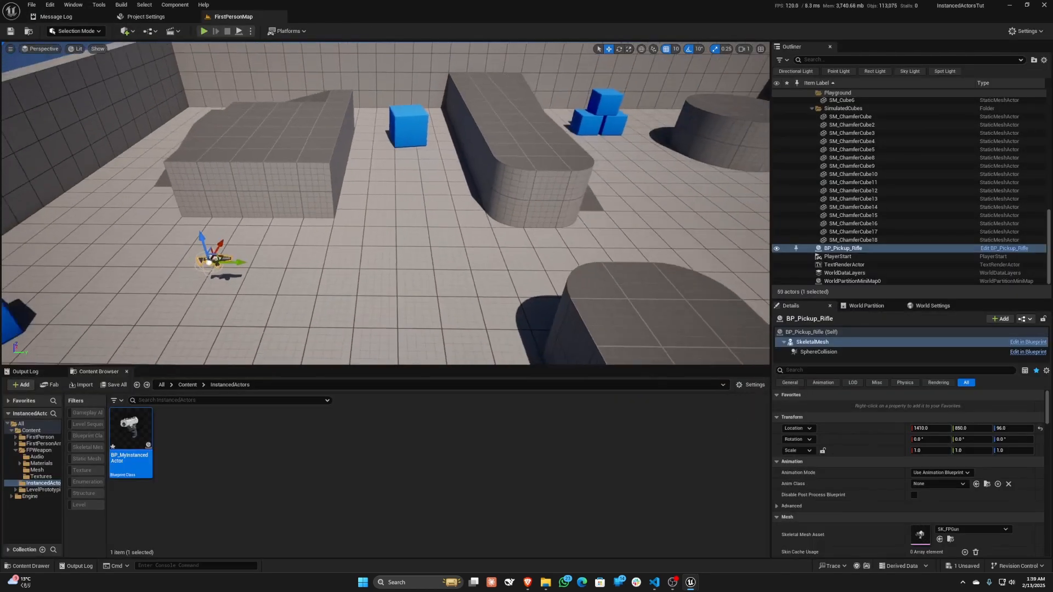
Step: Place a BP_MyInstancedActor in the level at about X 1540, Y 1670 and raise it to about Z 110
drag(141, 419, 482, 269)
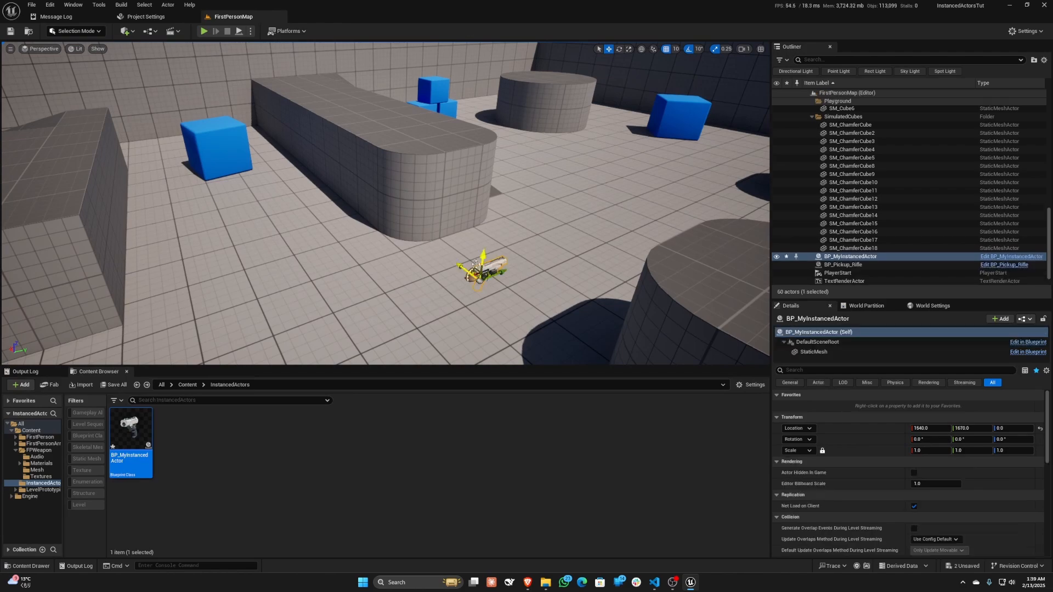
key(d)
scroll(417, 264, down, 1)
right_drag(482, 269, 466, 178)
key(w)
key(a)
key(d)
Step: Duplicate the pistol actor twice along the X axis to form a row of three, with the last copy at about X 1440
alt+drag(467, 191, 314, 190)
key(s)
right_drag(349, 183, 365, 208)
alt+drag(343, 178, 287, 182)
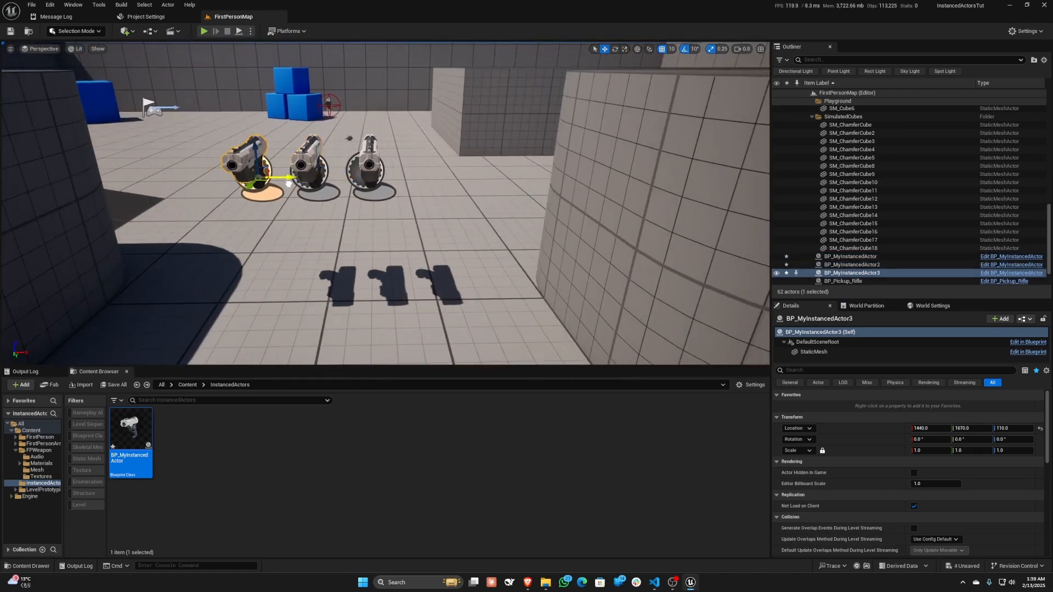
key(s)
right_drag(287, 183, 263, 192)
key(w)
right_drag(328, 203, 328, 264)
key(s)
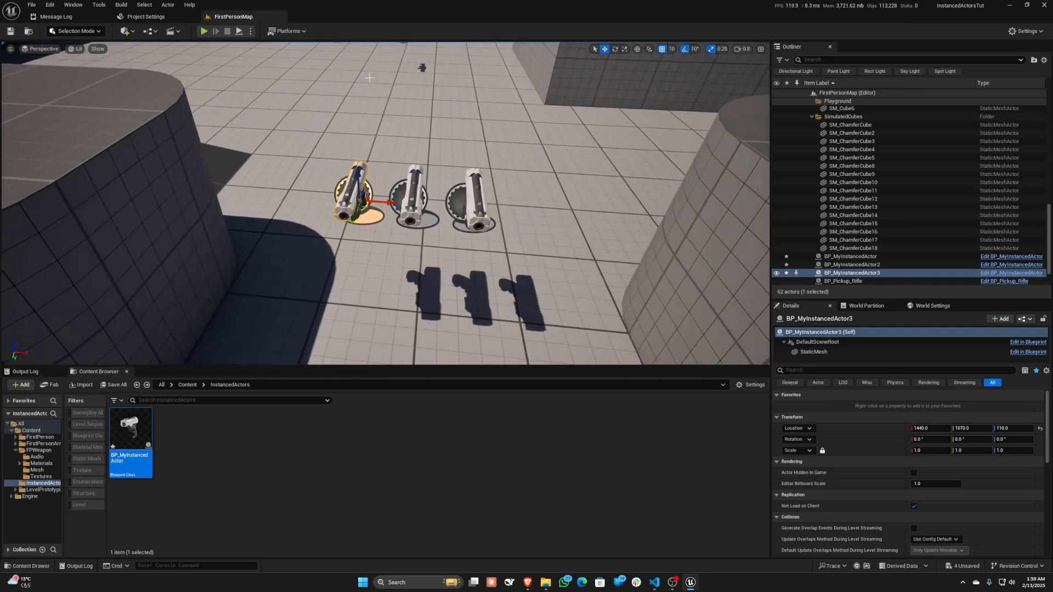
Step: Open the BP_MyInstancedActor Blueprint and add an Instanced Actors component to it
double_click(132, 431)
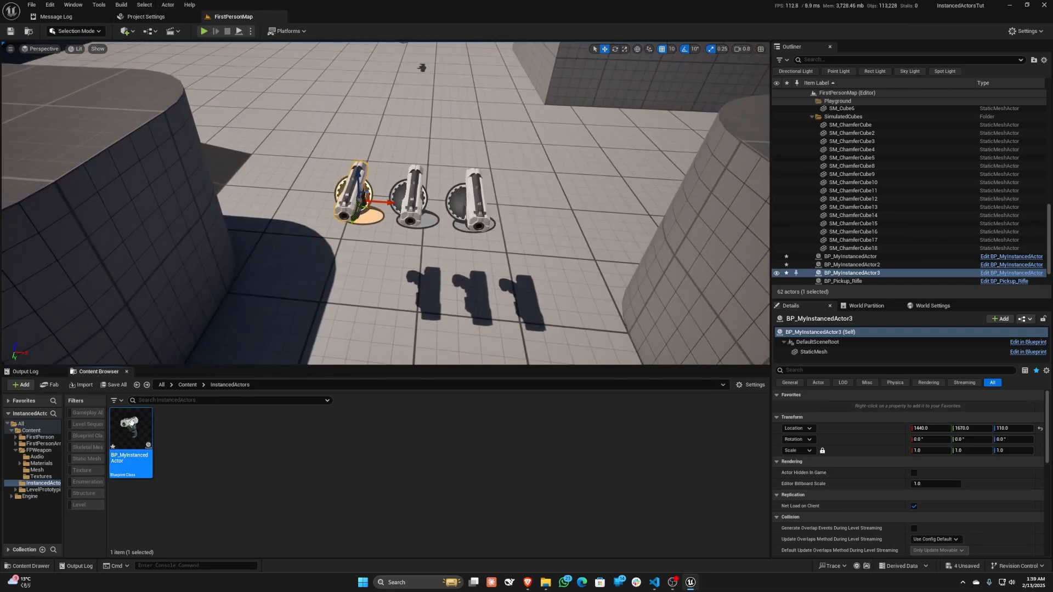
click(17, 58)
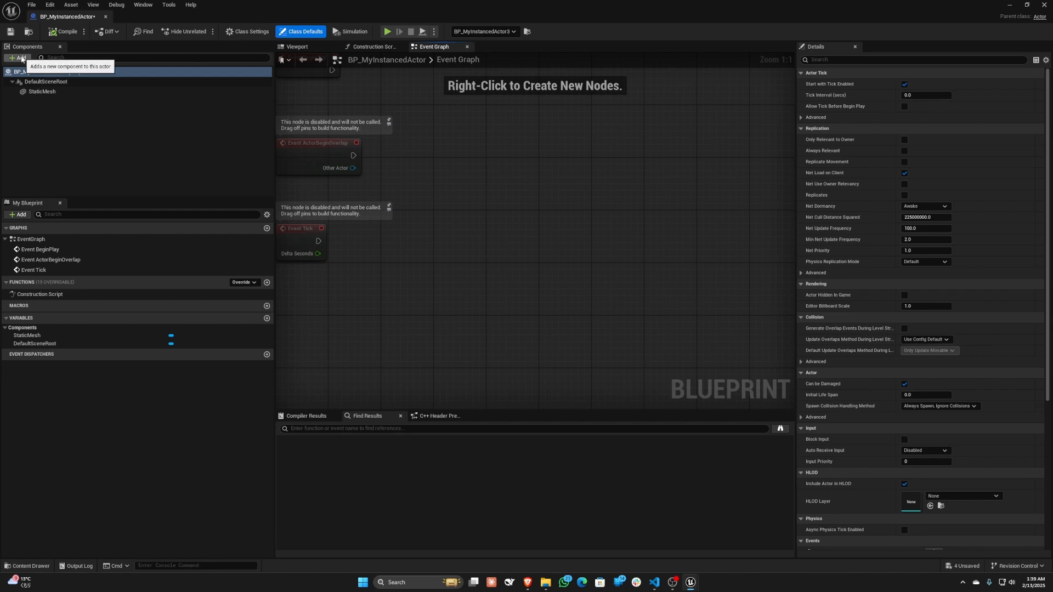
text(Instanced)
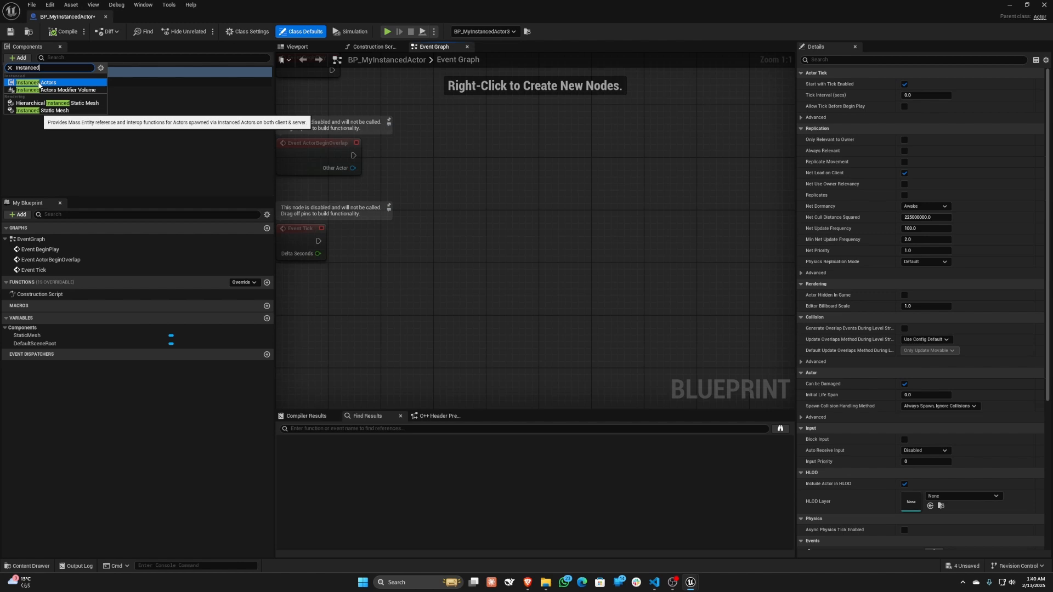
click(39, 85)
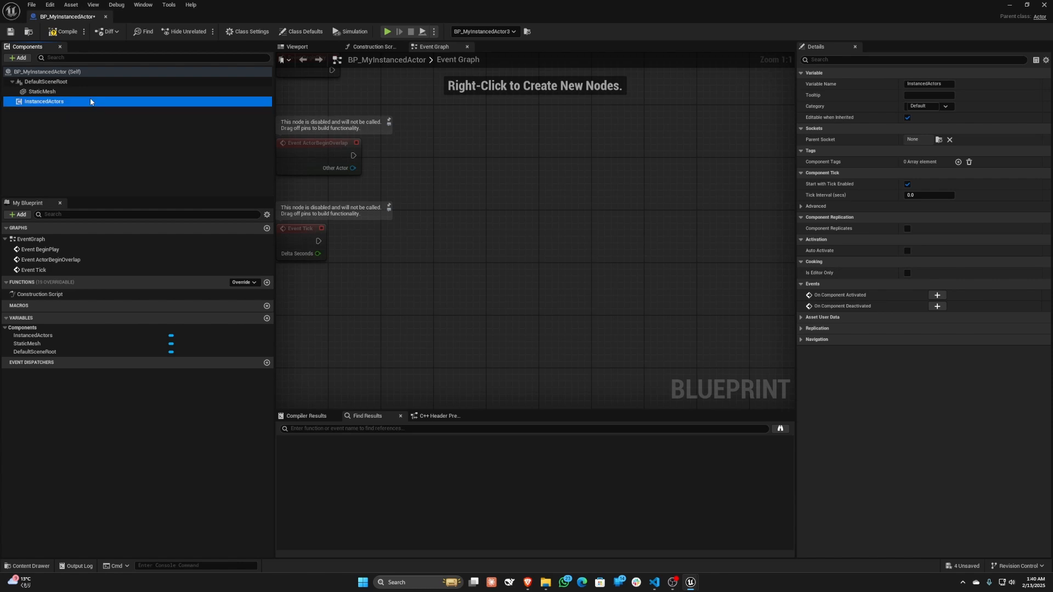
Step: Review the replication settings of the Blueprint class and its InstancedActors component by filtering for "Replic", and close the Blueprint
click(51, 75)
click(830, 61)
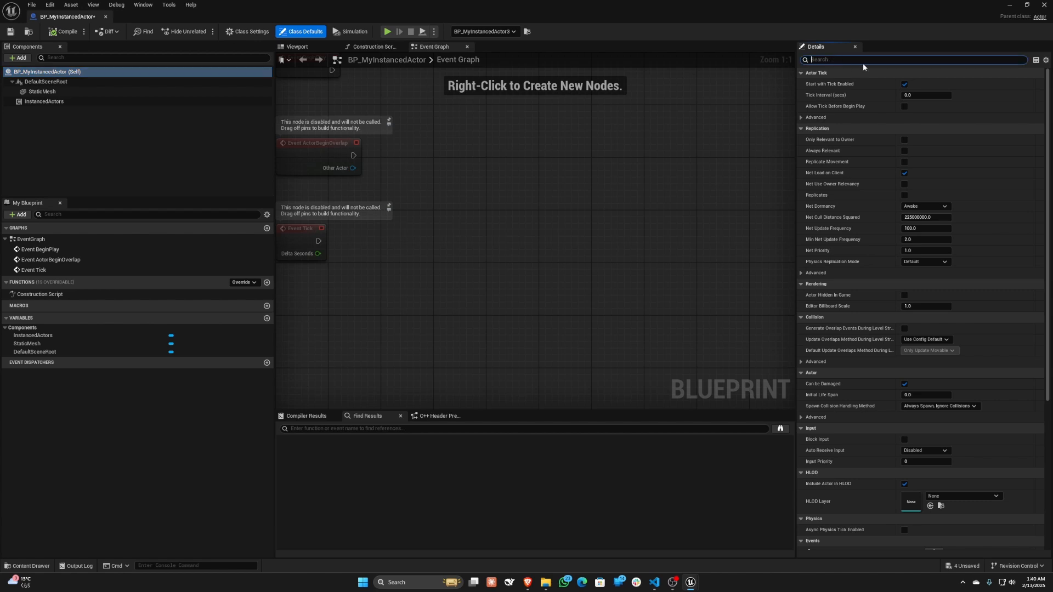
text(Replic)
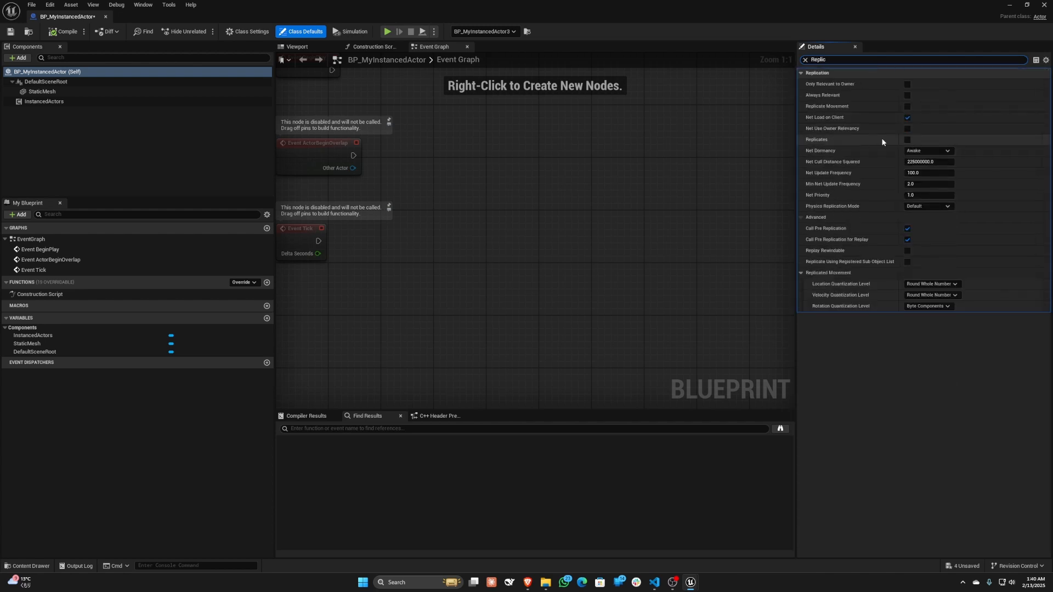
click(55, 102)
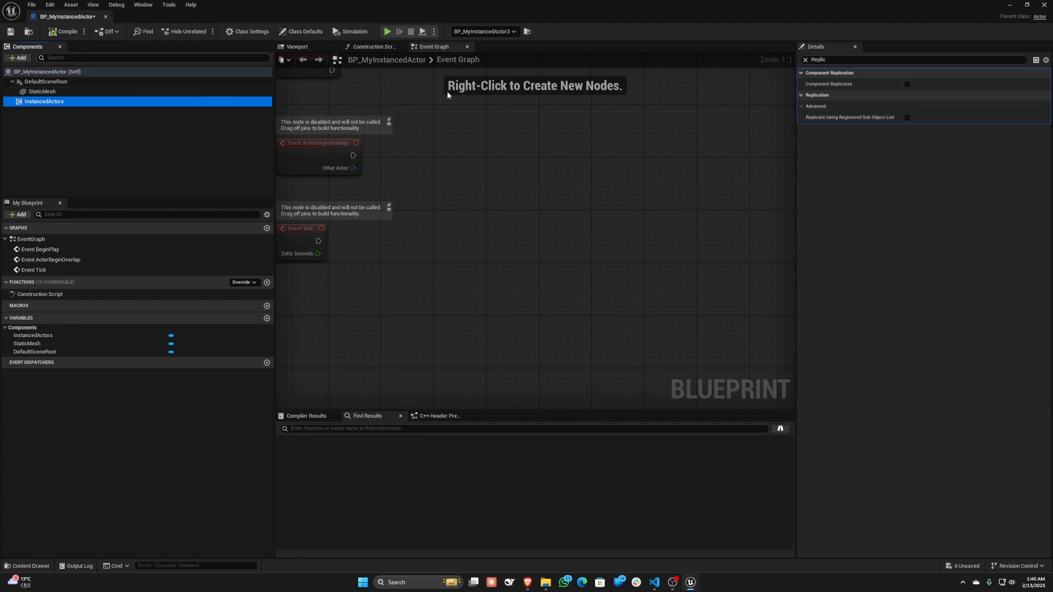
click(105, 18)
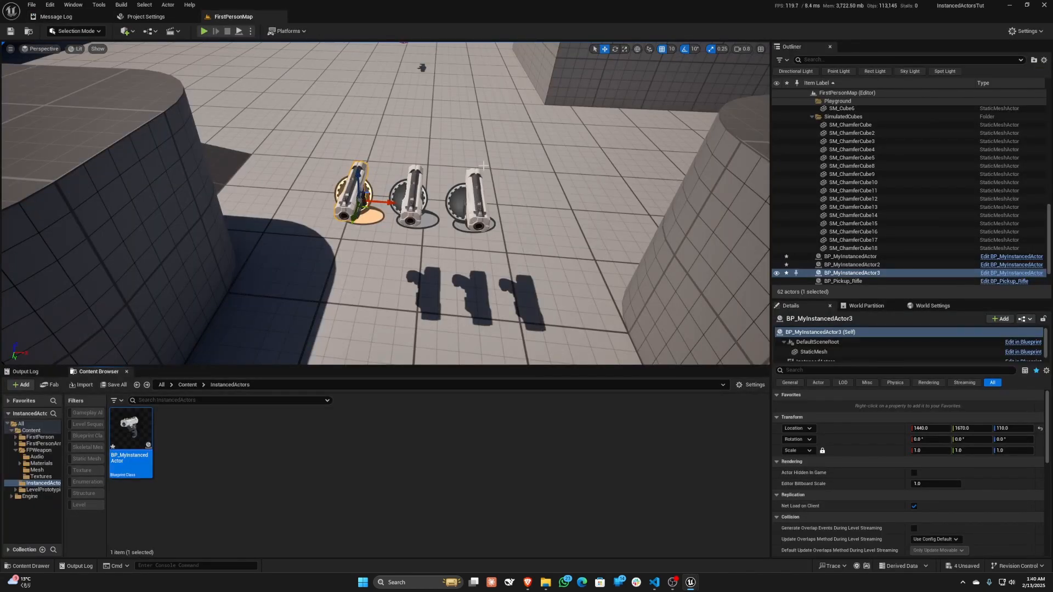
Step: Select all three BP_MyInstancedActor pistols in the level and convert them to Instanced Actors
mouse_move(434, 145)
right_down()
mouse_move(494, 151)
mouse_move(434, 145)
right_up()
key(s)
key(w)
scroll(434, 145, down, 1)
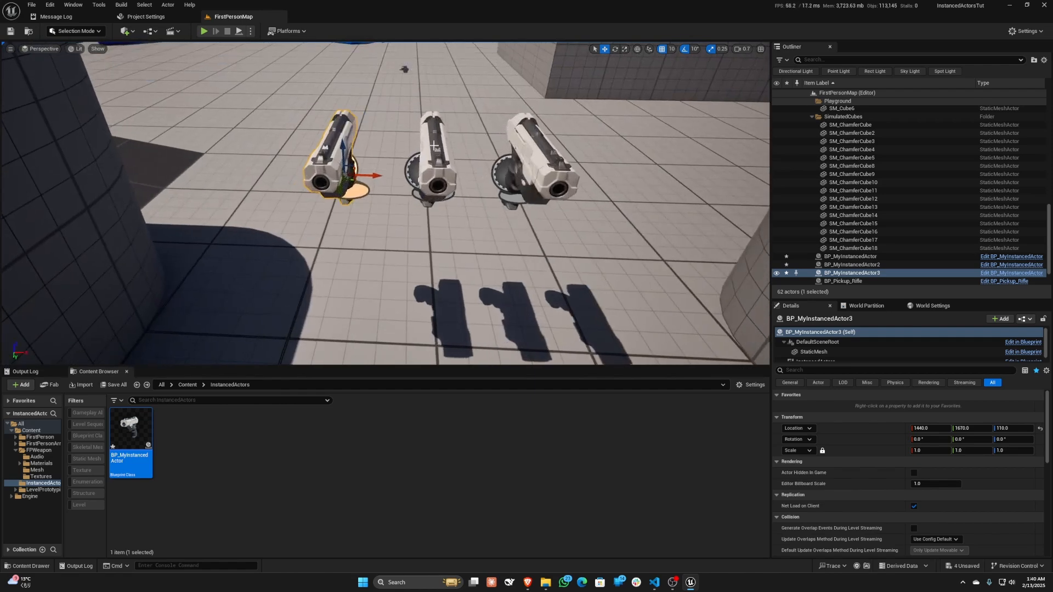
ctrl+click(434, 145)
ctrl+click(538, 147)
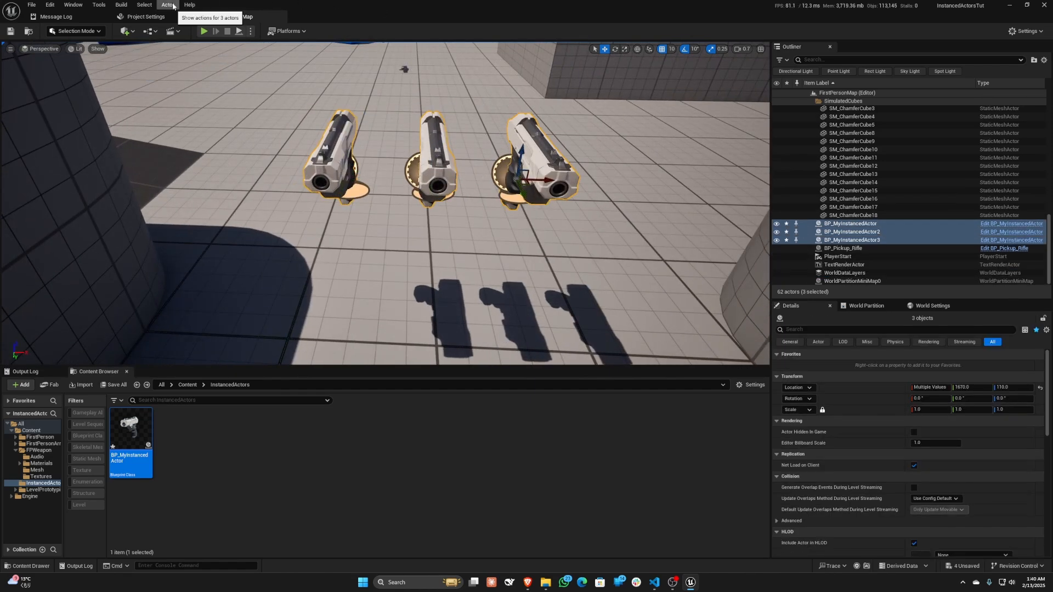
click(173, 6)
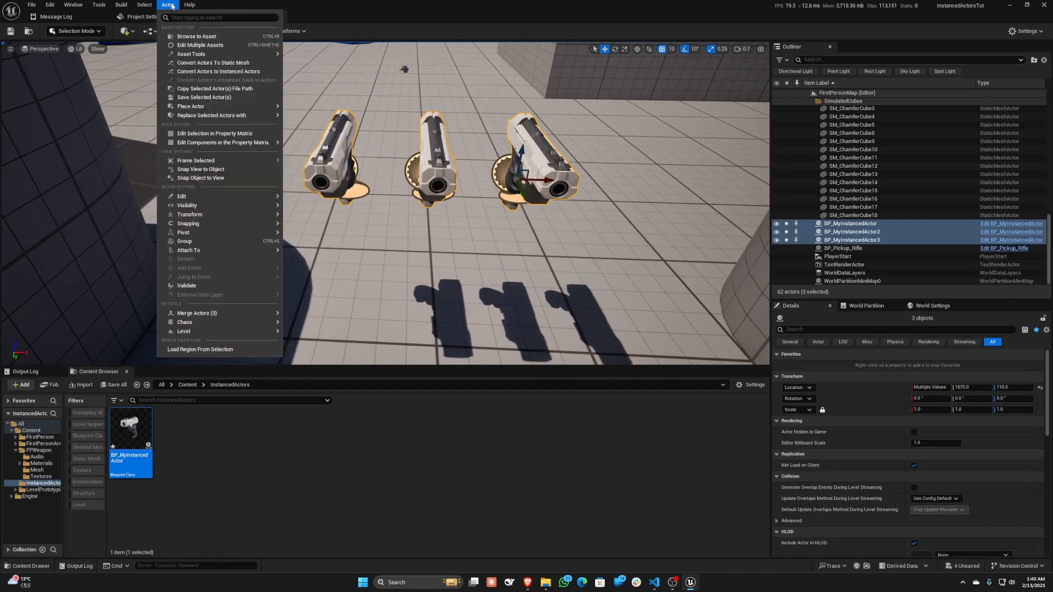
click(212, 71)
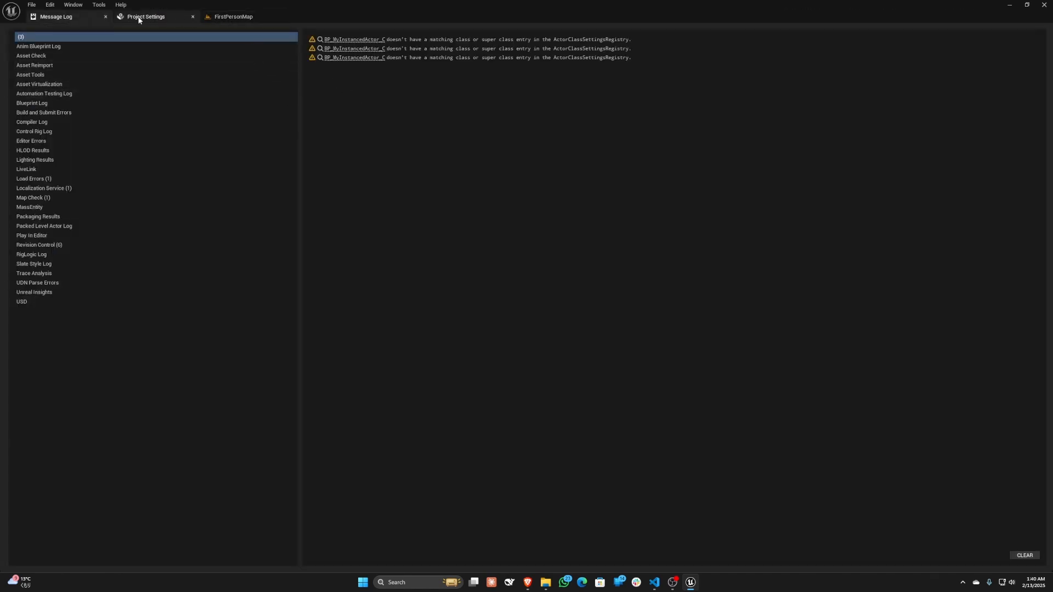
Step: Examine the converted pistols in the level and check the Message Log entries from the conversion
click(225, 17)
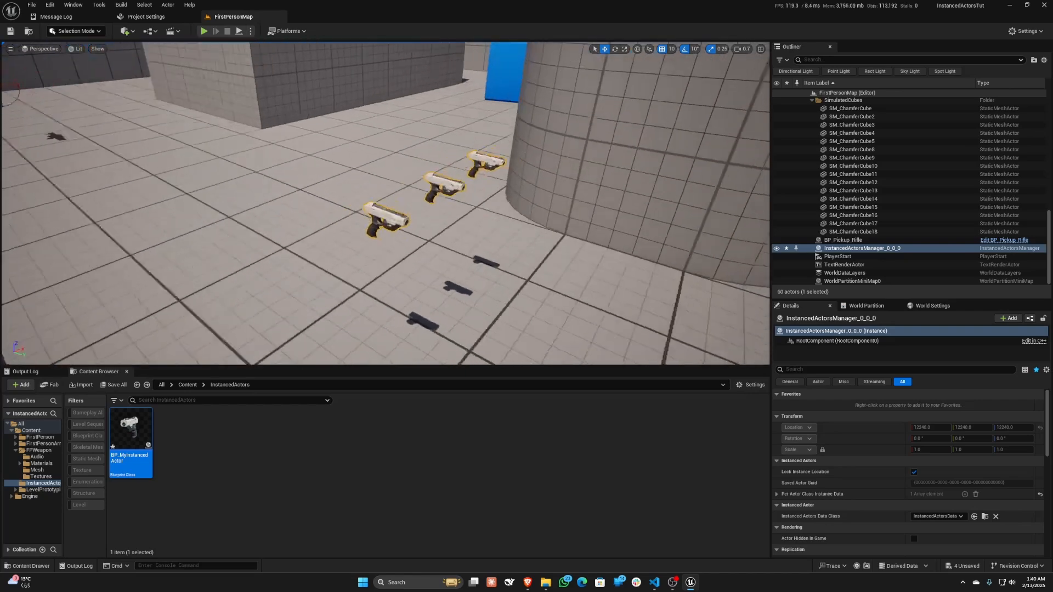
right_drag(385, 203, 417, 219)
key(w)
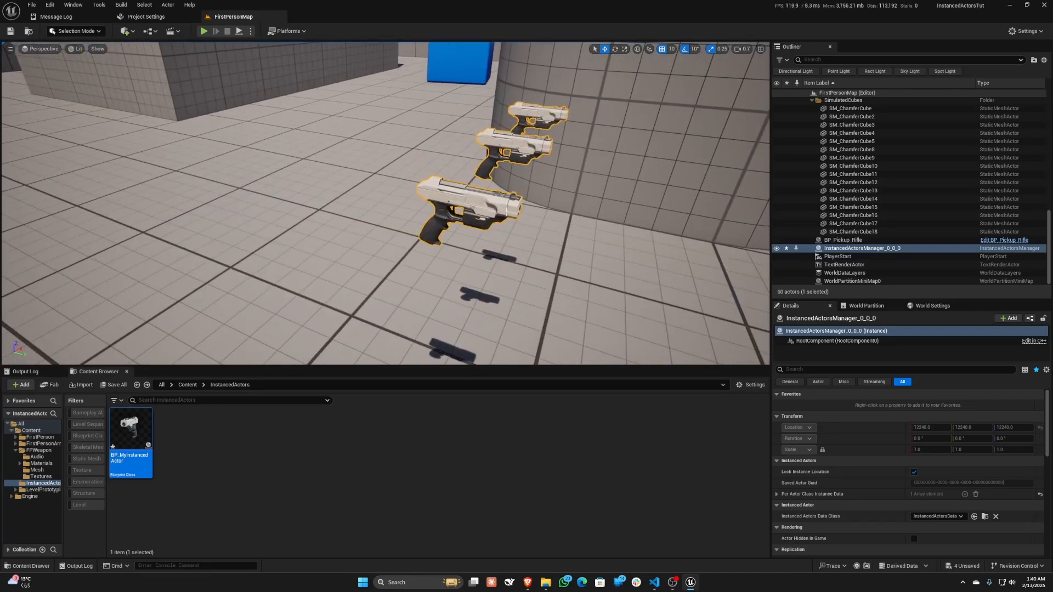
key(s)
right_drag(540, 190, 450, 207)
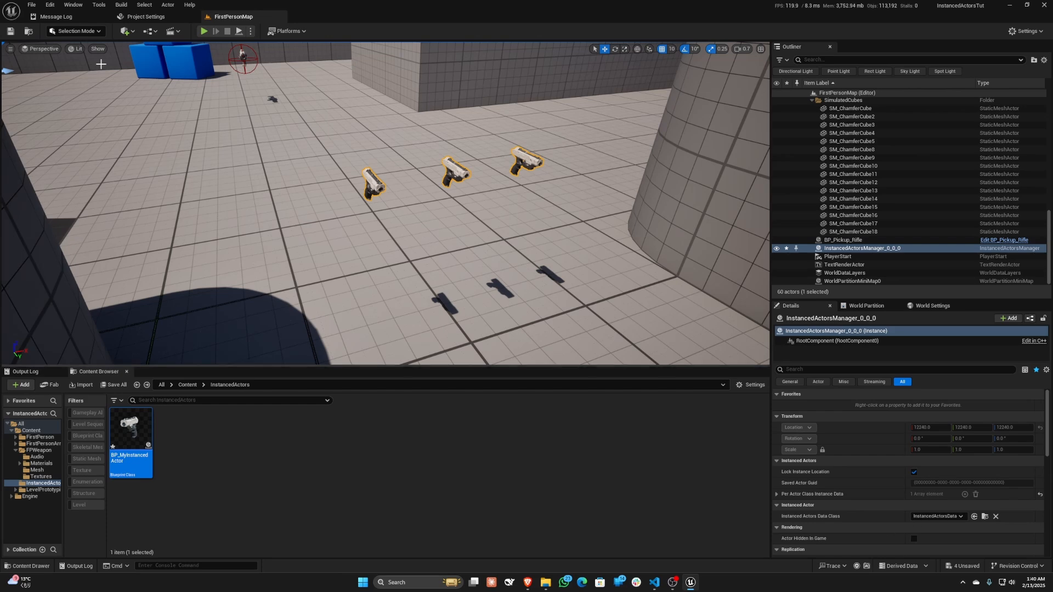
click(58, 16)
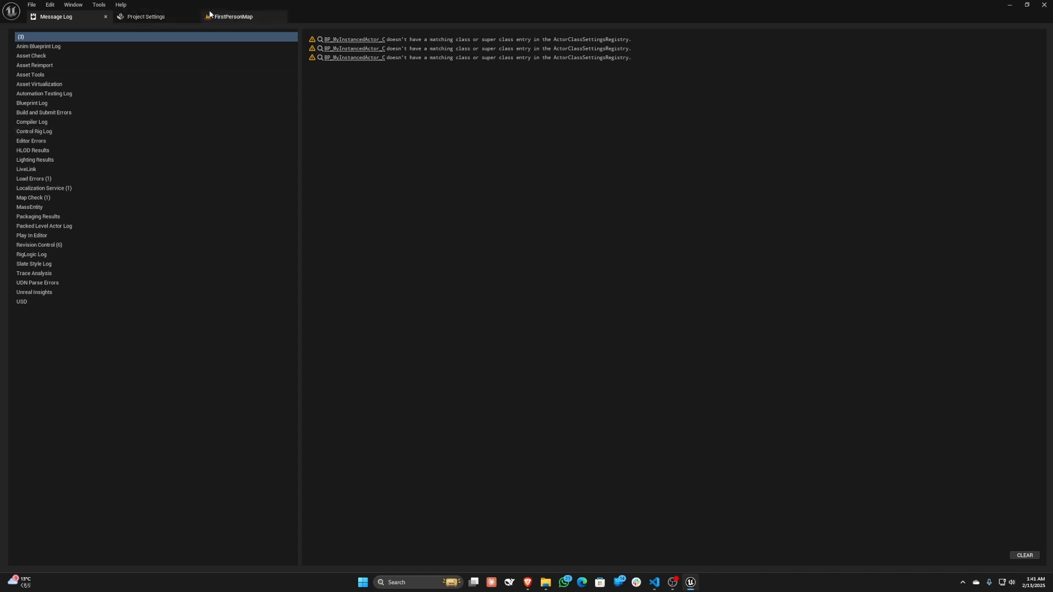
click(227, 17)
key(d)
mouse_move(296, 204)
right_down()
mouse_move(247, 190)
mouse_move(296, 204)
right_up()
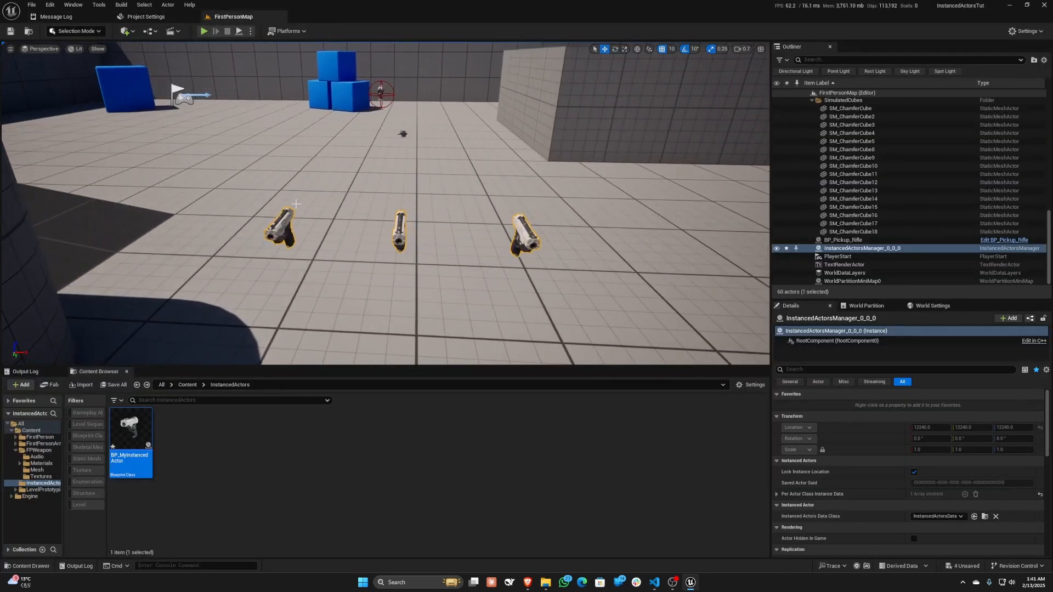
Step: Select one of the converted pistols in the level to check which actor owns the instances
click(451, 219)
key(s)
right_drag(451, 219, 423, 209)
key(d)
key(w)
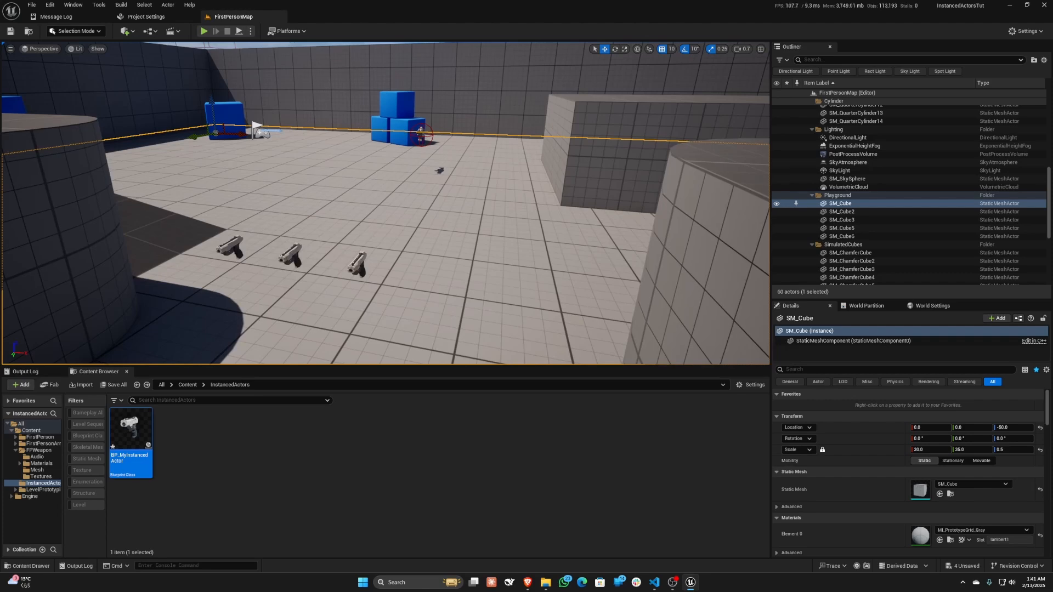
click(360, 259)
right_drag(414, 258, 510, 296)
key(a)
key(w)
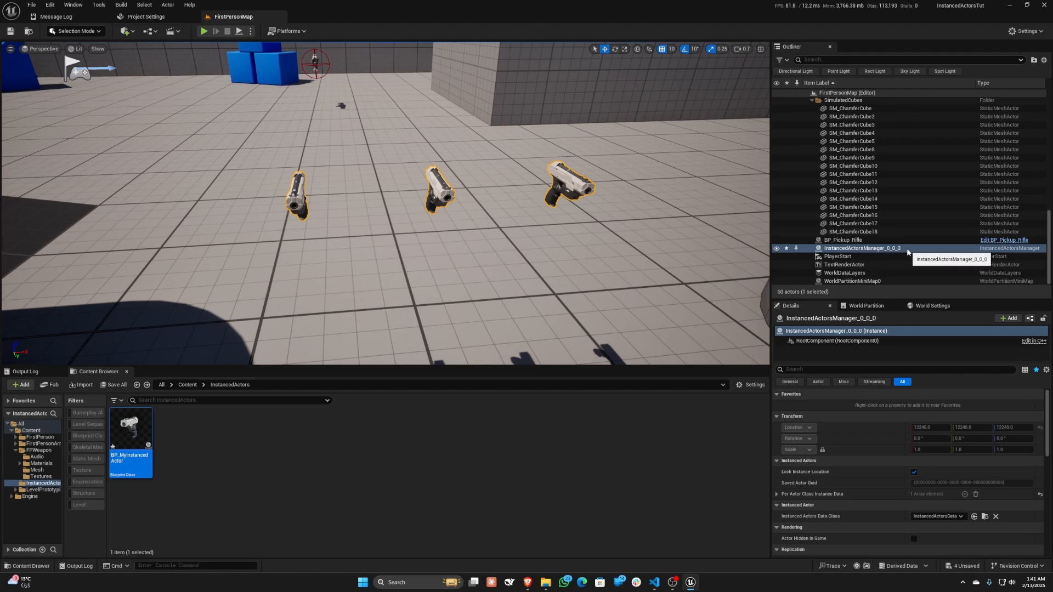
Step: Search the level's actors for "MyIn" to check for remaining individual pistol actors, and clear the search
key(a)
right_drag(285, 159, 526, 176)
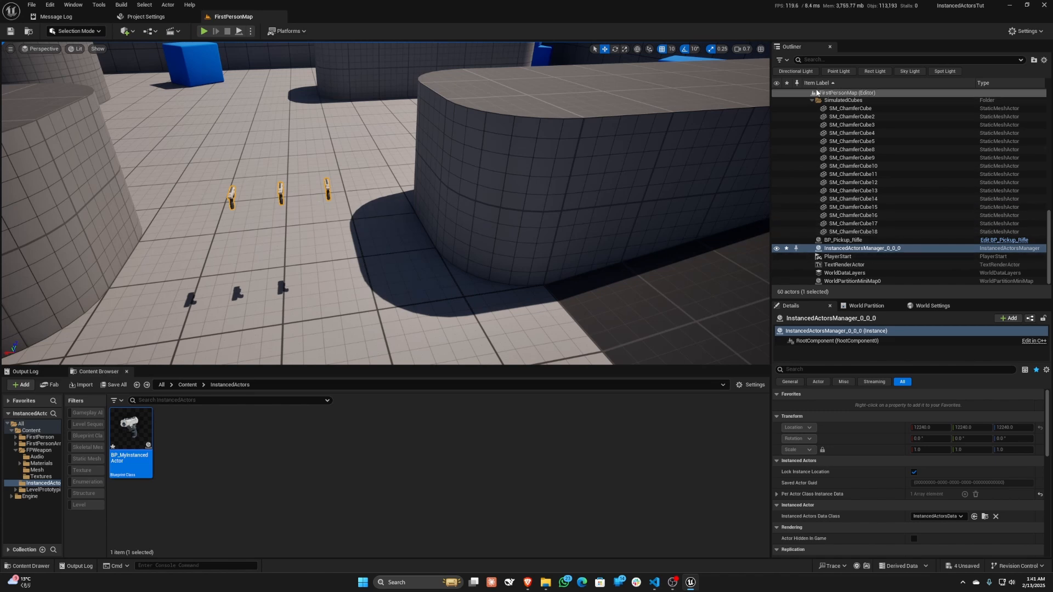
text(MyIn)
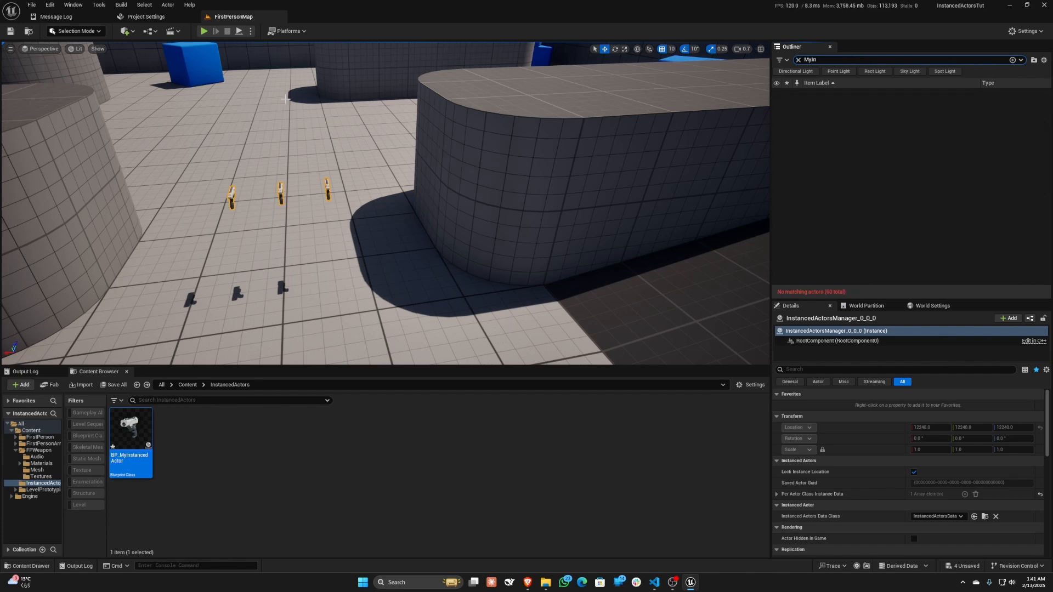
click(798, 60)
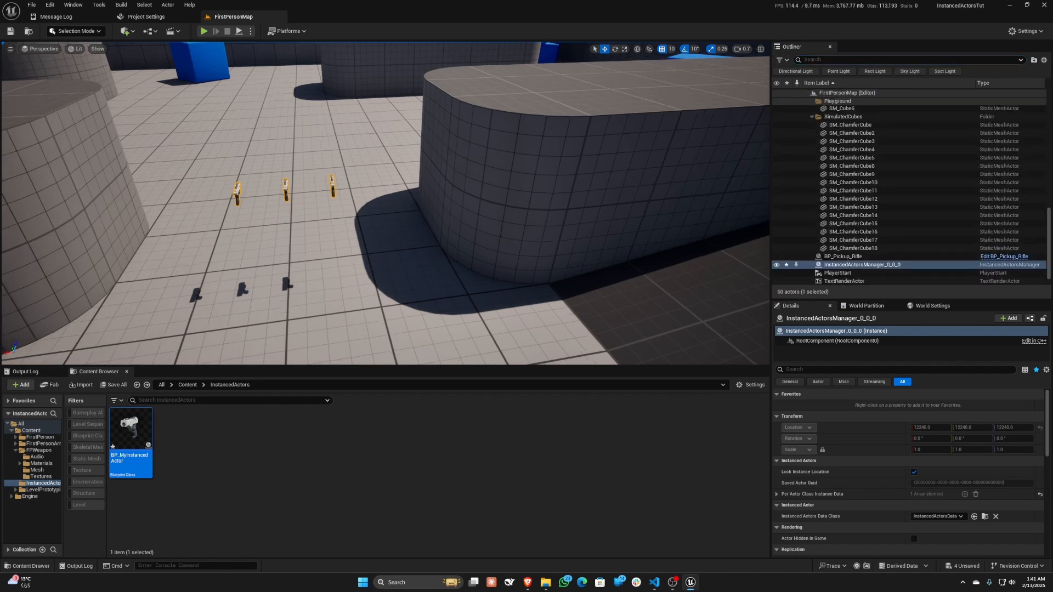
Step: Find the BP_FirstPersonCharacter Blueprint by searching all assets for "FirstPer" and open it
key(ctrl+p)
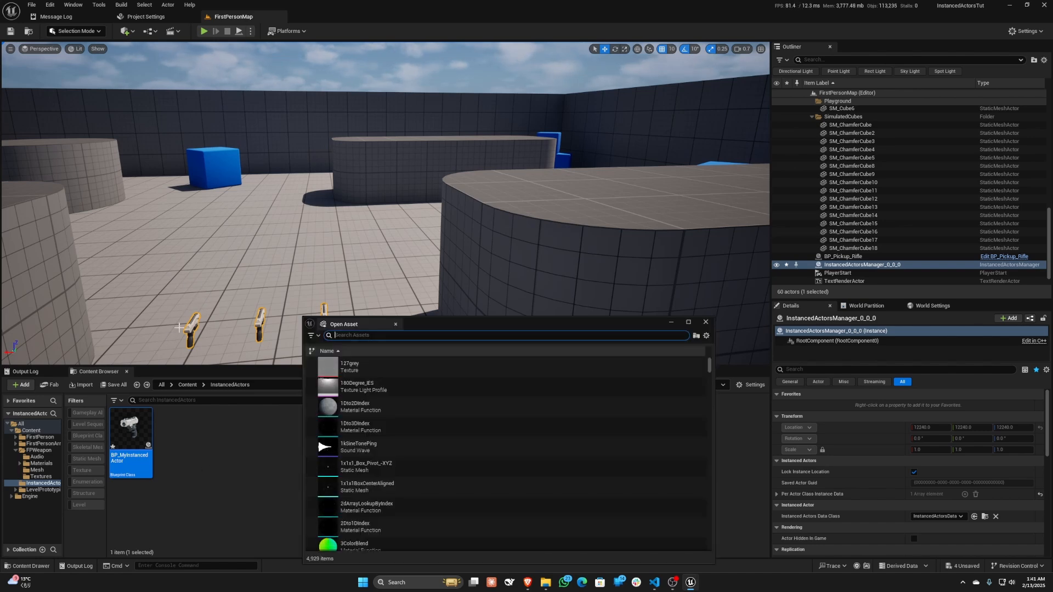
mouse_move(356, 371)
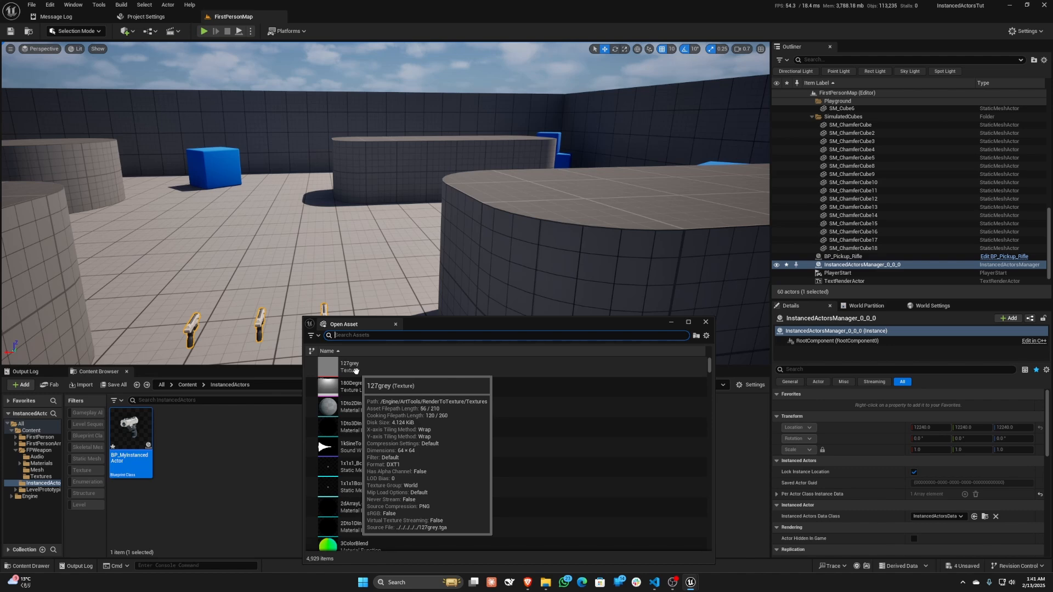
key(ctrl+a)
text(Fir)
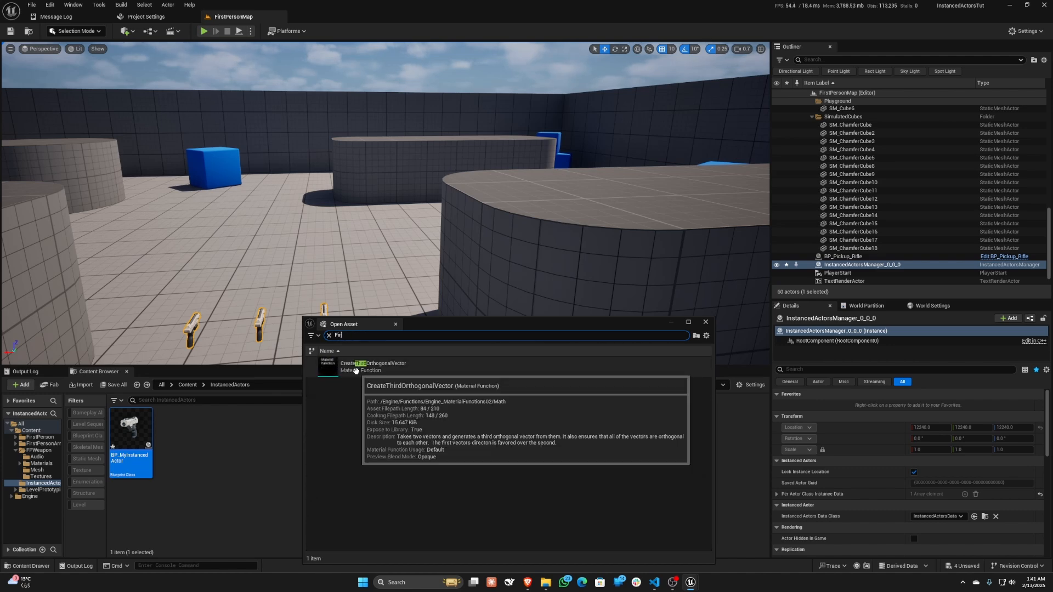
text(stPer)
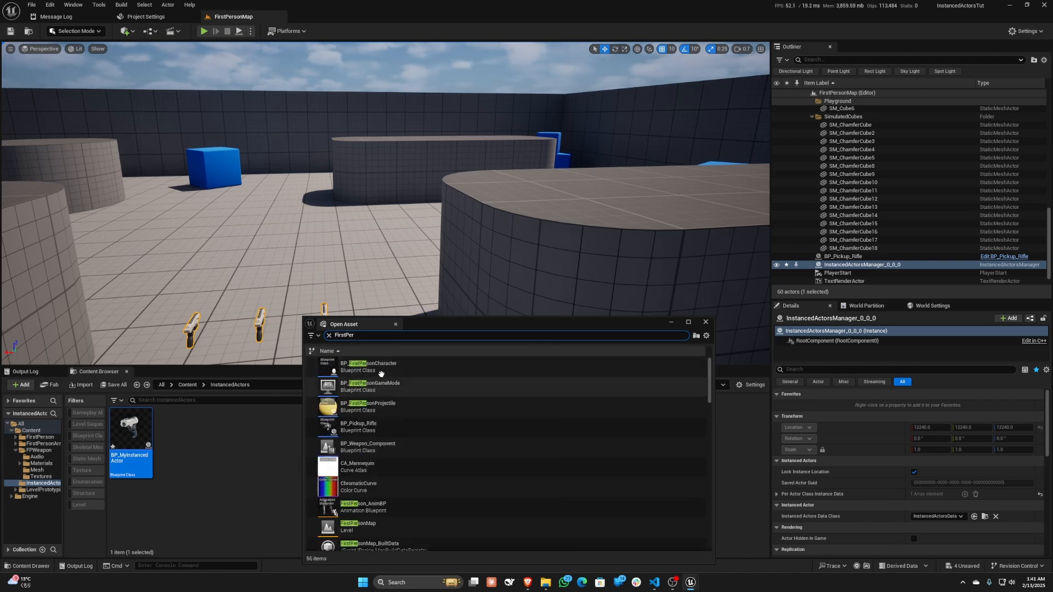
double_click(355, 371)
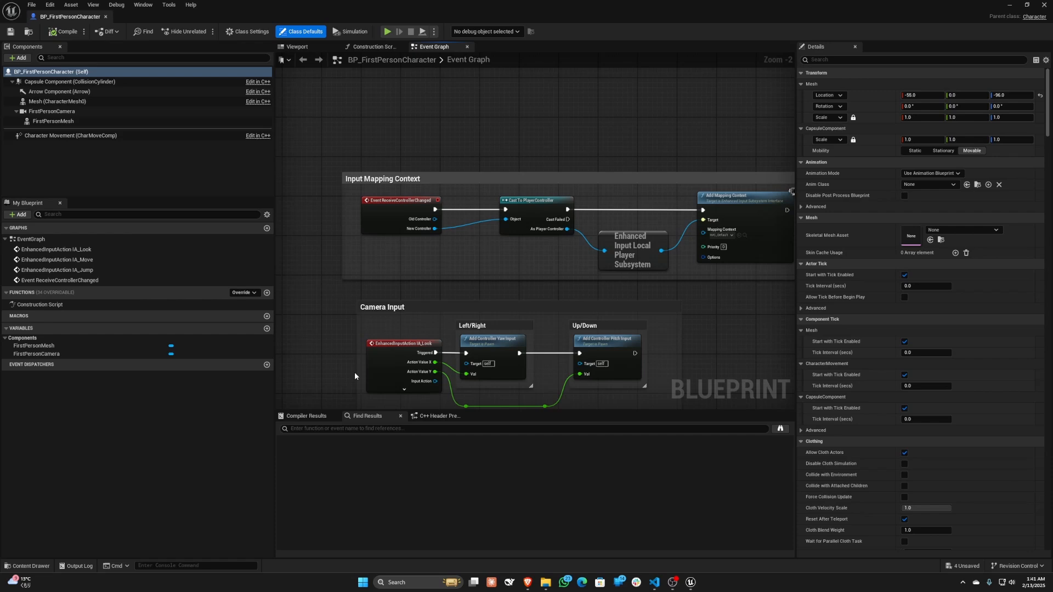
Step: Add an Event Tick node in the empty area below the jump input nodes of the event graph
right_drag(415, 198, 510, 55)
right_drag(496, 282, 437, 55)
right_drag(411, 329, 409, 149)
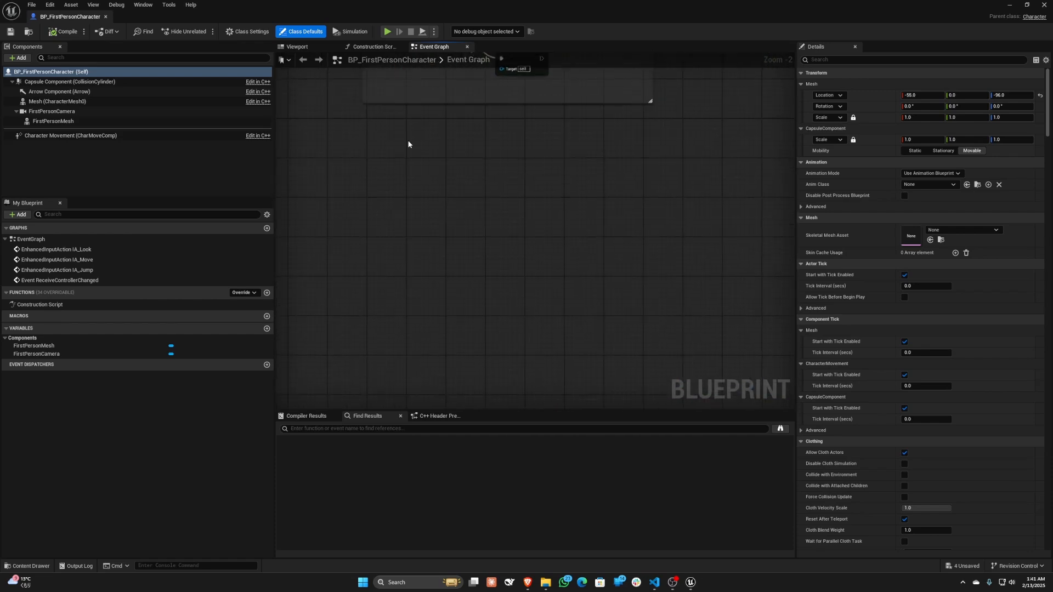
right_click(409, 154)
text(Eventti)
key(Return)
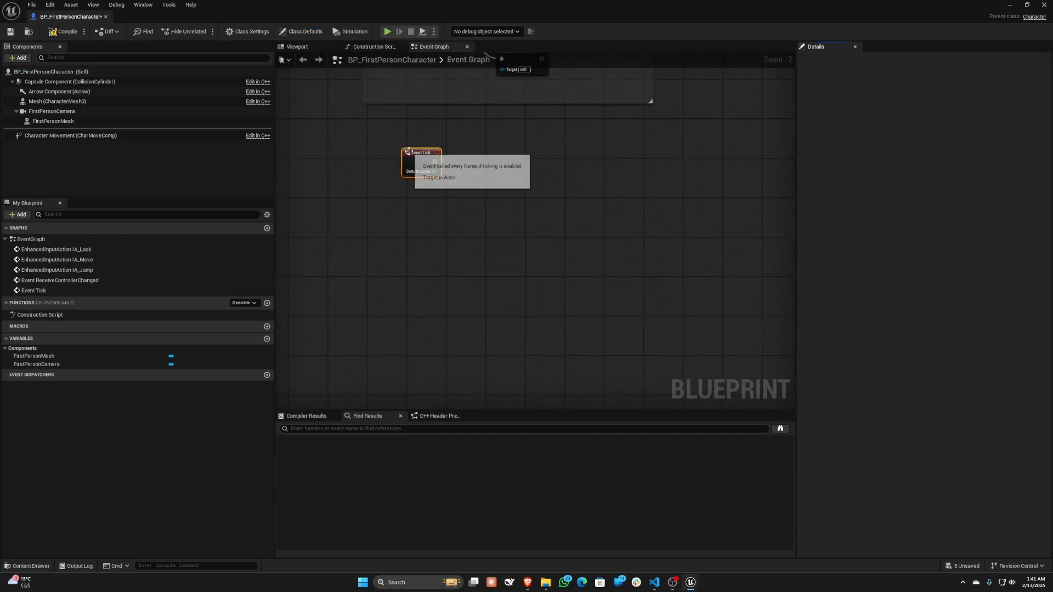
scroll(425, 138, up, 2)
right_drag(430, 198, 371, 252)
drag(377, 232, 673, 232)
text(Linetr)
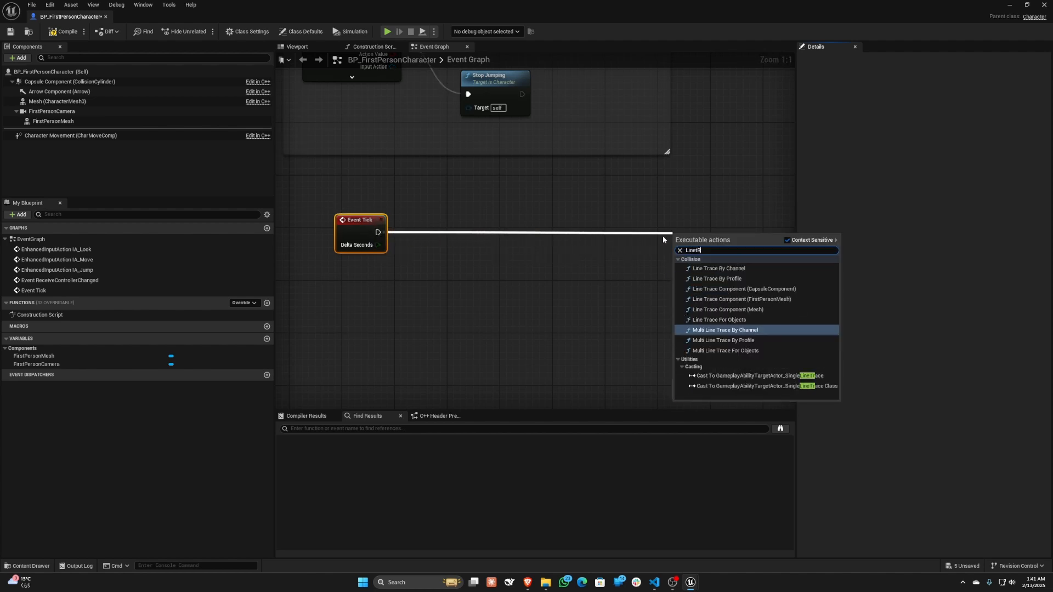
key(BackSpace)
key(Return)
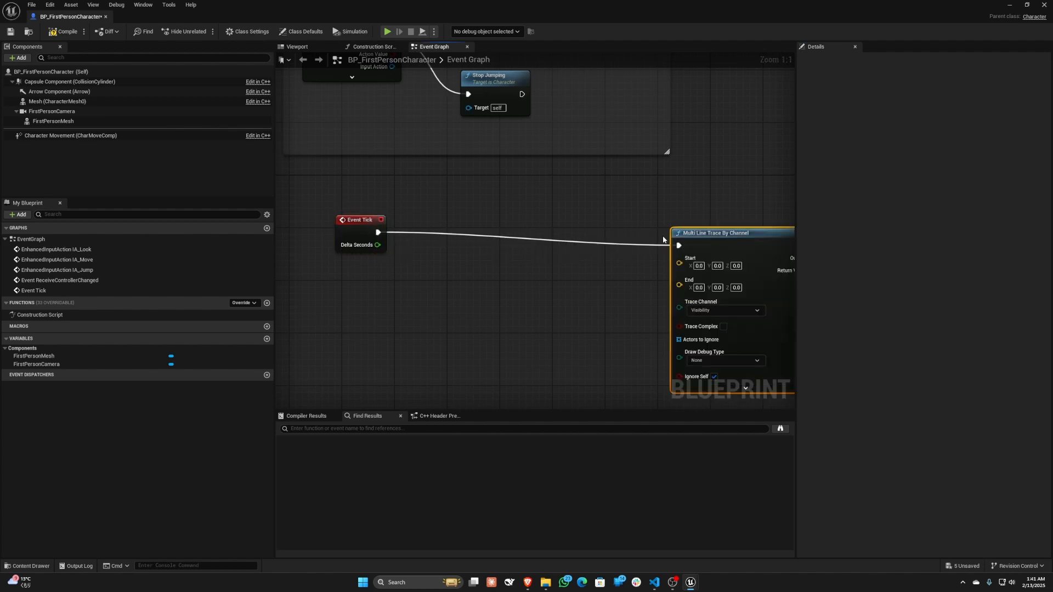
key(ctrl+z)
Step: Add a Line Trace By Channel node executed from Event Tick and move it well to the right of the event
drag(378, 233, 496, 226)
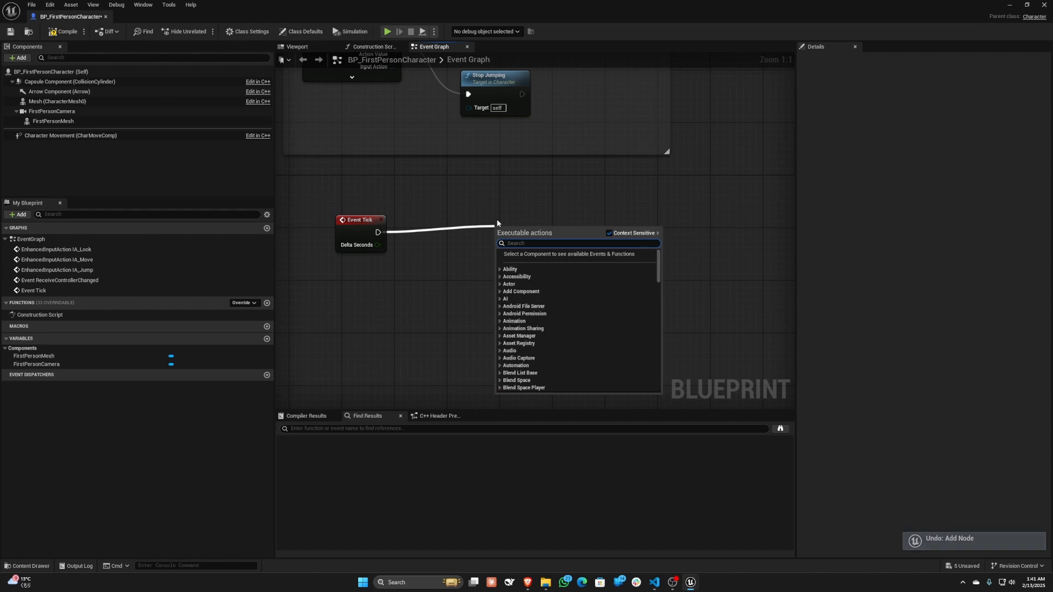
text(Linetr)
key(Up)
key(Up)
key(Up)
key(Up)
key(Up)
key(Up)
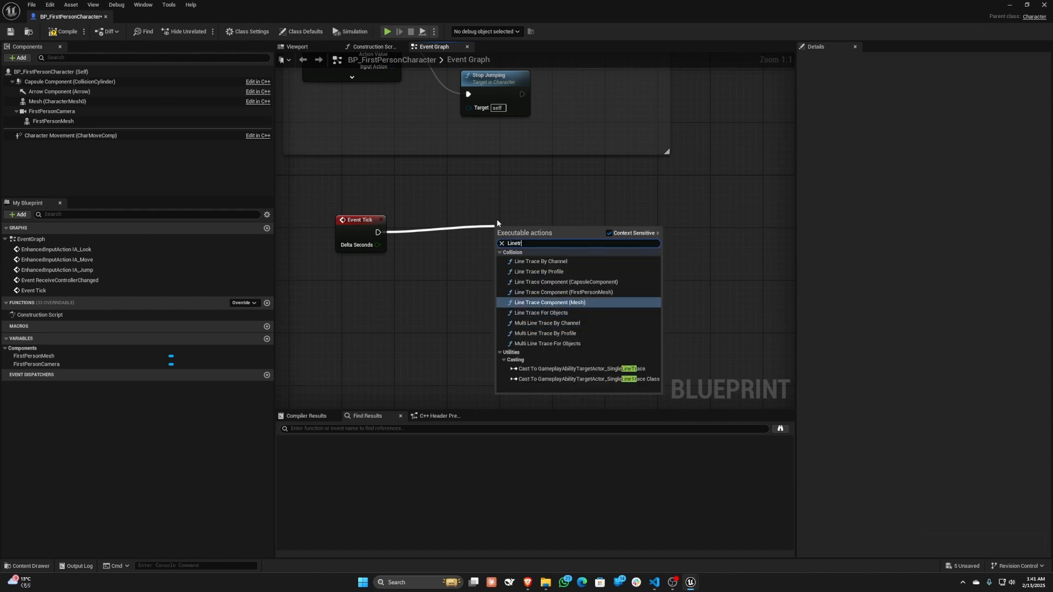
key(Return)
right_drag(483, 218, 382, 207)
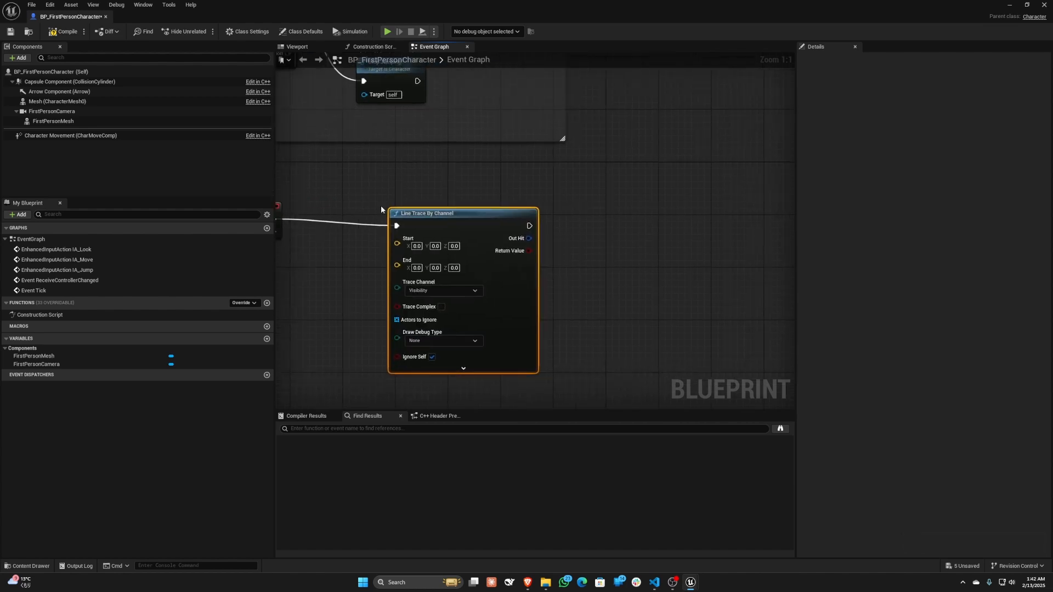
mouse_move(464, 213)
mouse_down()
mouse_move(613, 202)
mouse_move(712, 212)
mouse_up()
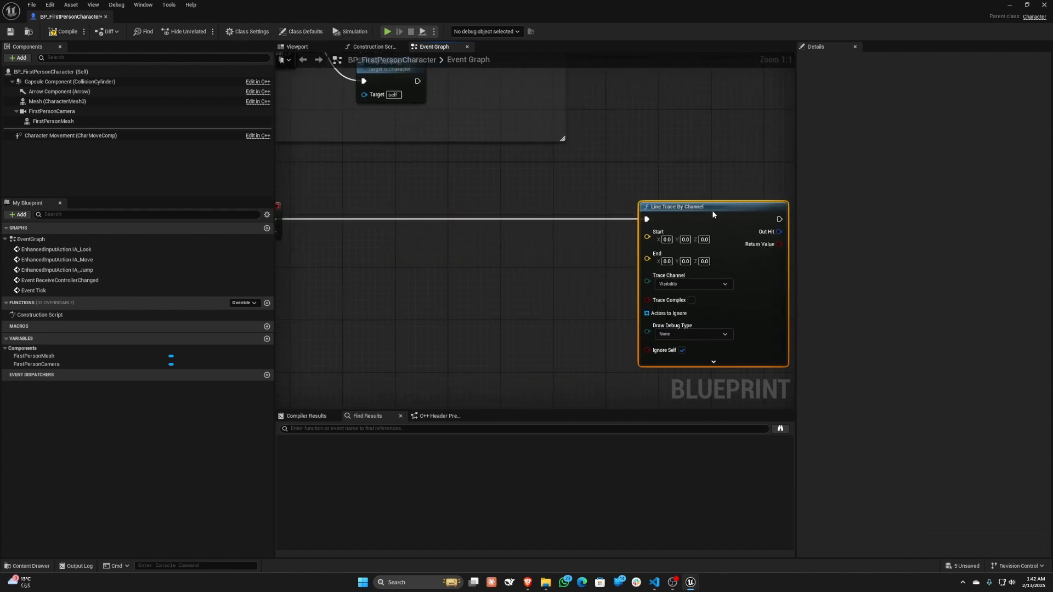
Step: Add a Get Actor Eyes View Point node beside Event Tick and connect its Out Location to the line trace's Start
right_click(396, 233)
text(Eye)
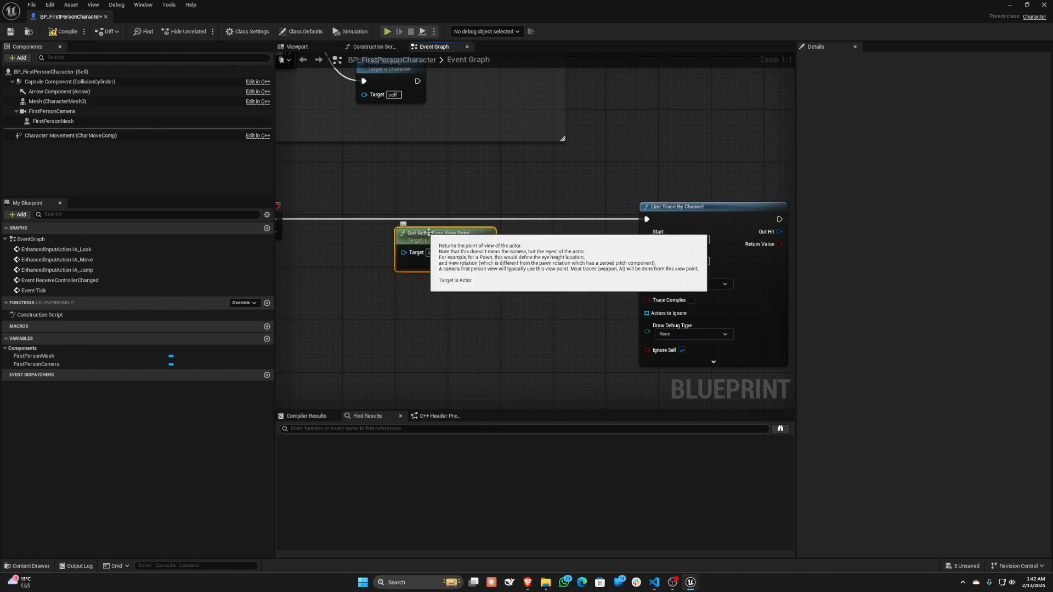
right_drag(450, 232, 534, 206)
drag(533, 207, 448, 200)
right_drag(517, 209, 437, 215)
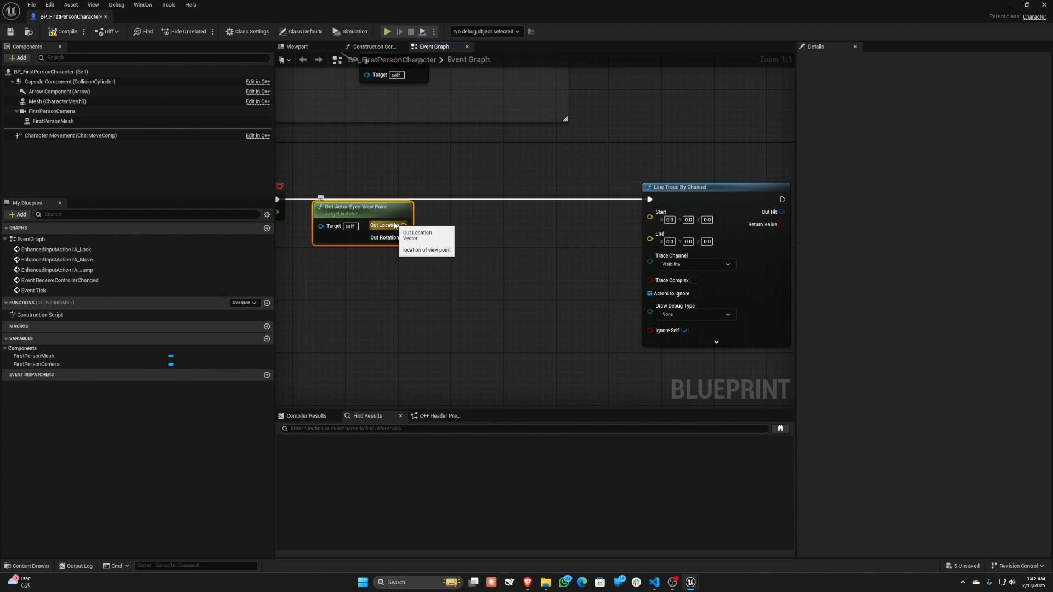
drag(395, 226, 678, 225)
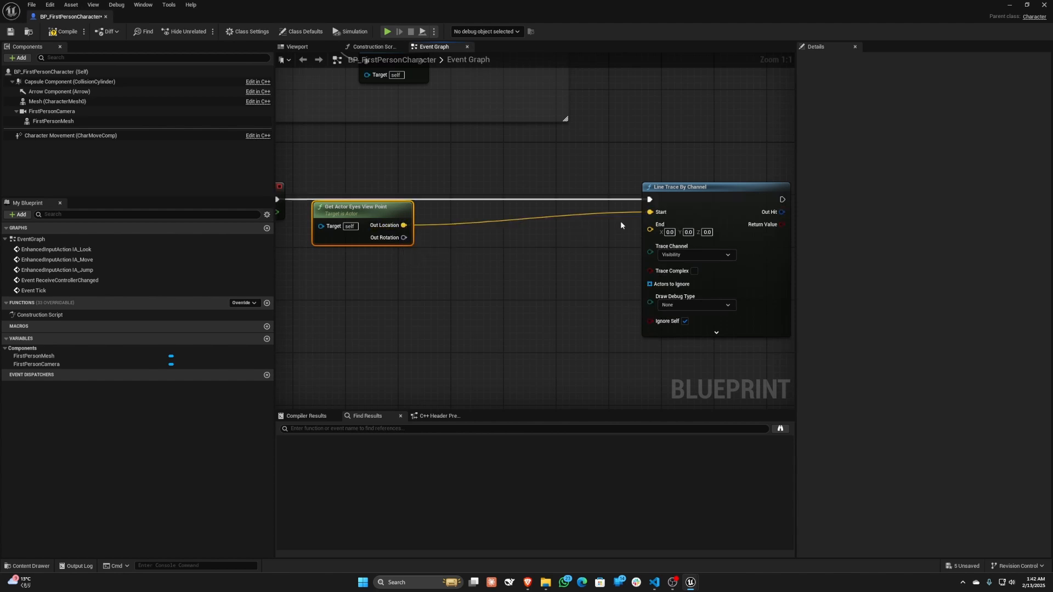
drag(368, 212, 375, 204)
right_drag(361, 238, 438, 237)
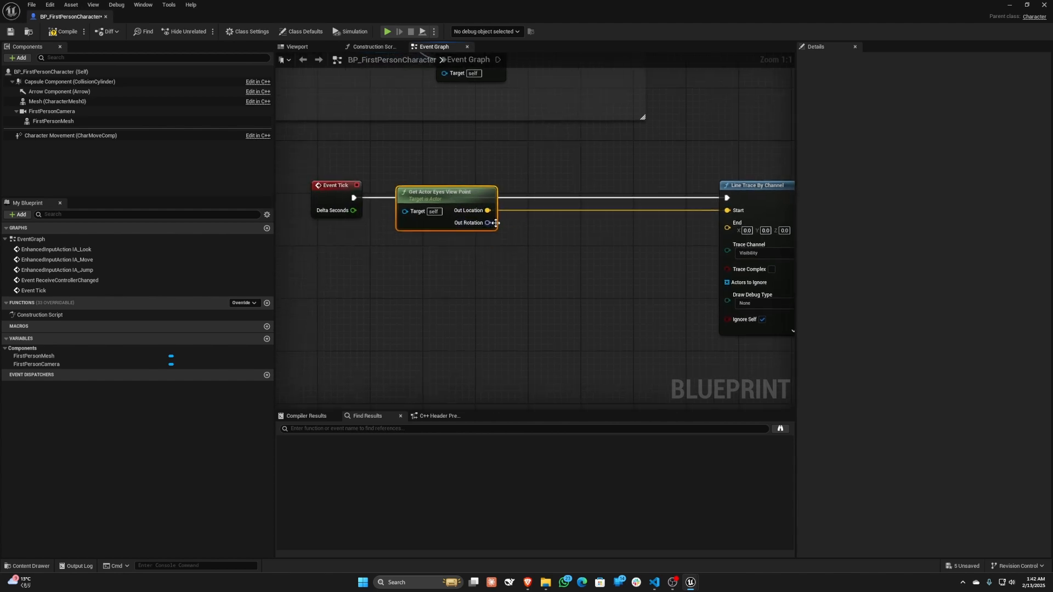
Step: Get the forward vector of the eyes view point's Out Rotation and feed its return value into a new Multiply node
drag(482, 229, 422, 233)
text(forwar)
key(Return)
drag(491, 250, 524, 272)
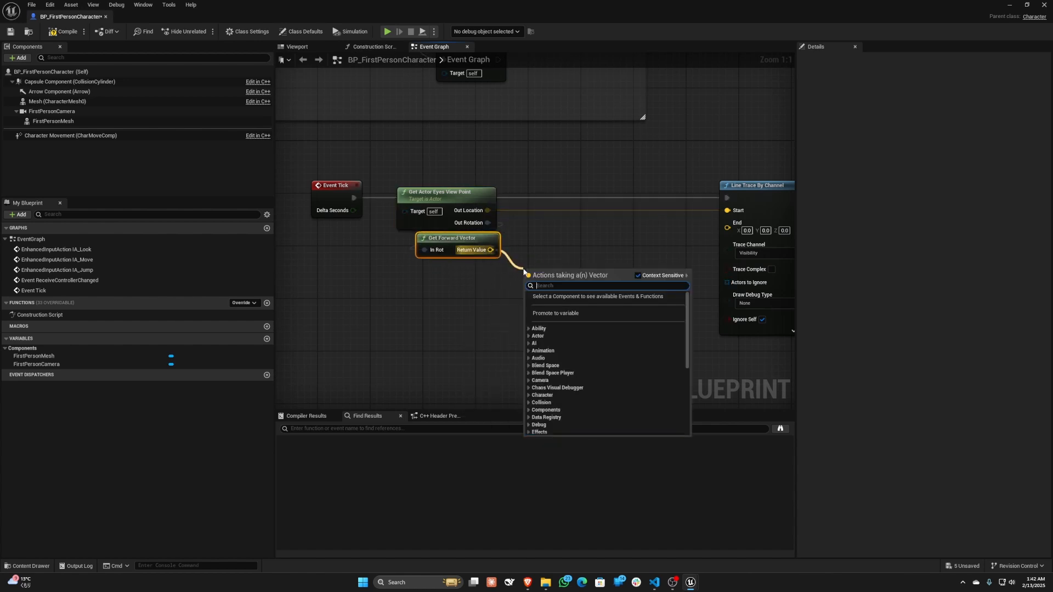
text(multipl)
key(Return)
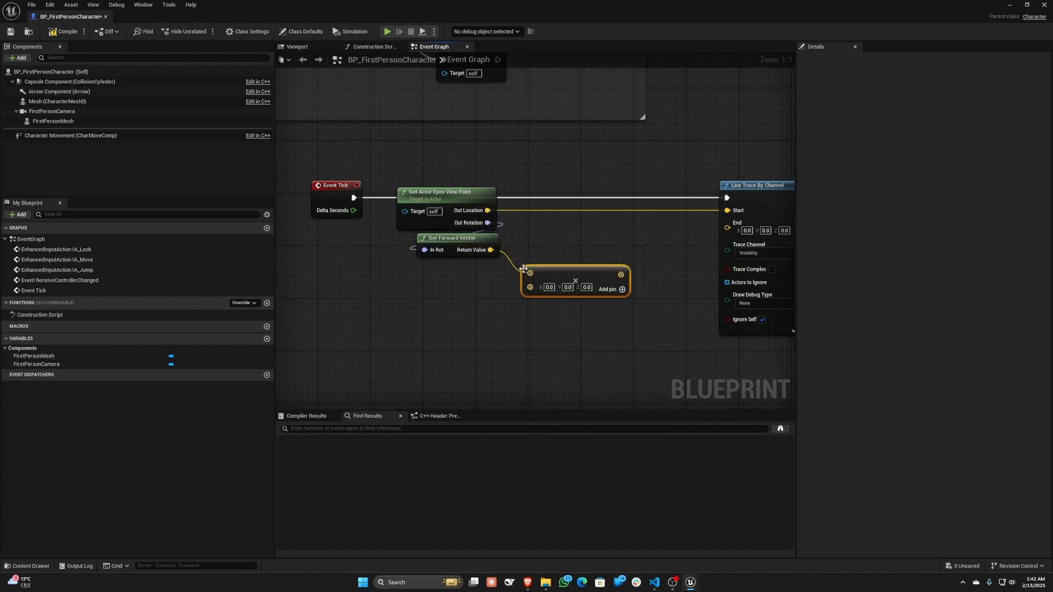
Step: Convert the Multiply node's second input to single-precision float, set it to 500, and connect the result to the line trace's End
right_click(530, 288)
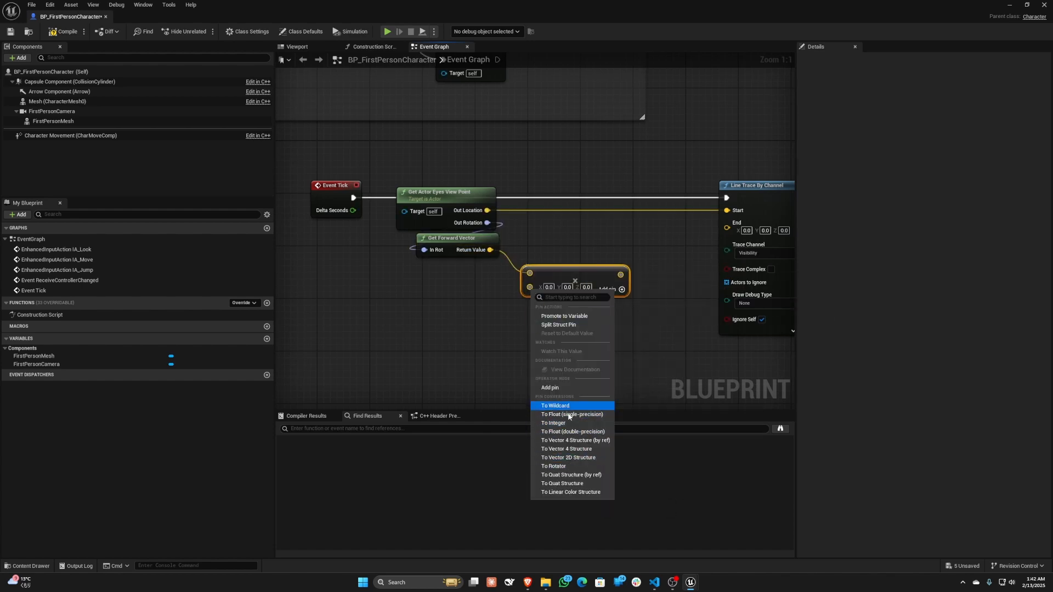
click(571, 414)
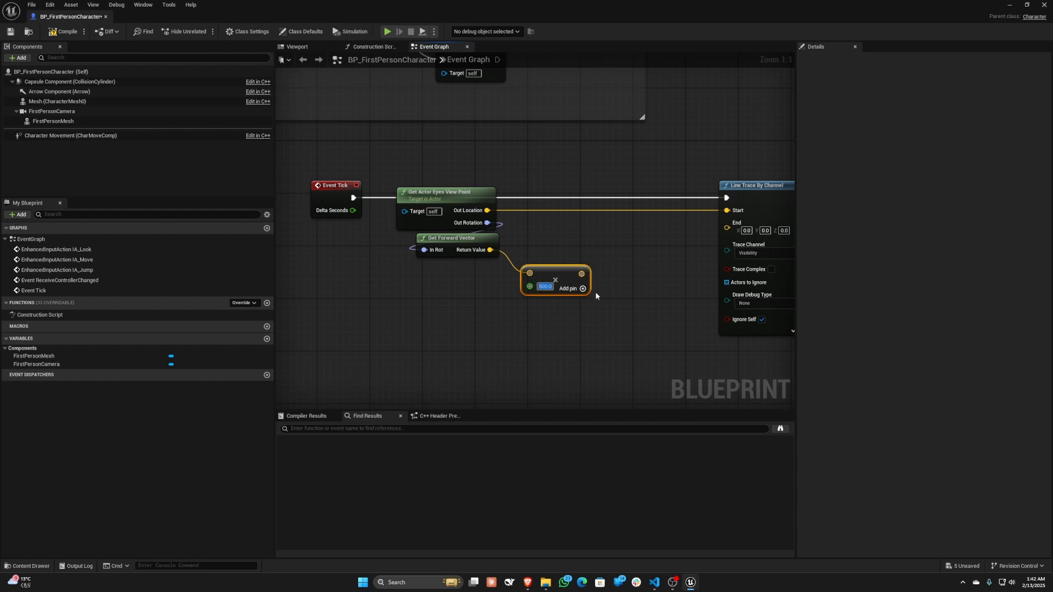
right_drag(606, 240, 520, 238)
mouse_move(465, 273)
mouse_down()
mouse_move(376, 269)
mouse_move(640, 226)
mouse_up()
Step: Set the line trace's Draw Debug Type to For One Frame and compile the Blueprint
right_drag(634, 287, 509, 257)
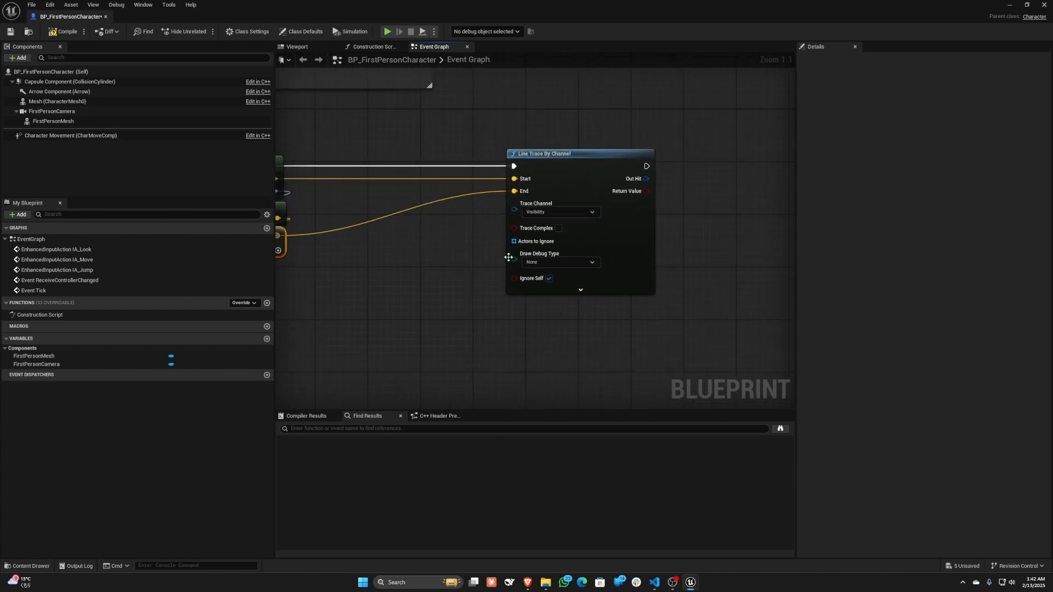
click(547, 263)
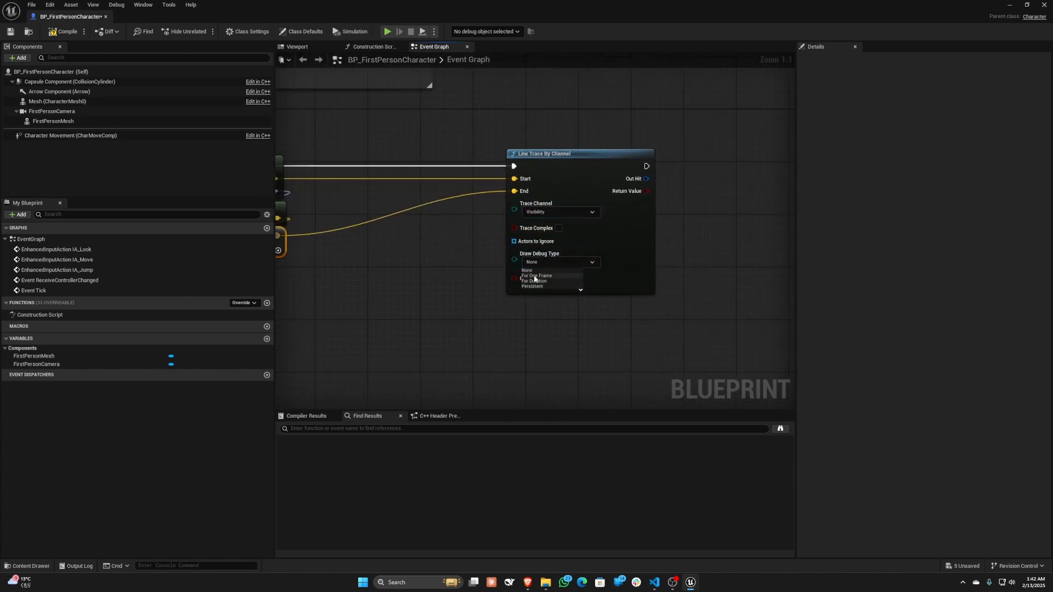
right_drag(587, 183, 511, 174)
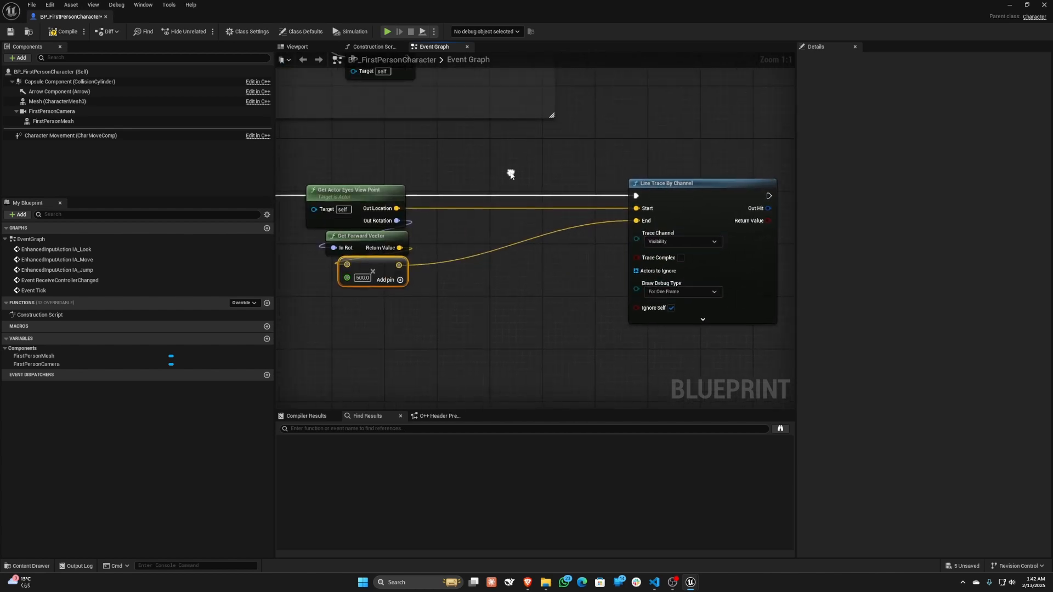
click(68, 30)
Step: Play FirstPersonMap to check the debug line trace, and stop the session
click(319, 16)
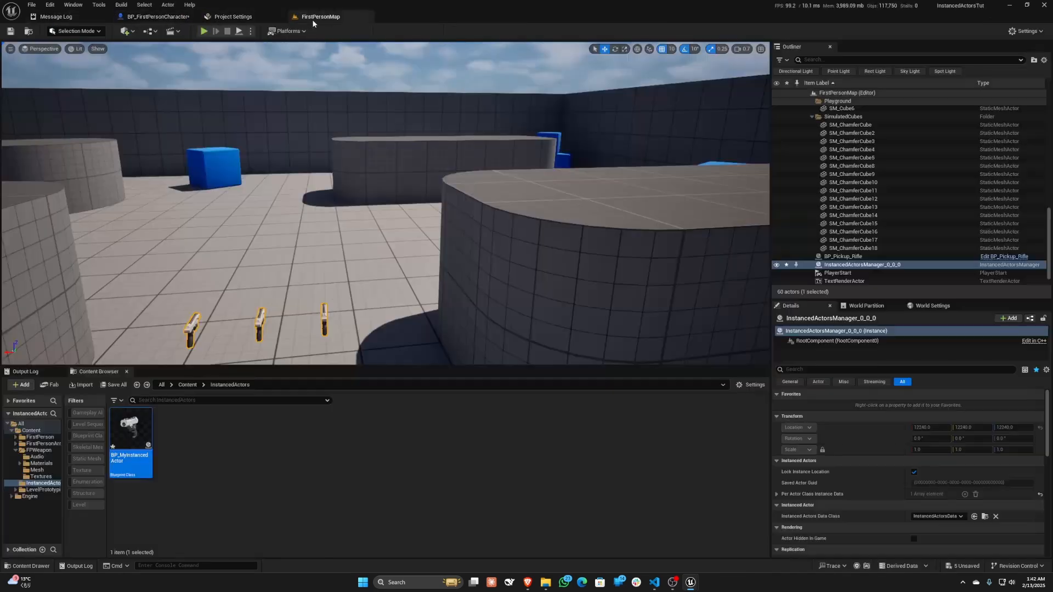
click(207, 31)
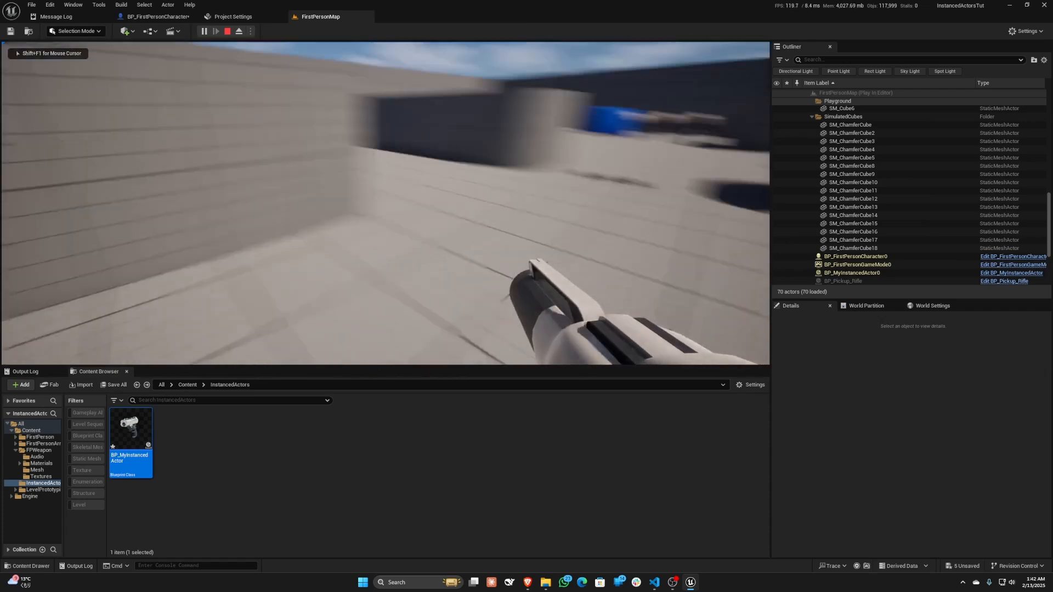
key(Escape)
Step: In BP_FirstPersonCharacter, add Out Location to the Multiply result with an Add node and connect the sum to the line trace's End
click(170, 17)
right_drag(411, 178, 692, 162)
right_drag(583, 160, 398, 160)
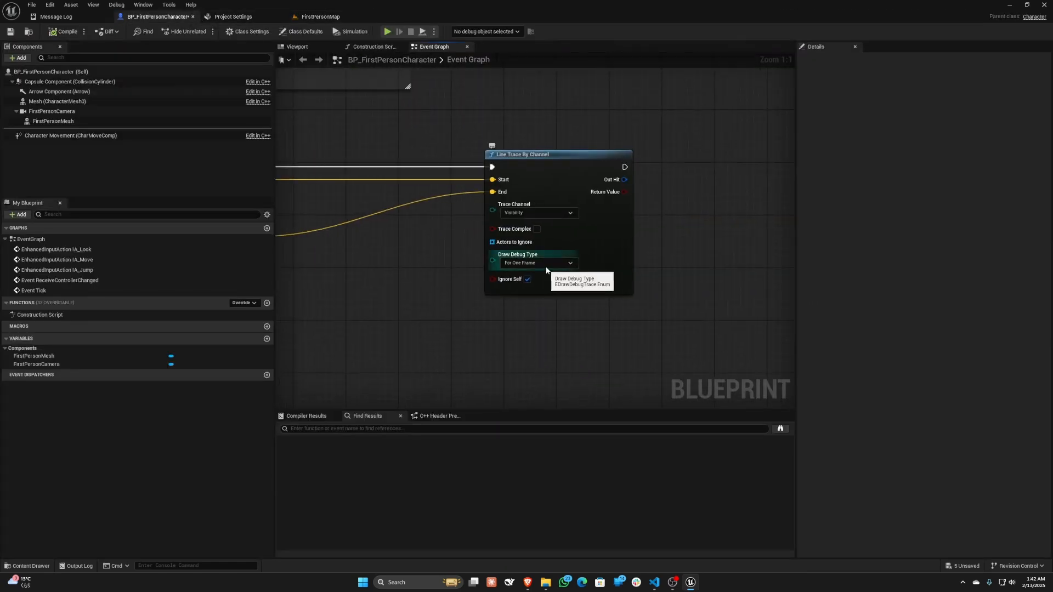
right_drag(438, 218, 487, 237)
right_drag(372, 259, 483, 249)
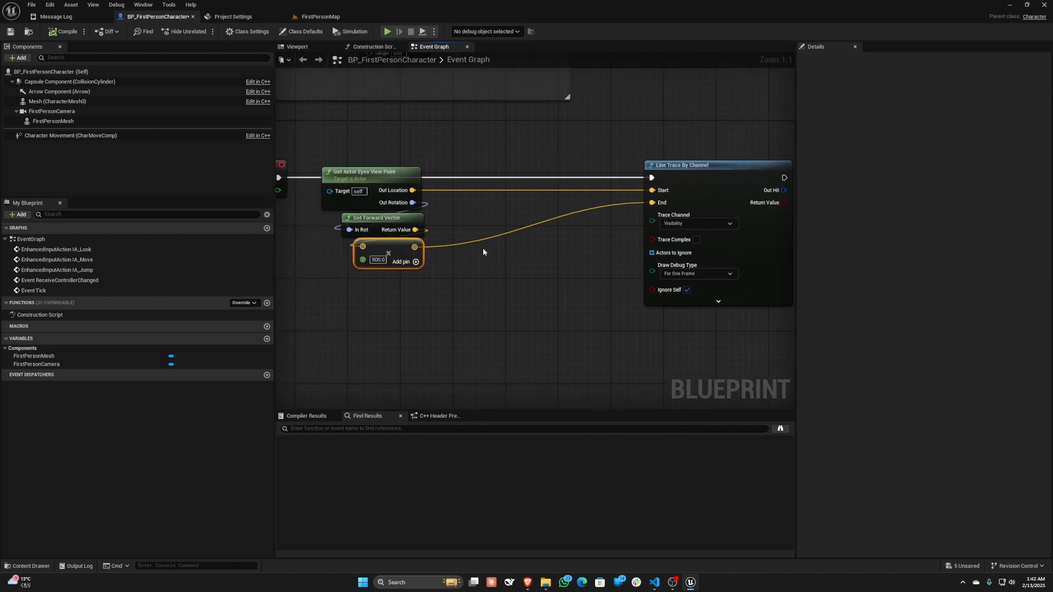
drag(322, 233, 373, 257)
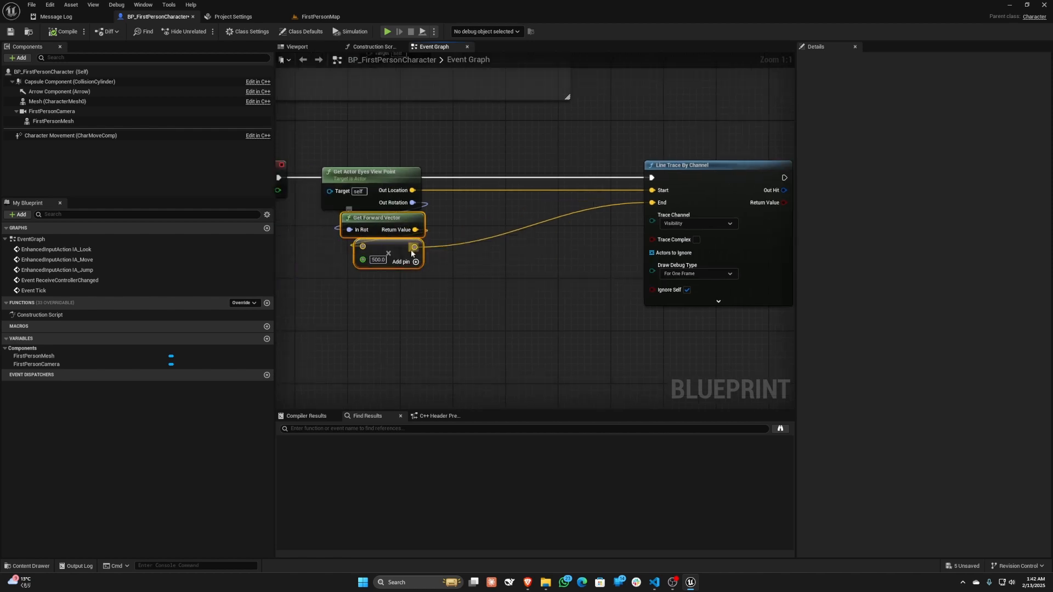
drag(413, 190, 472, 204)
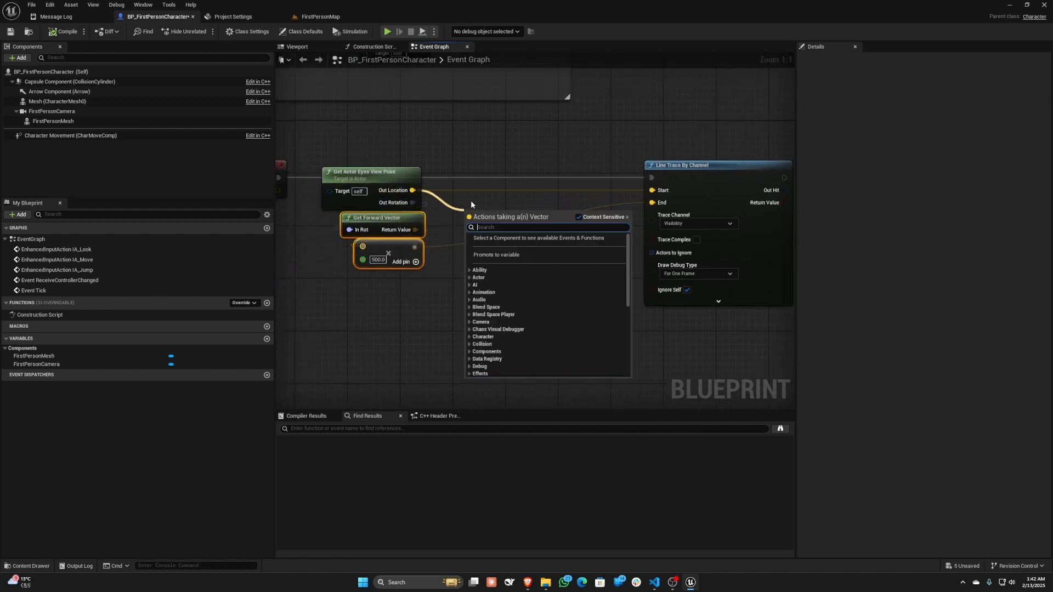
text(add)
key(Return)
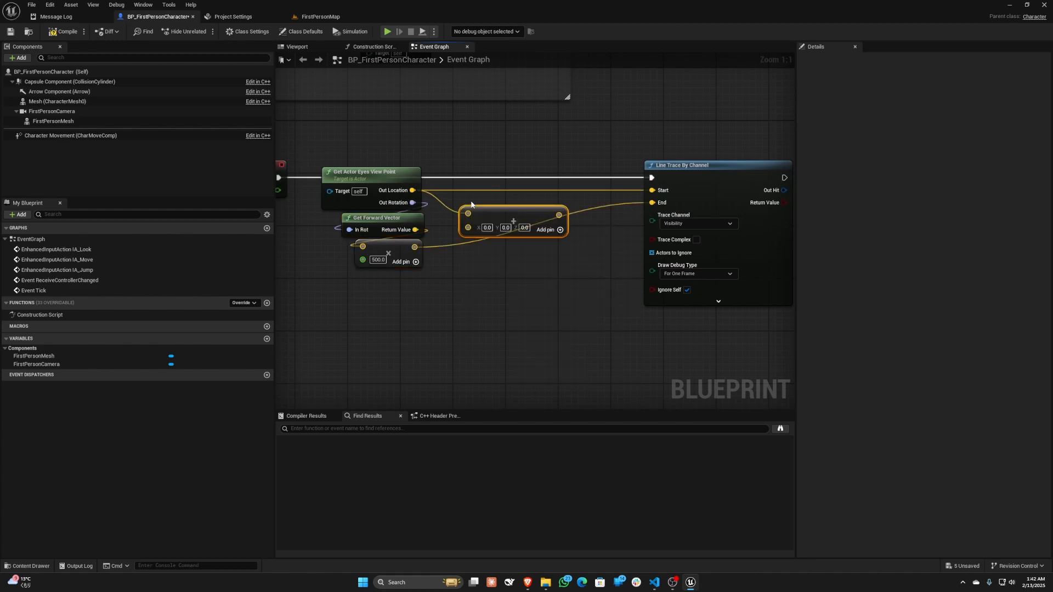
drag(415, 247, 658, 204)
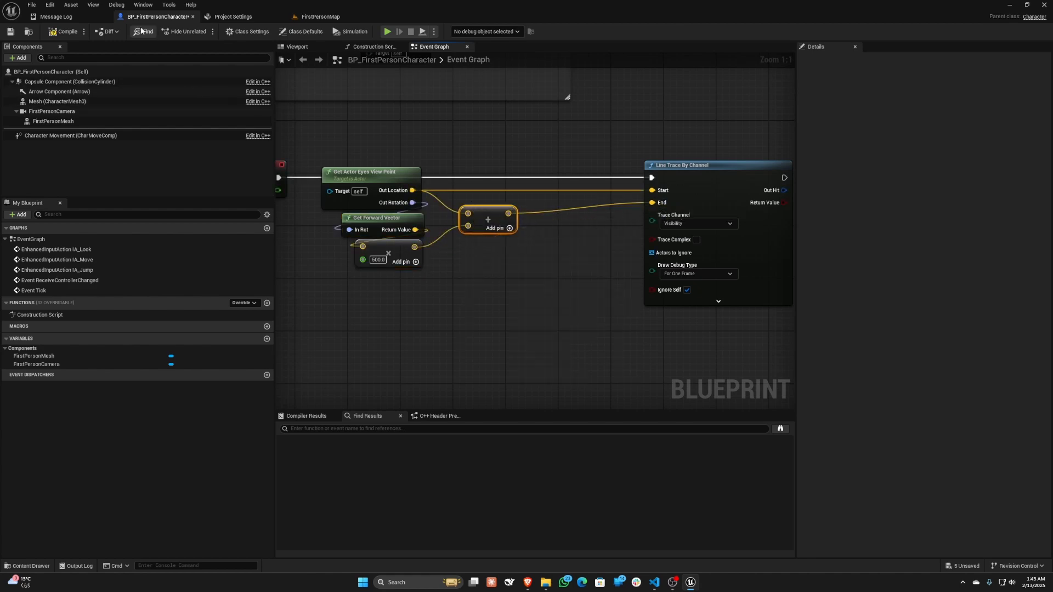
Step: Play FirstPersonMap, walk to the pistols and aim the line trace at them, and stop the session
click(299, 17)
click(203, 31)
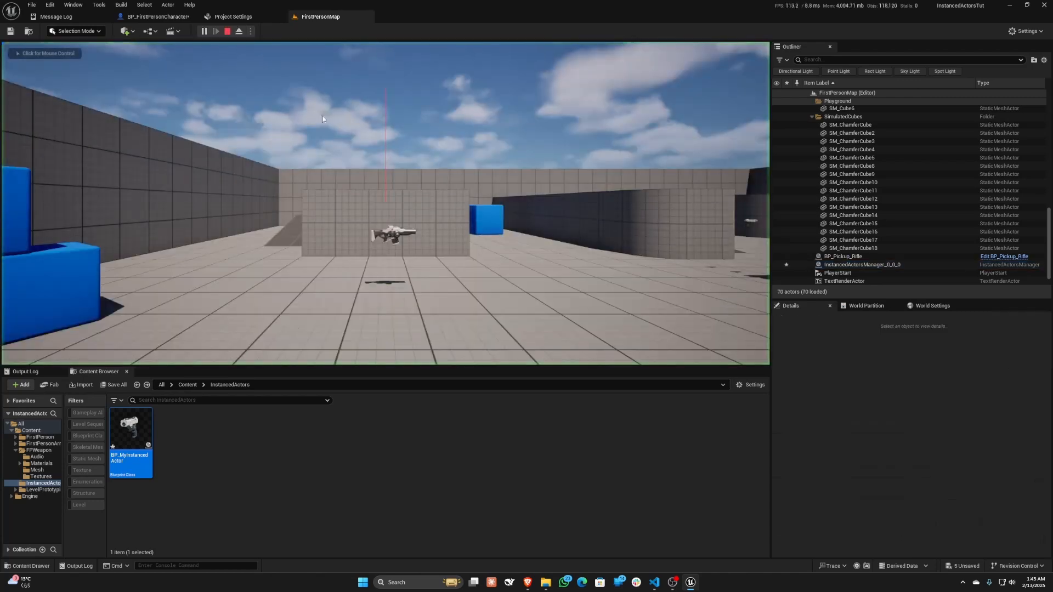
key(w)
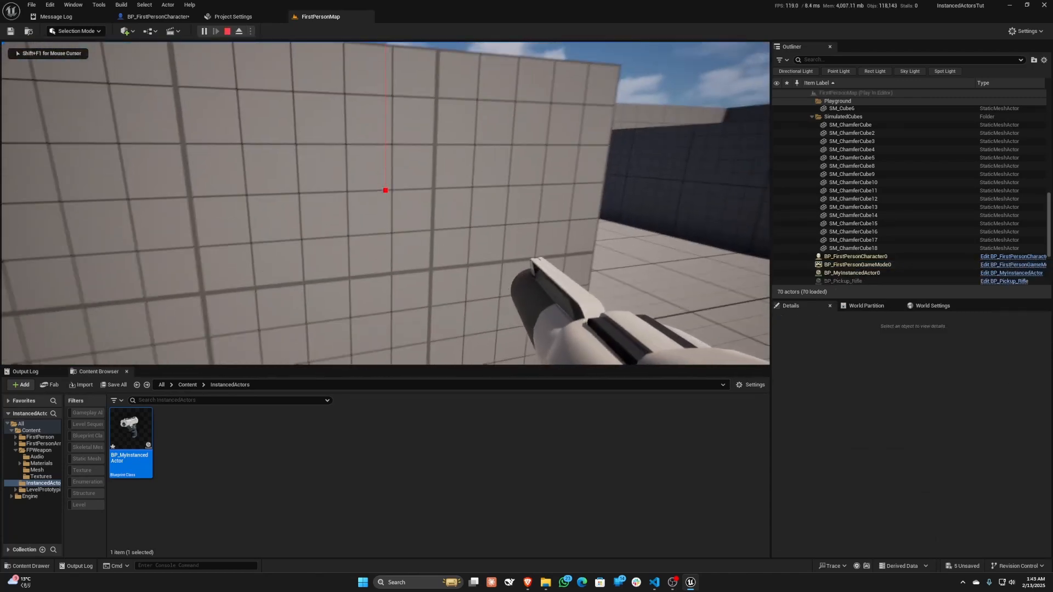
key(w)
key(w)
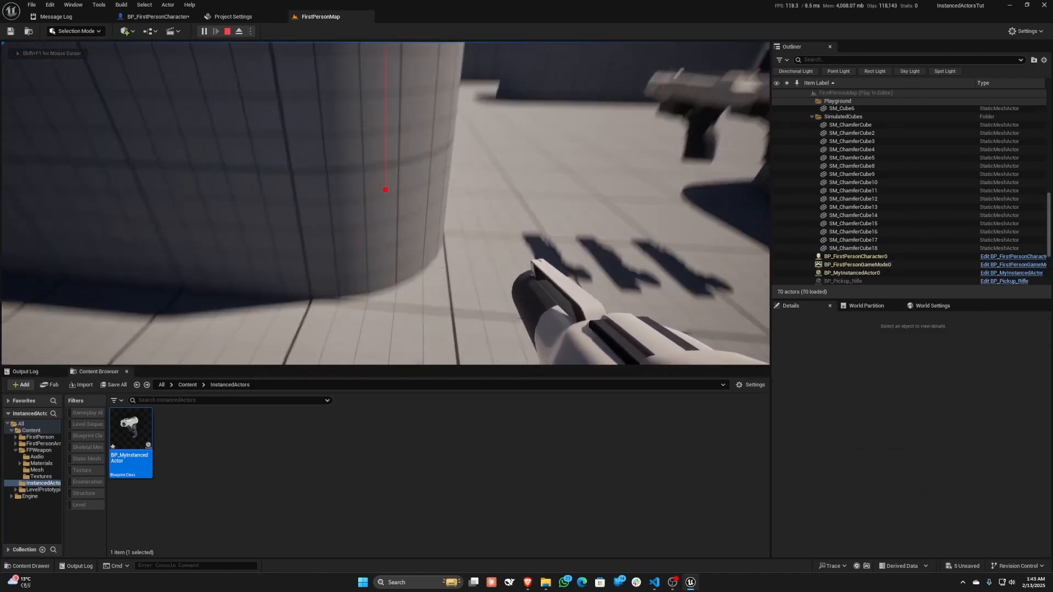
key(w)
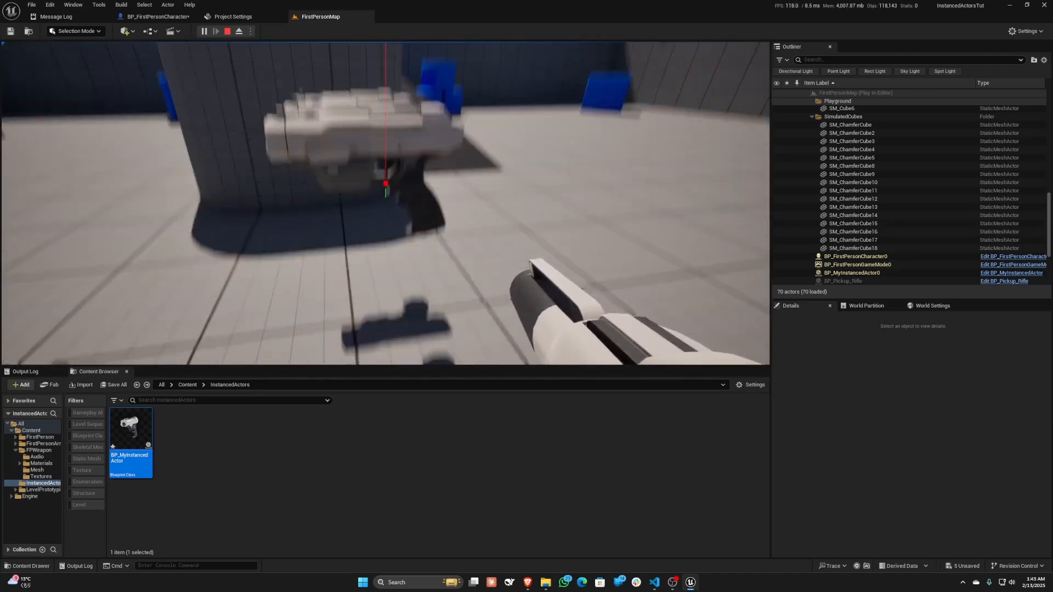
key(d)
key(s)
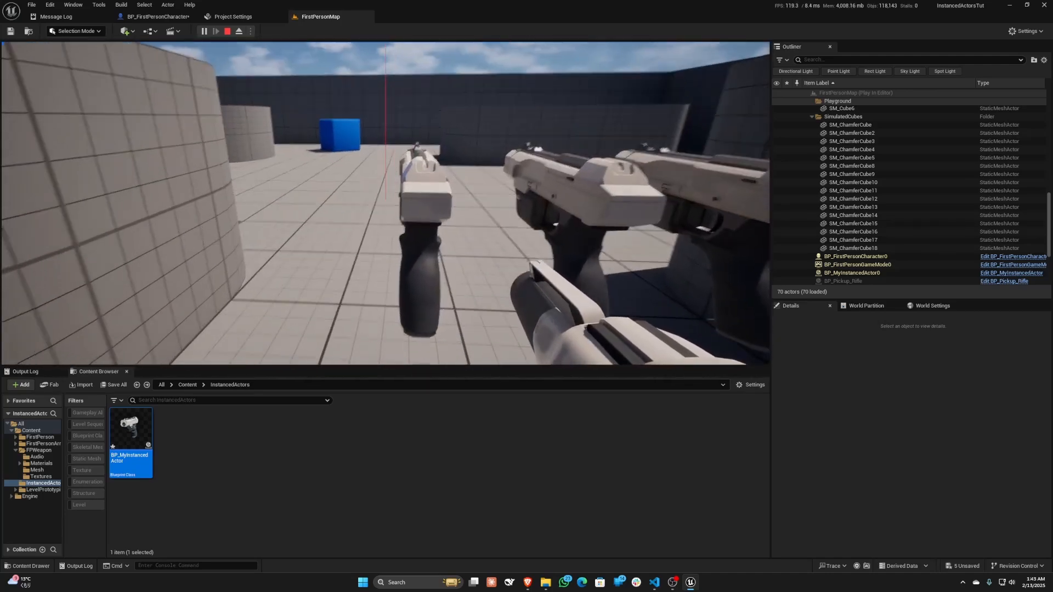
key(Escape)
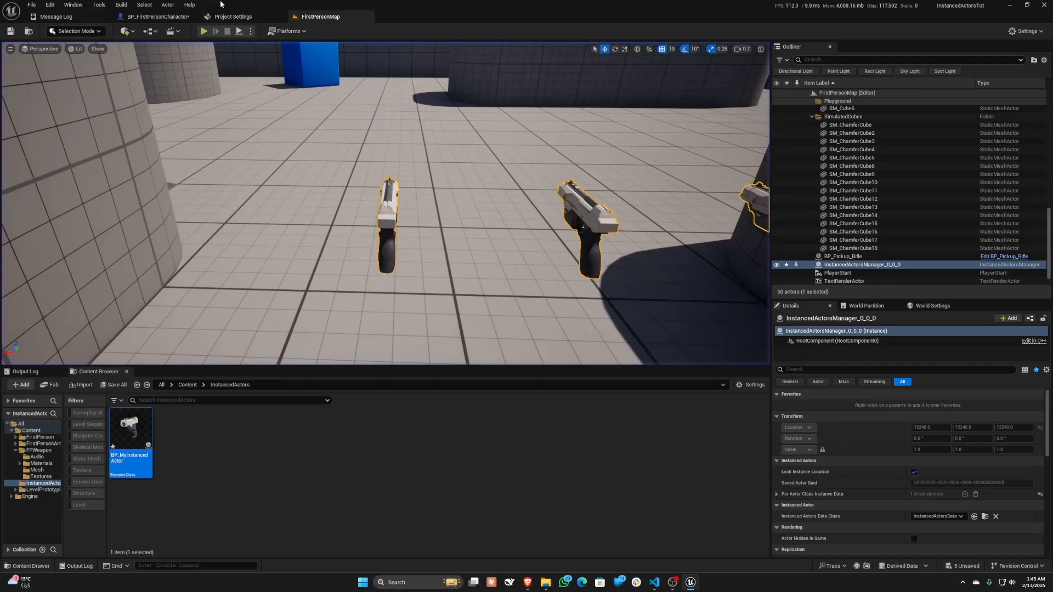
Step: Break the line trace's Out Hit with a Break Hit Result node in BP_FirstPersonCharacter and expand all its outputs
click(165, 19)
right_drag(761, 202, 367, 192)
drag(400, 184, 440, 202)
text(get)
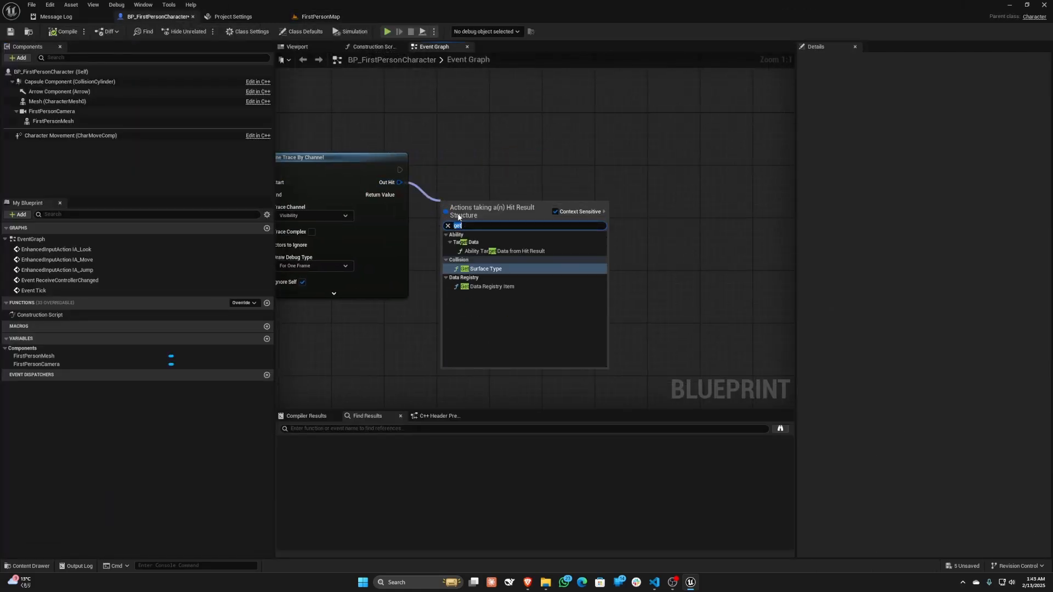
text(break)
key(Return)
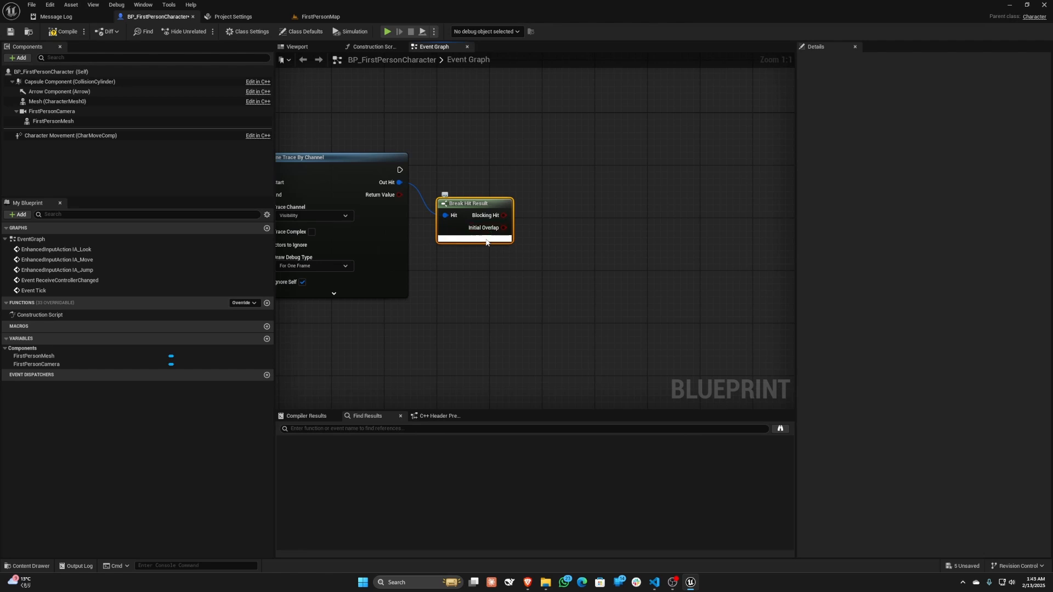
click(487, 241)
right_drag(642, 240, 569, 188)
drag(433, 274, 530, 176)
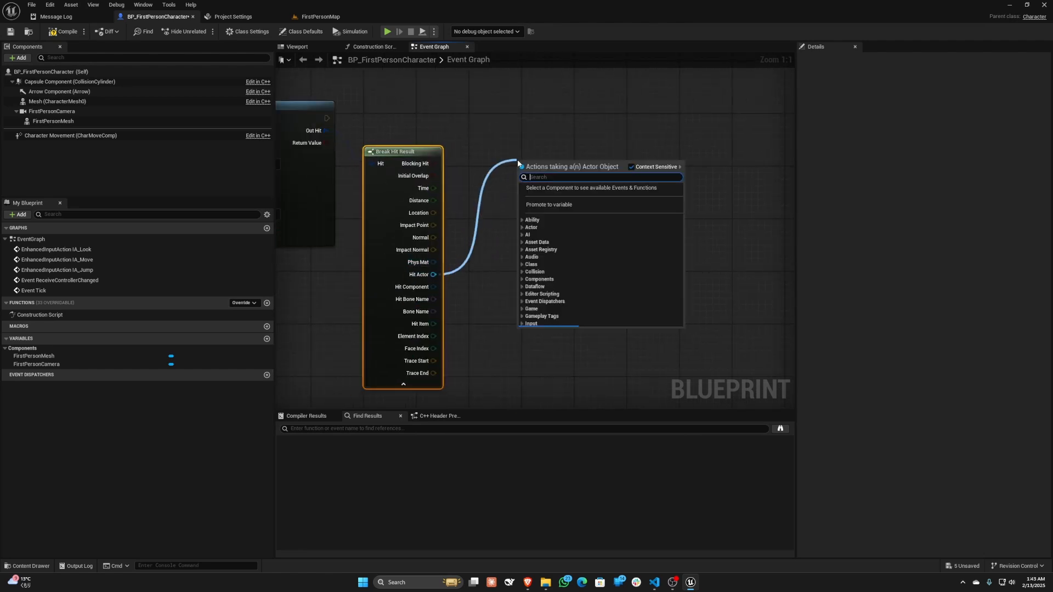
text(cast)
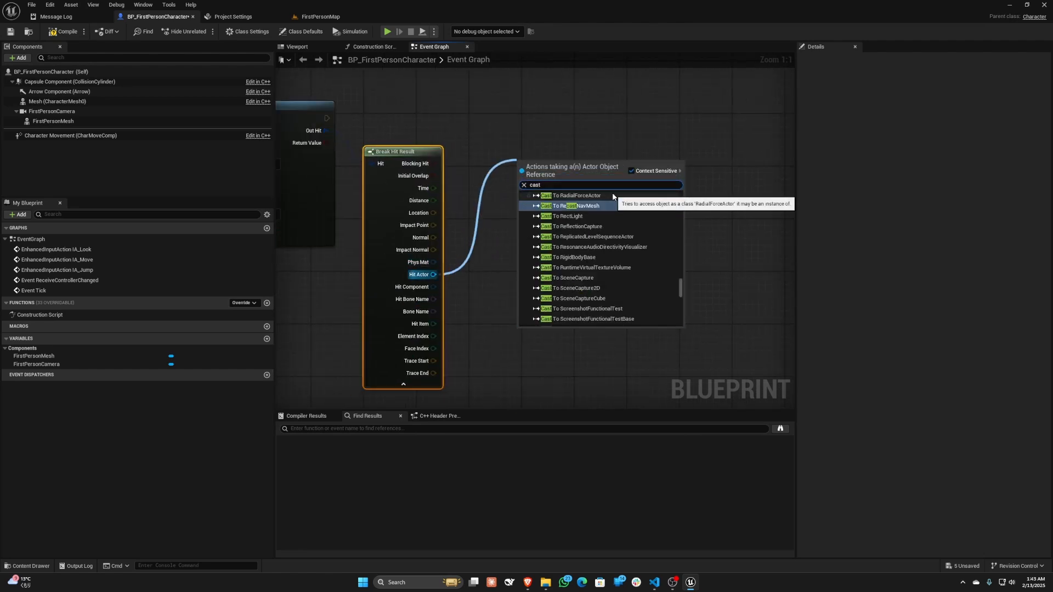
click(483, 140)
right_drag(475, 141, 489, 154)
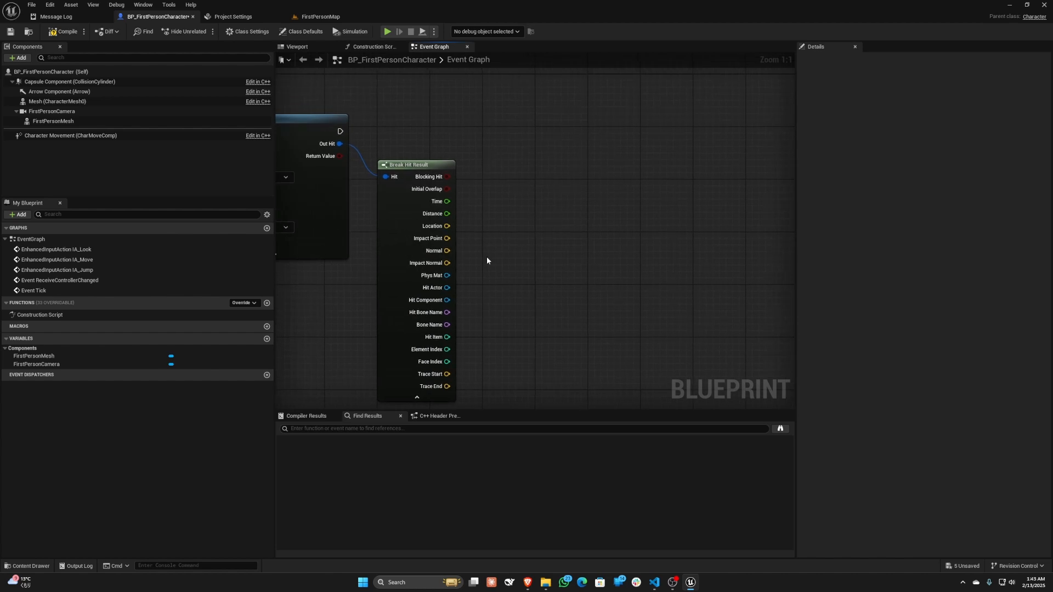
Step: Add a Get Display Name node fed by Hit Actor and place it beside the Break Hit Result node
drag(448, 288, 535, 158)
text(get dis)
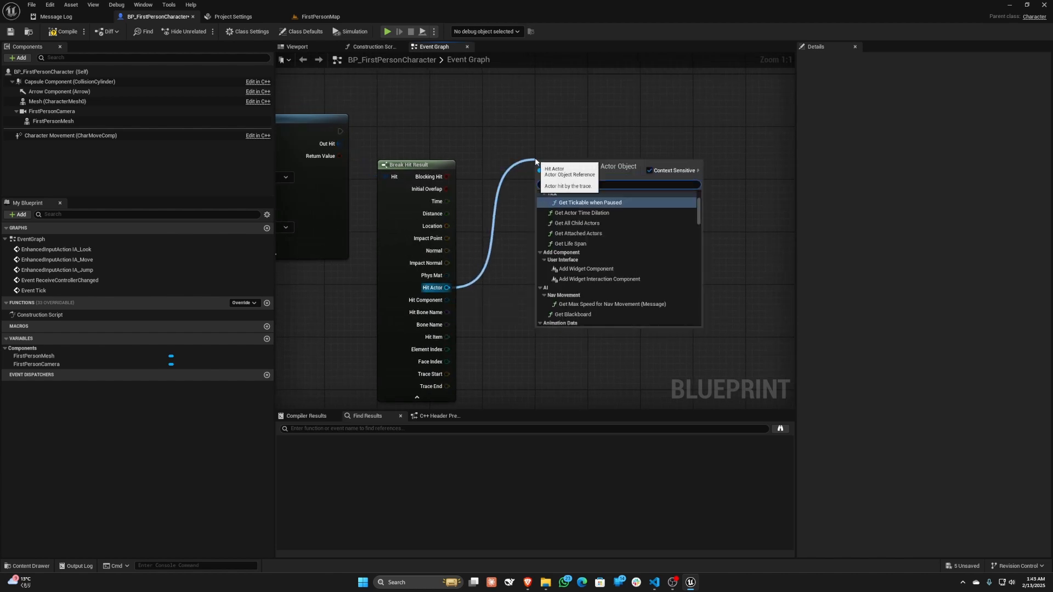
text(p)
key(Return)
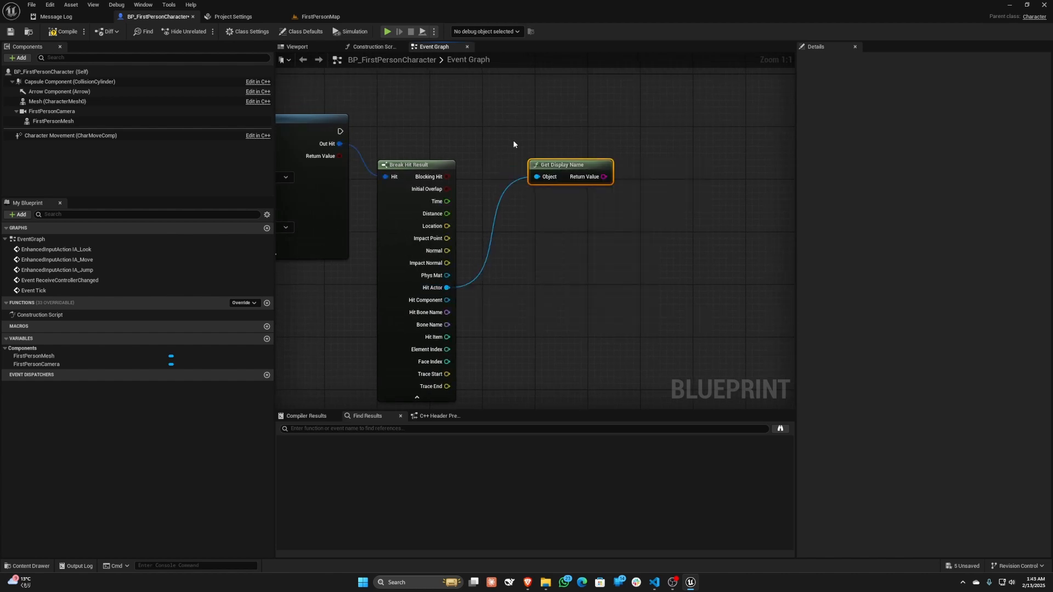
drag(563, 163, 537, 176)
Step: Add a Print String node executed after the line trace, align it with the trace, and feed it the hit actor's display name
drag(340, 131, 677, 134)
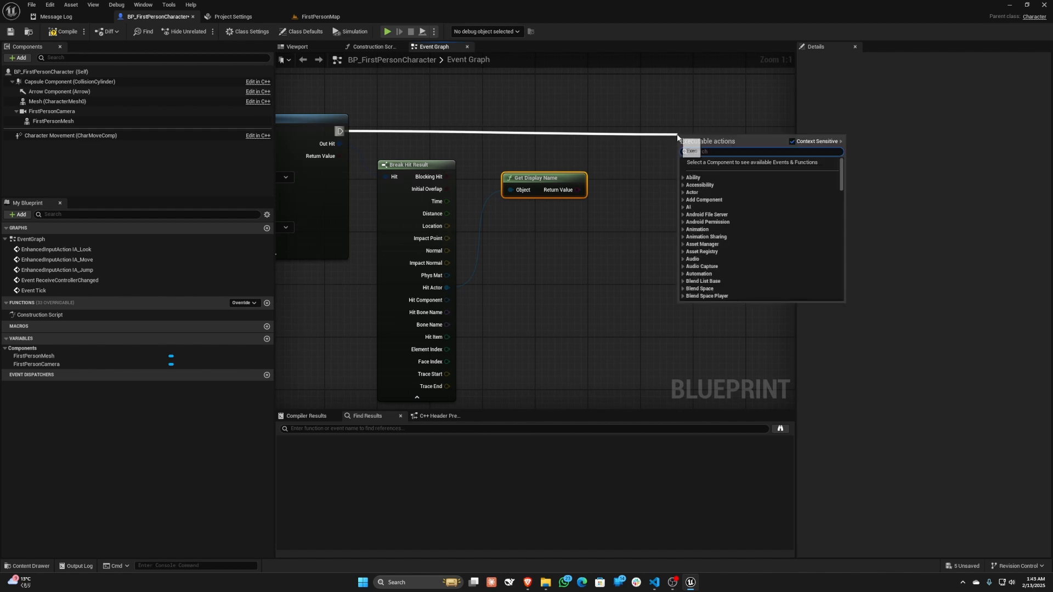
text(print)
key(Return)
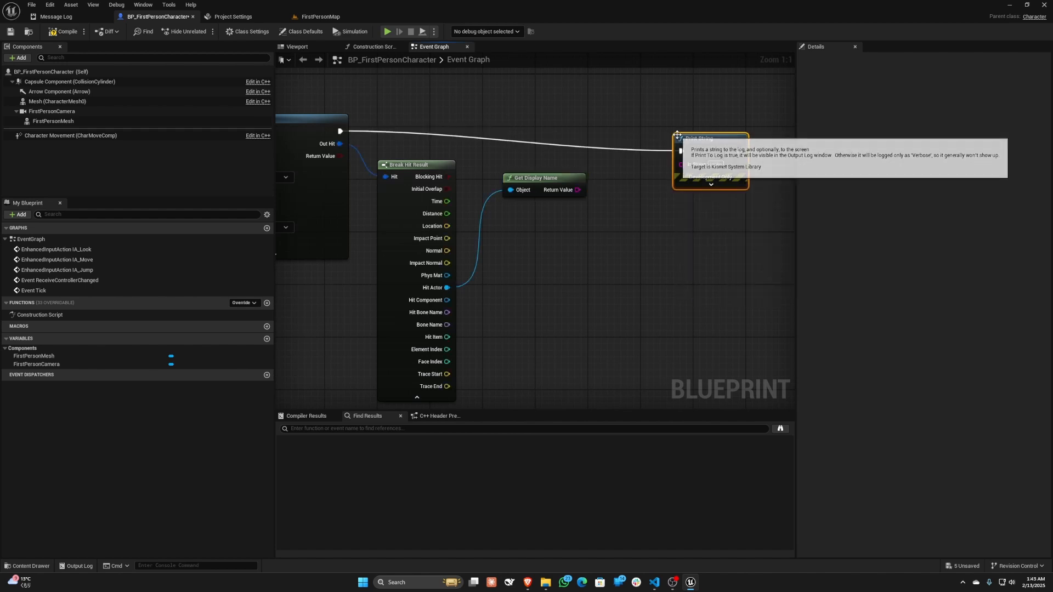
drag(695, 138, 703, 115)
drag(577, 190, 676, 151)
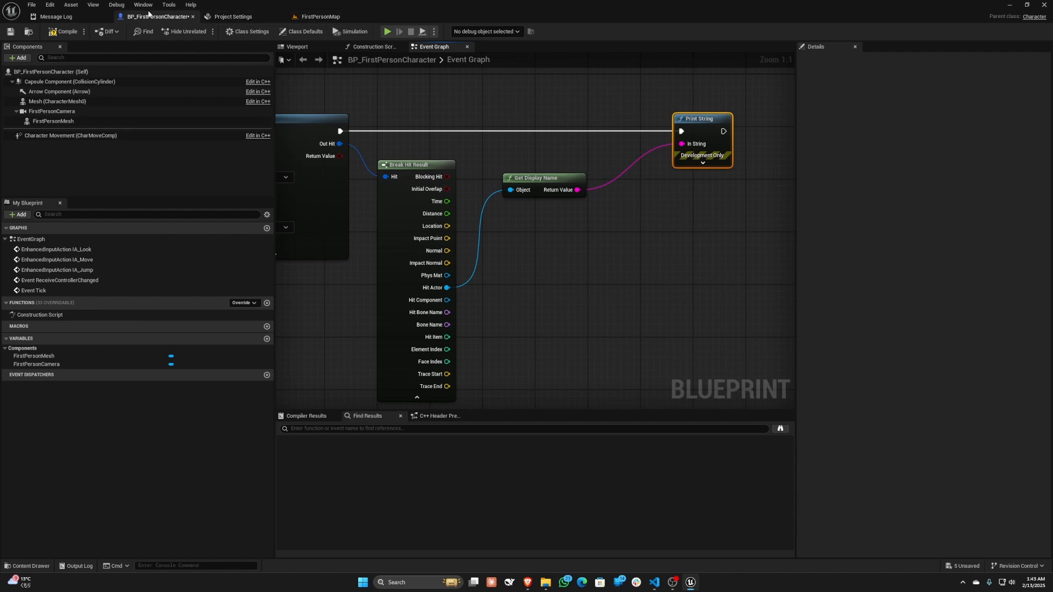
Step: Play FirstPersonMap, walk to the three pistols and aim the line trace at each one to check the printed actor names
click(317, 17)
click(205, 31)
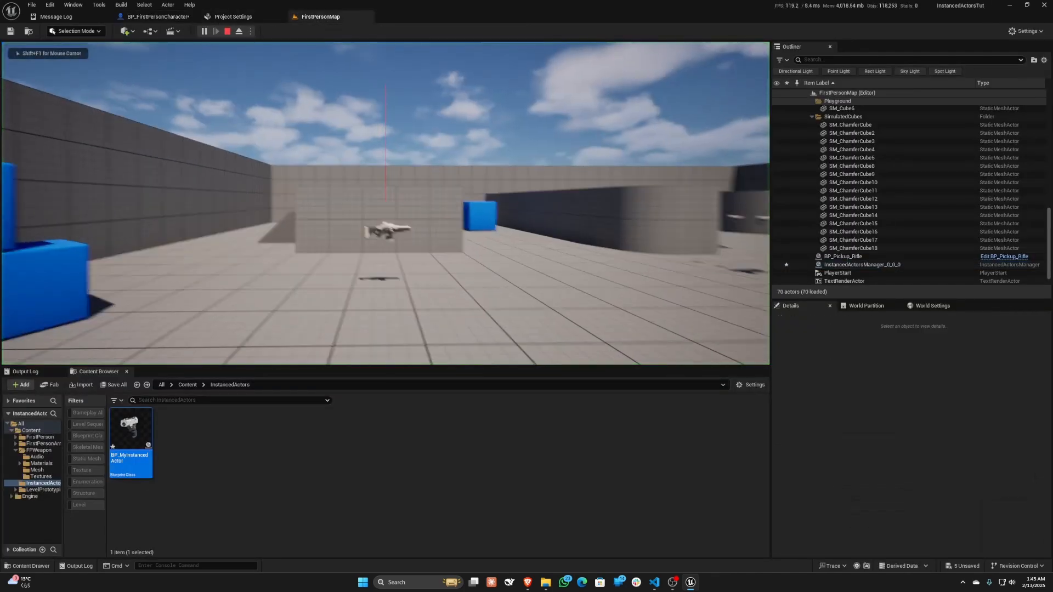
key(w)
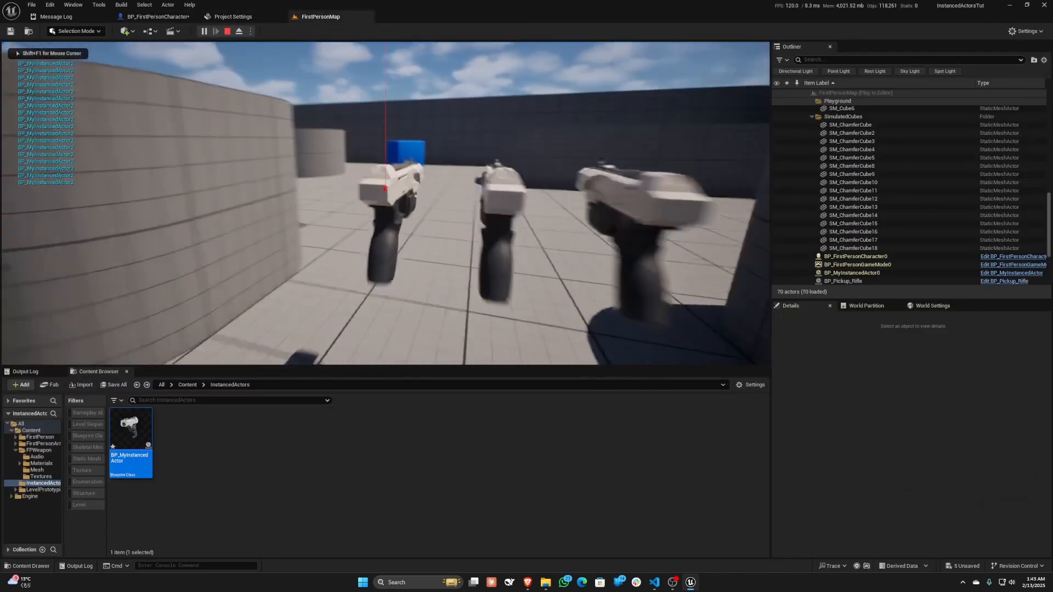
key(a)
key(a)
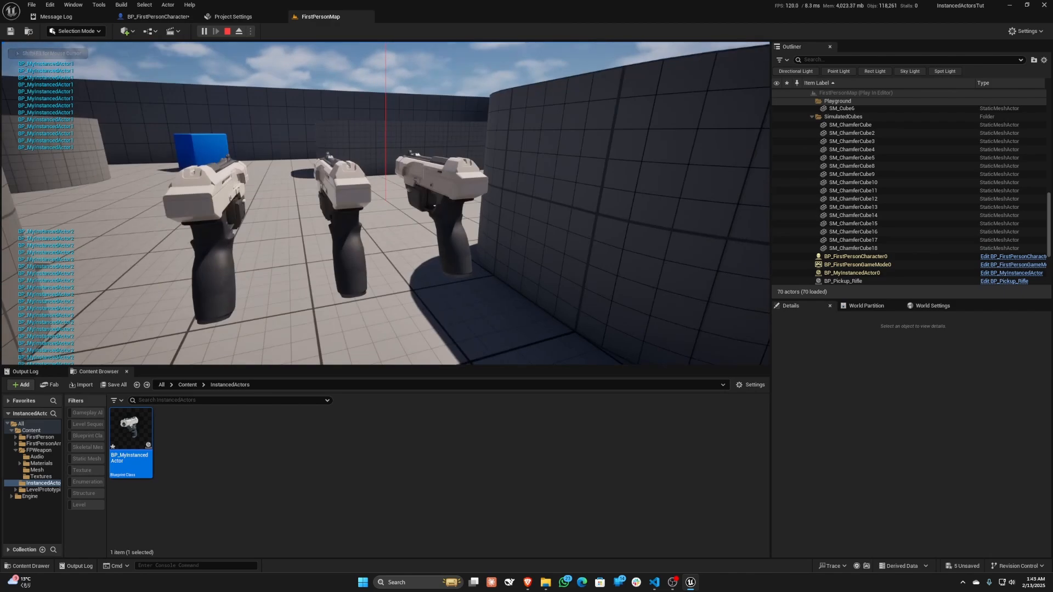
key(d)
key(w)
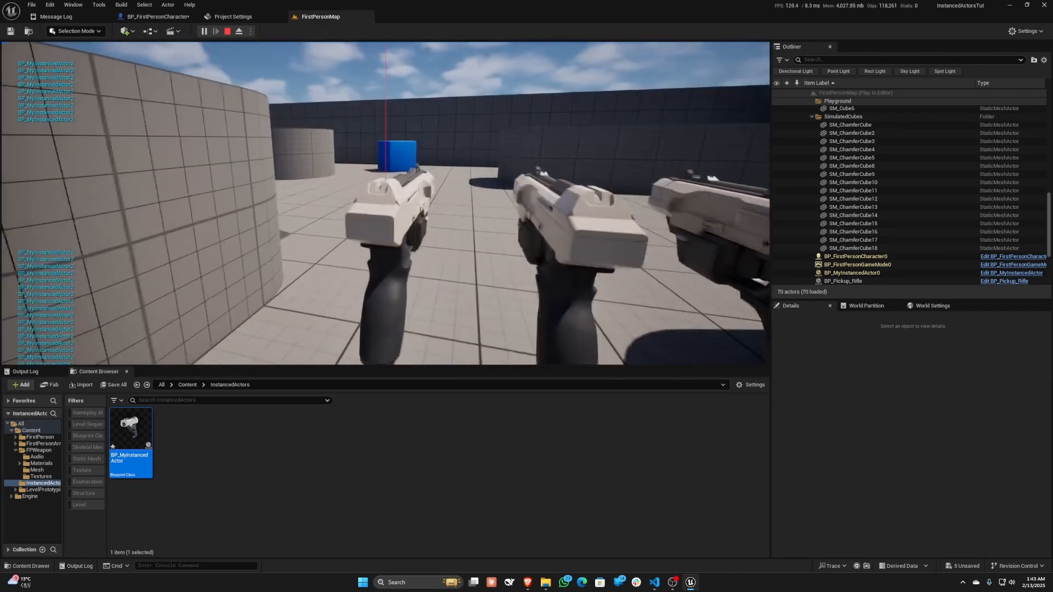
key(s)
key(a)
key(d)
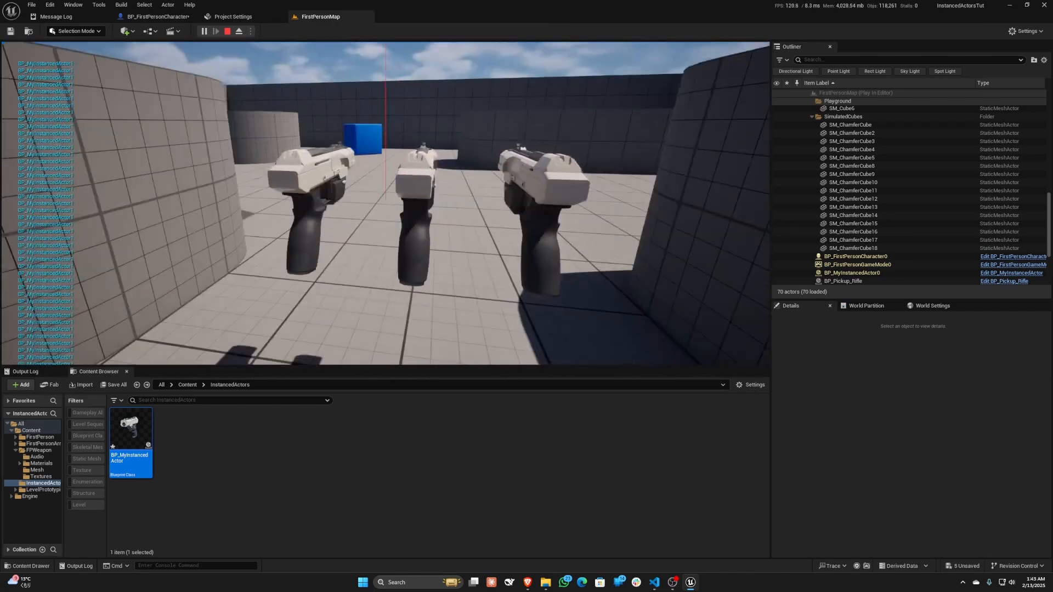
key(w)
key(a)
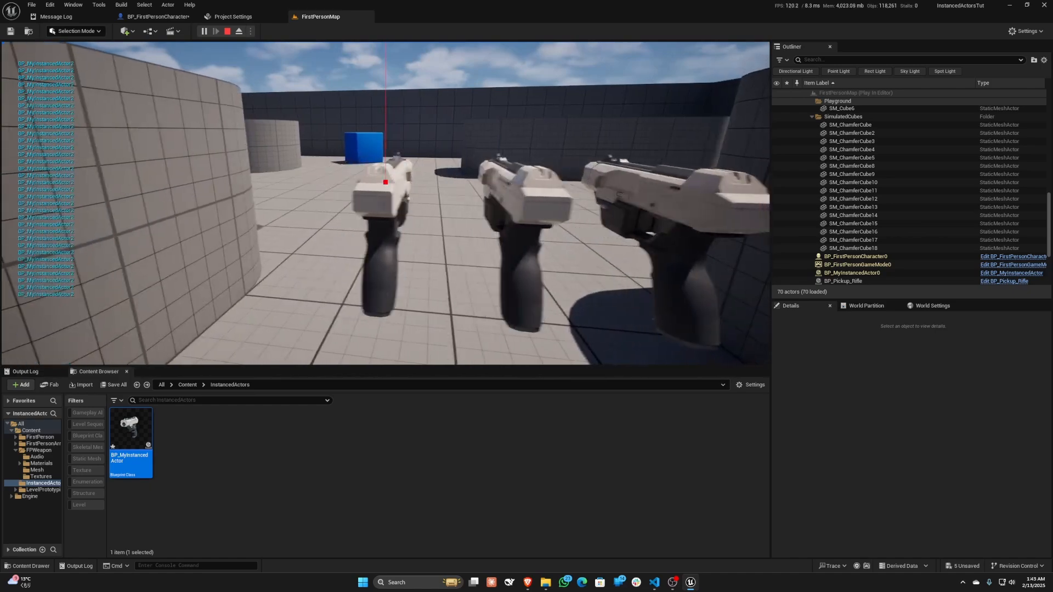
key(d)
key(a)
key(d)
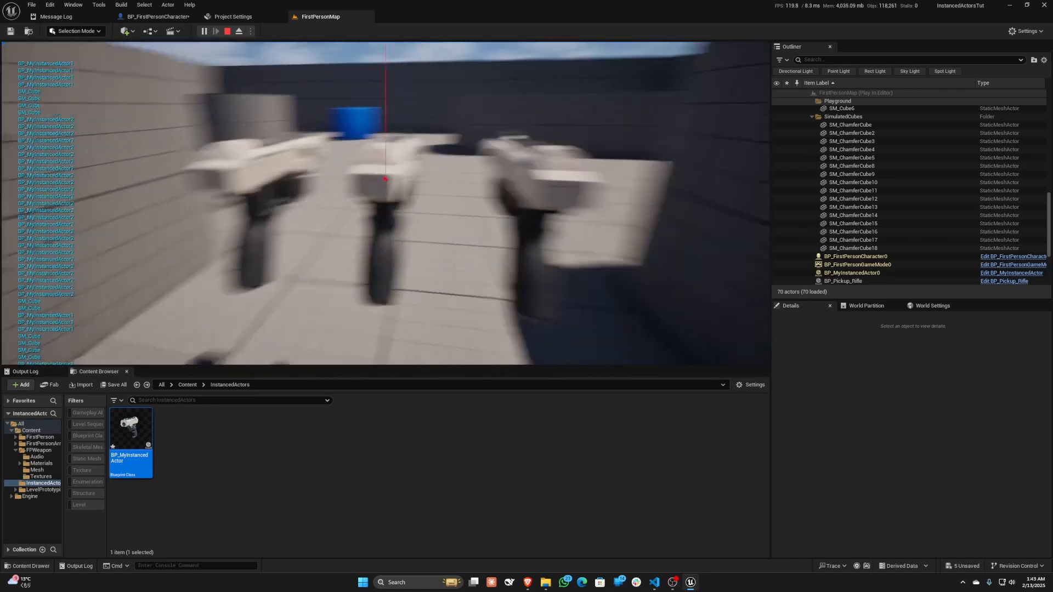
key(a)
key(s)
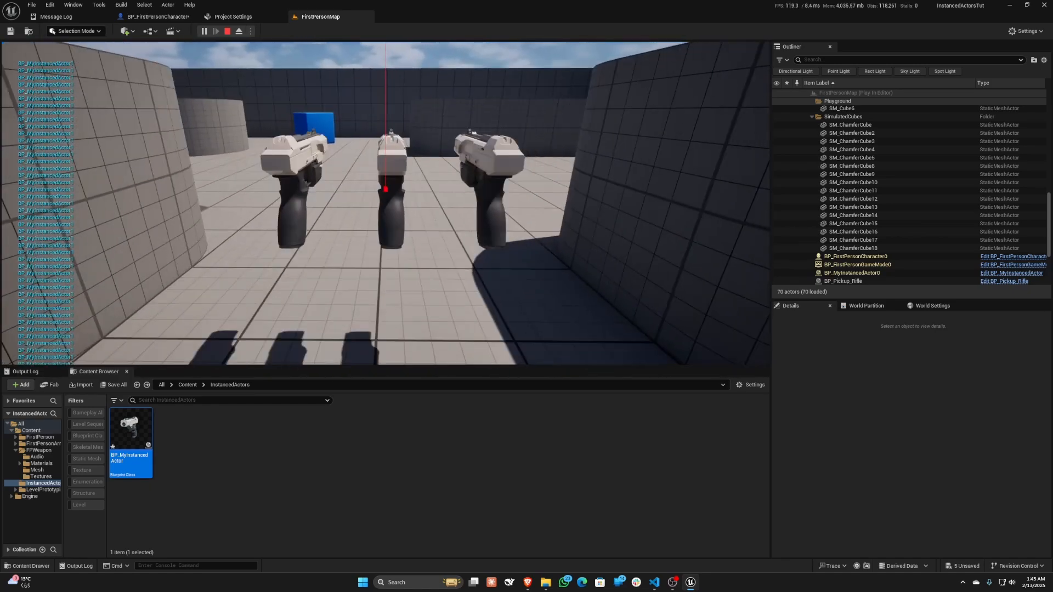
key(w)
Step: Eject from the player, select the middle pistol, look for its actor in the Outliner and enlarge the Details area
key(F8)
click(428, 132)
mouse_move(463, 156)
right_down()
mouse_move(478, 165)
mouse_move(463, 156)
right_up()
key(s)
key(w)
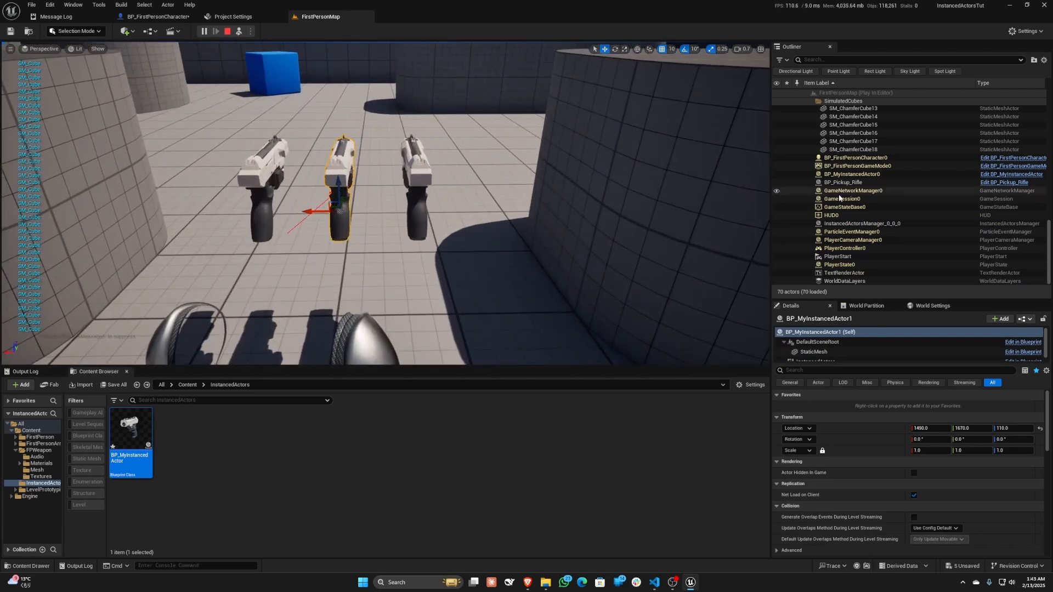
scroll(878, 220, up, 5)
scroll(824, 338, down, 1)
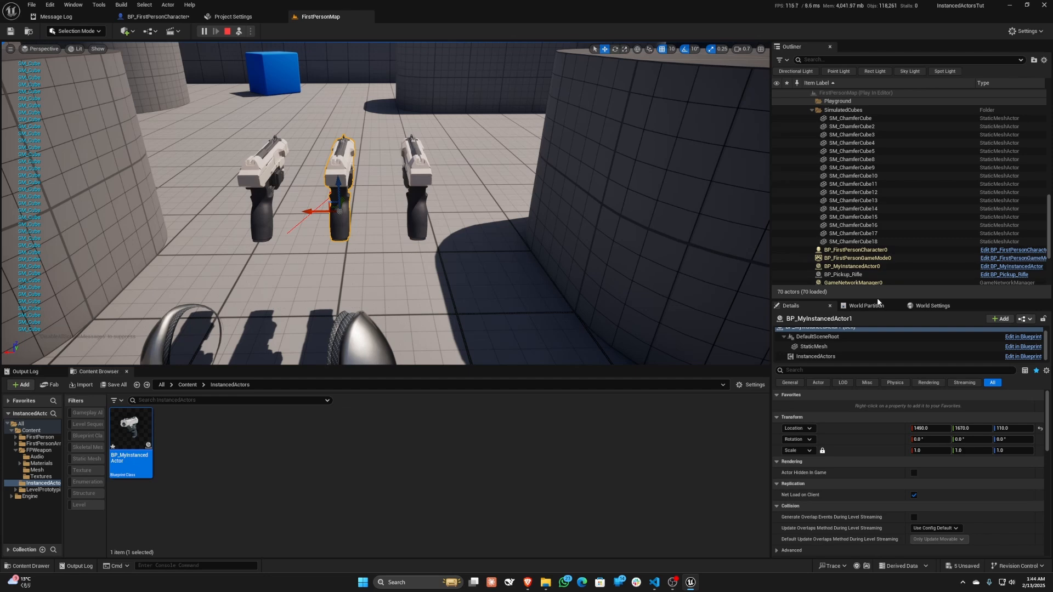
drag(877, 299, 877, 186)
Step: Select the pistols on either side and the remaining BP_MyInstancedActor entries to match each pistol with its Outliner actor
click(426, 177)
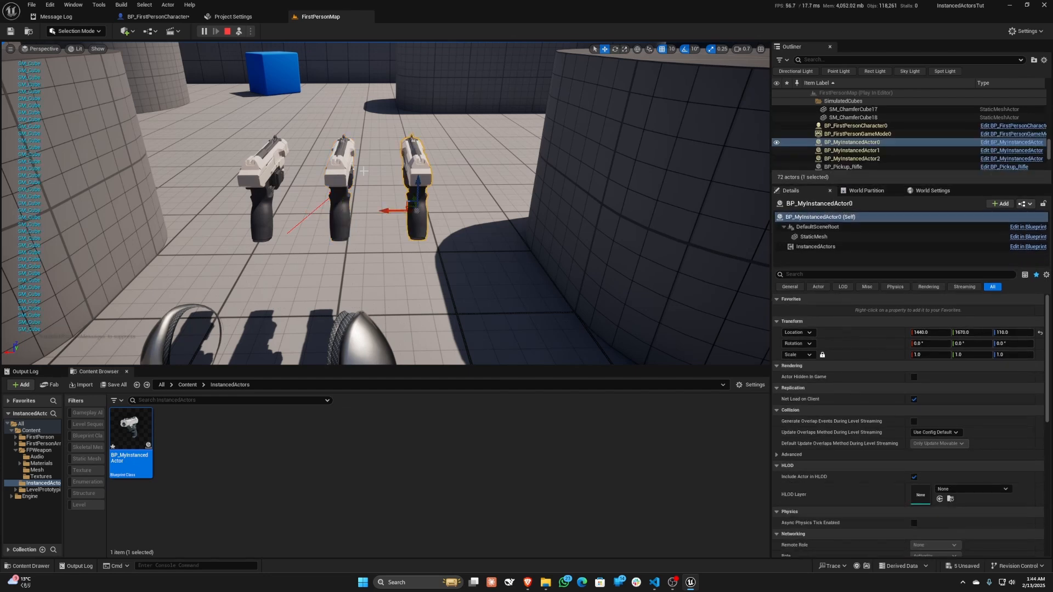
click(263, 175)
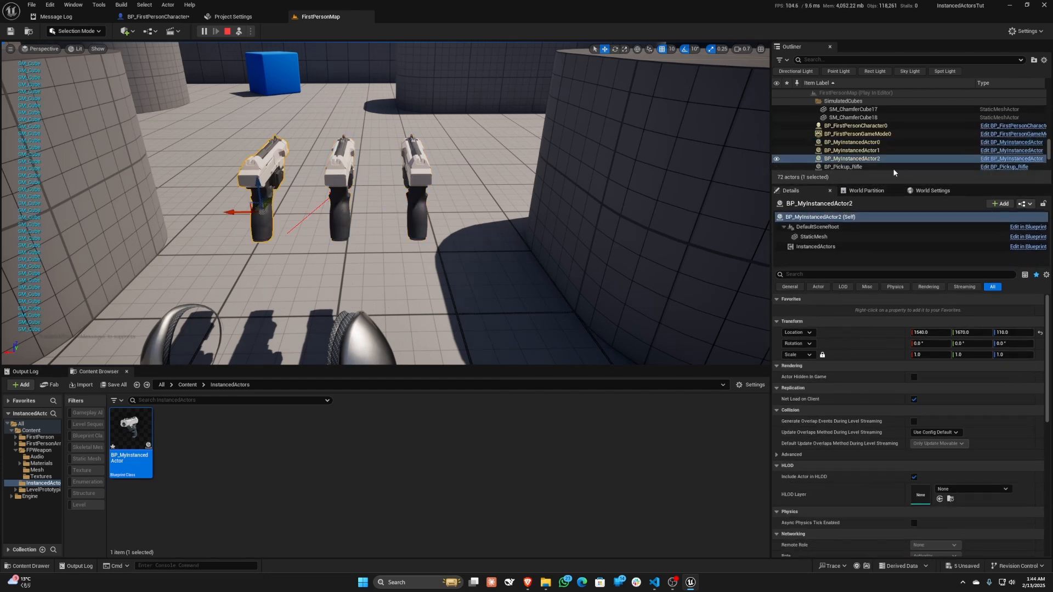
click(865, 150)
click(865, 143)
Step: Possess the player, walk away from the pistols to a blue cube, and eject to check the Outliner for pistol actors
key(F8)
key(w)
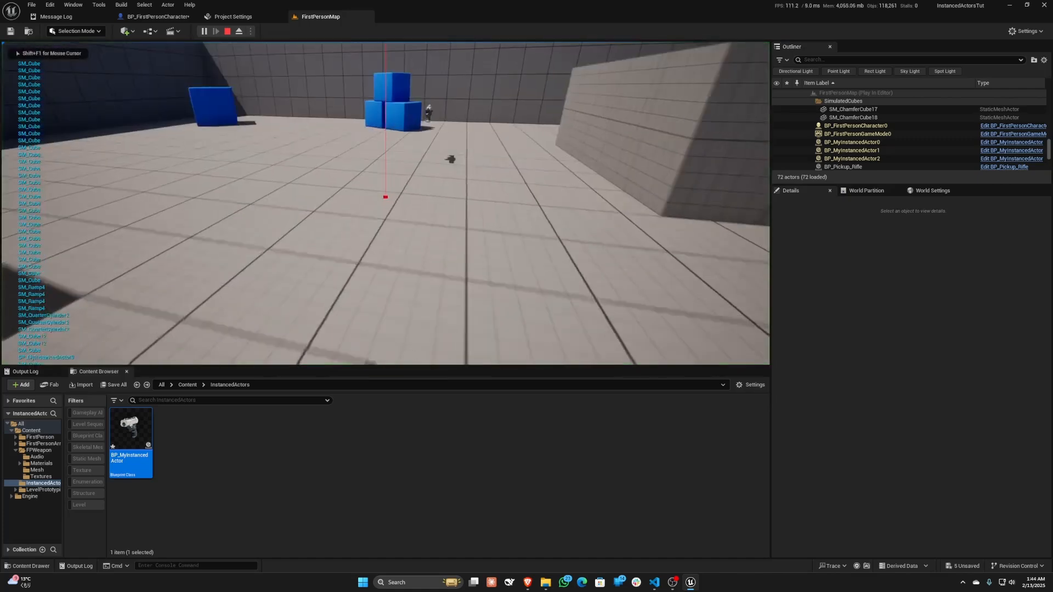
key(w)
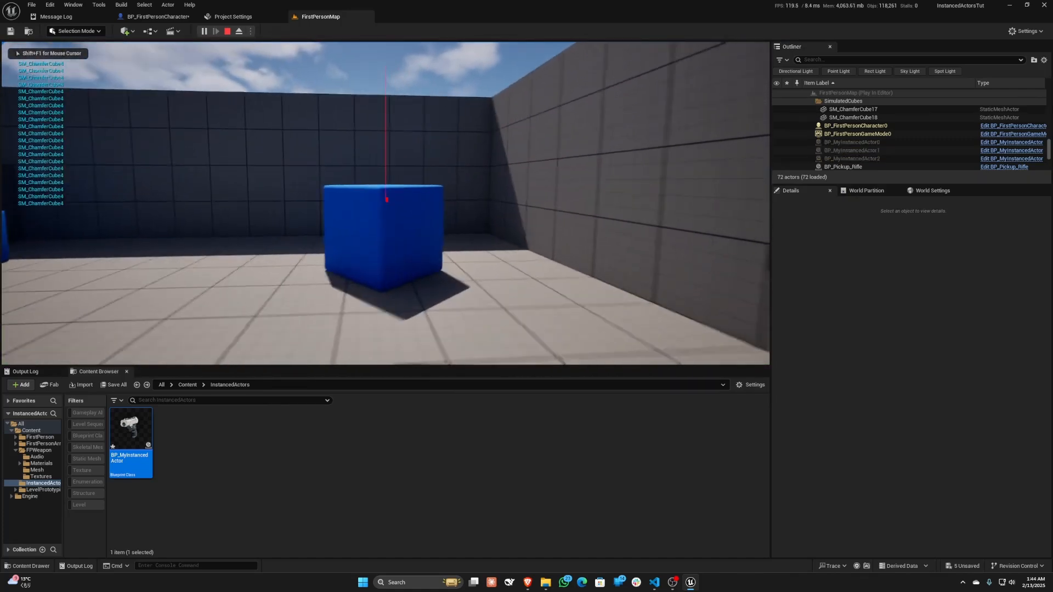
key(w)
key(F8)
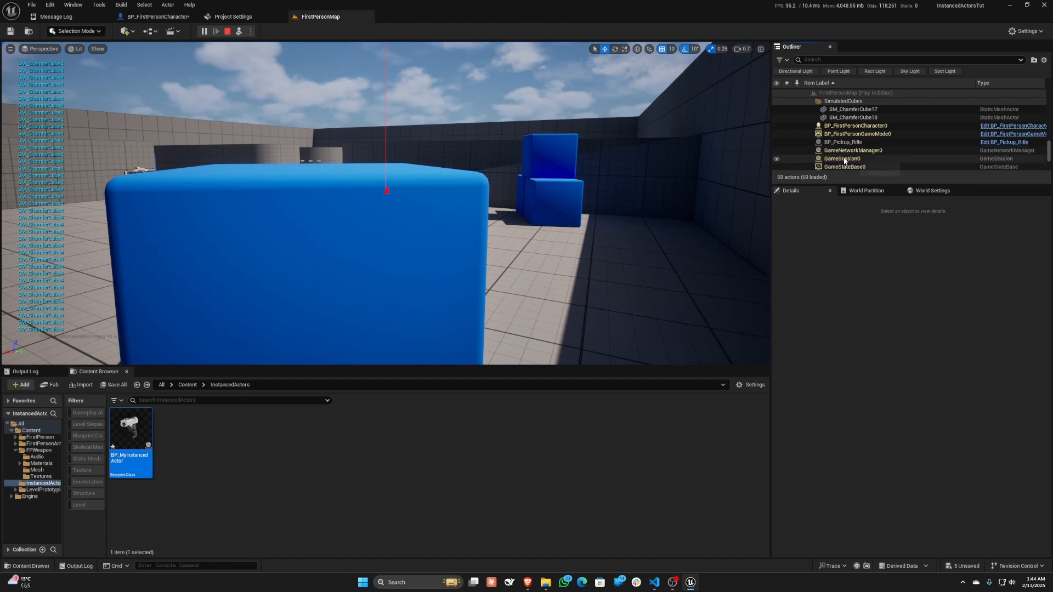
Step: Fly the detached camera back to the pistols and select them one by one to examine their actor entries in the Outliner
mouse_move(603, 197)
right_down()
mouse_move(548, 148)
mouse_move(548, 170)
mouse_move(535, 159)
mouse_move(578, 173)
mouse_move(563, 195)
mouse_move(592, 192)
mouse_move(540, 181)
mouse_move(587, 181)
mouse_move(609, 198)
right_up()
key(w)
key(w)
key(s)
key(w)
key(w)
key(a)
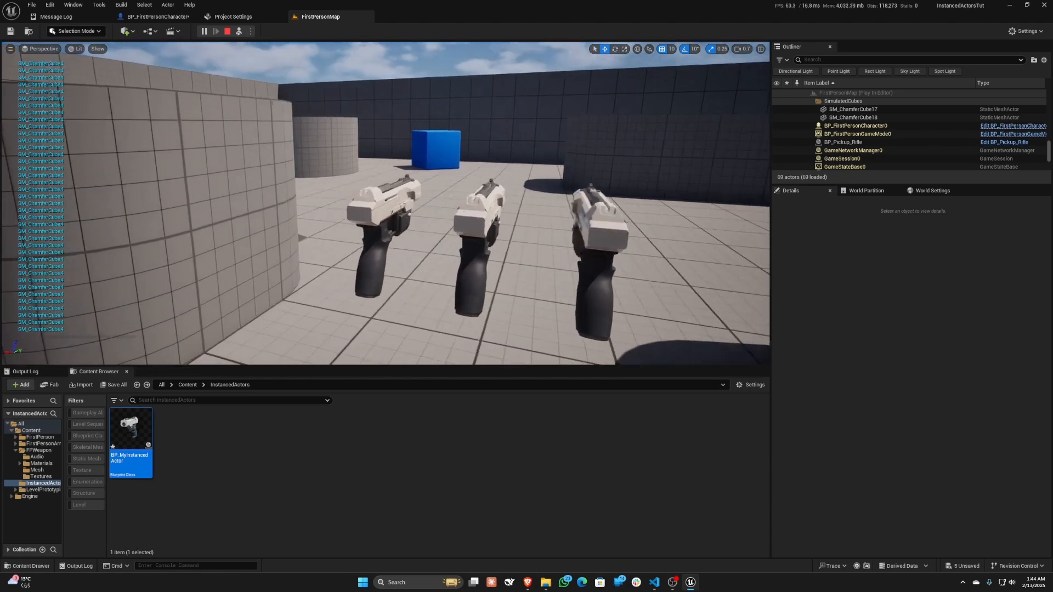
click(387, 206)
right_drag(387, 206, 425, 212)
key(s)
click(400, 204)
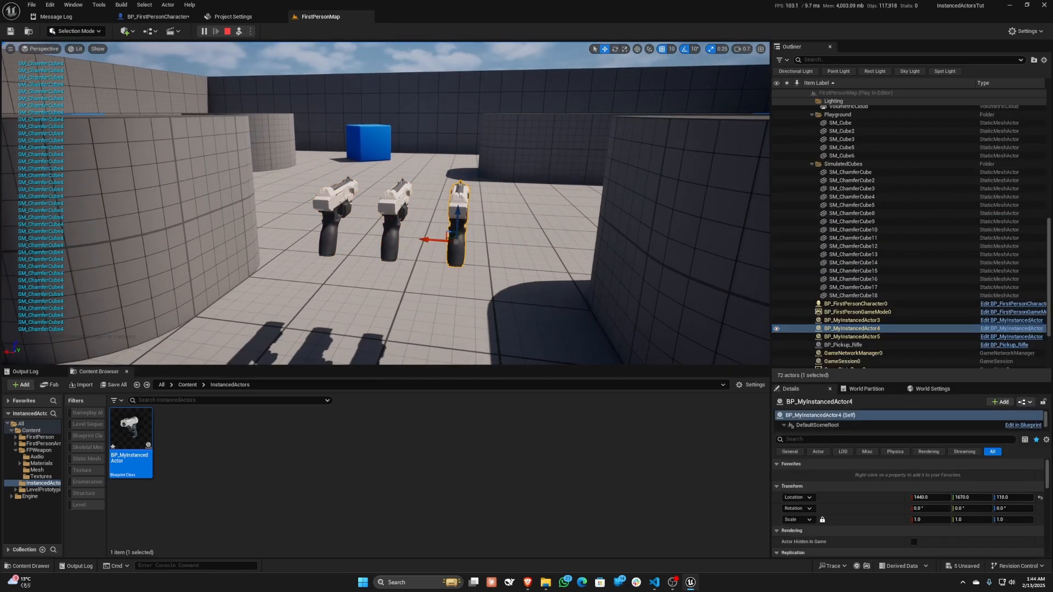
click(397, 211)
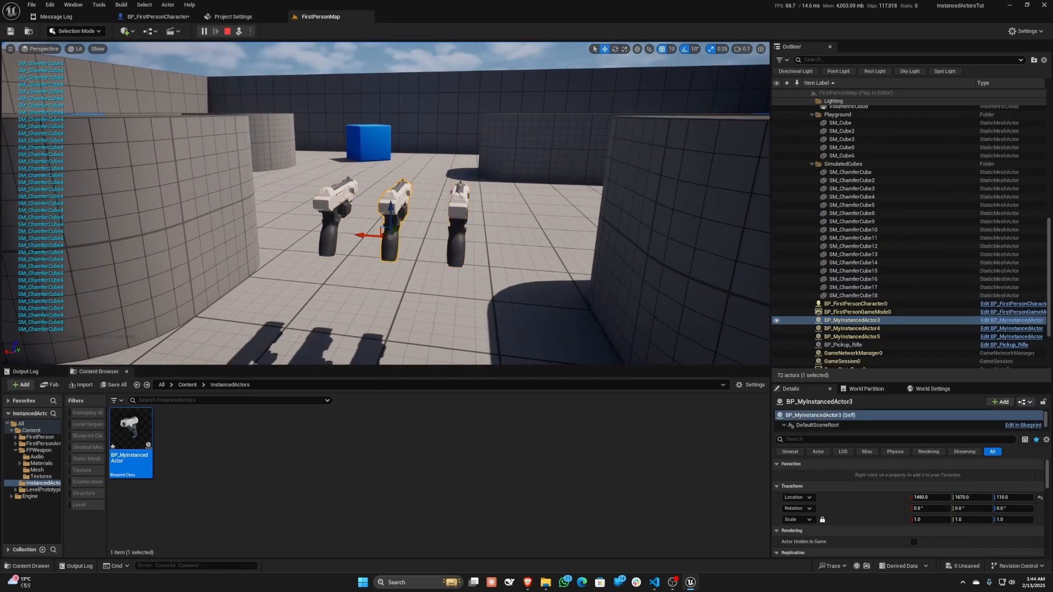
Step: Fly the camera far back from the pistols and select them from a distance to inspect what represents them
mouse_move(444, 214)
right_down()
mouse_move(423, 214)
mouse_move(439, 219)
mouse_move(428, 225)
right_up()
key(s)
key(s)
right_drag(489, 183, 489, 184)
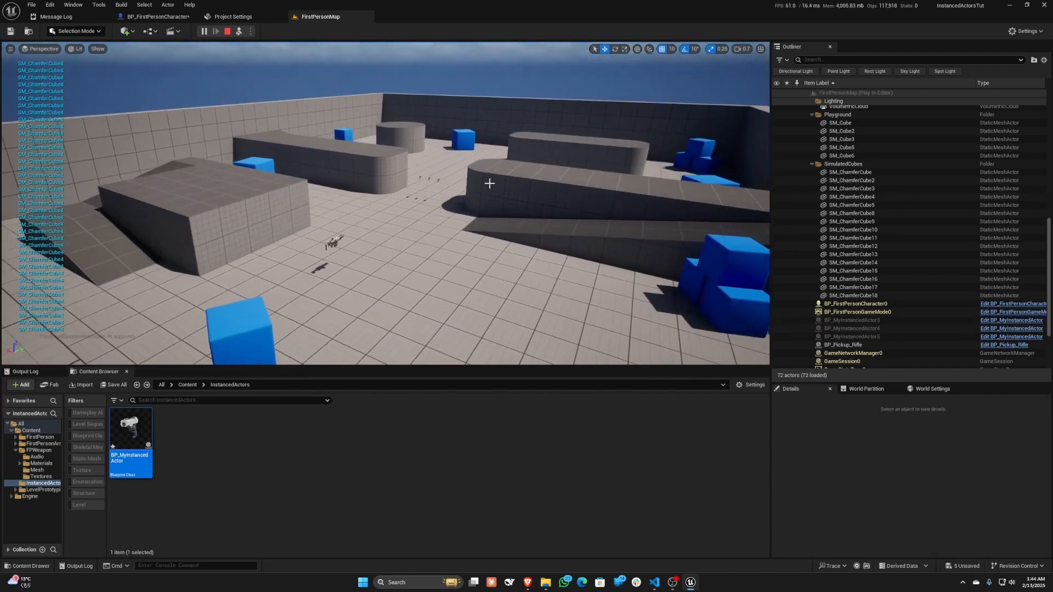
click(429, 178)
click(428, 178)
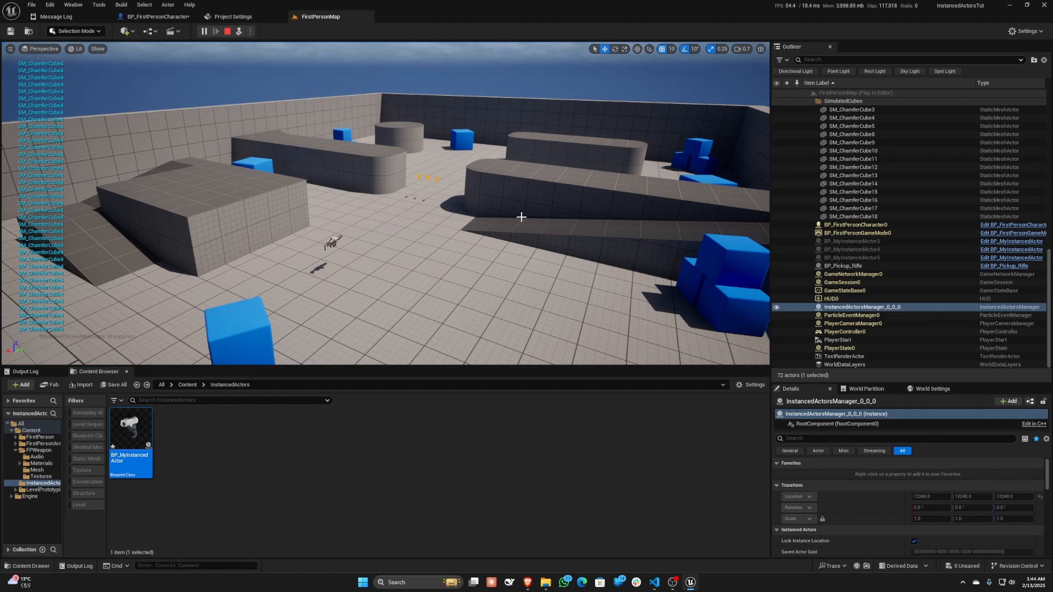
Step: Fly back to the pistols, open the BP_MyInstancedActor blueprint and select its StaticMesh component to view its settings
key(w)
right_drag(522, 217, 547, 195)
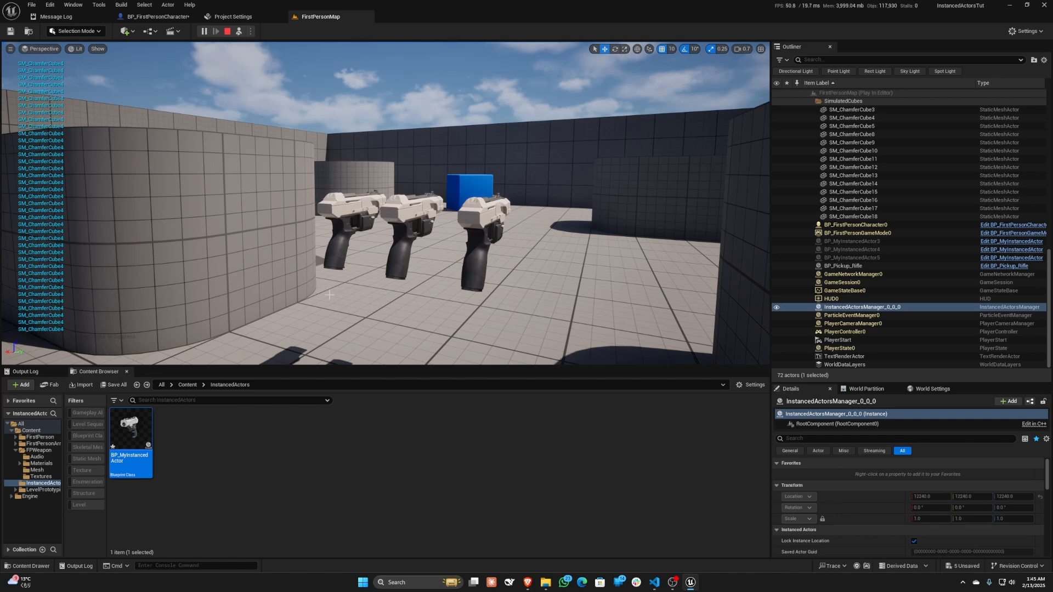
double_click(140, 432)
click(43, 92)
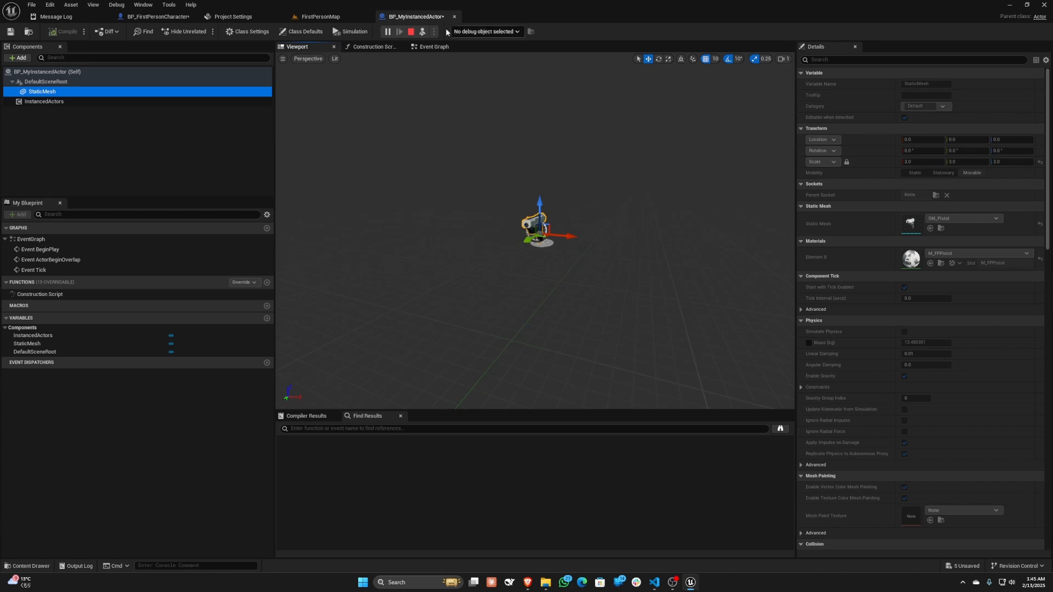
Step: Return to FirstPersonMap and fly the camera away from and back to the pistols, watching how their rendering and Outliner entries change
click(305, 16)
key(s)
right_drag(386, 203, 491, 222)
scroll(385, 203, up, 2)
key(w)
key(d)
key(s)
key(w)
scroll(386, 203, down, 1)
key(s)
key(d)
key(s)
key(w)
key(w)
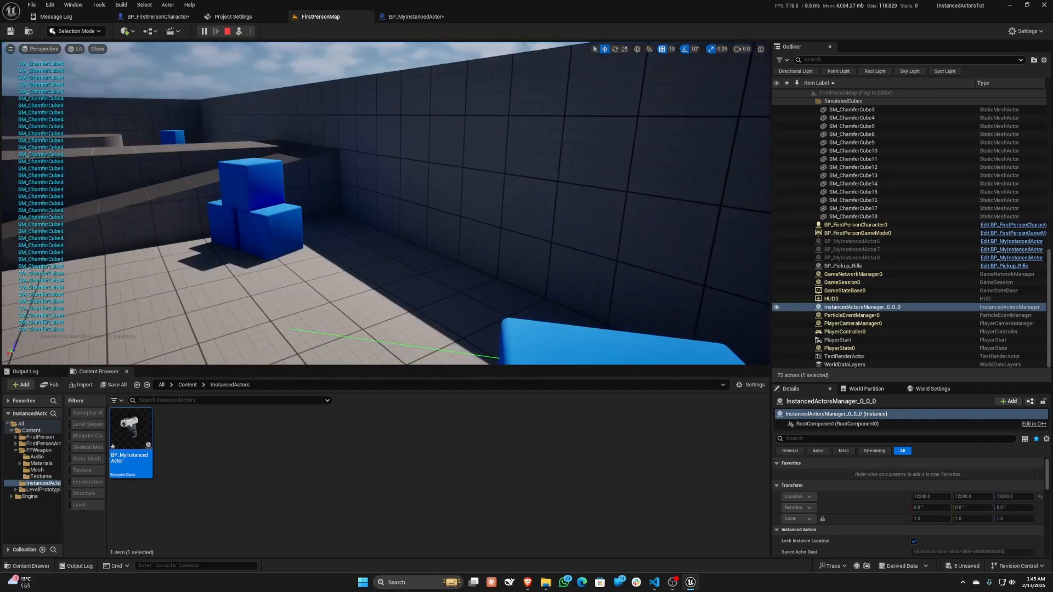
mouse_move(384, 219)
right_down()
mouse_move(329, 214)
mouse_move(401, 230)
right_up()
key(w)
right_drag(515, 216, 511, 216)
key(s)
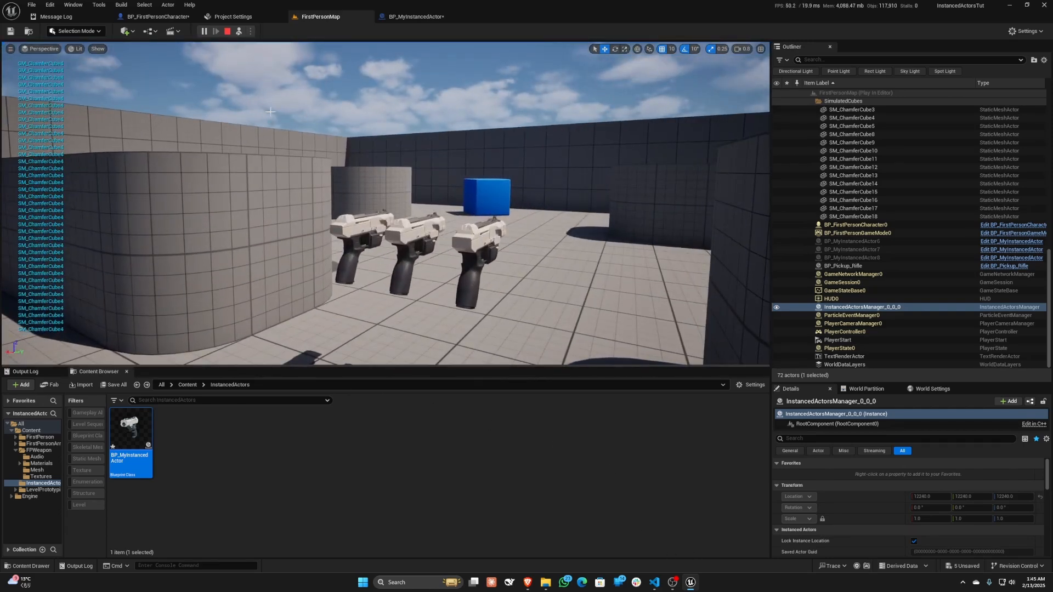
mouse_move(212, 134)
right_down()
mouse_move(285, 164)
mouse_move(212, 134)
right_up()
Step: Check the Message Log for entries about BP_MyInstancedActor, and return to FirstPersonMap to end the play session
click(73, 16)
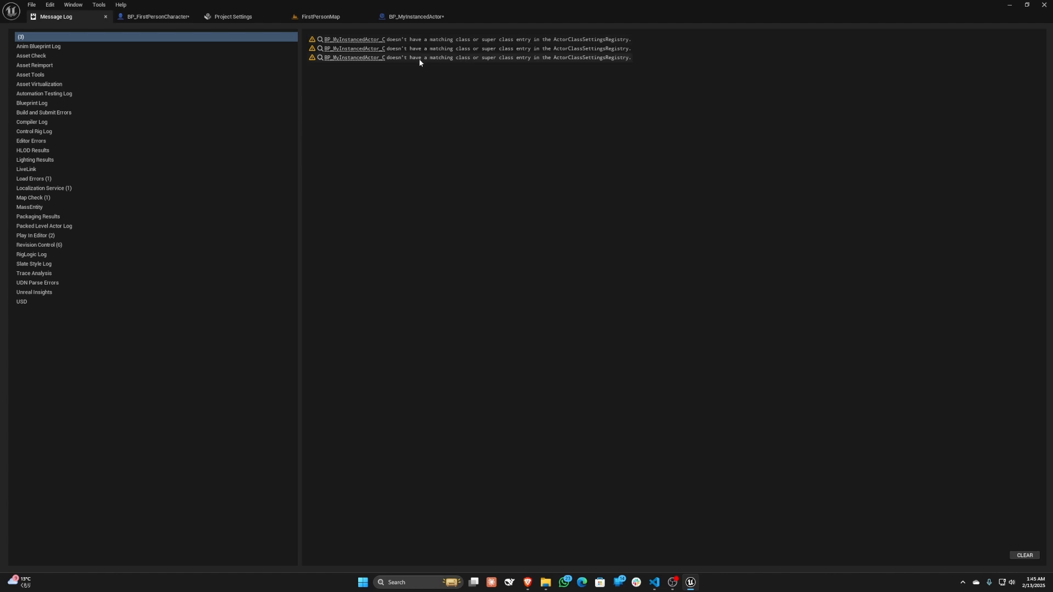
click(314, 17)
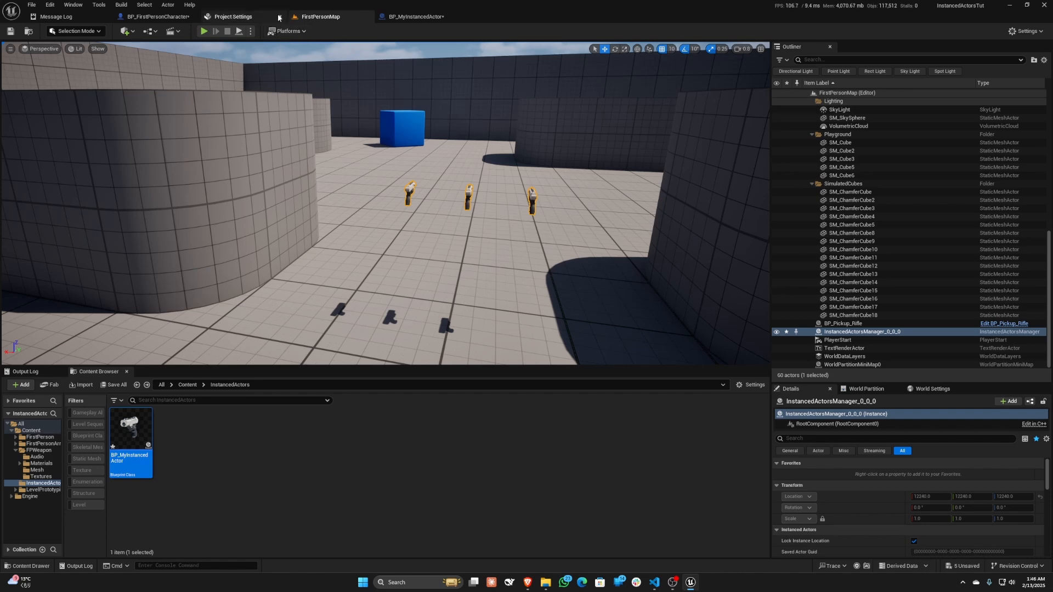
Step: Open the Instanced Actors page under Engine in Project Settings
click(245, 17)
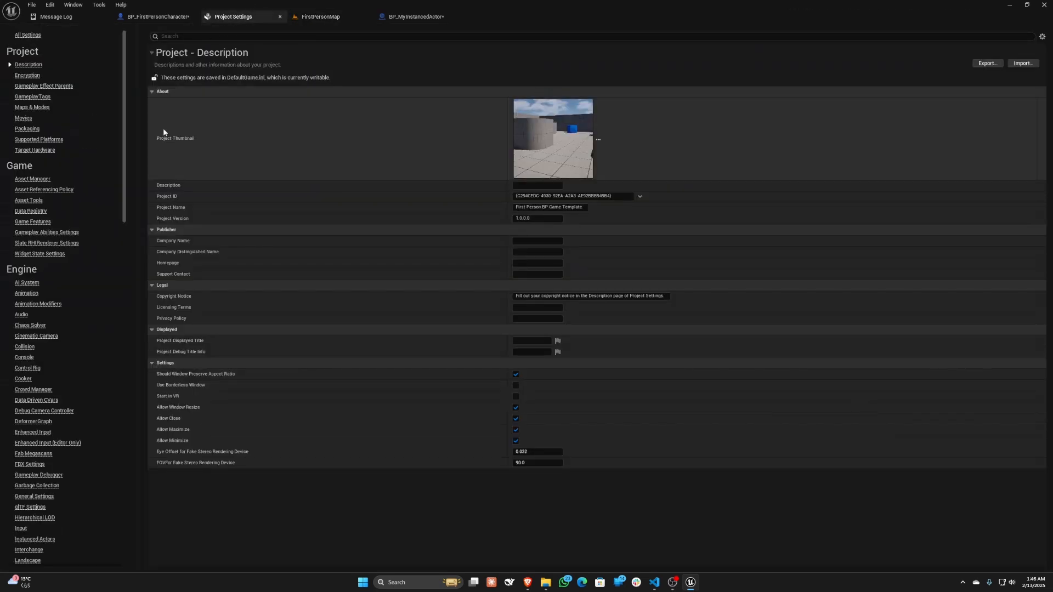
scroll(80, 159, down, 2)
scroll(58, 159, down, 2)
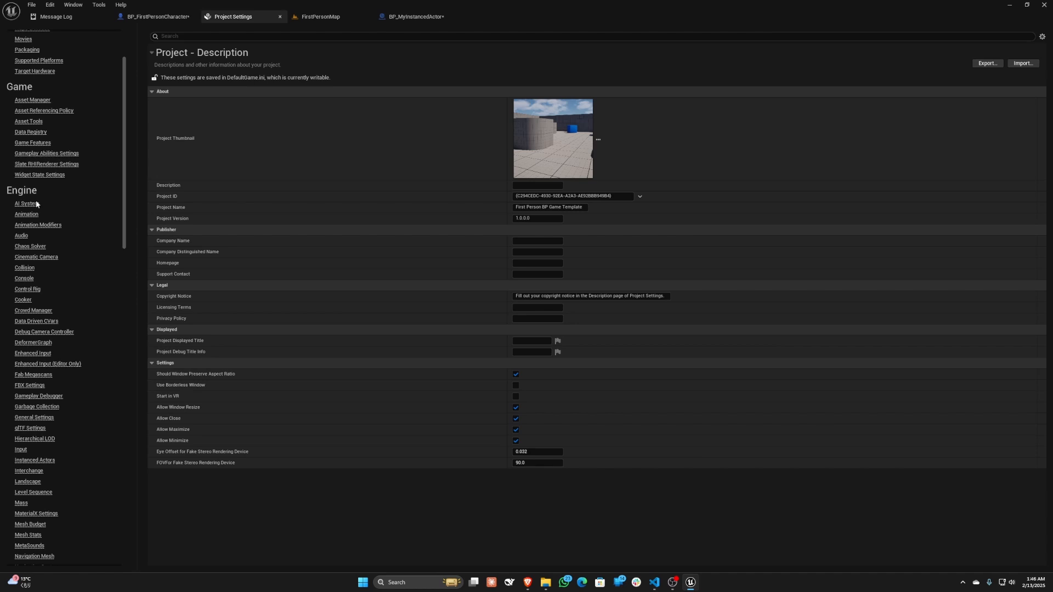
scroll(38, 252, down, 2)
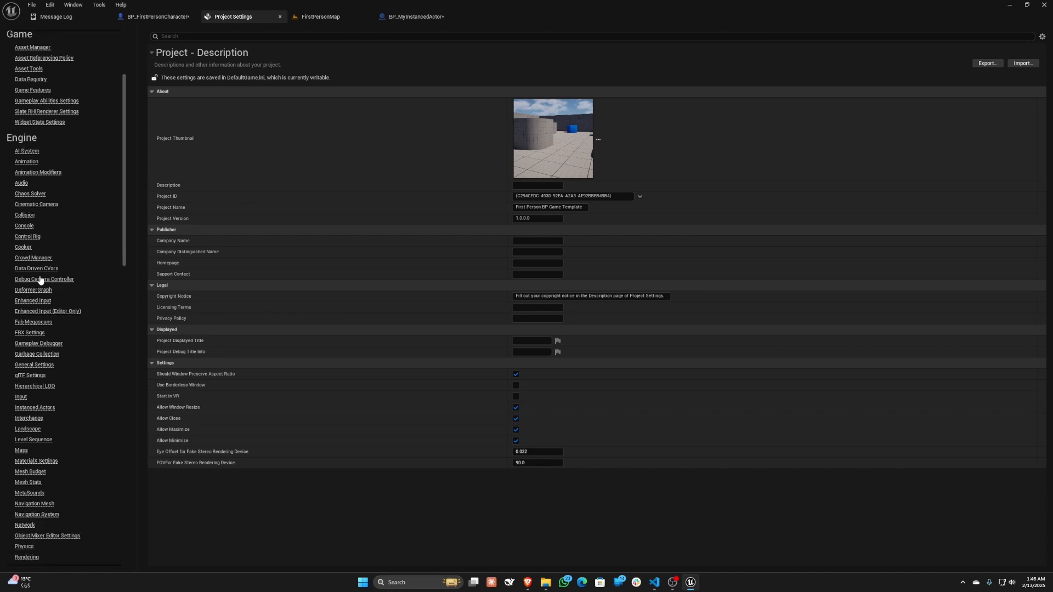
scroll(38, 318, up, 5)
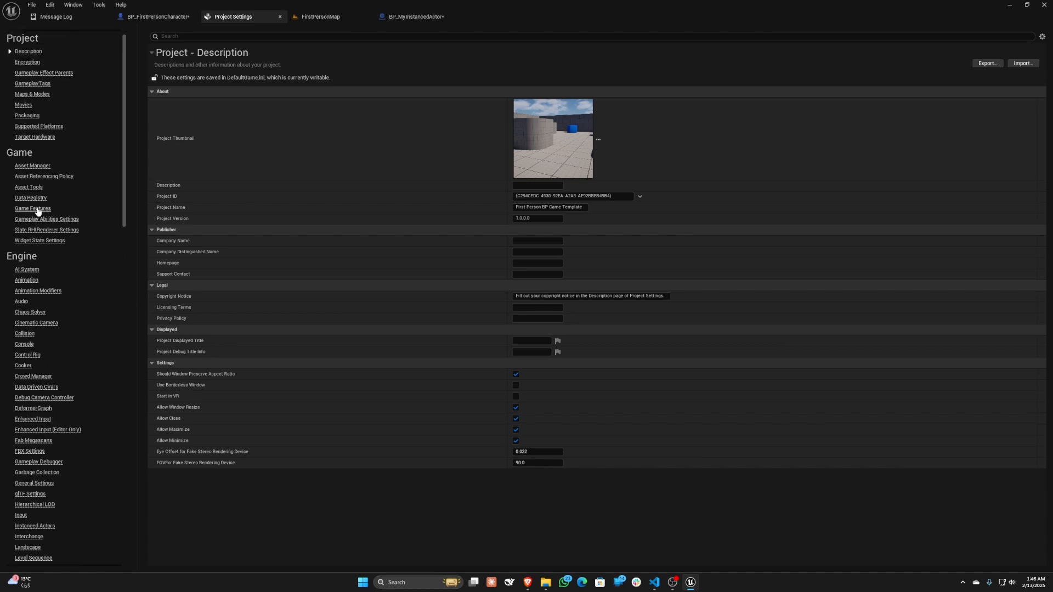
scroll(74, 206, down, 3)
scroll(54, 222, down, 12)
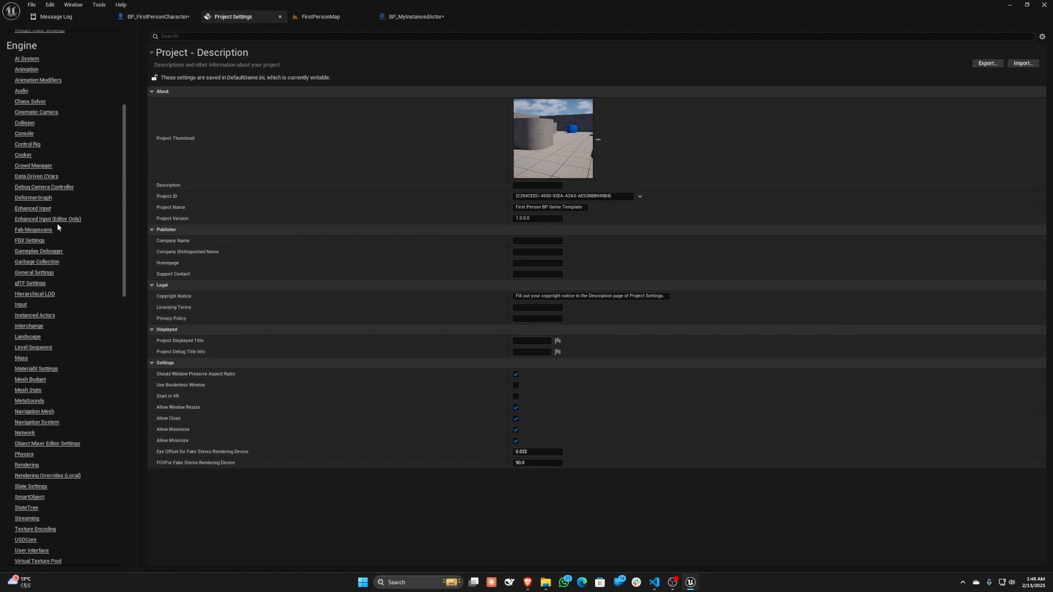
scroll(60, 258, down, 2)
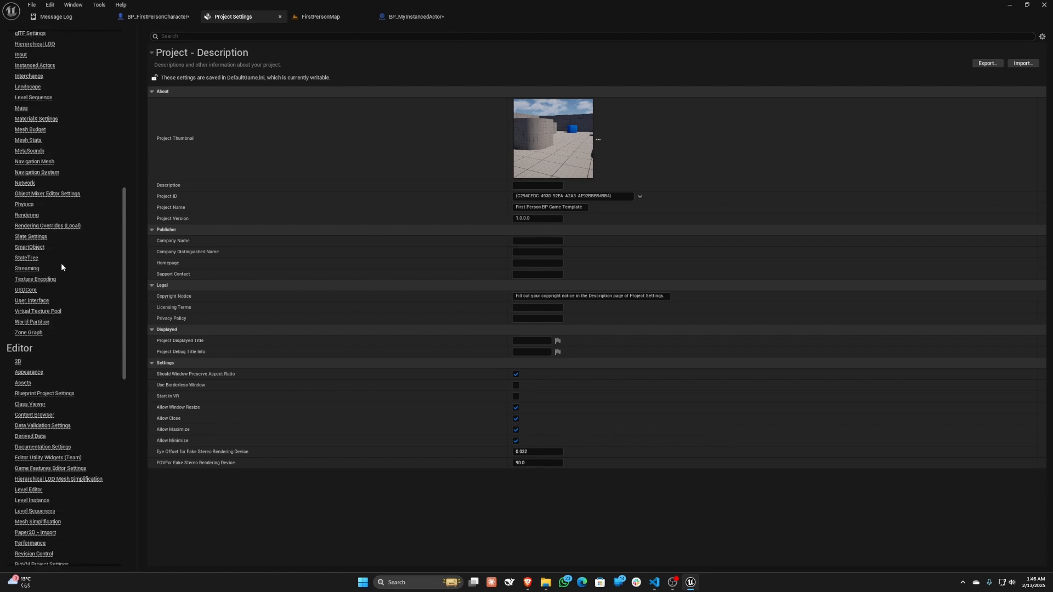
scroll(66, 242, up, 4)
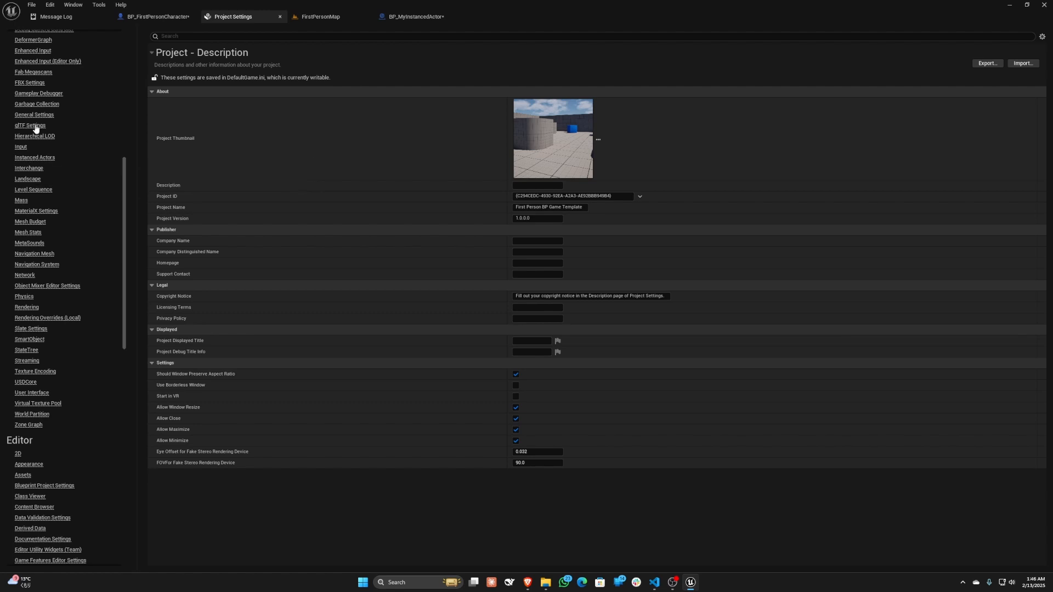
scroll(53, 181, up, 3)
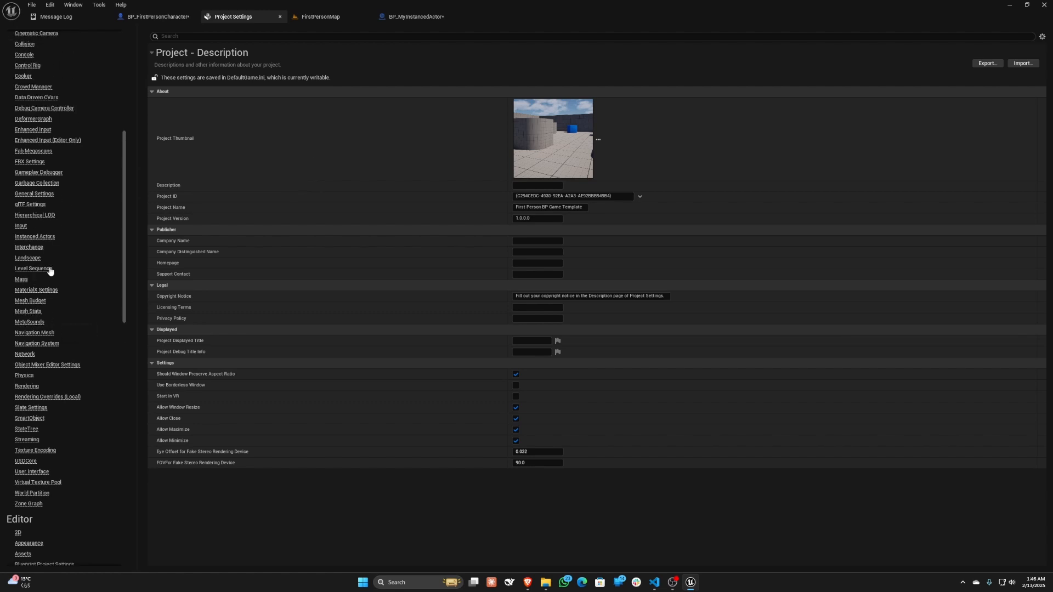
click(37, 237)
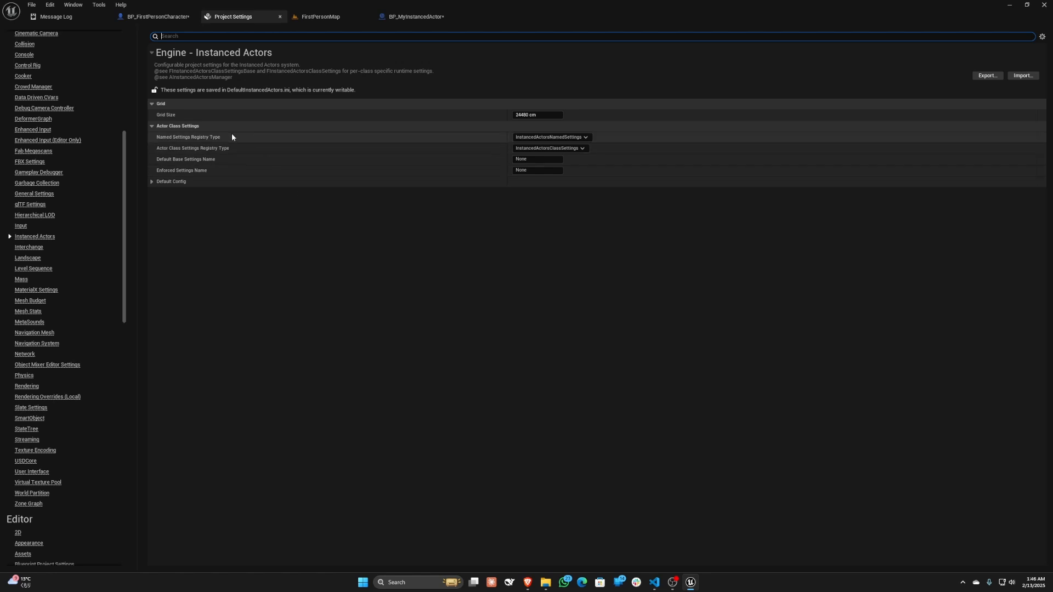
Step: Set the Instanced Actors Grid Size to 50 cm and expand the Default Config settings
click(537, 114)
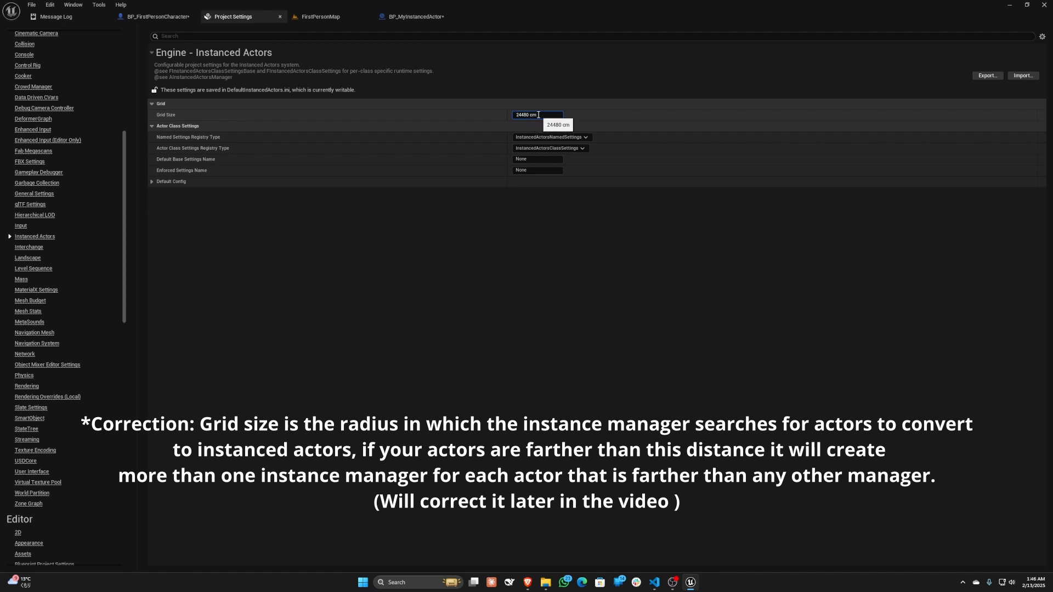
drag(539, 114, 489, 112)
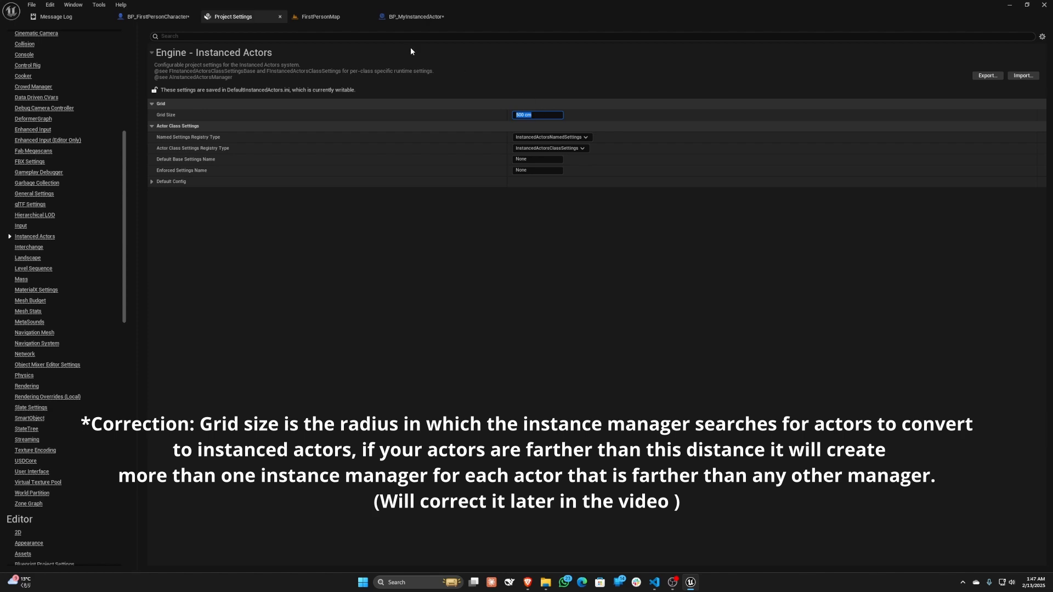
click(321, 17)
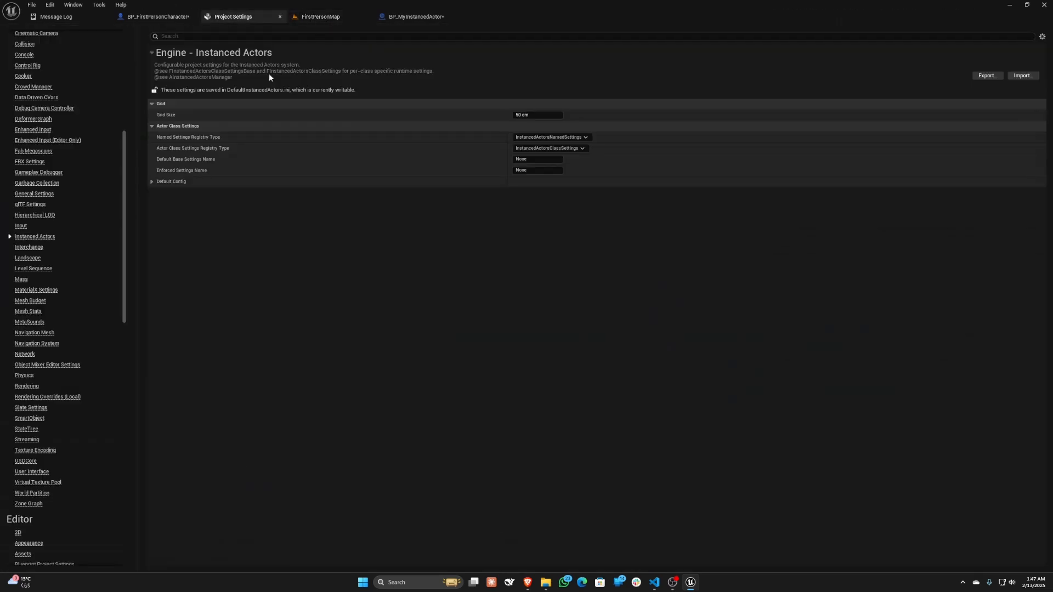
click(155, 182)
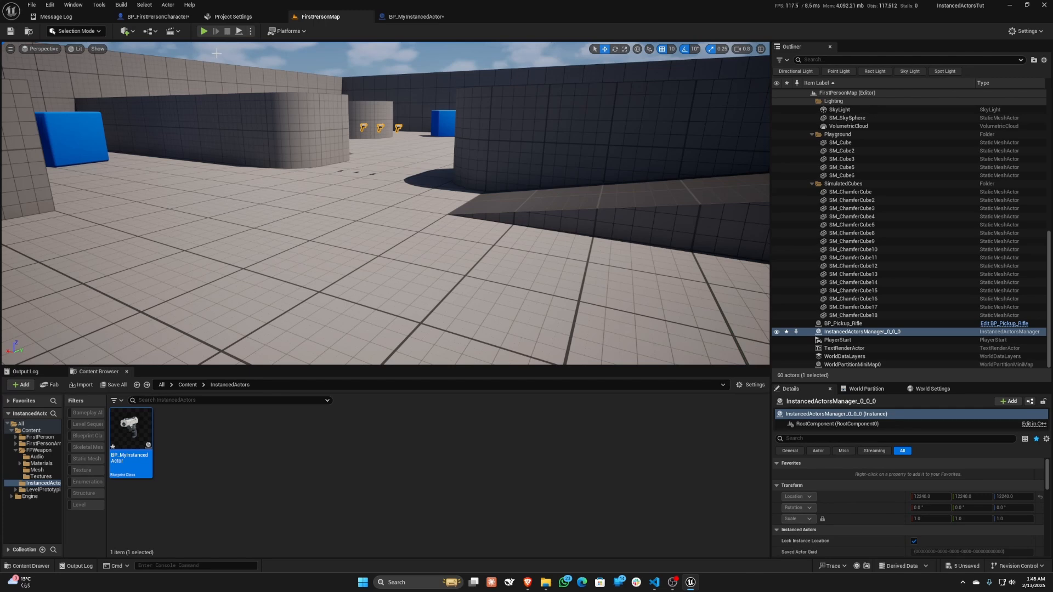
Step: Check the Message Log entries about BP_MyInstancedActor, and fly the camera around and up in FirstPersonMap to view the whole level with the pistols
click(60, 17)
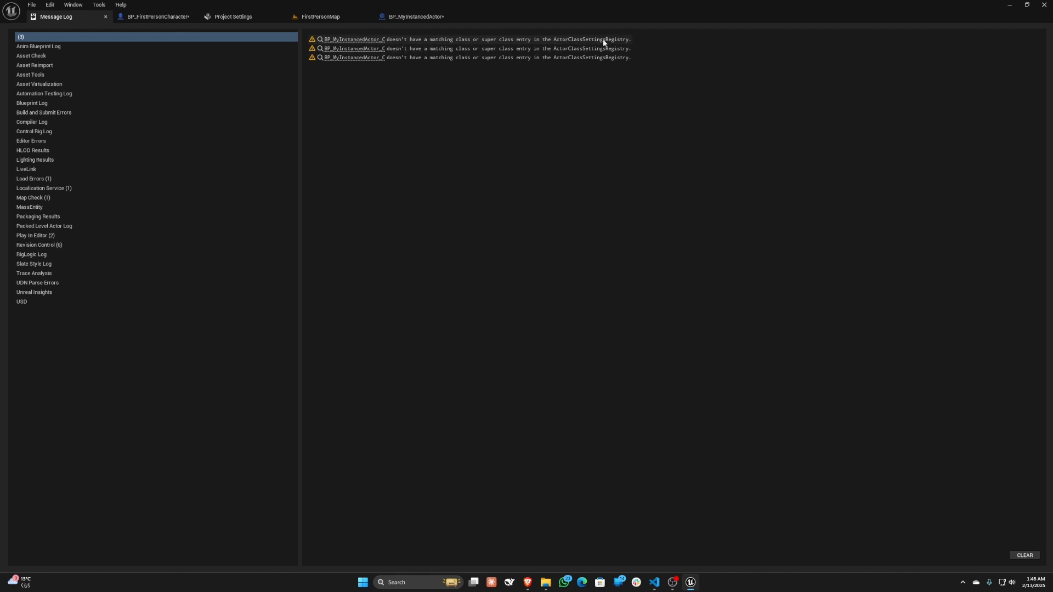
click(315, 18)
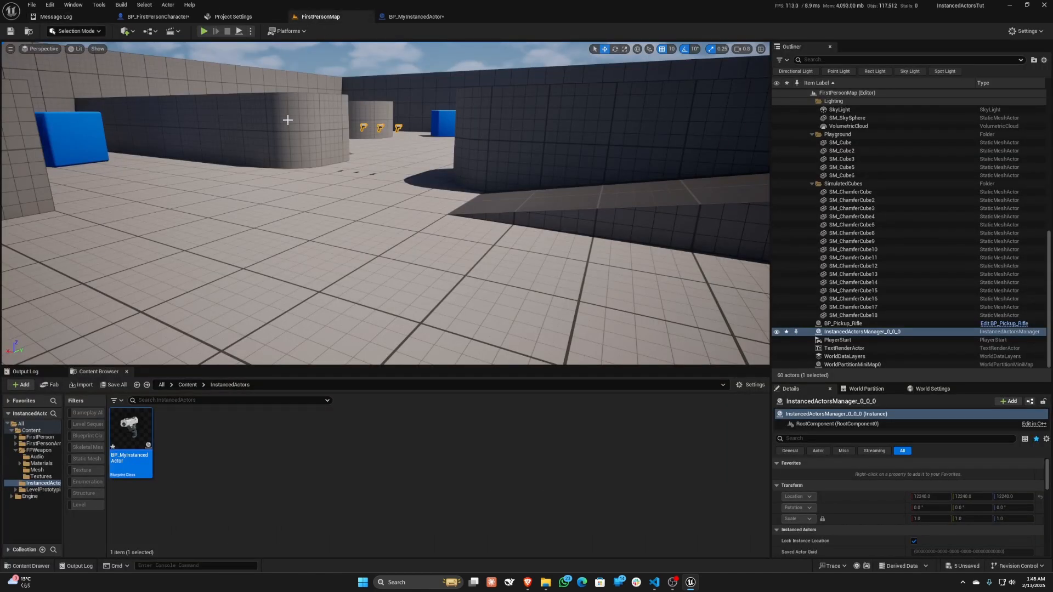
key(w)
right_drag(386, 203, 440, 159)
key(a)
key(d)
scroll(384, 225, down, 3)
key(s)
key(a)
key(w)
key(s)
key(w)
key(s)
scroll(386, 203, up, 3)
key(w)
scroll(386, 203, up, 1)
key(w)
key(s)
key(s)
key(s)
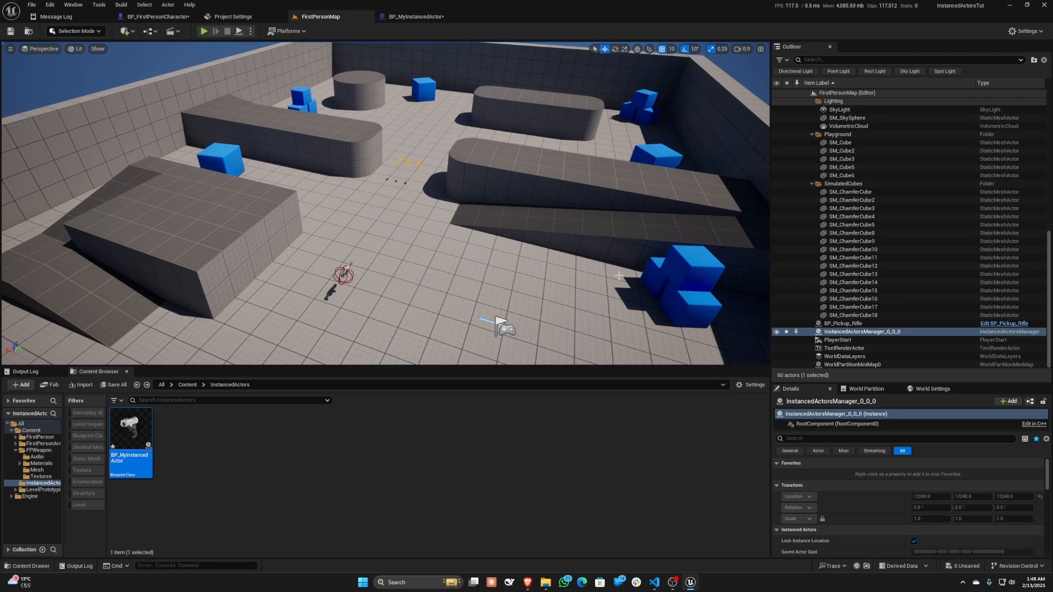
Step: Fly back down to the pistols for a closer look, and reopen the Message Log
right_drag(387, 203, 701, 186)
key(w)
key(a)
key(w)
key(w)
click(40, 17)
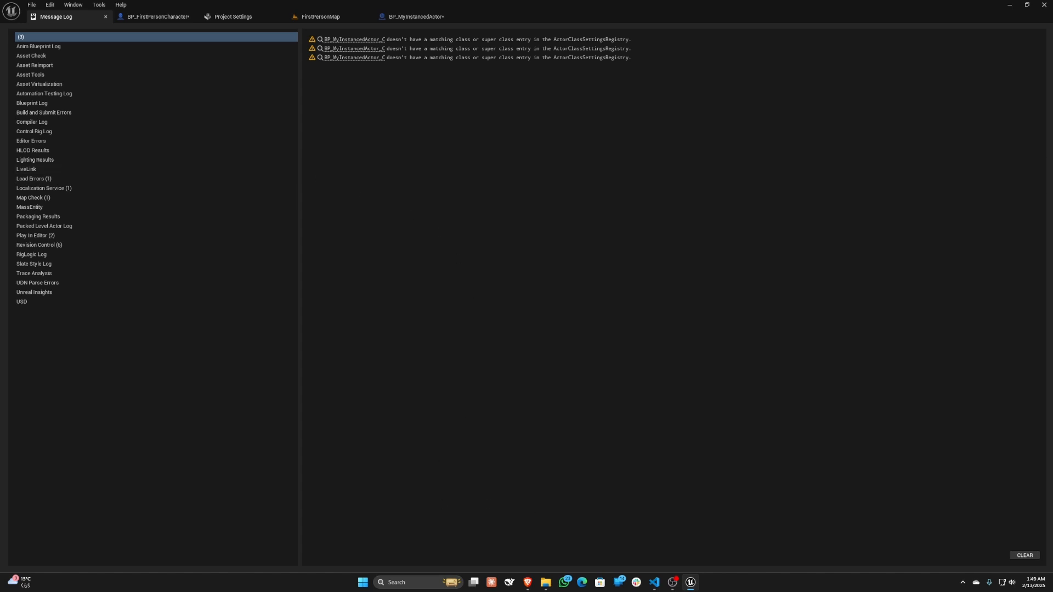
Step: Switch to the browser and skim the Data Registries page of the Unreal Engine 5.5 documentation
key(alt+Tab)
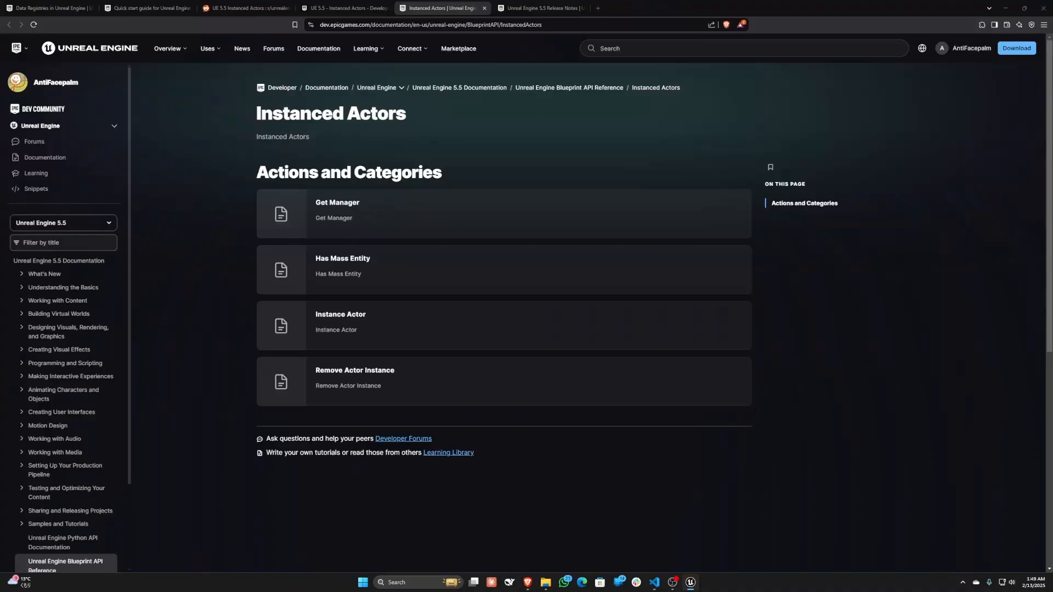
click(49, 7)
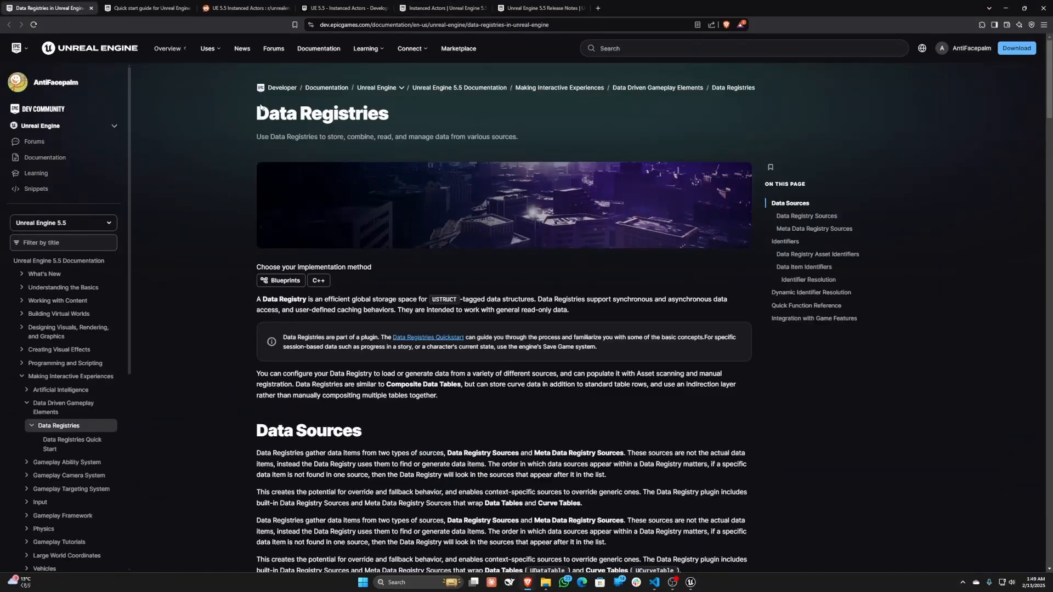
scroll(307, 203, down, 6)
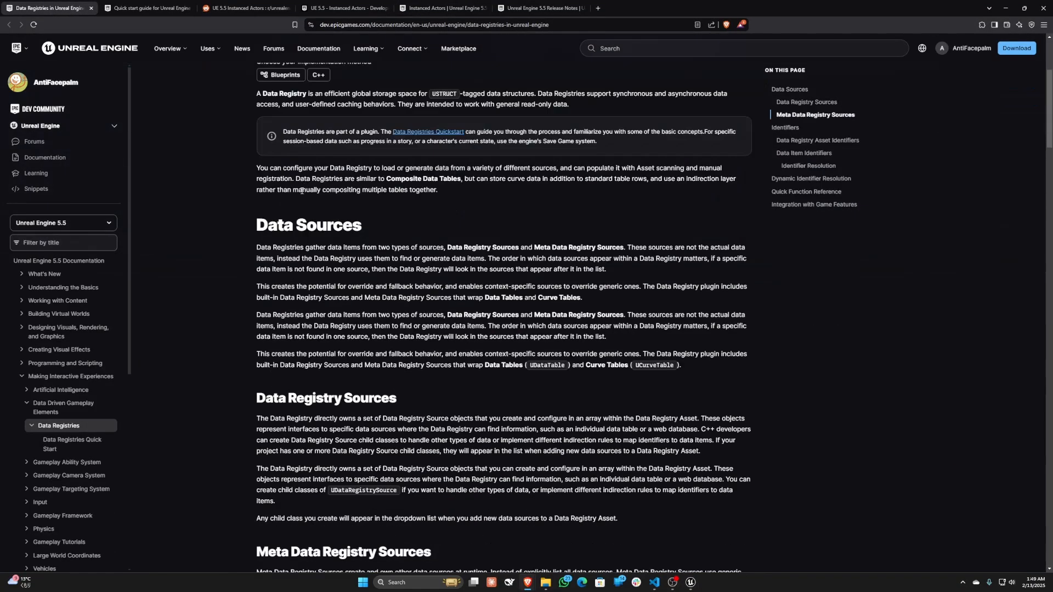
scroll(340, 223, down, 12)
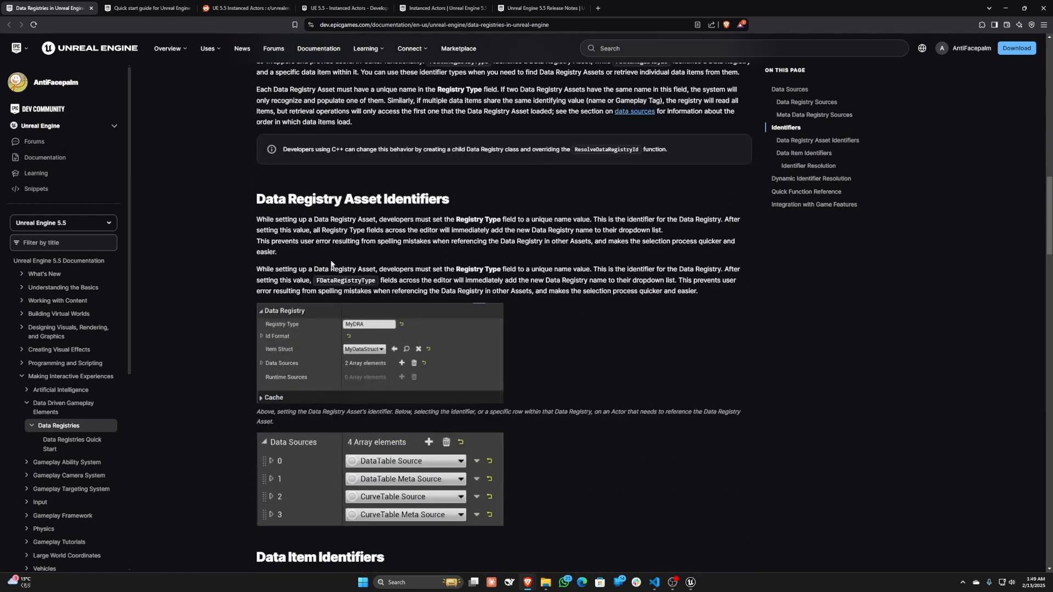
Step: Read through the Data Registries Quick Start guide up to the Registry Type setup, and switch back to Unreal Editor
click(132, 9)
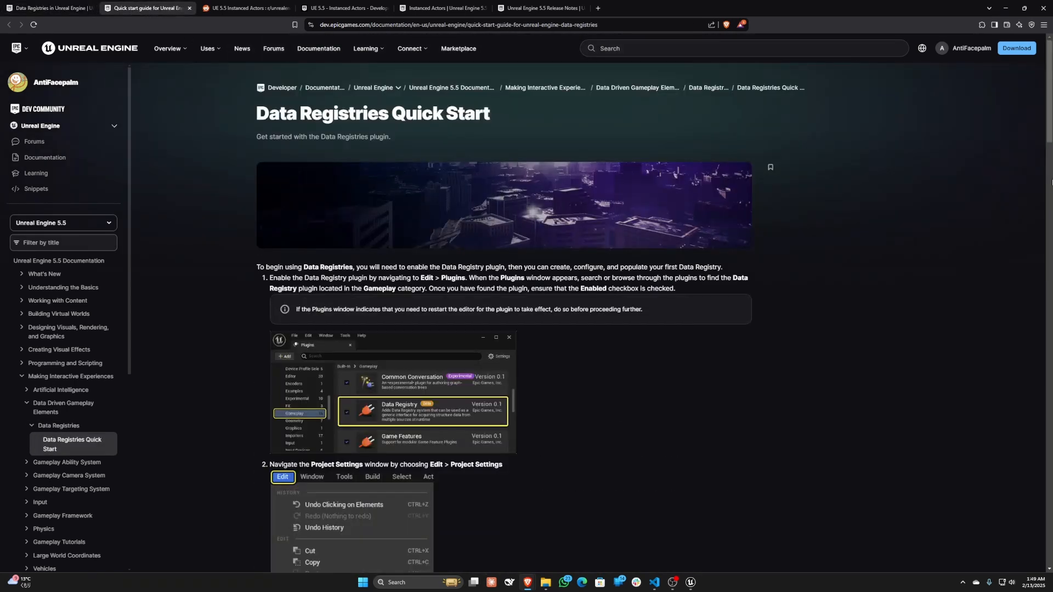
scroll(407, 266, down, 10)
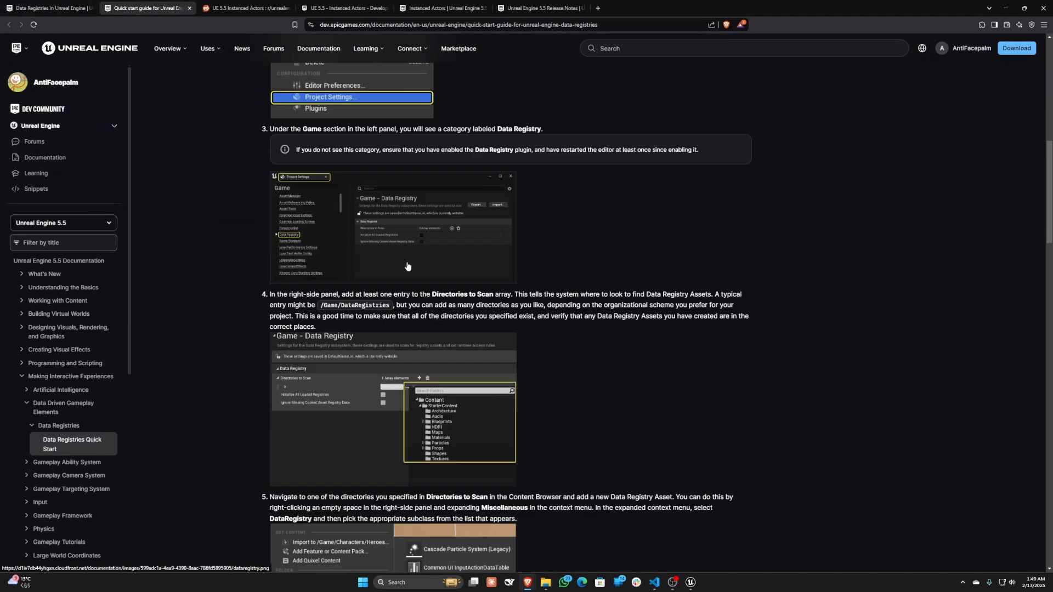
scroll(407, 266, down, 5)
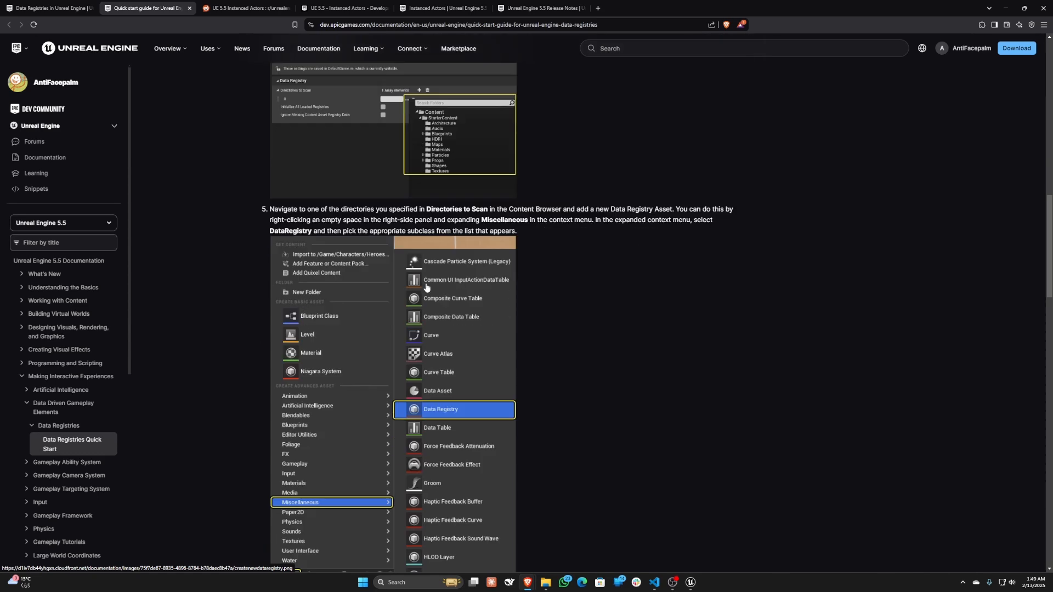
scroll(357, 313, down, 4)
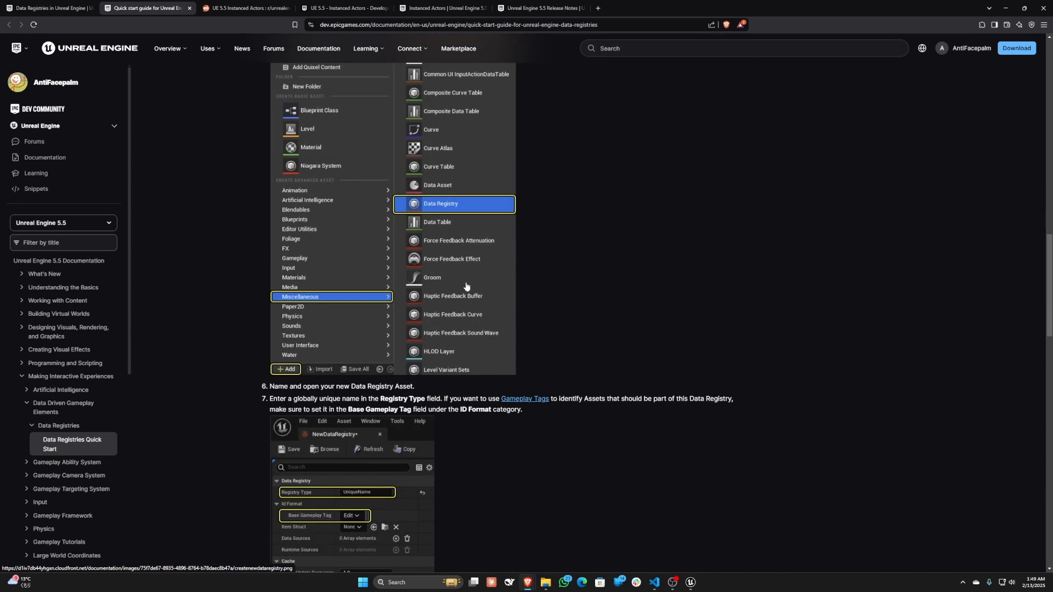
scroll(467, 286, down, 1)
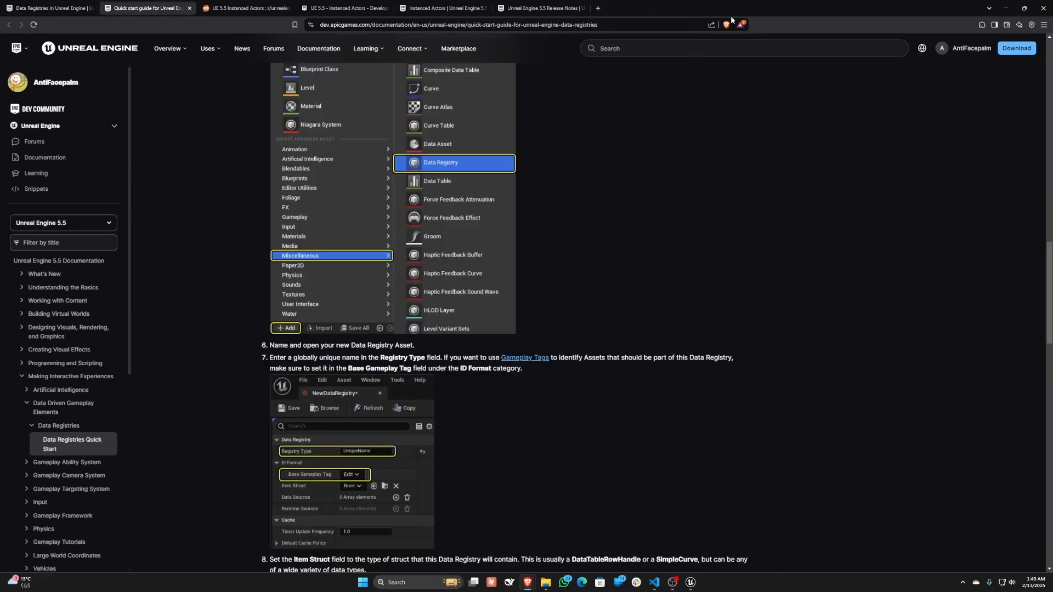
click(690, 582)
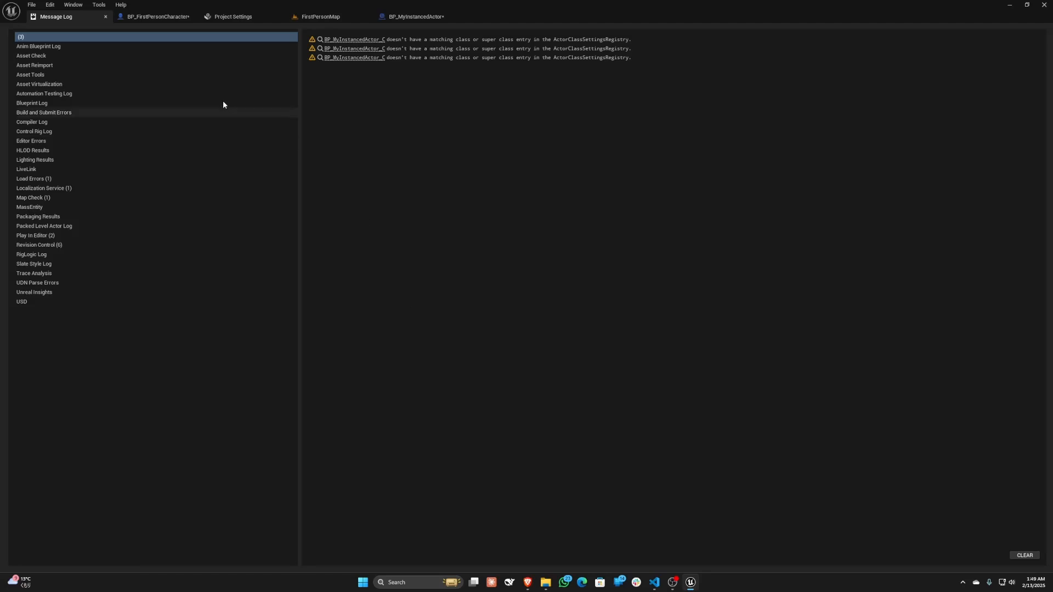
Step: Create a Data Registry asset of class DataRegistry named DR_InstancedActors in the InstancedActors folder, and open it
click(321, 16)
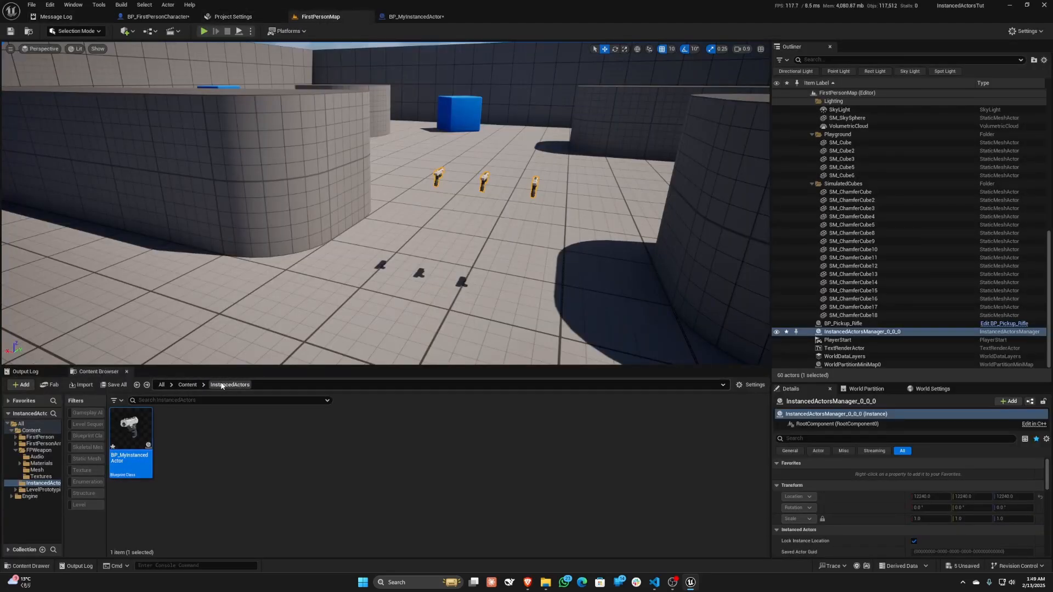
right_click(215, 438)
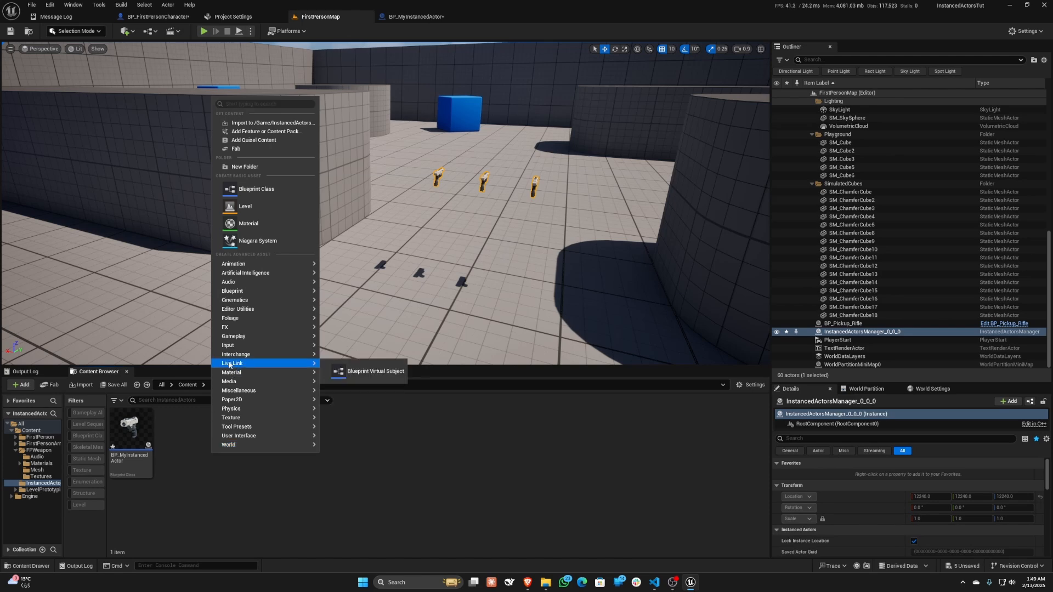
mouse_move(256, 391)
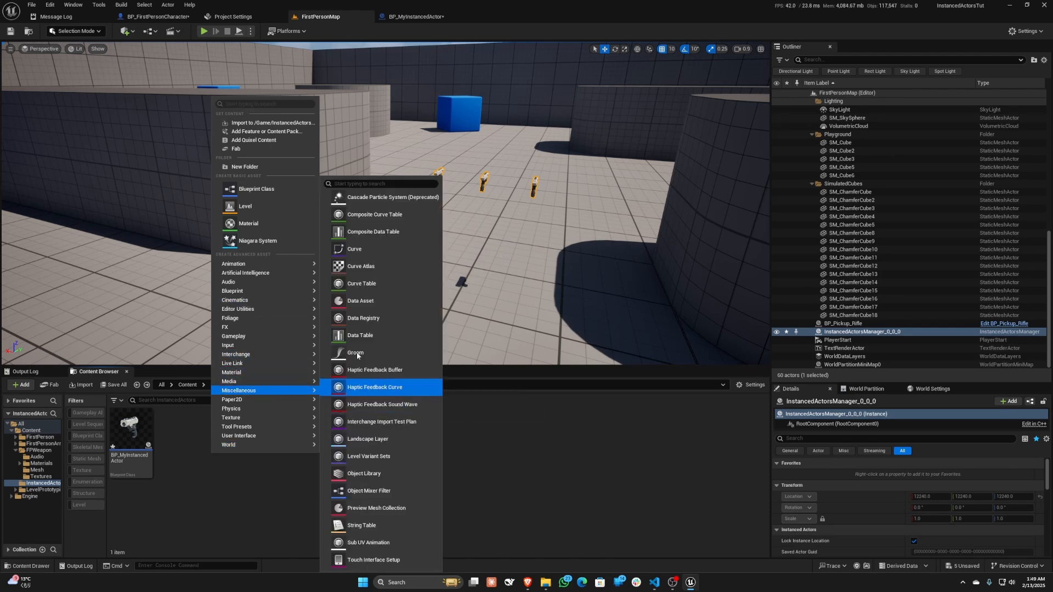
click(355, 319)
click(433, 232)
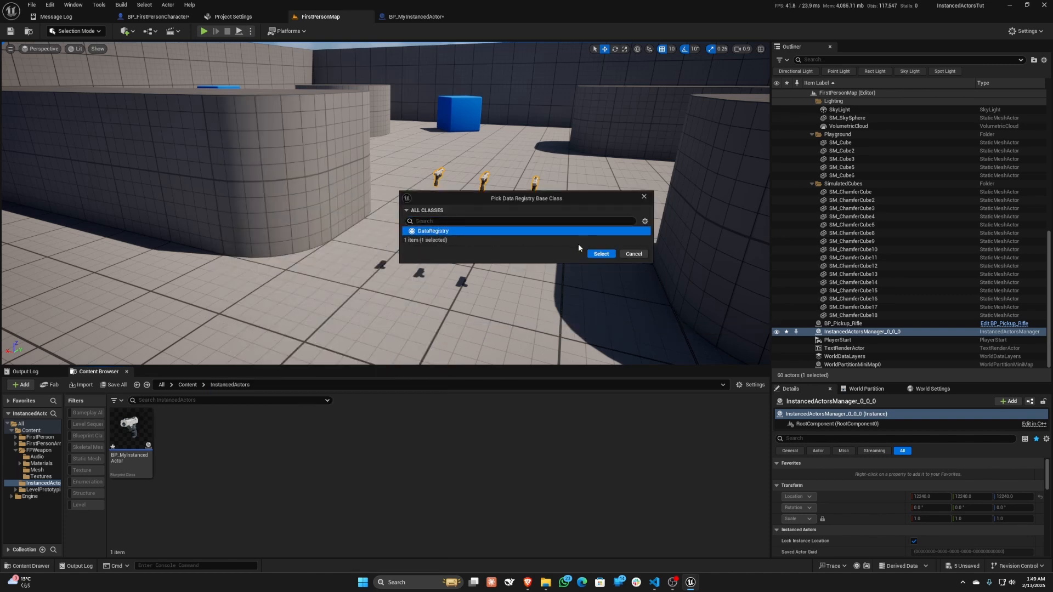
click(601, 254)
text(DR_)
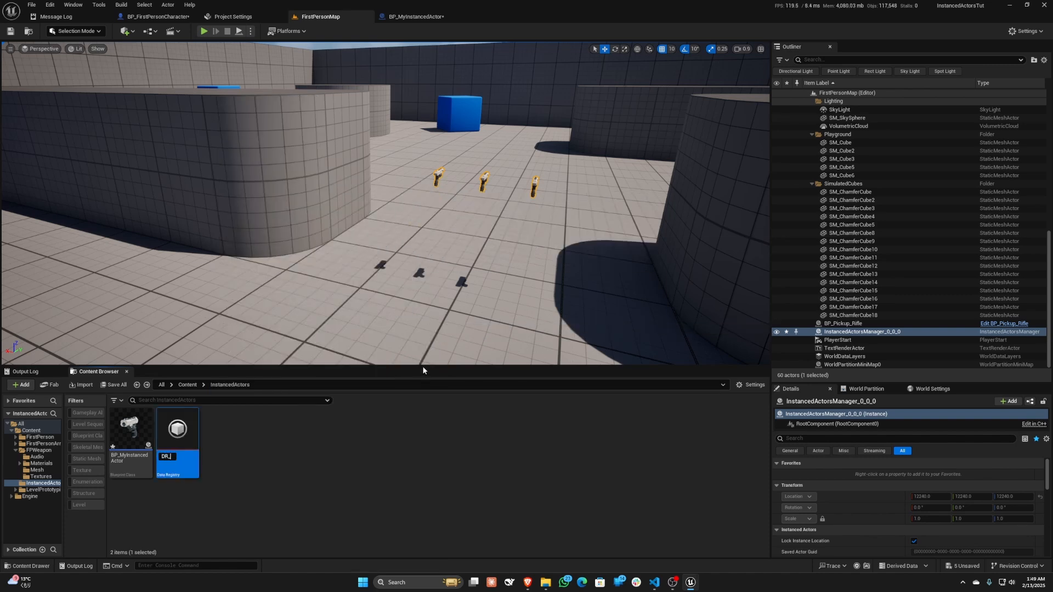
text(InstancedActors)
key(Return)
double_click(177, 434)
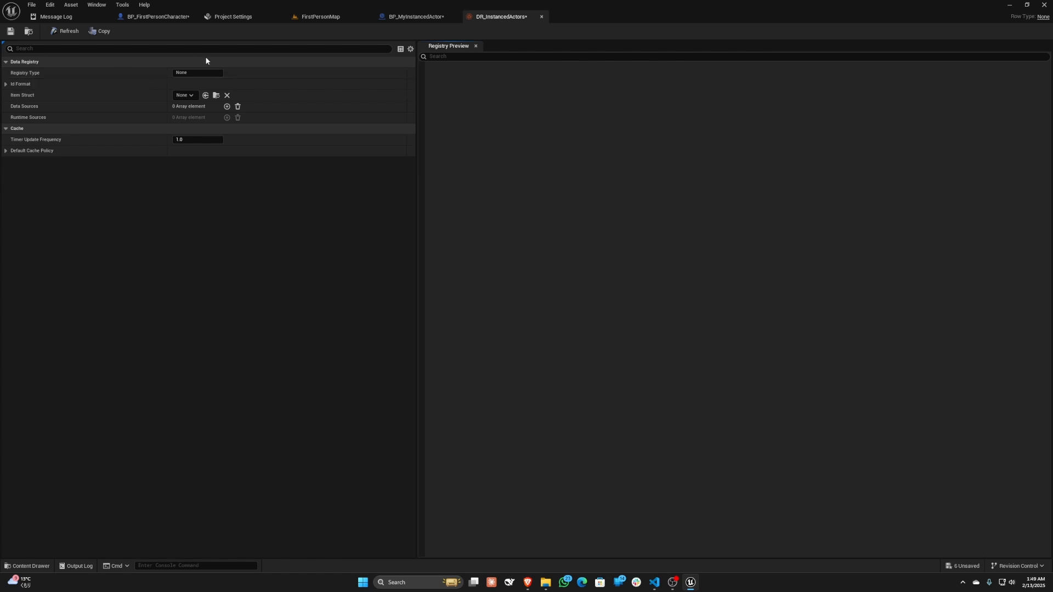
Step: Set the Registry Type of DR_InstancedActors to InstancedActorsClassSettings, comparing it with the Actor Class Settings Registry Type in Project Settings
click(242, 17)
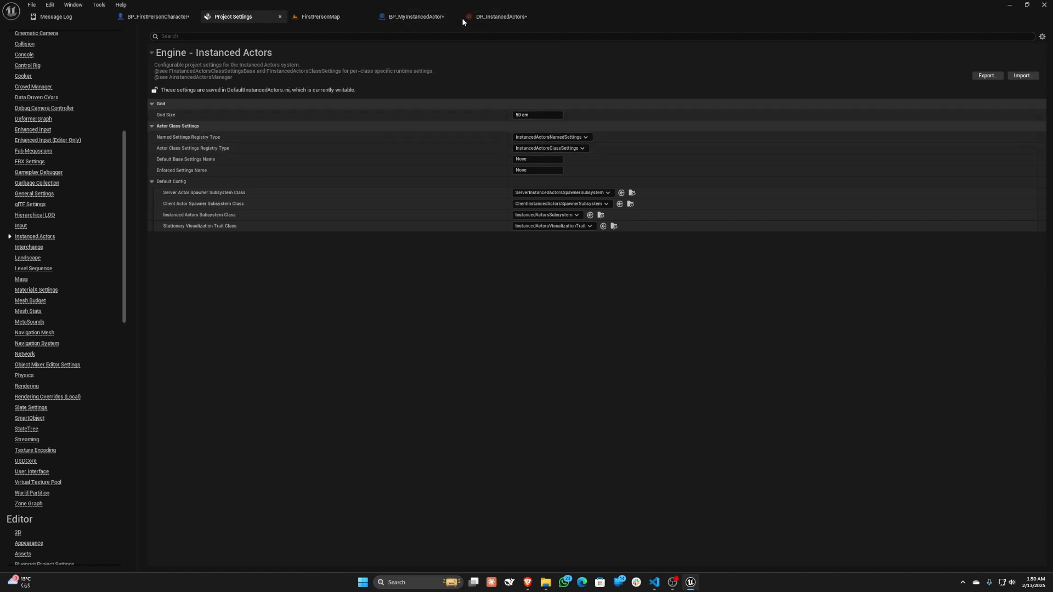
click(485, 17)
click(217, 72)
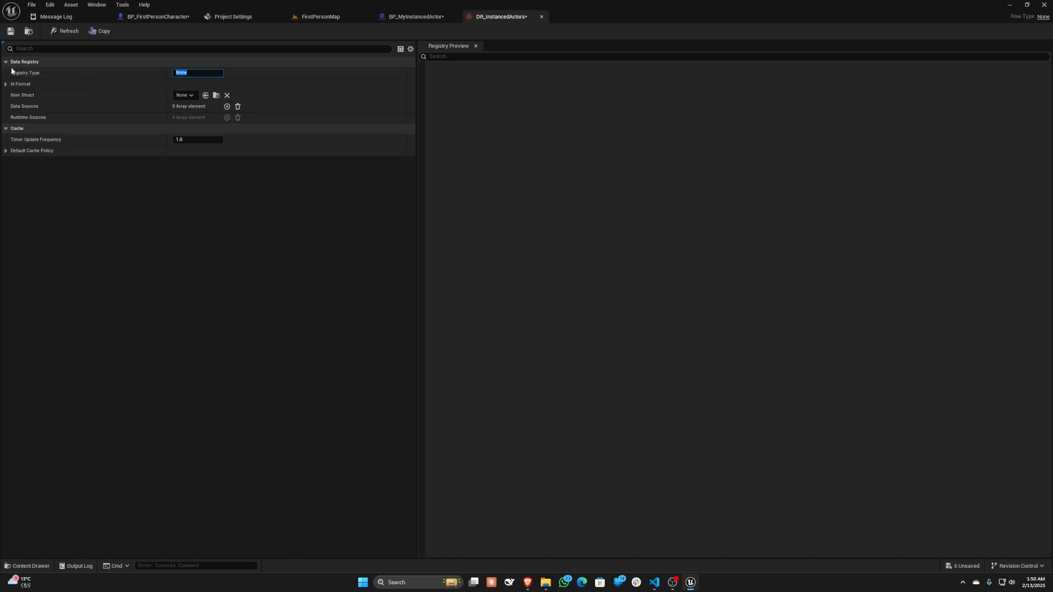
text(InstancedActorsClassSettings)
key(Return)
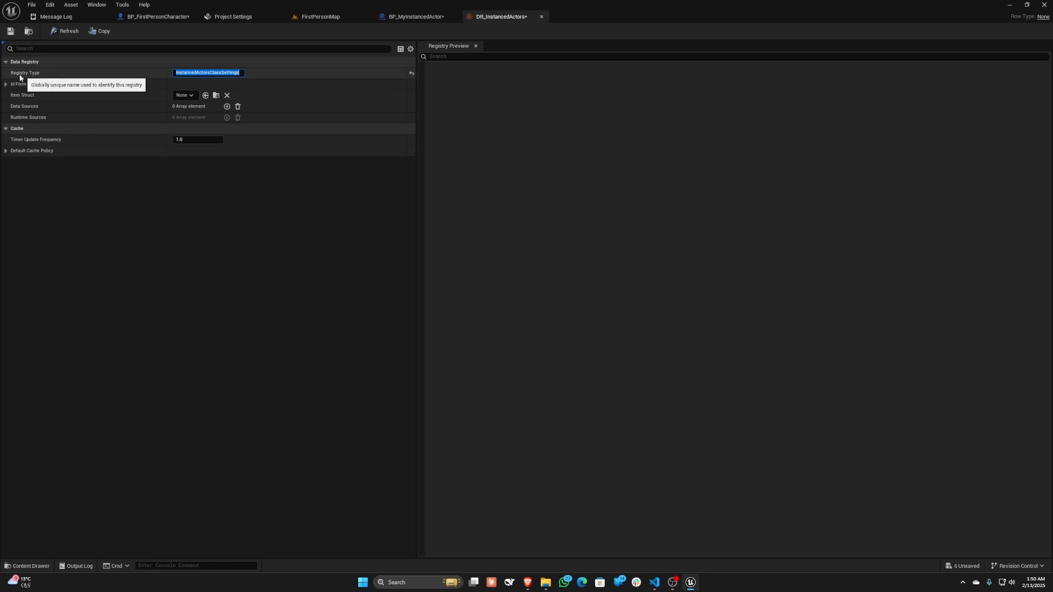
click(259, 16)
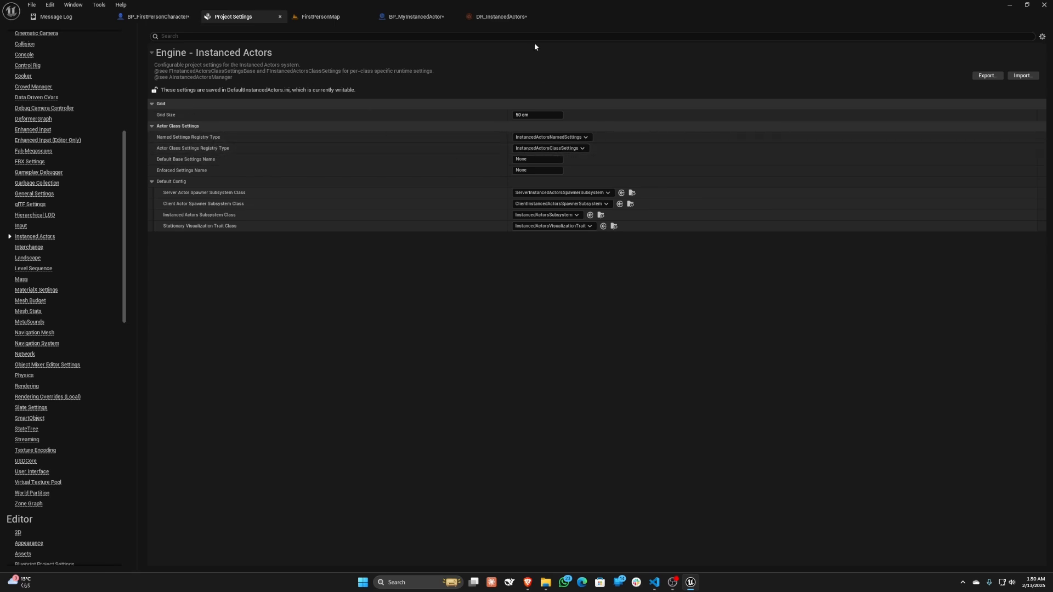
click(500, 16)
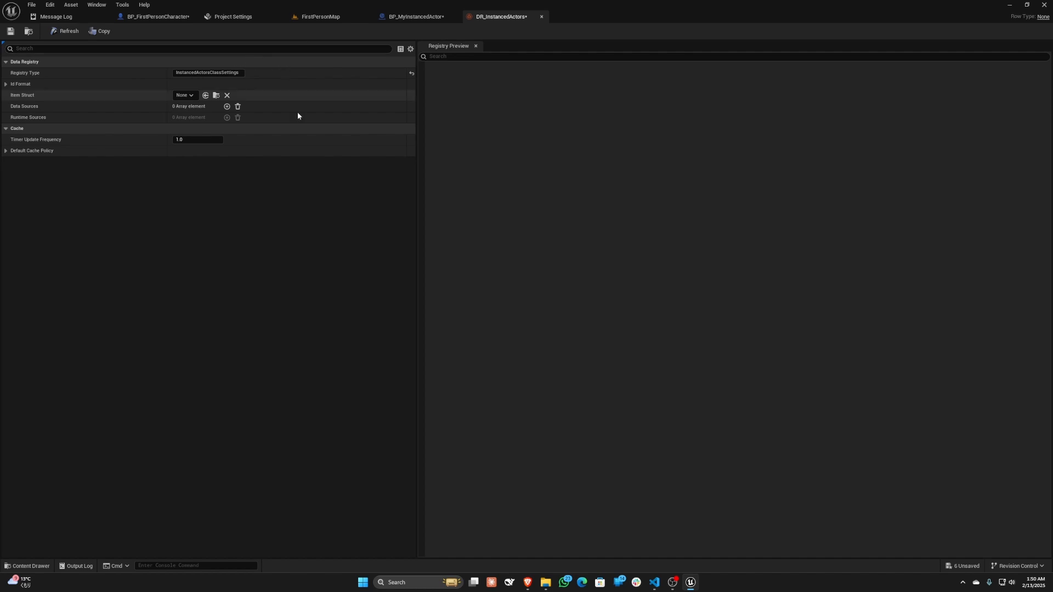
Step: Set the Item Struct of DR_InstancedActors to InstancedActorsClassSettings
click(186, 98)
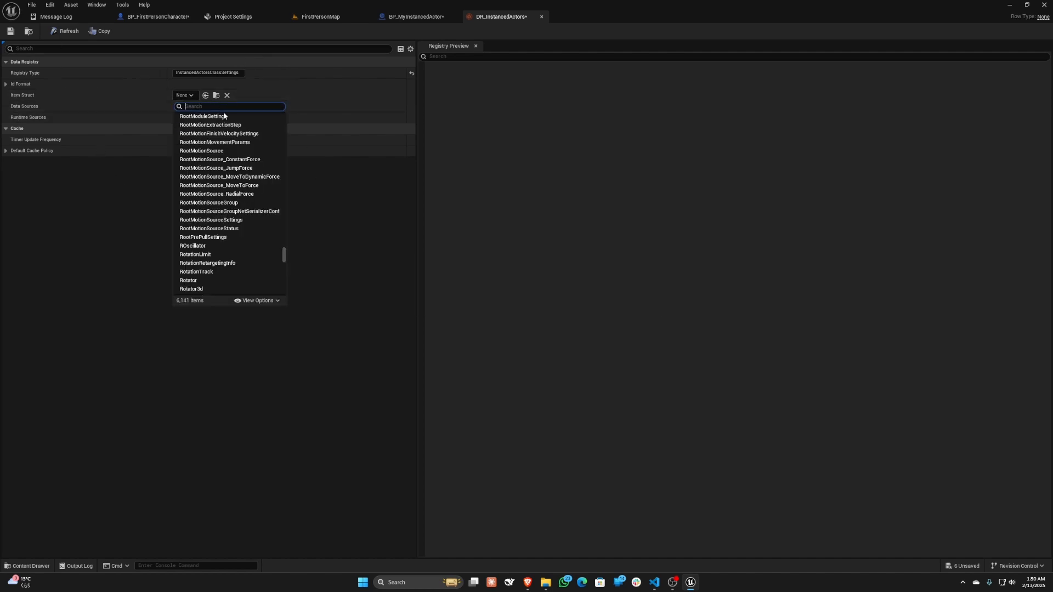
text(ActorsClas)
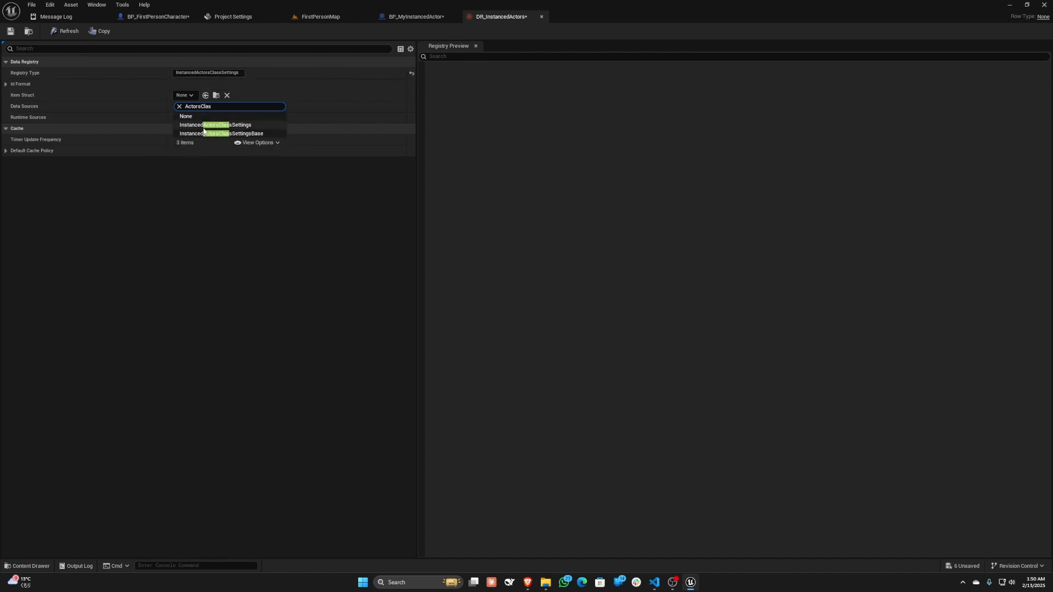
click(203, 125)
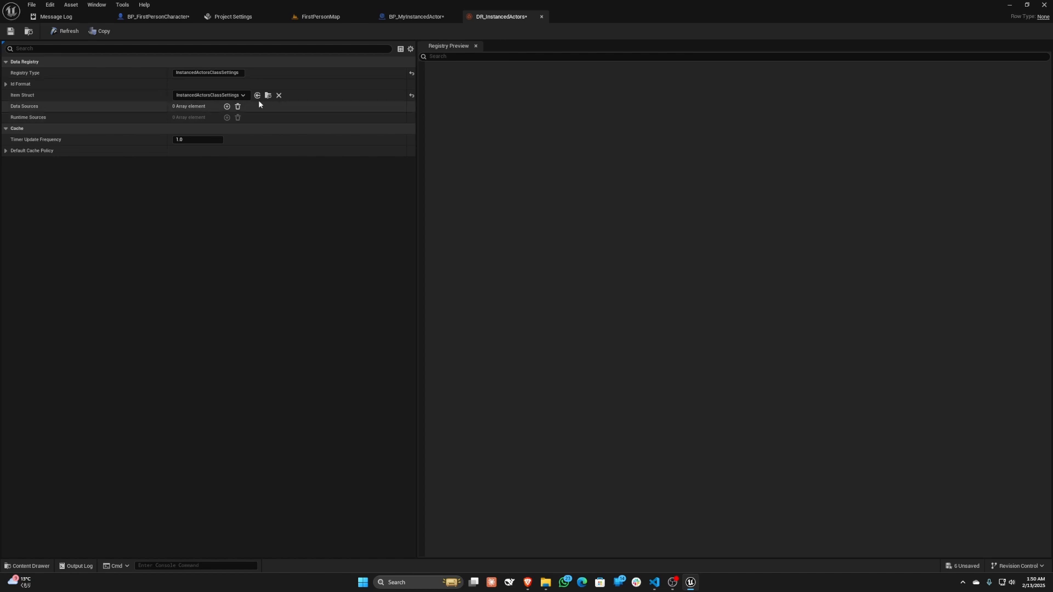
Step: Add one Data Sources element to DR_InstancedActors and set it to DataTable Source
click(227, 107)
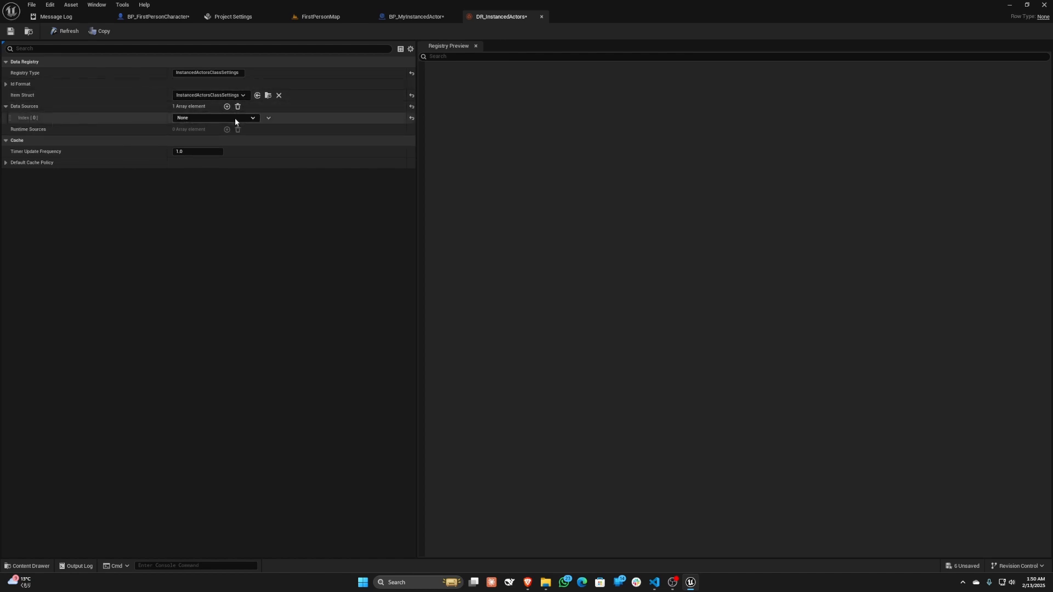
click(236, 118)
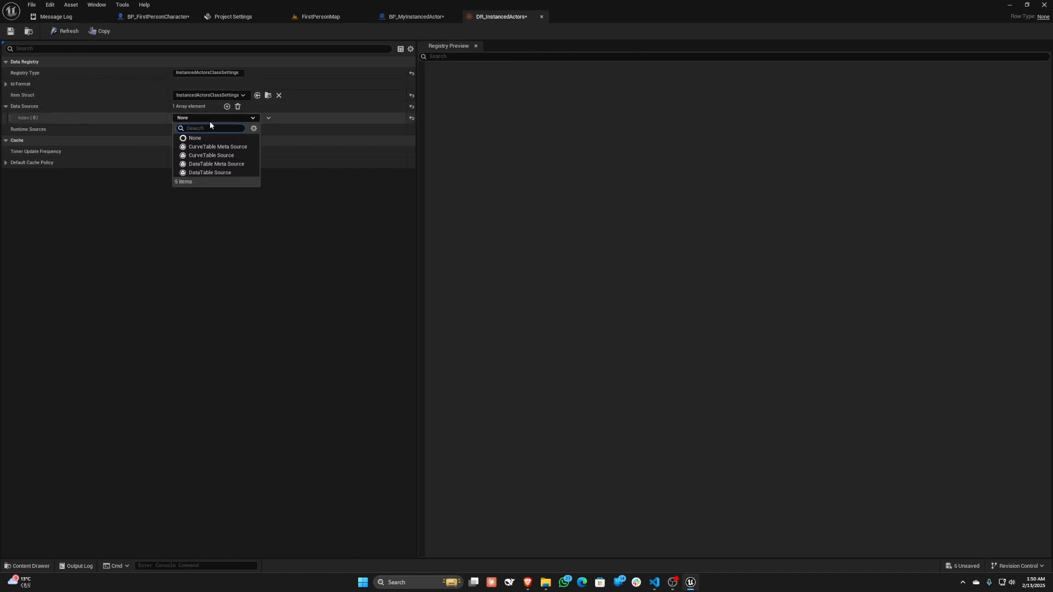
click(204, 173)
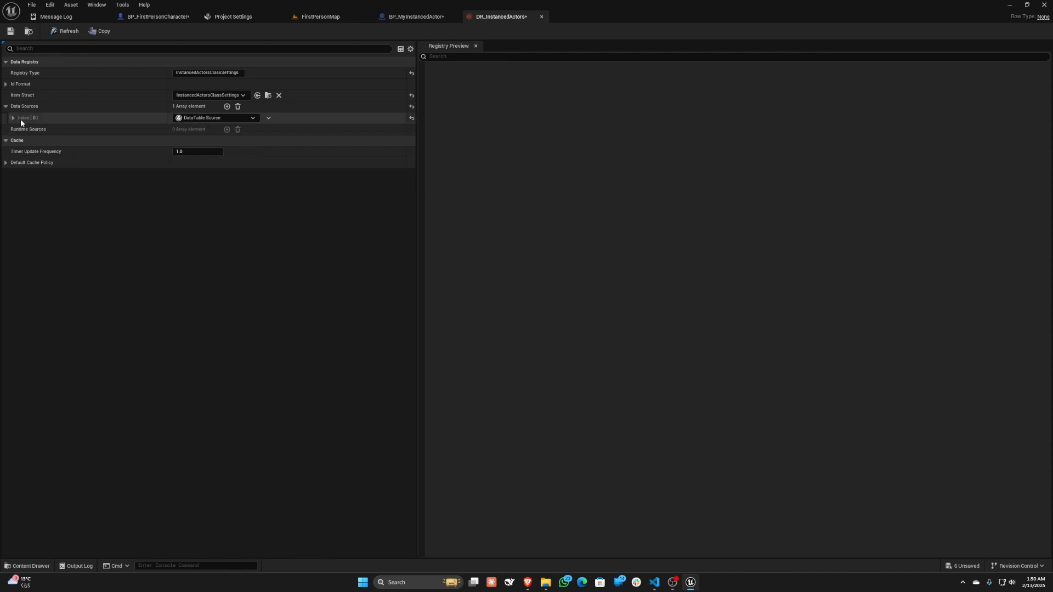
Step: Create a new Data Table named DT_InstancedActorsSettings in the InstancedActors folder as the Source Table of DR_InstancedActors' data source
click(14, 118)
click(218, 130)
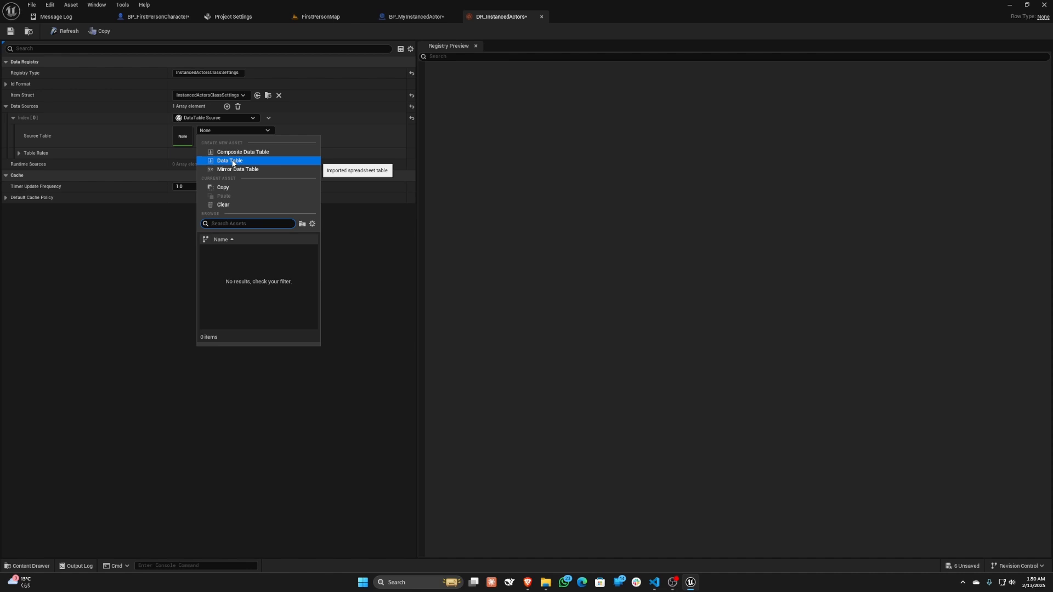
click(230, 161)
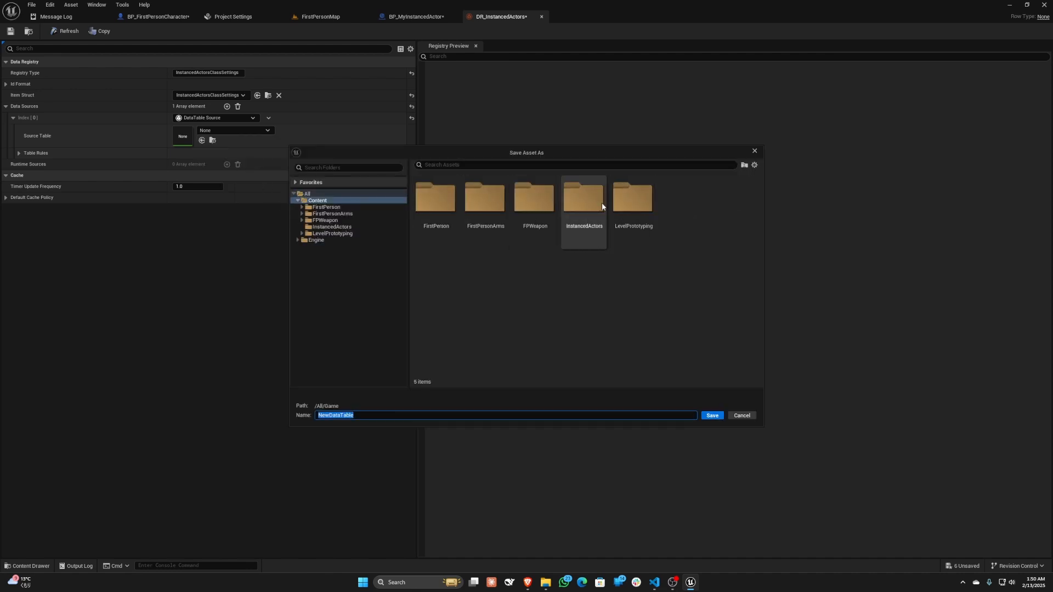
double_click(586, 207)
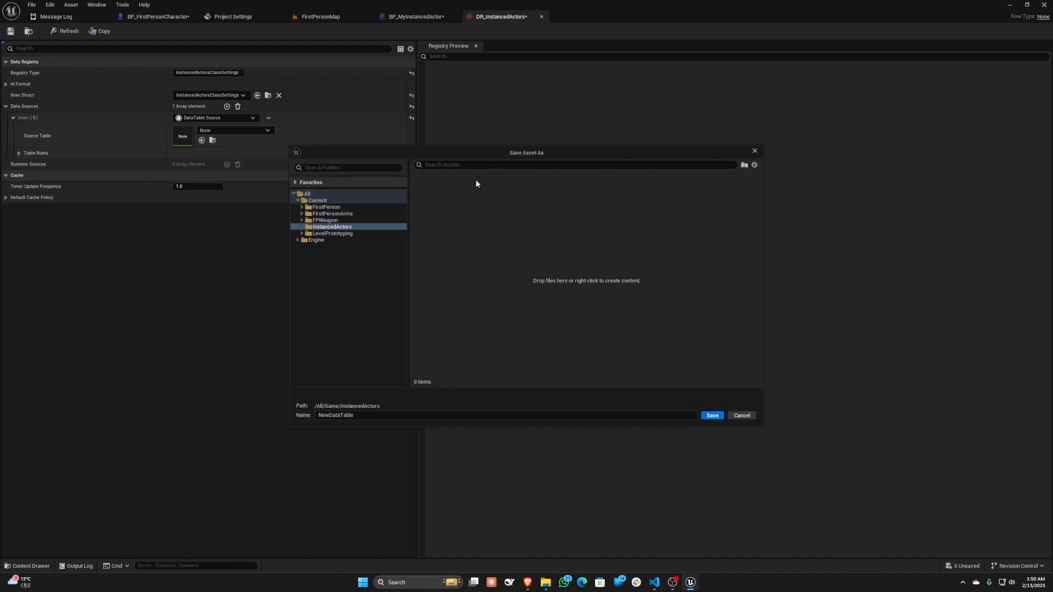
drag(365, 416, 244, 413)
text(D)
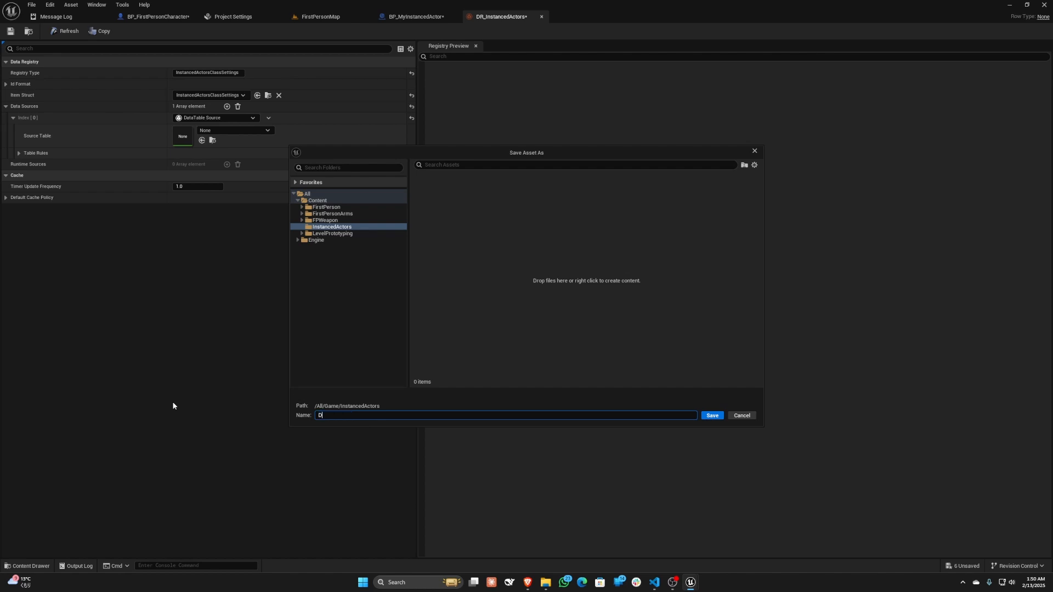
text(T_InstancedActorsSettings)
click(714, 416)
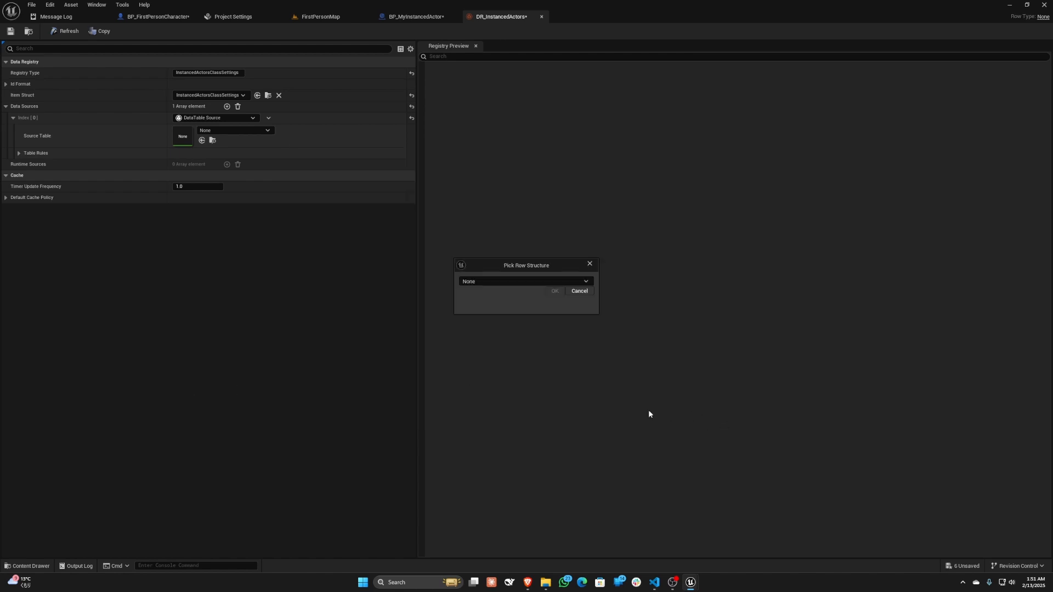
Step: Pick InstancedActorsClassSettings as the row structure of the new data table and confirm it
click(467, 284)
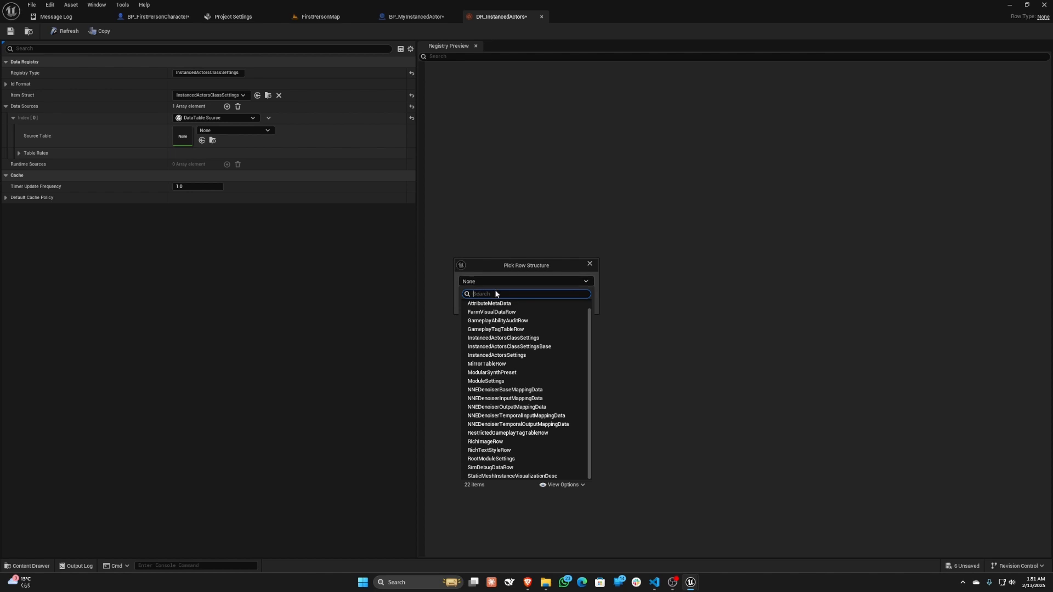
text(ActorsClas)
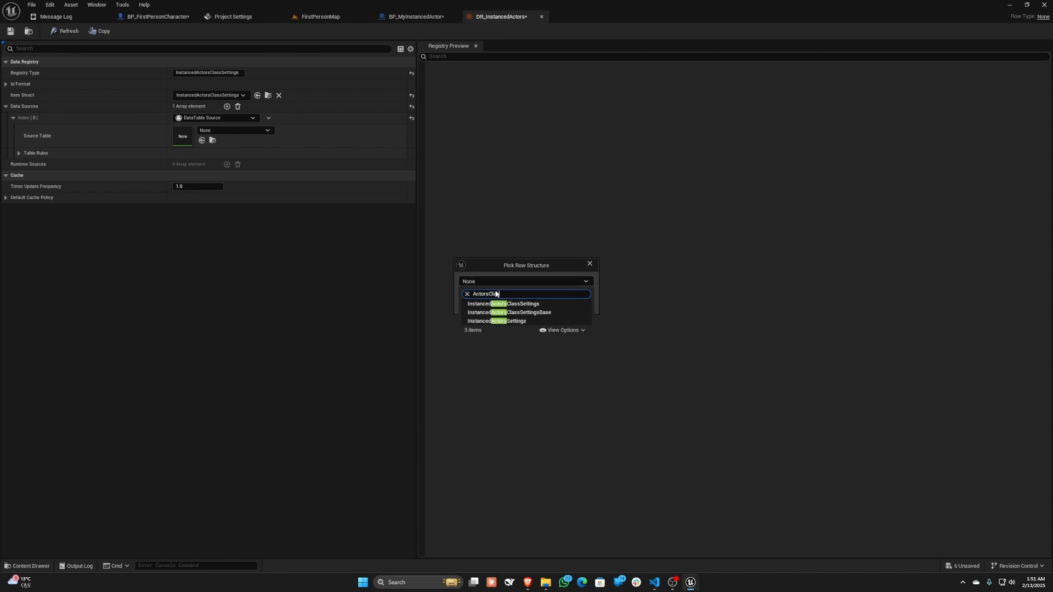
click(526, 304)
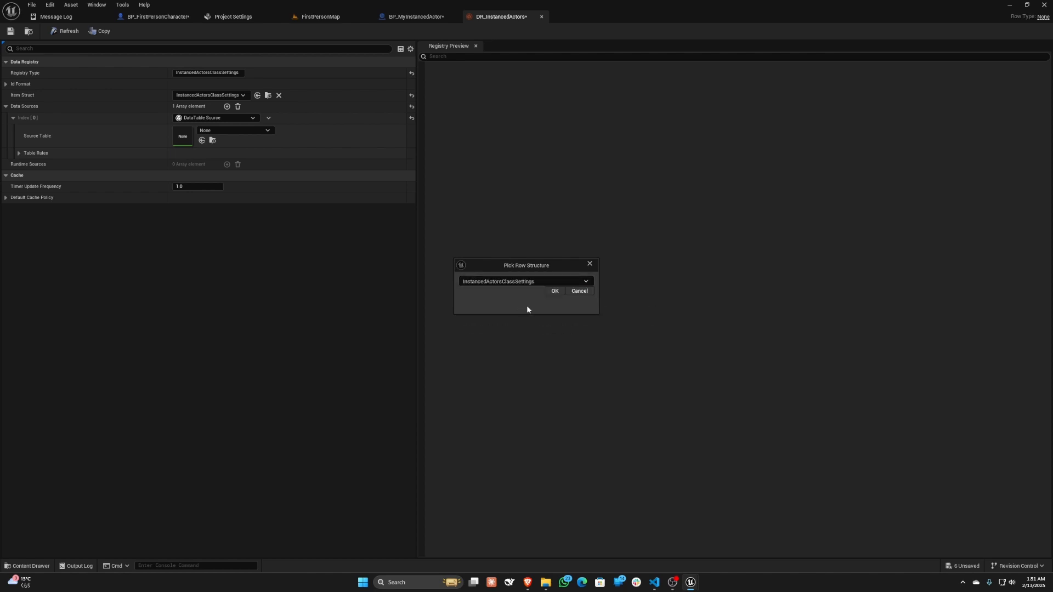
click(555, 291)
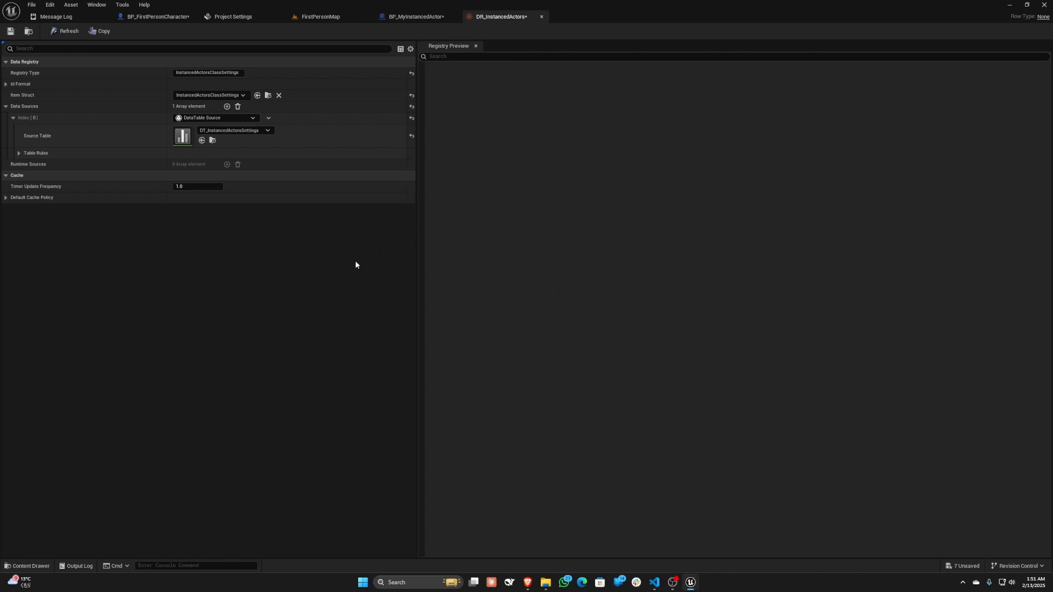
Step: Open DT_InstancedActorsSettings, widen its columns, and look up the instanced actor Blueprint's name in the InstancedActors folder of FirstPersonMap's content browser
double_click(182, 138)
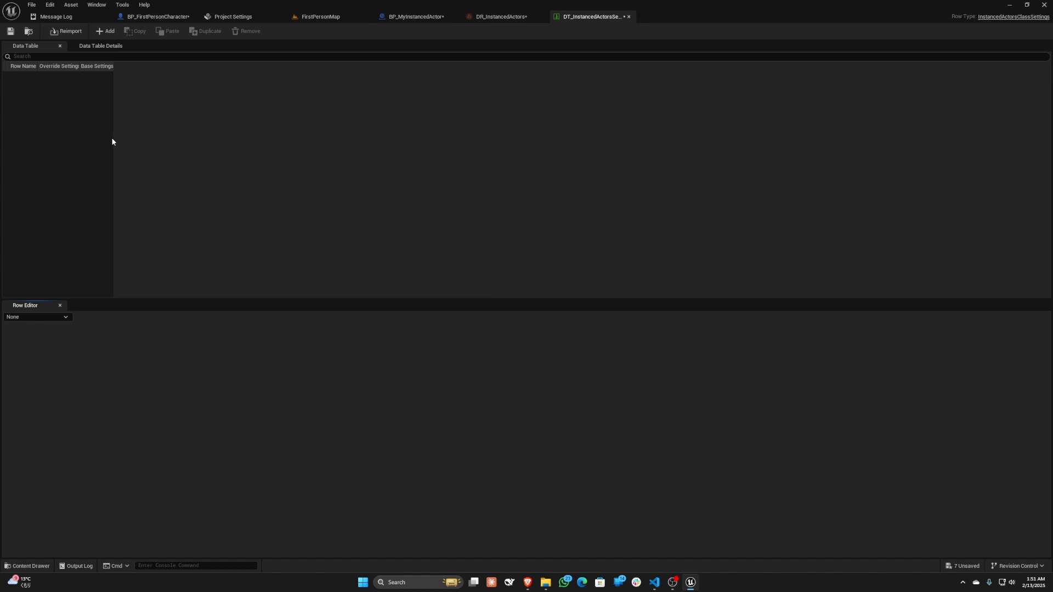
drag(113, 66, 363, 80)
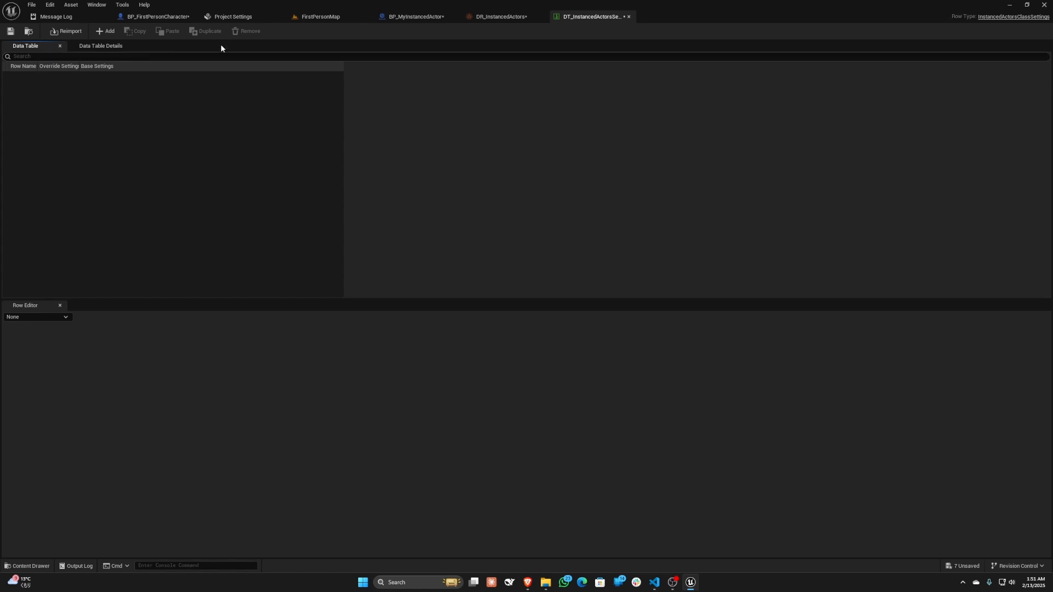
click(165, 17)
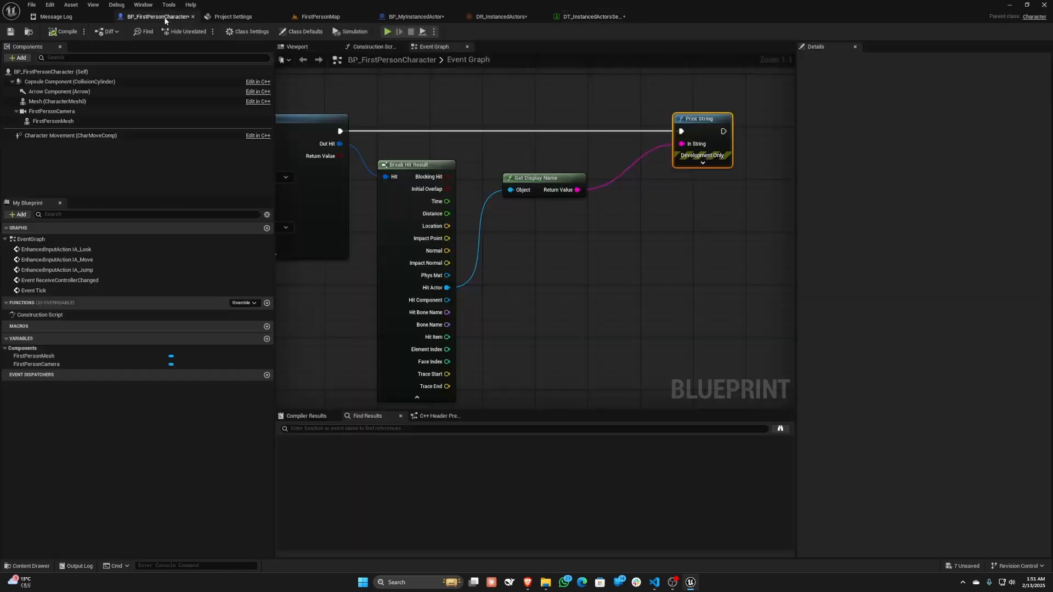
click(321, 16)
mouse_move(121, 464)
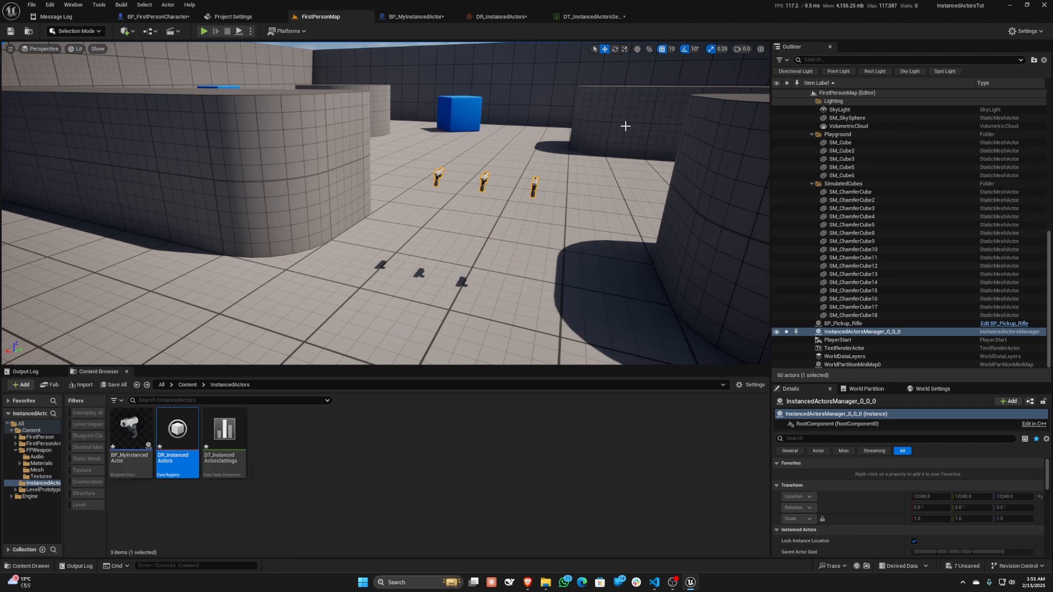
Step: Add a row to DT_InstancedActorsSettings, name it BP_MyInstancedActor, and widen the Row Name column
click(596, 17)
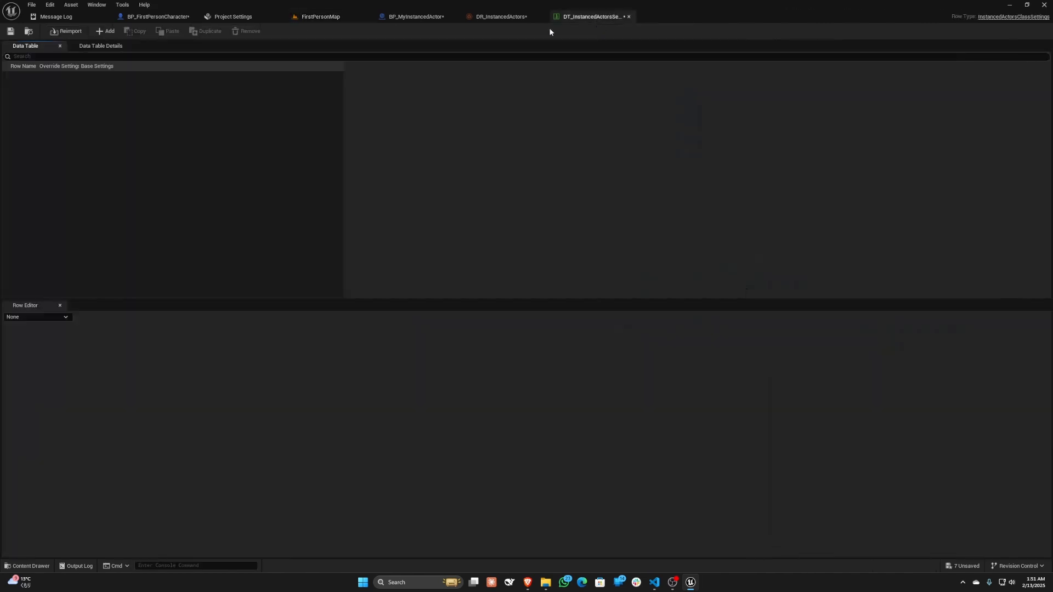
click(101, 33)
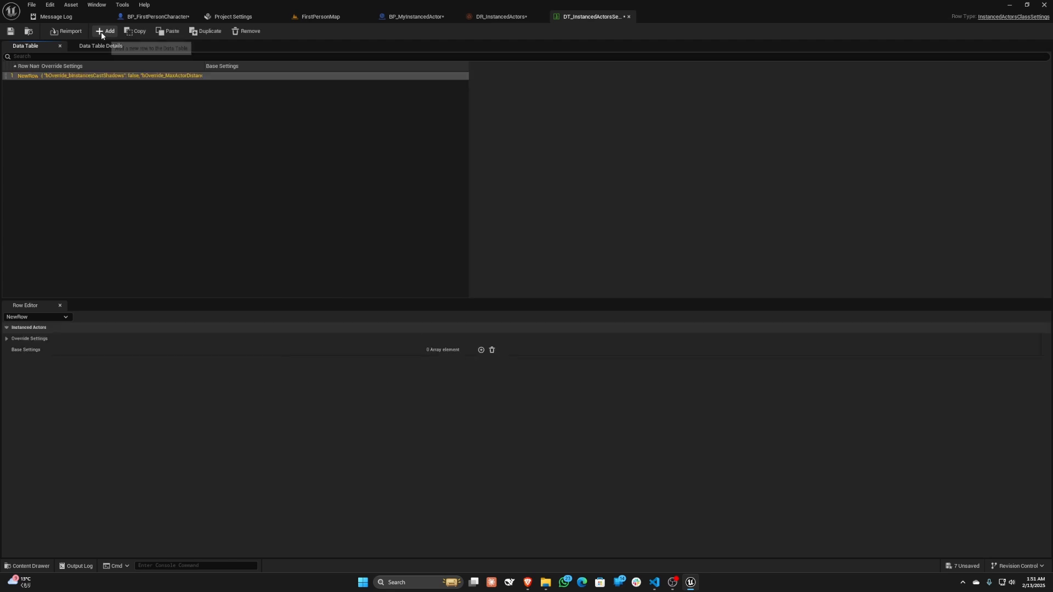
double_click(21, 78)
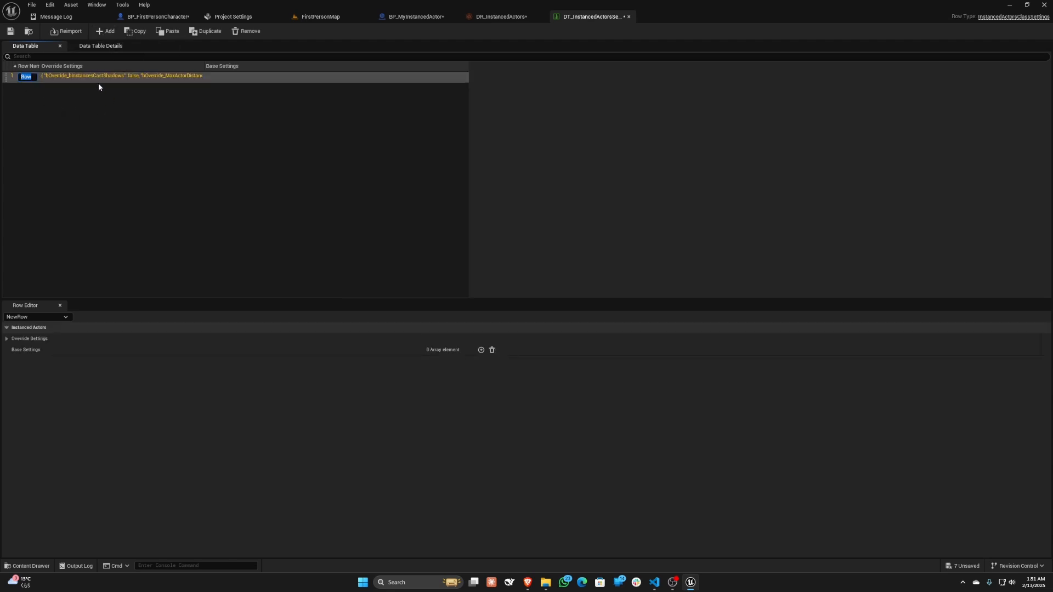
text(BP_MyInstancedActor)
key(Return)
drag(70, 65, 160, 66)
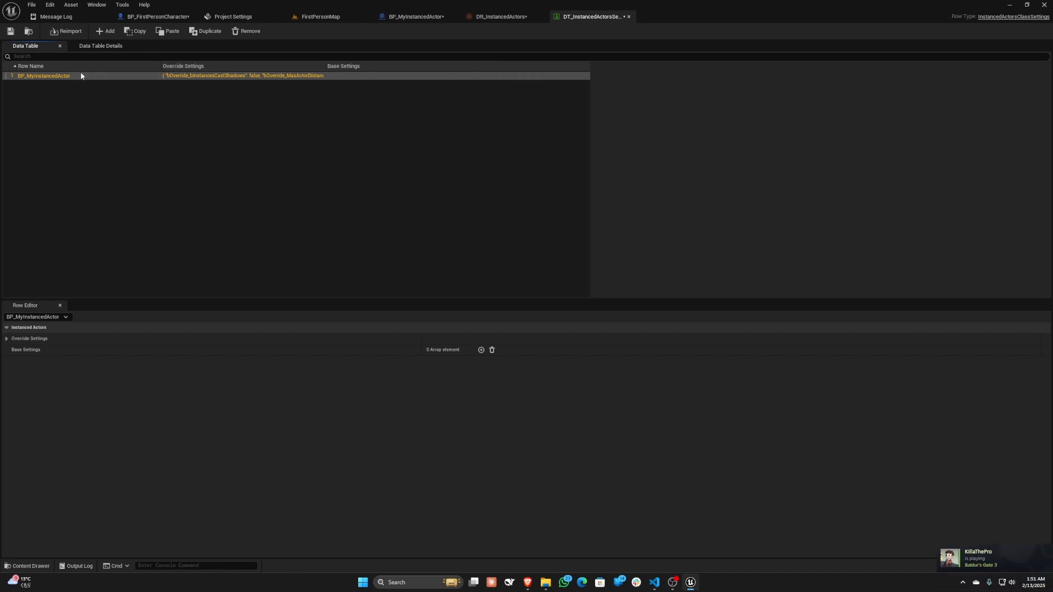
Step: Compare the row name with the Blueprint asset's name and the class named in the Message Log warnings
click(336, 16)
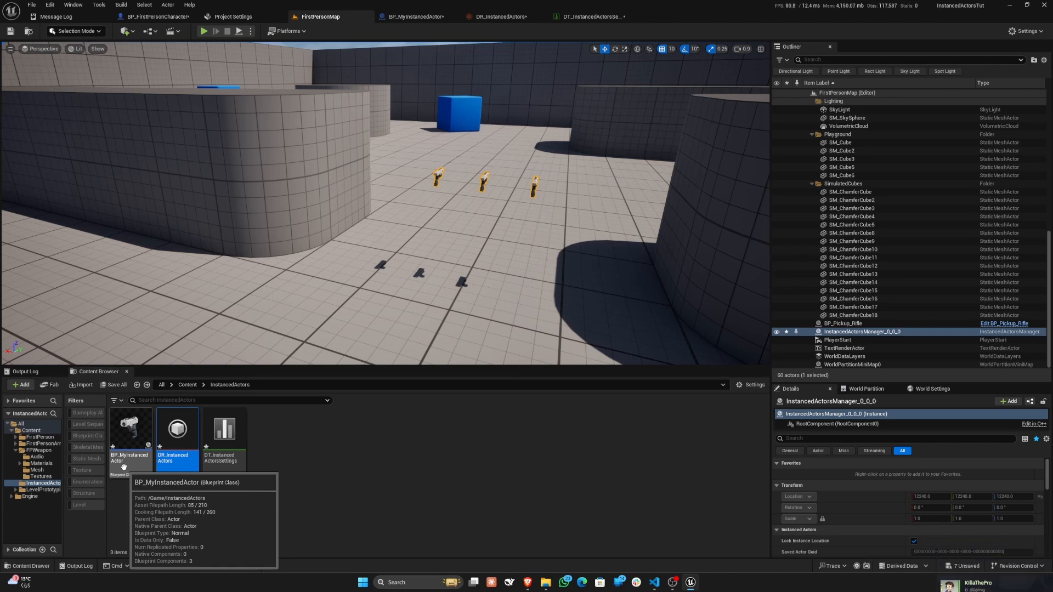
click(62, 16)
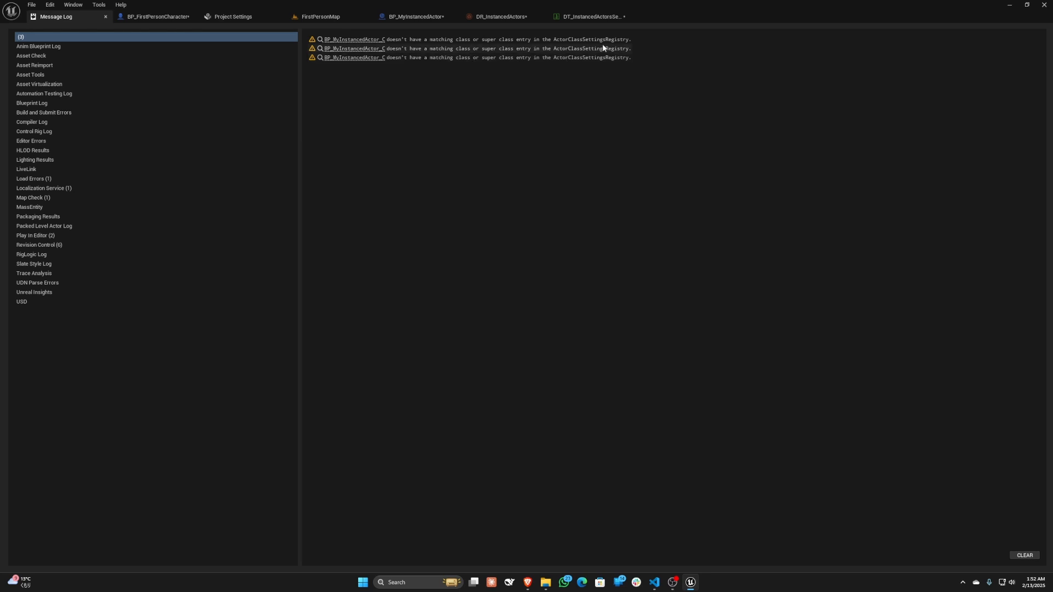
click(501, 20)
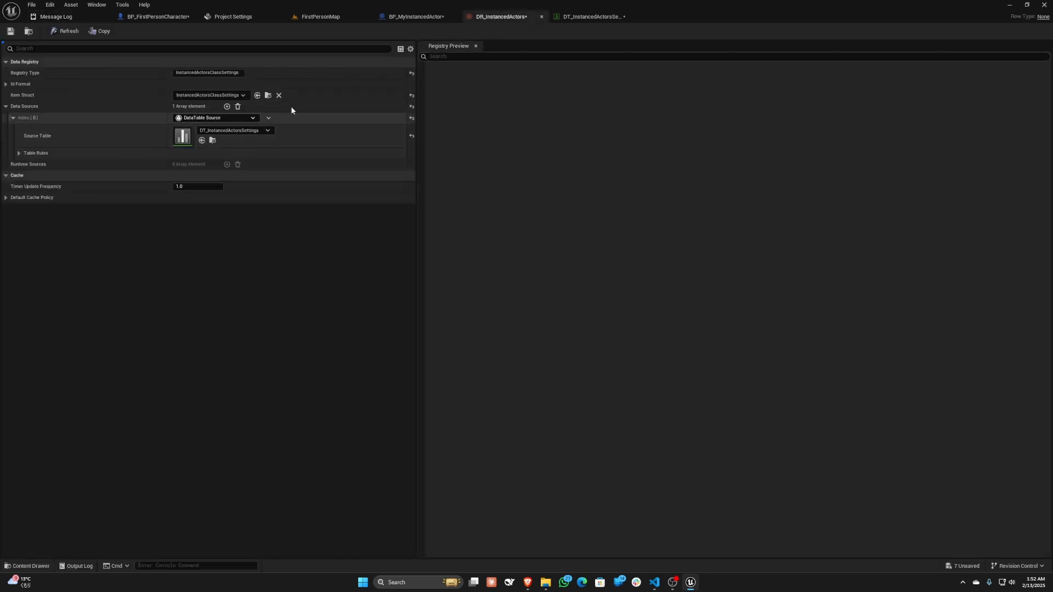
click(597, 17)
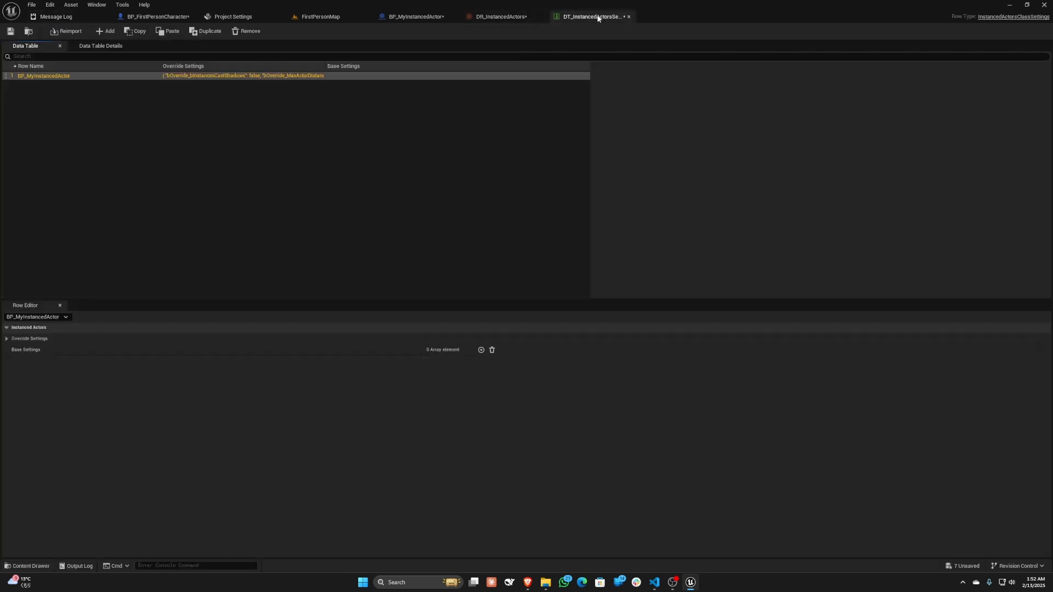
Step: Save DT_InstancedActorsSettings and refresh the registry preview of DR_InstancedActors
click(10, 31)
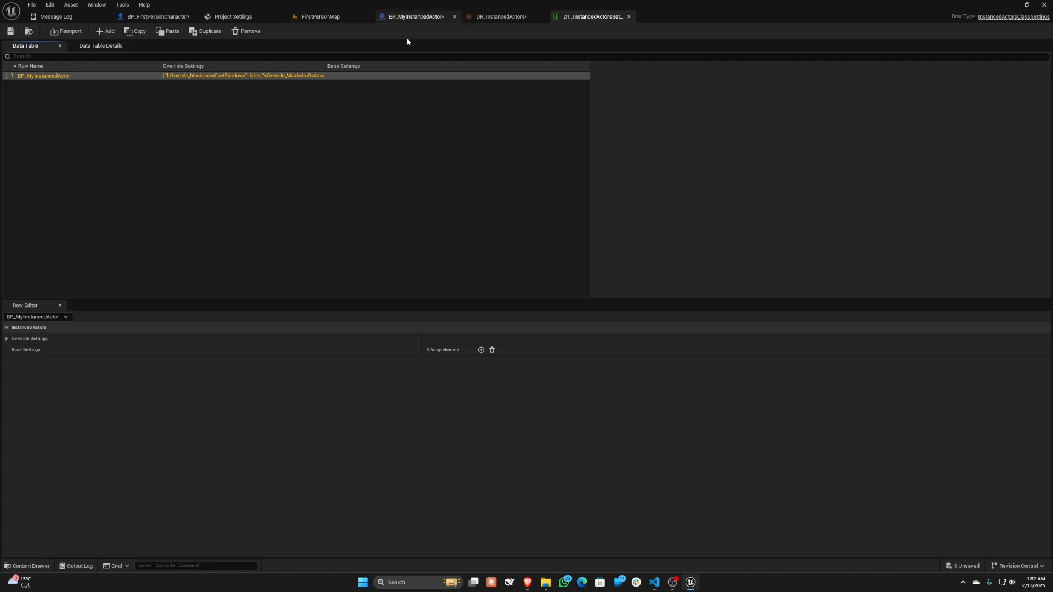
click(498, 17)
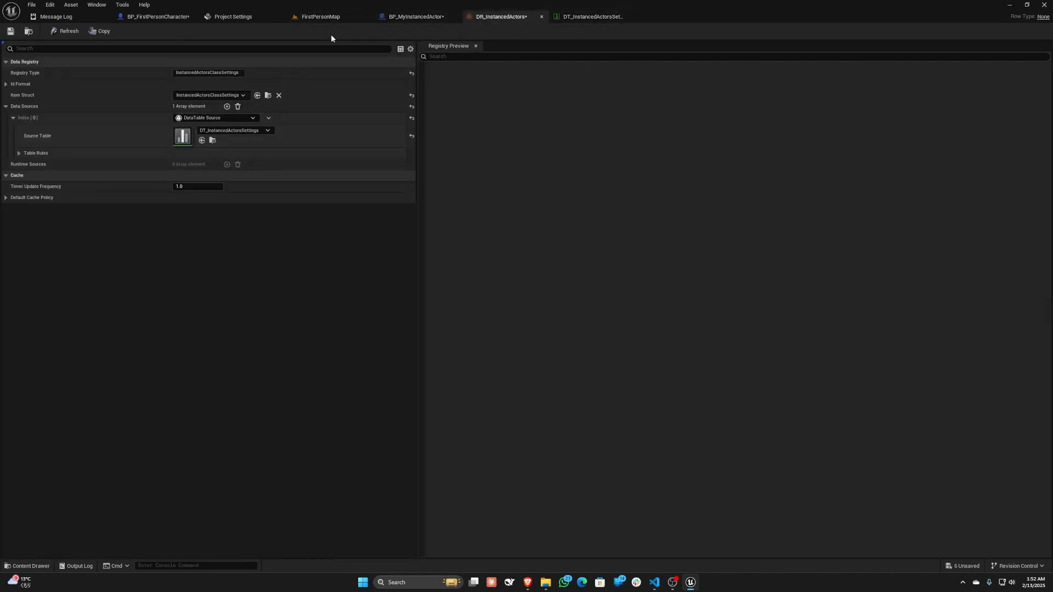
click(65, 31)
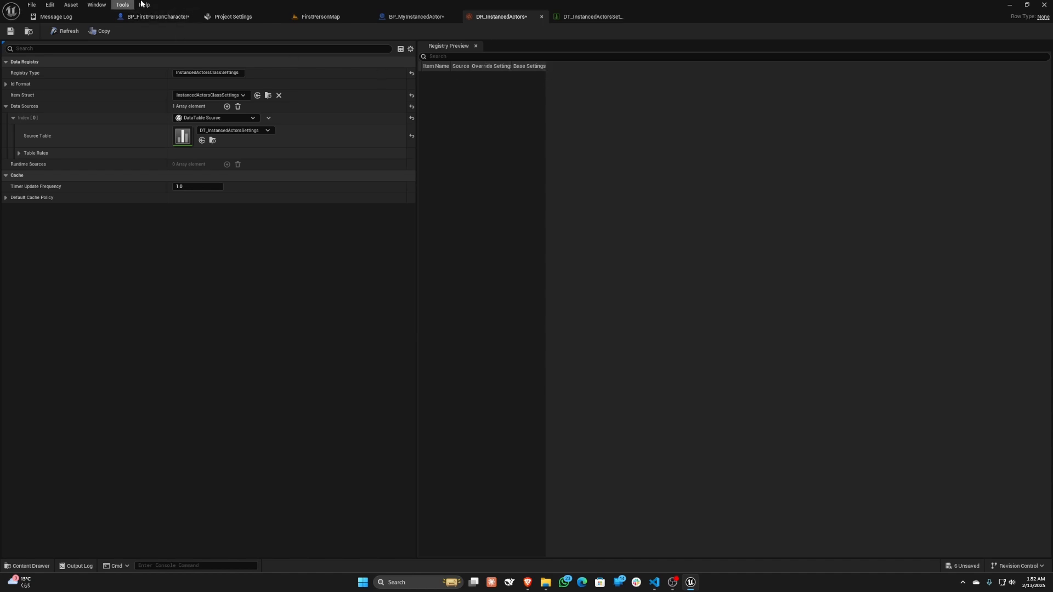
Step: Examine the LogDataRegistry error about DR_InstancedActors in the Output Log
click(306, 17)
click(34, 372)
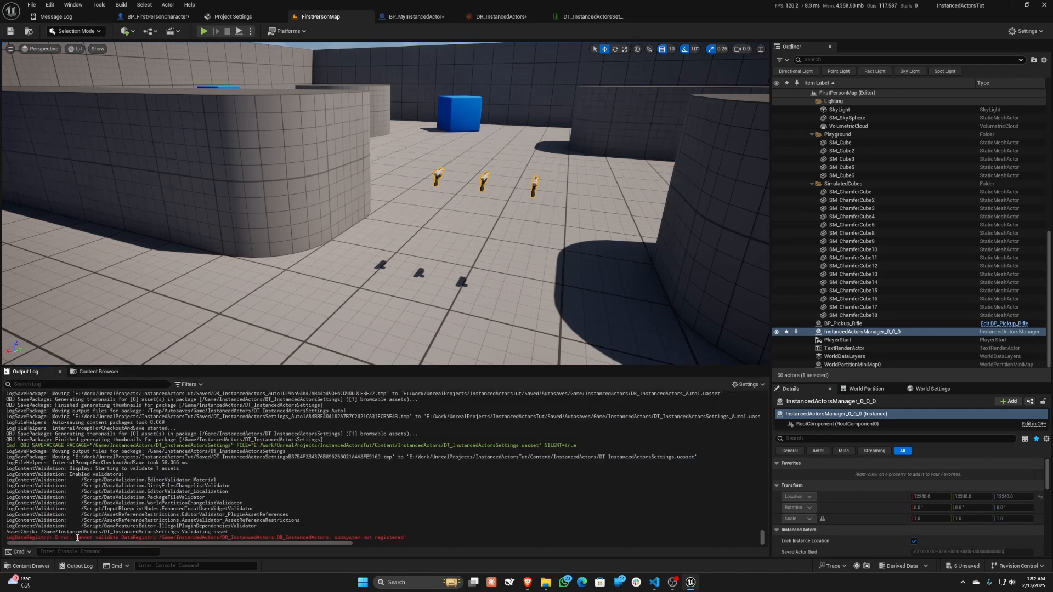
drag(76, 538, 332, 542)
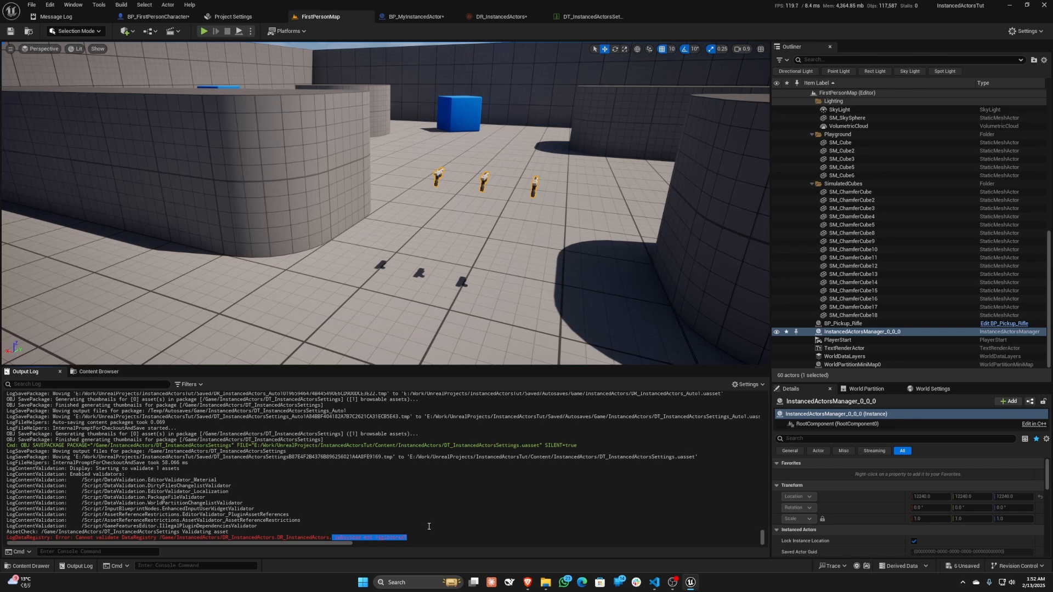
Step: Add one Directories to Scan element in the project's Data Registry settings and set it to /Game/InstancedActors
click(250, 17)
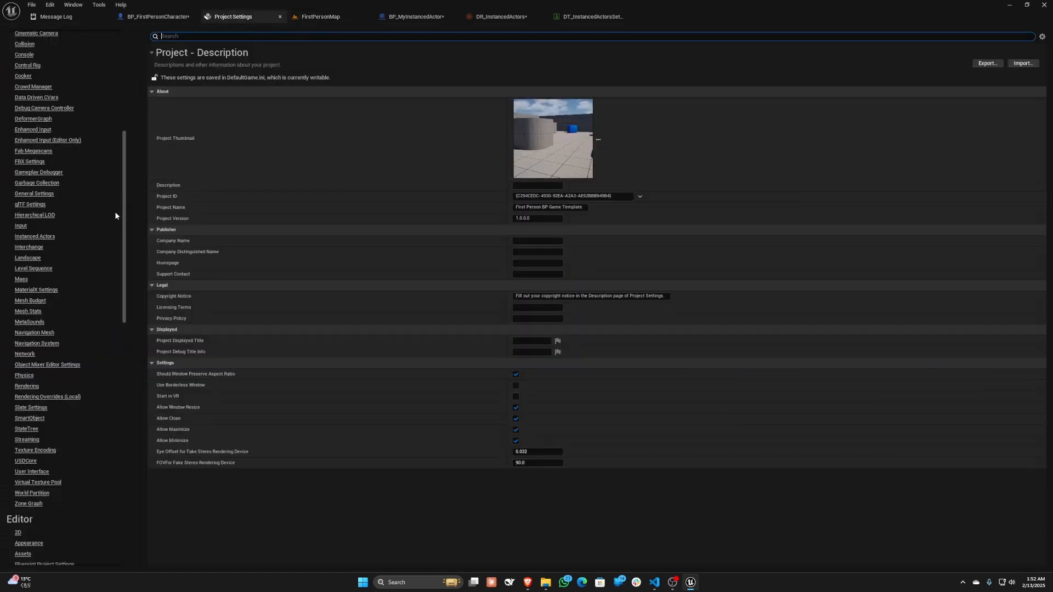
scroll(119, 168, up, 5)
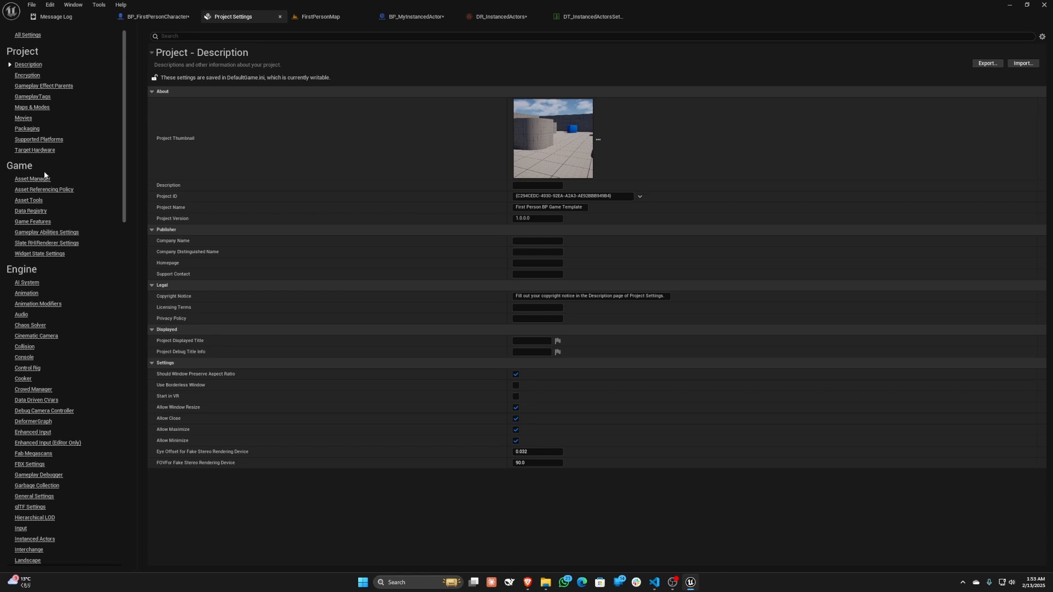
click(37, 212)
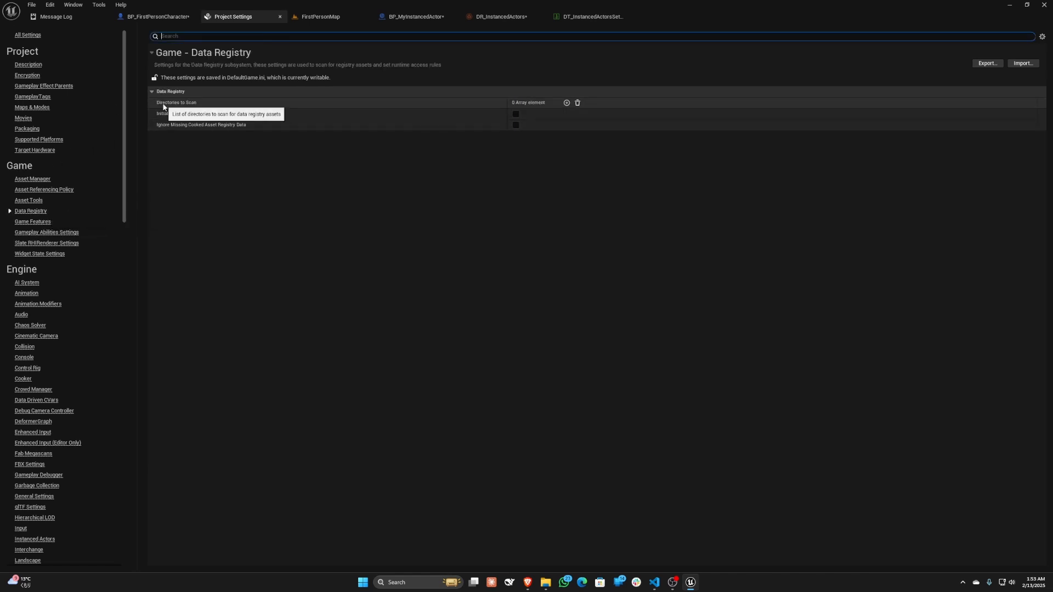
click(566, 104)
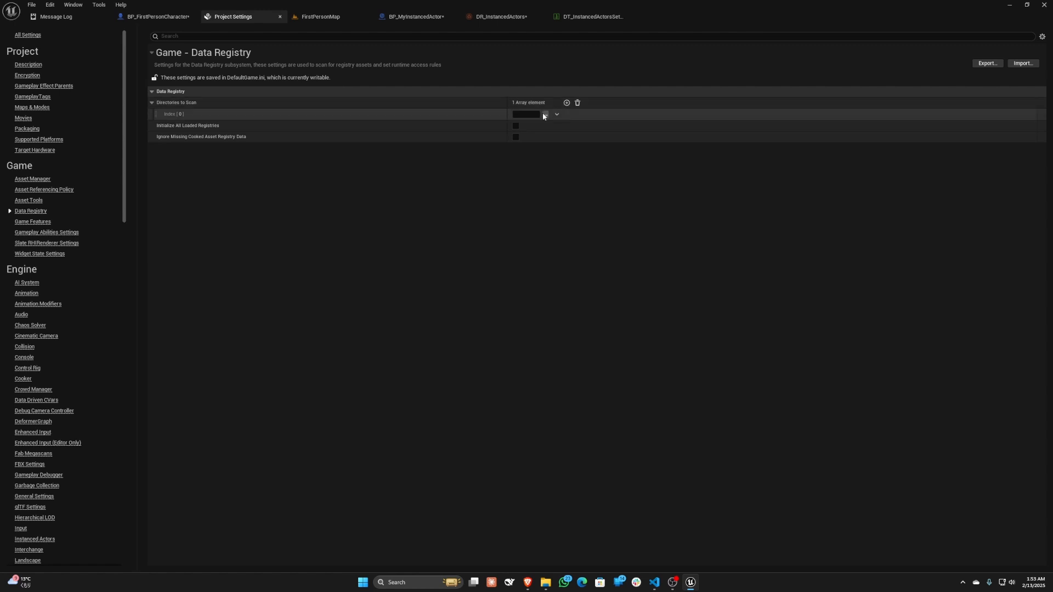
click(545, 115)
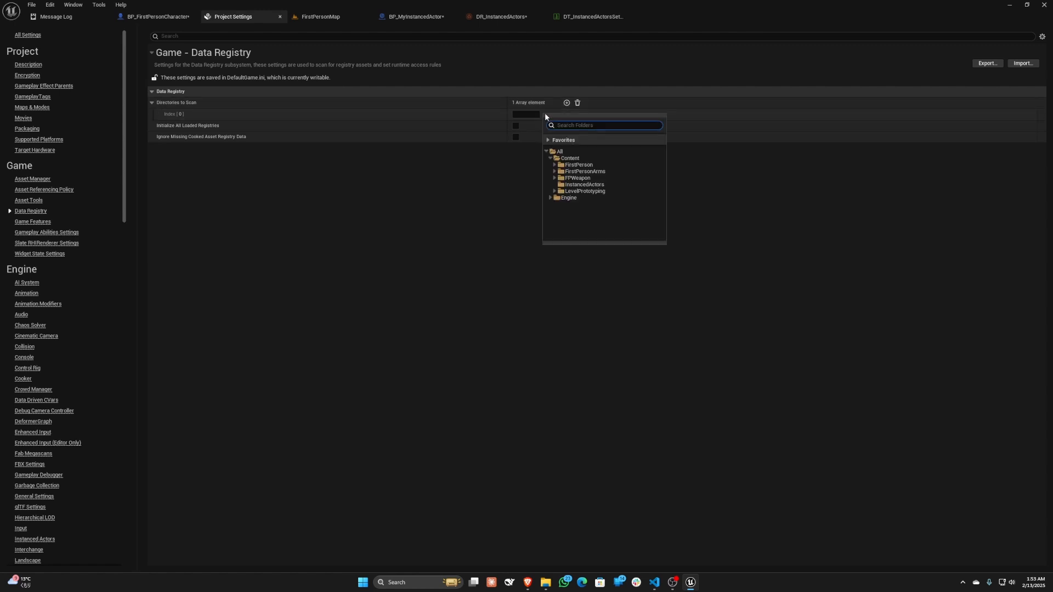
click(579, 184)
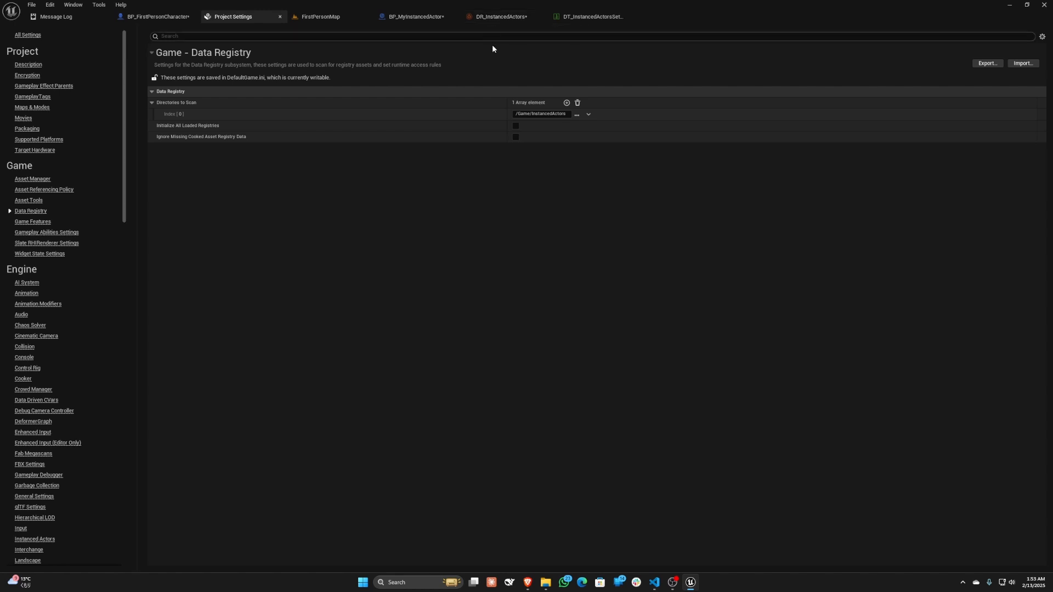
Step: Refresh the preview of DR_InstancedActors again and widen its Item Name column to read the entry
click(499, 17)
click(80, 34)
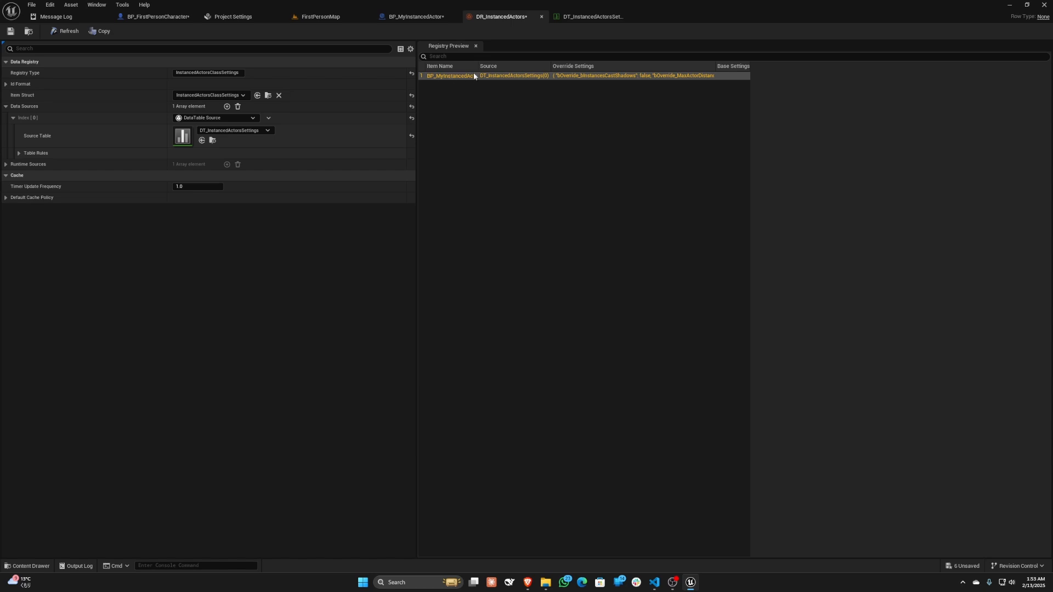
drag(476, 66, 510, 65)
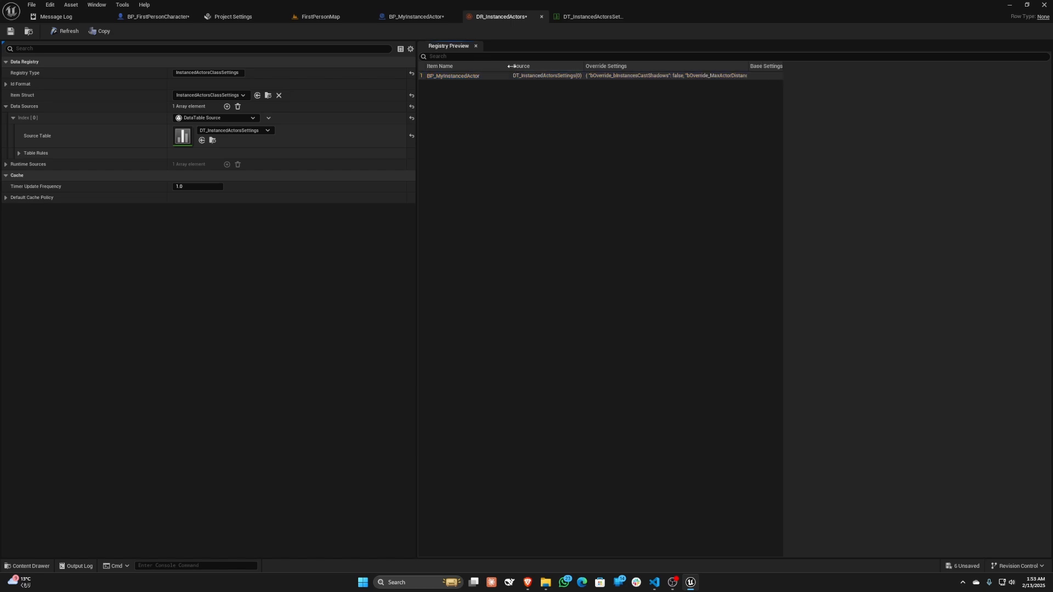
Step: Delete the InstancedActorsManager_0_0_0 actor that holds the three pistols in FirstPersonMap
click(323, 22)
right_drag(362, 117, 409, 133)
key(w)
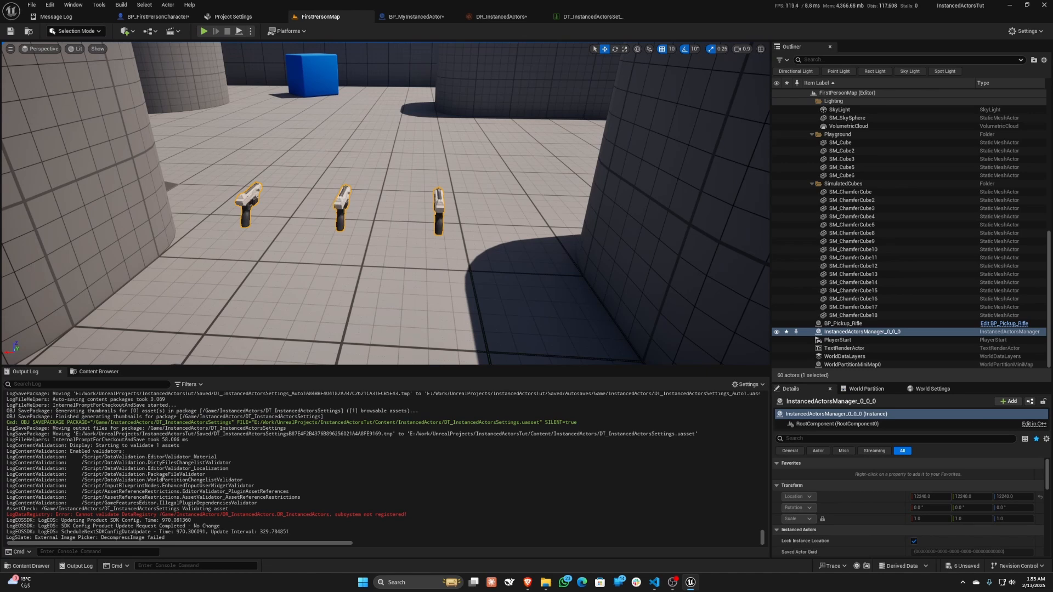
key(Delete)
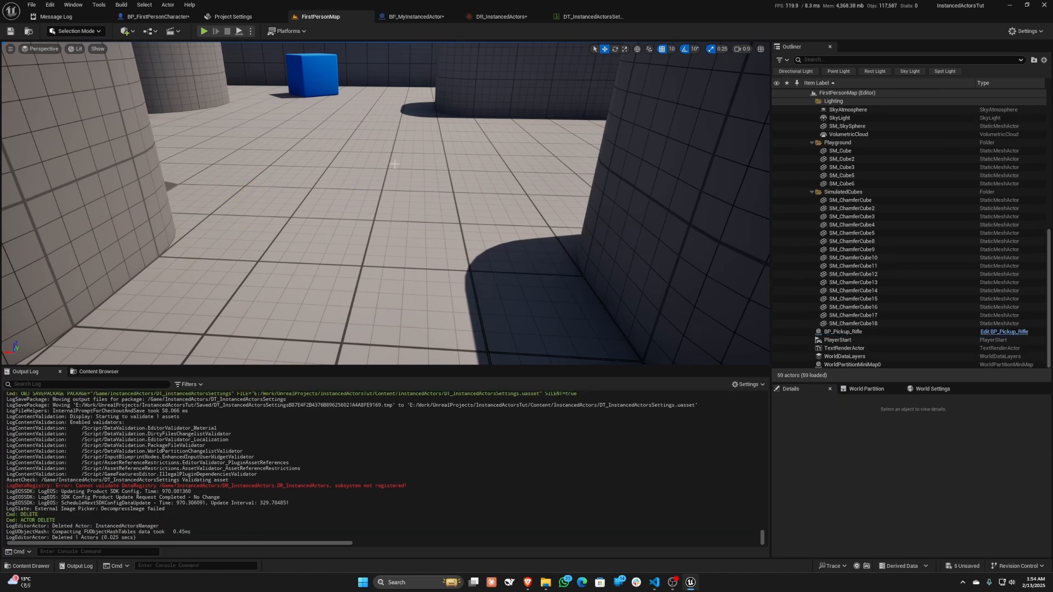
Step: Place three BP_MyInstancedActor pistols in a row on the floor between the rounded walls and select all three
right_drag(307, 307, 283, 327)
key(s)
click(99, 372)
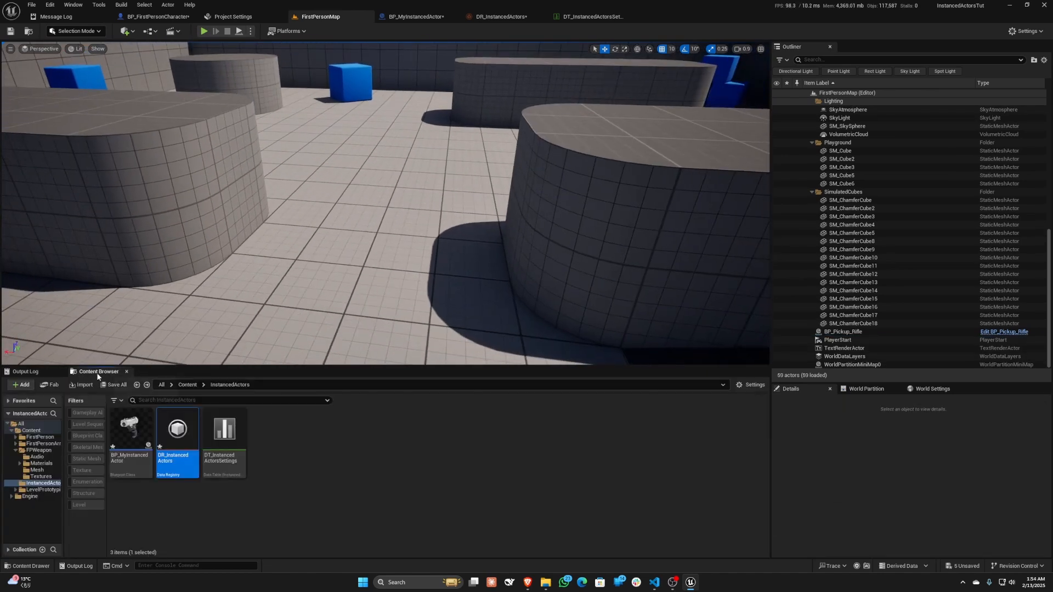
drag(131, 436, 378, 212)
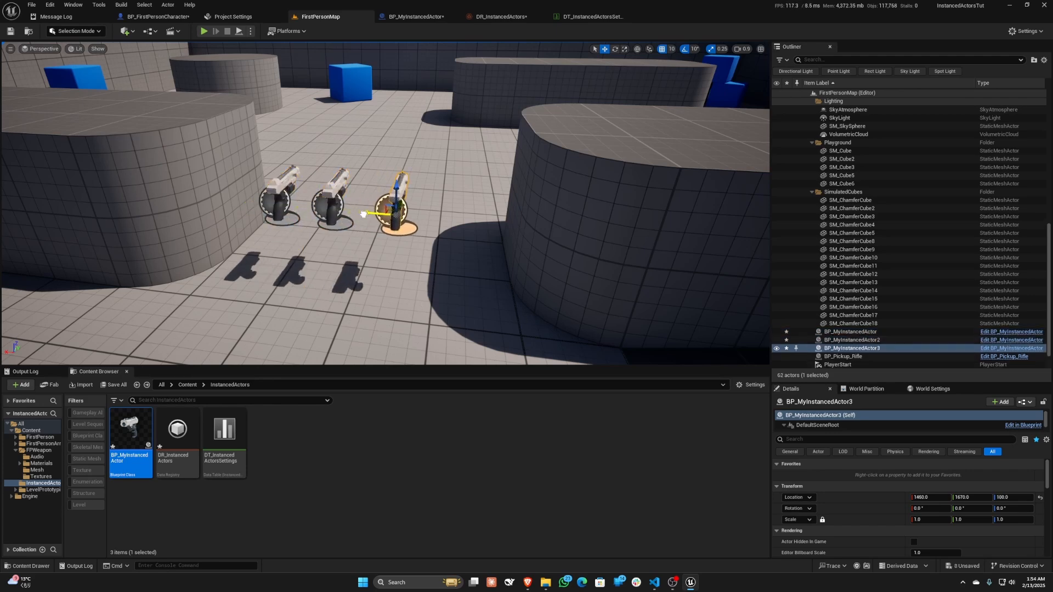
right_drag(379, 211, 302, 232)
key(w)
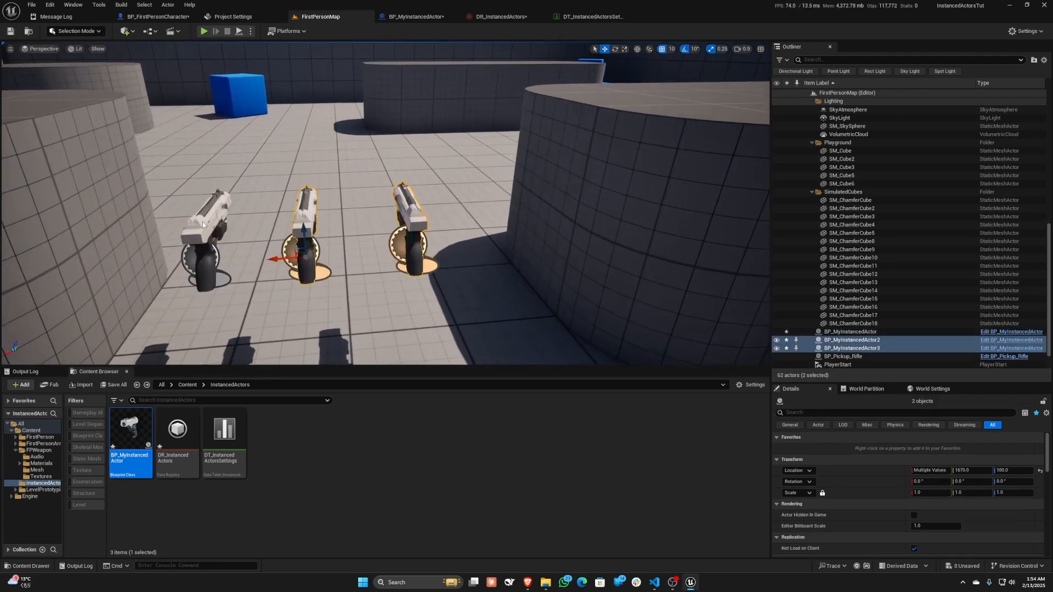
ctrl+click(202, 222)
Step: Clear the Message Log and convert the three selected pistols to instanced actors
click(77, 18)
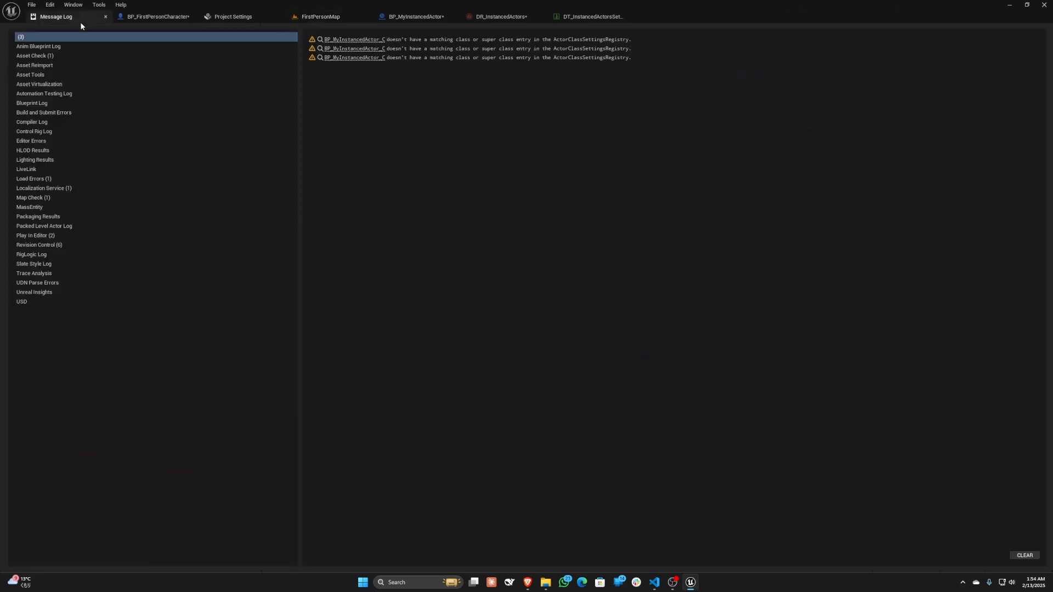
click(1025, 555)
click(311, 17)
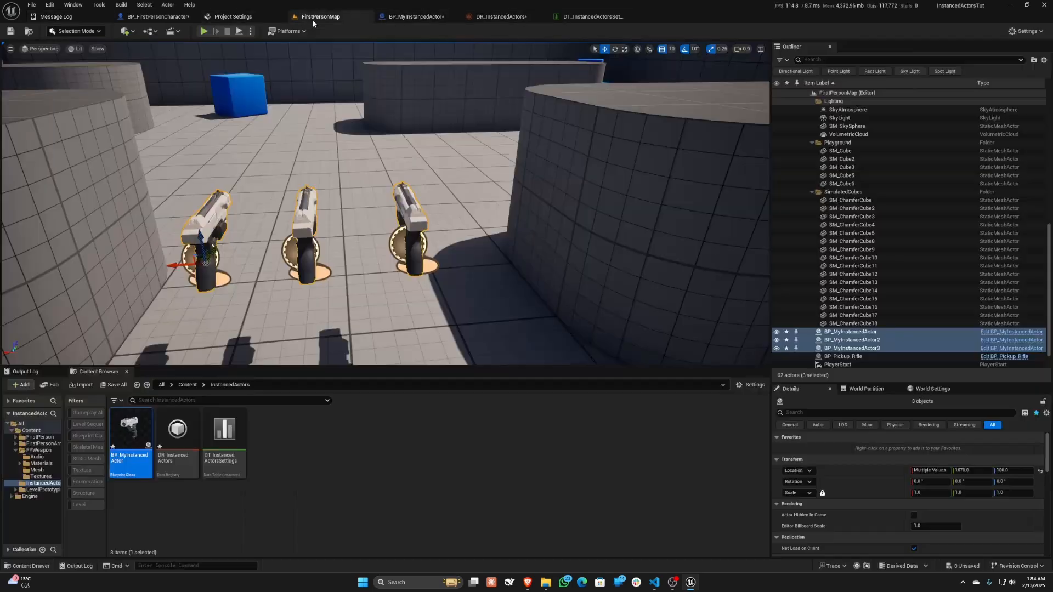
right_click(306, 223)
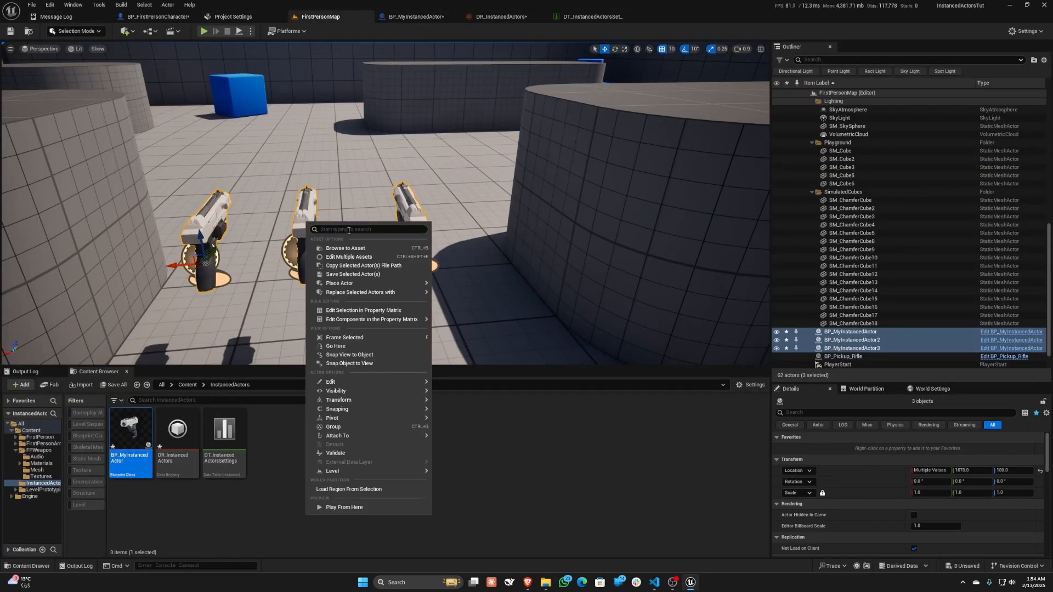
click(168, 4)
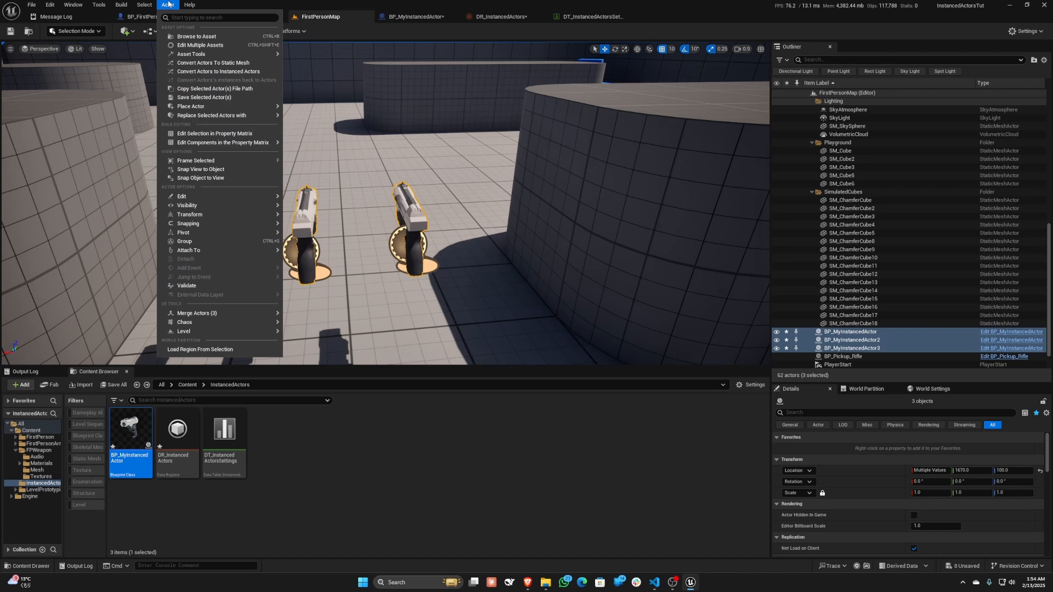
click(201, 75)
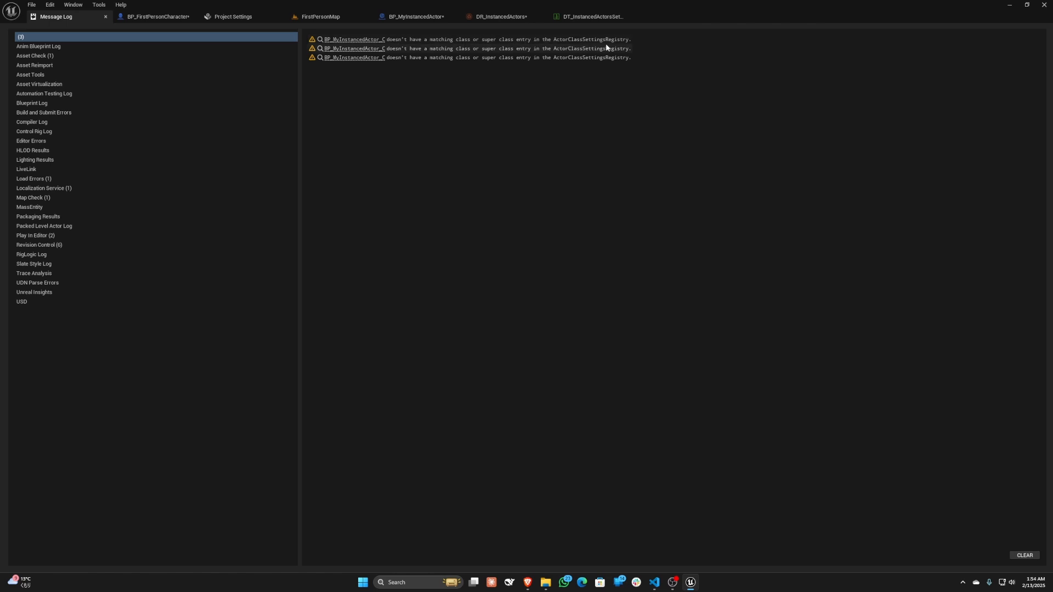
Step: Rename the BP_MyInstancedActor row in DT_InstancedActorsSettings to BP_MyInstancedActor_C
click(340, 17)
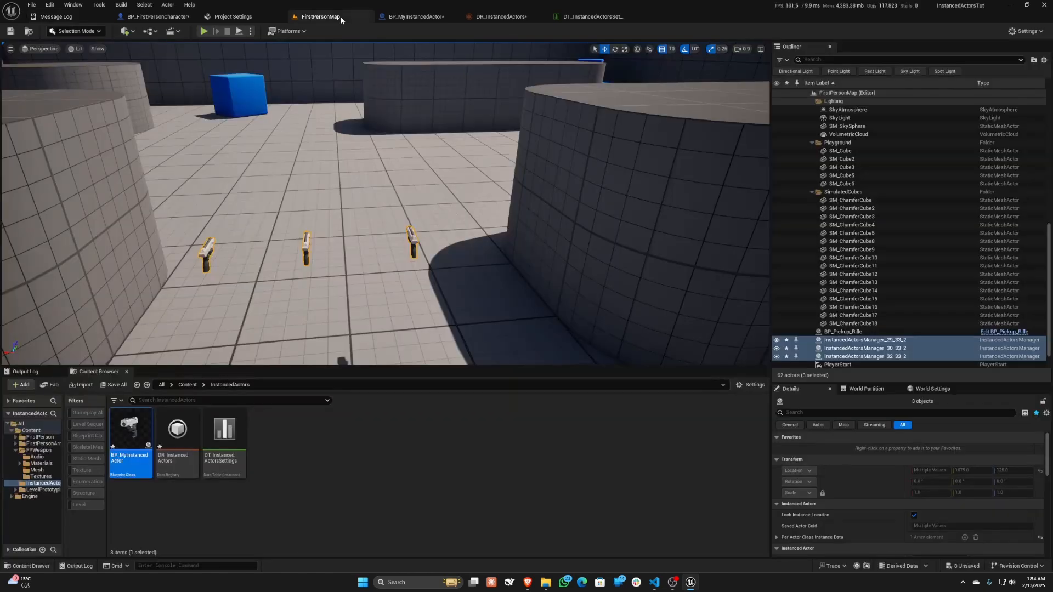
click(131, 458)
key(ctrl+c)
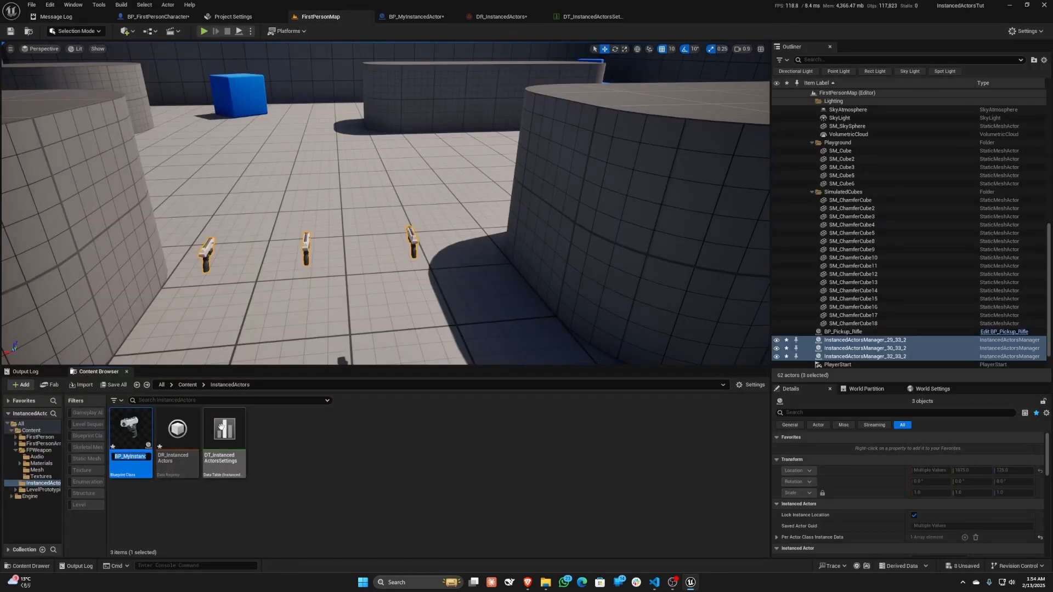
click(420, 17)
click(568, 17)
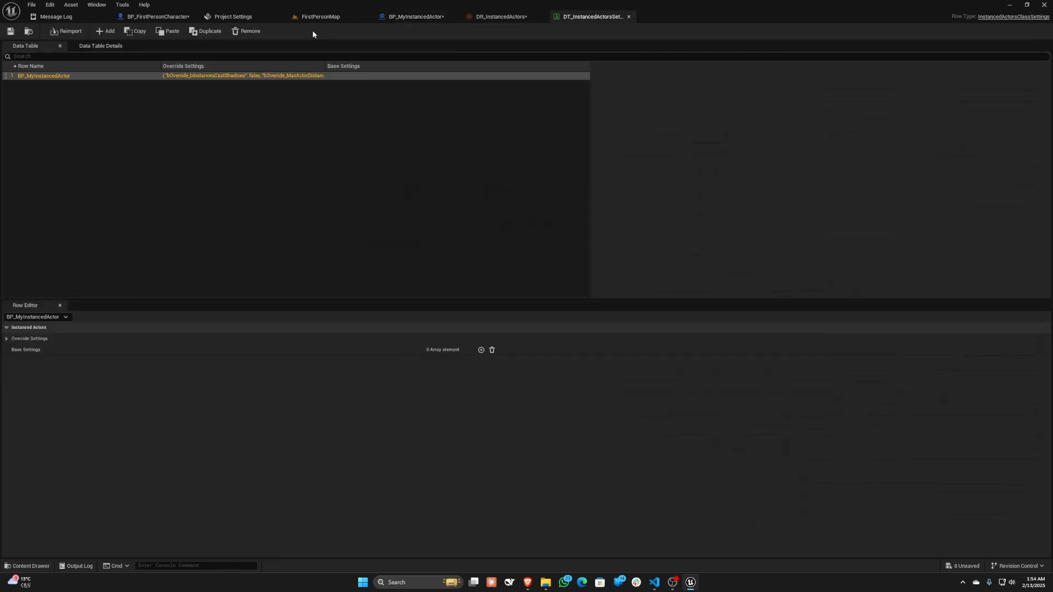
double_click(67, 77)
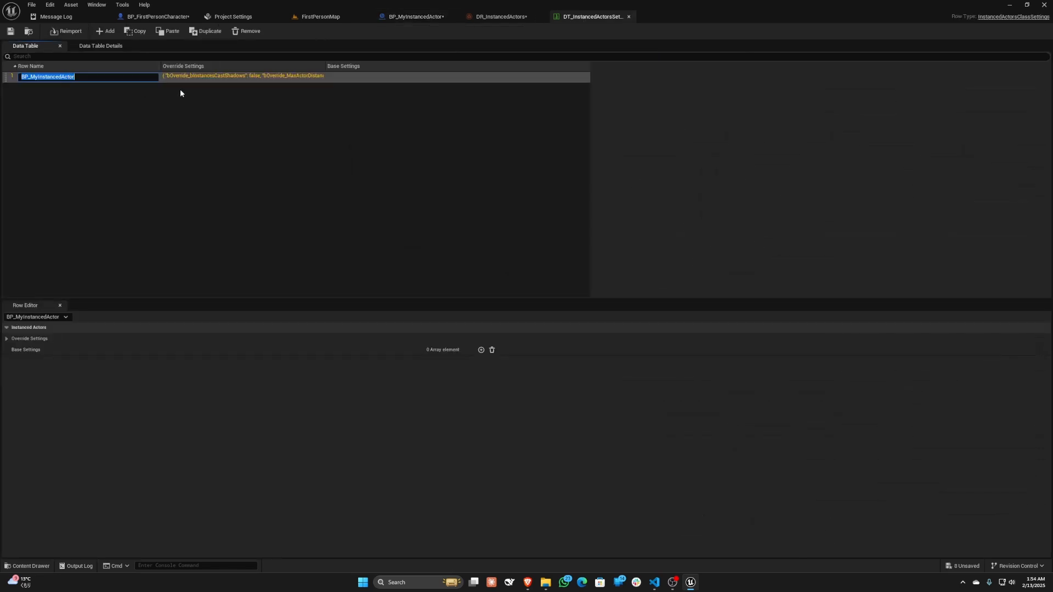
key(ctrl+v)
text(_C)
key(Return)
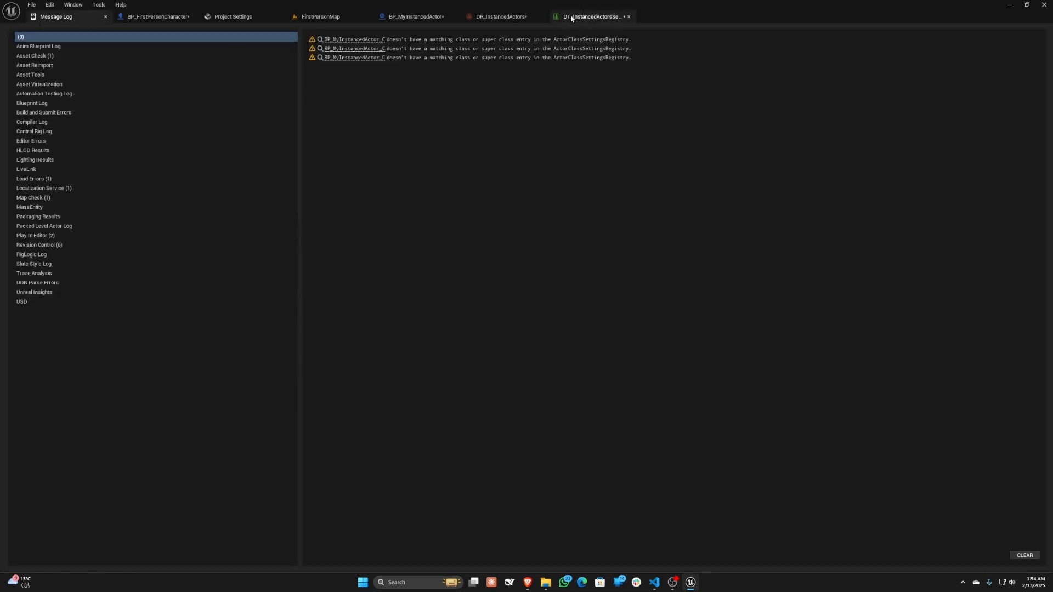
Step: Save DT_InstancedActorsSettings and refresh the registry preview of DR_InstancedActors
click(486, 19)
click(565, 18)
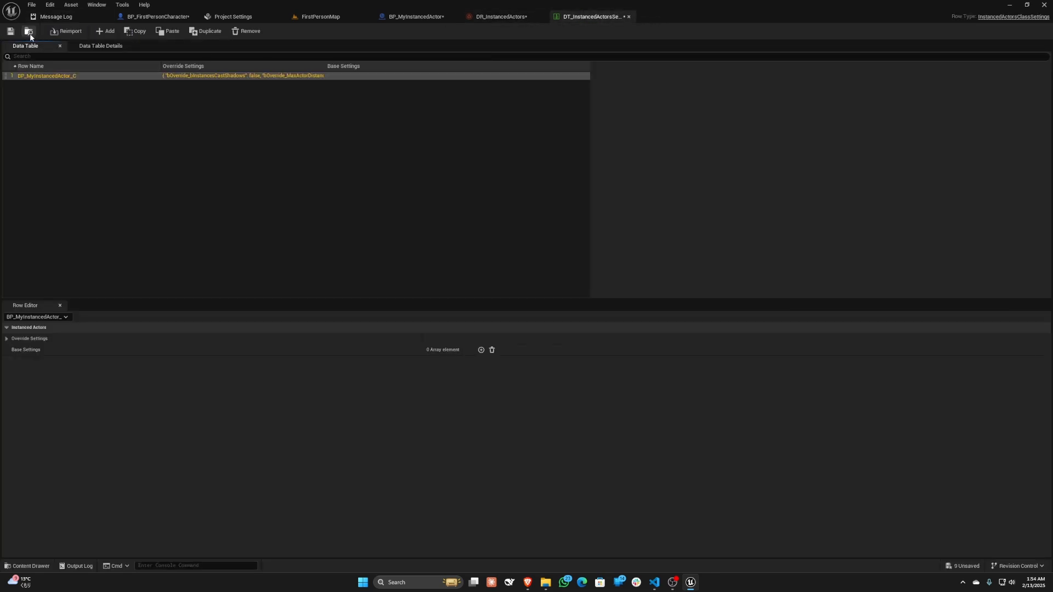
click(10, 31)
click(492, 20)
click(65, 34)
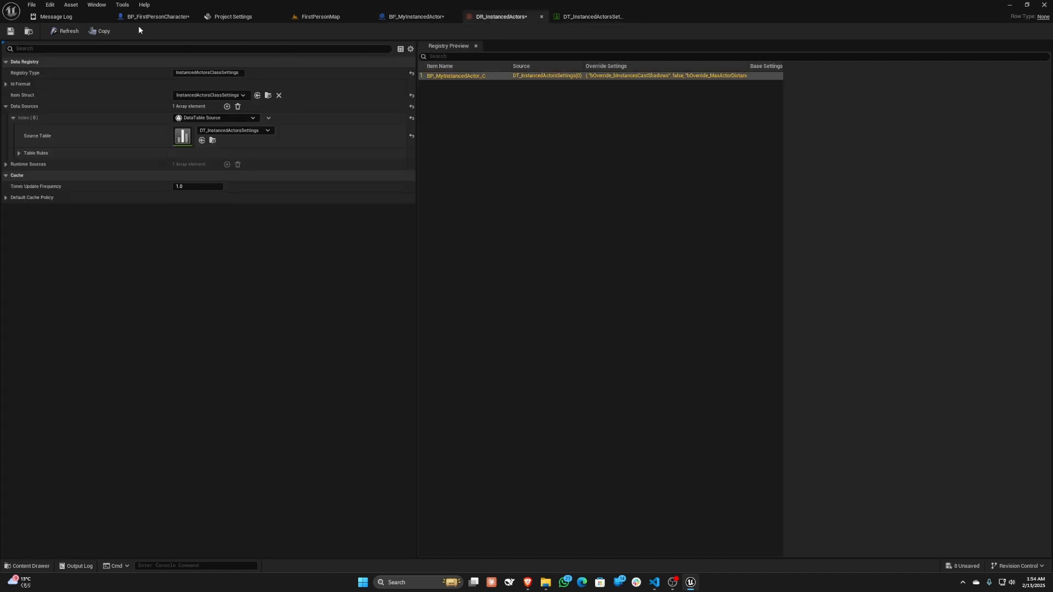
Step: Delete the three InstancedActorsManager actors from FirstPersonMap
click(324, 17)
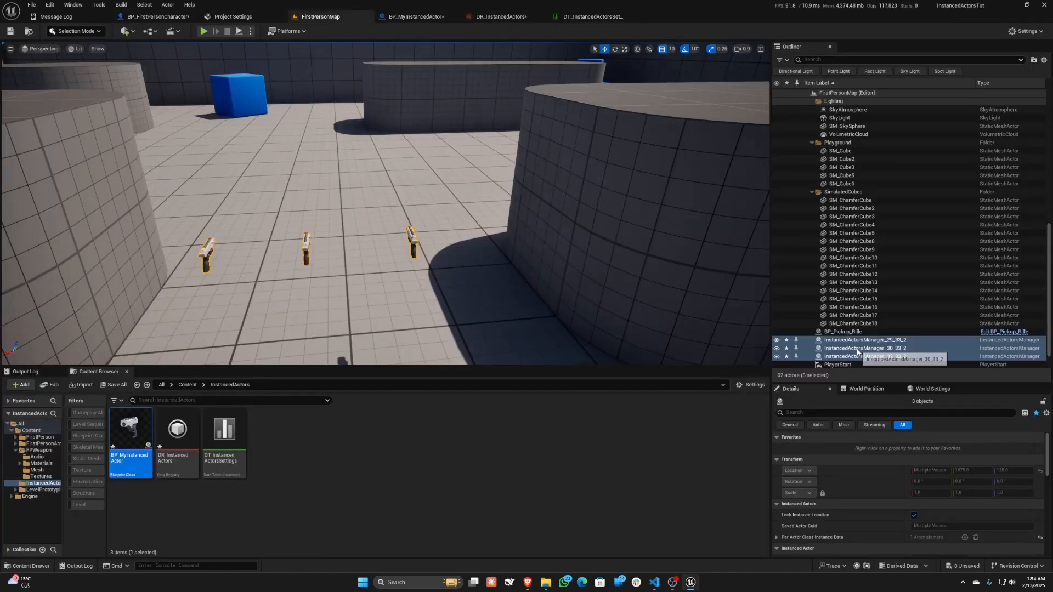
click(845, 331)
click(853, 348)
click(852, 356)
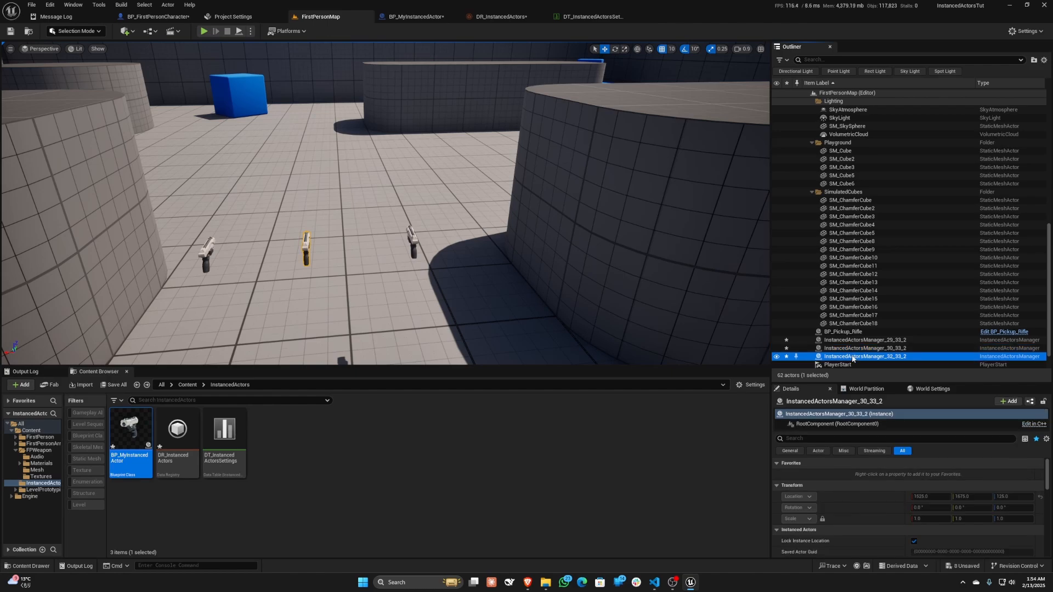
key(Delete)
click(853, 348)
key(Delete)
click(851, 341)
key(Delete)
Step: Place three new BP_MyInstancedActor pistols in a row on the floor between the rounded blocks
right_drag(568, 250, 568, 277)
key(s)
scroll(567, 249, up, 1)
key(w)
scroll(568, 249, up, 4)
key(s)
drag(125, 442, 492, 204)
key(f)
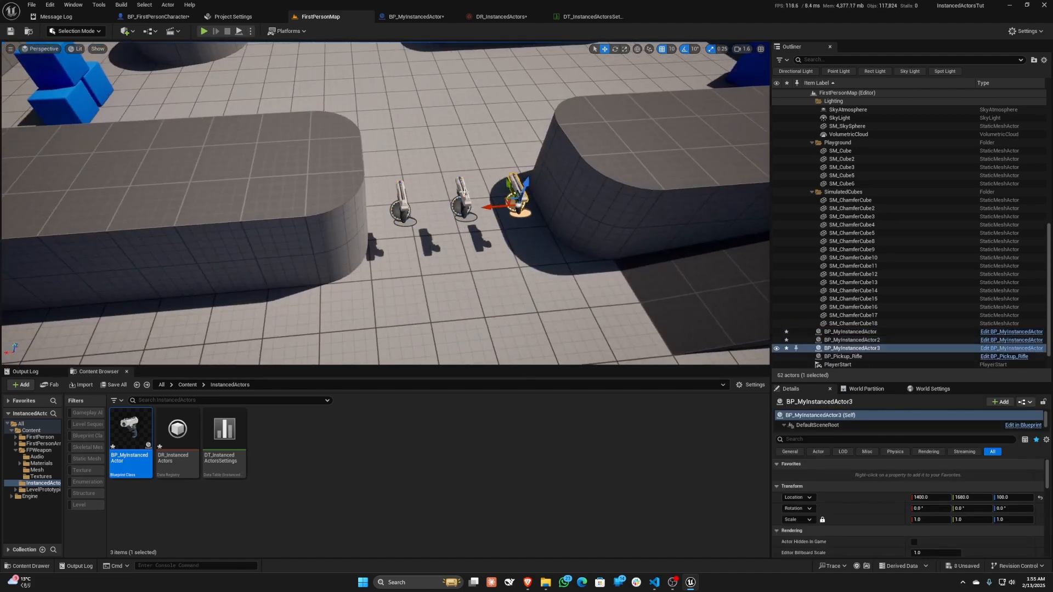
Step: Select all three placed pistols and convert them to instanced actors
ctrl+click(459, 195)
ctrl+click(403, 202)
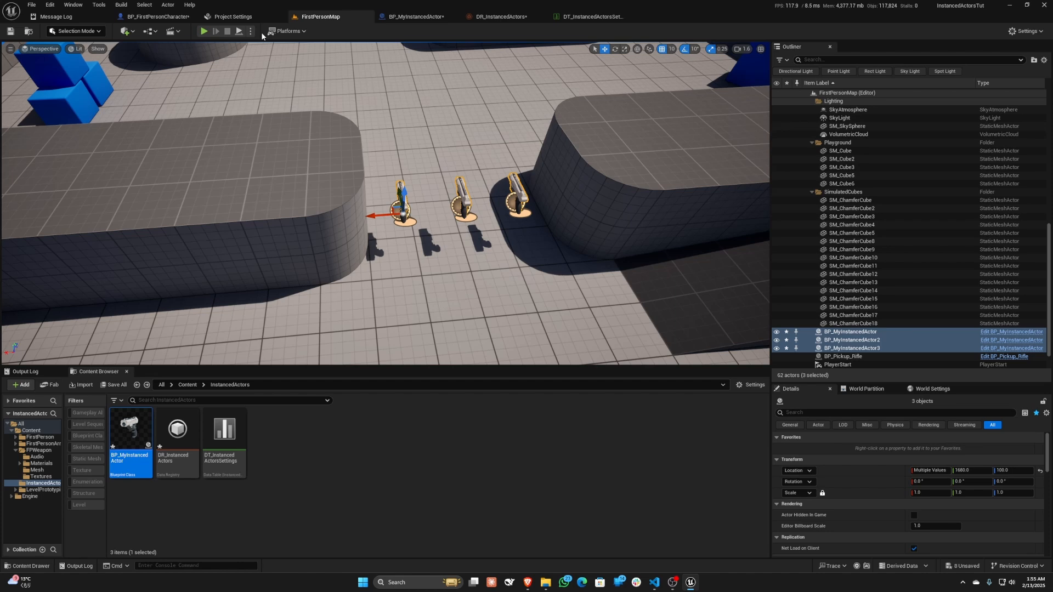
click(165, 5)
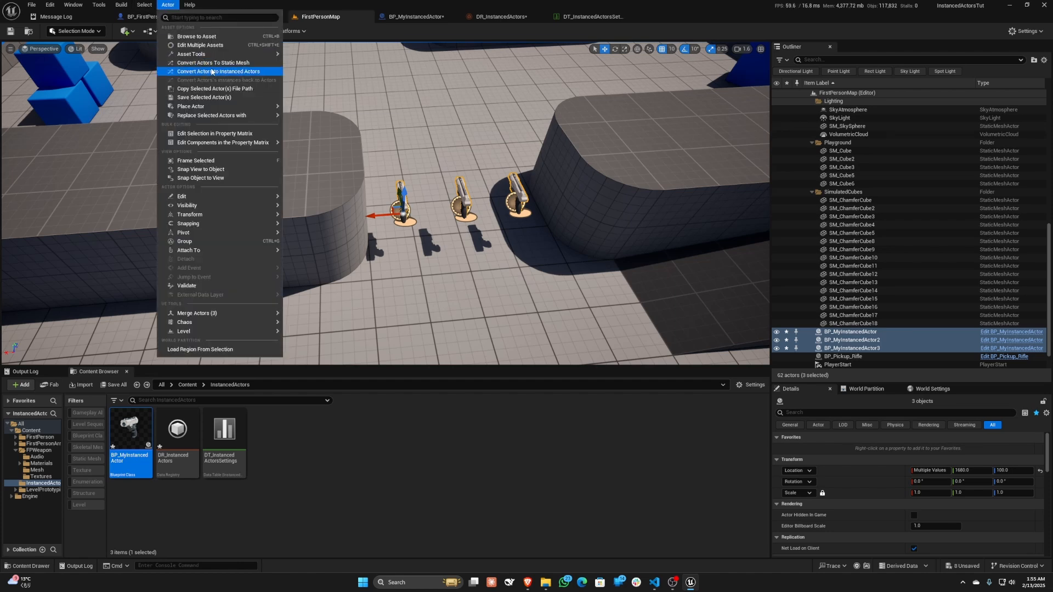
click(210, 68)
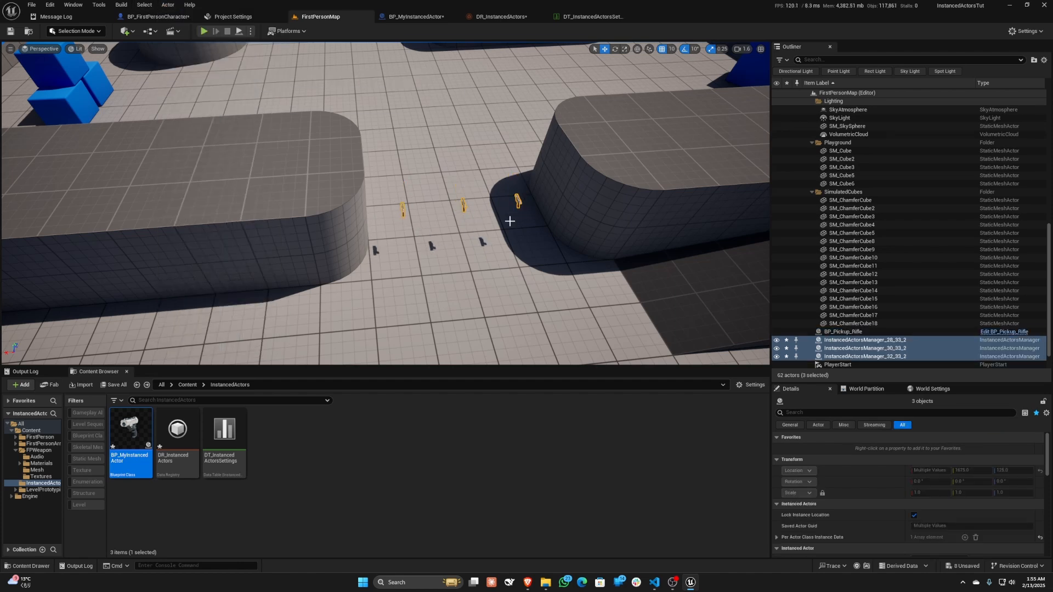
Step: Review the conversion warnings in the Message Log, clear them and return to FirstPersonMap
click(56, 17)
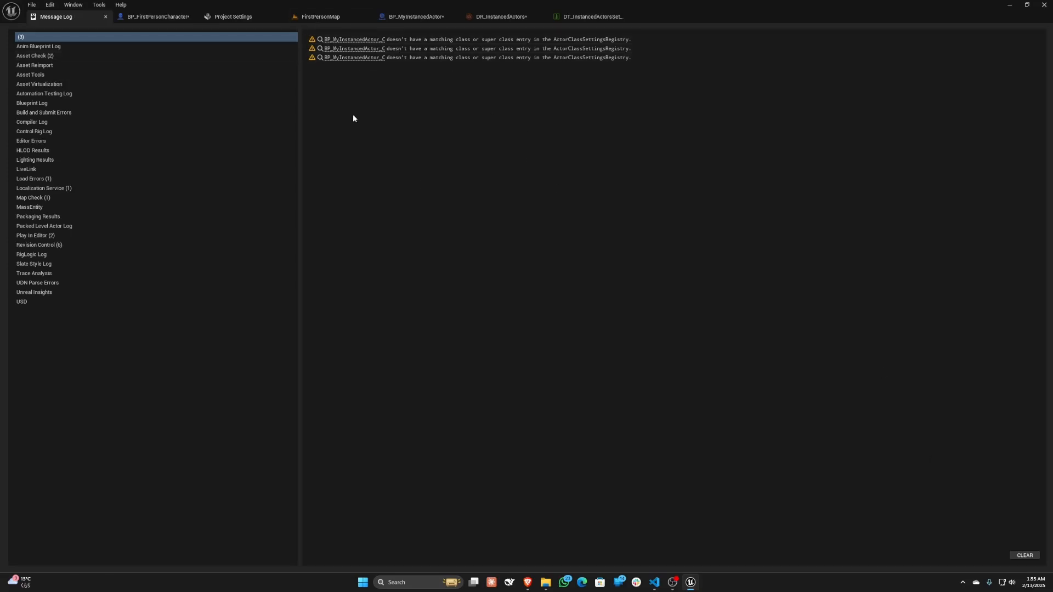
click(1022, 555)
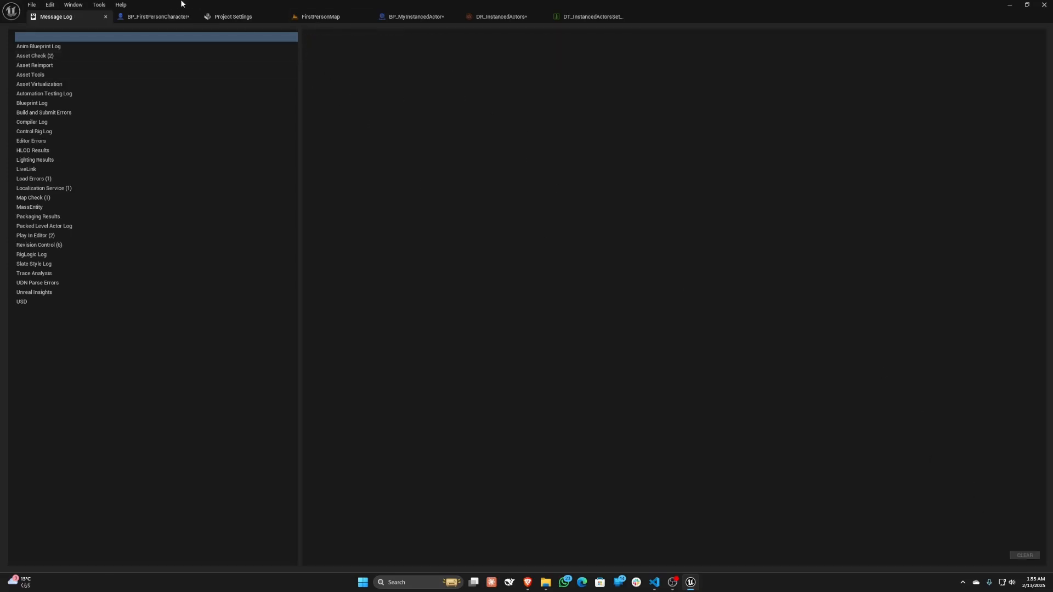
click(321, 17)
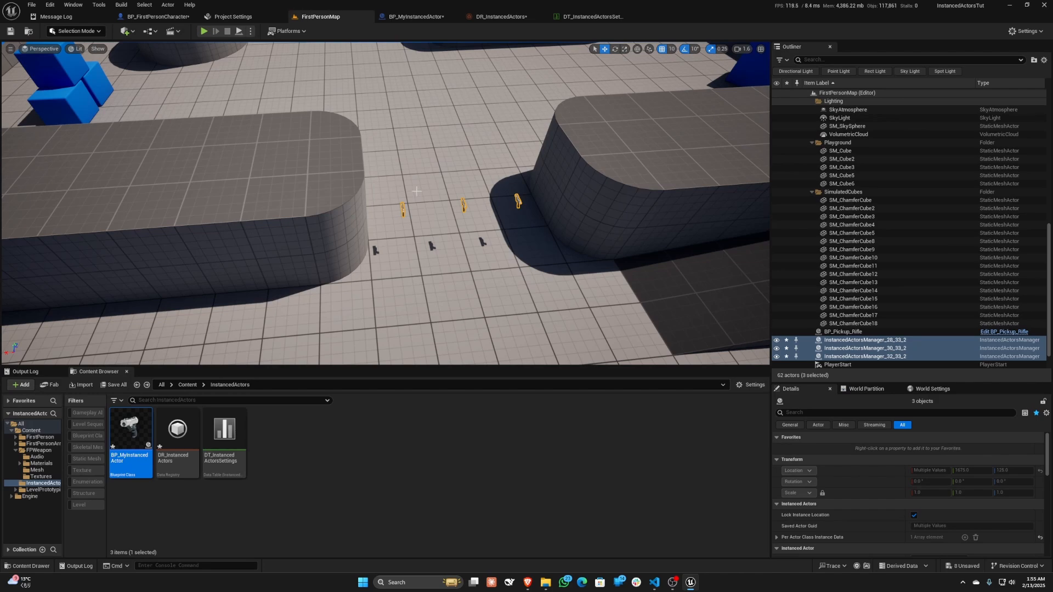
Step: Remove the newly converted pistols by deleting their InstancedActorsManager actors
key(w)
mouse_move(417, 191)
right_down()
mouse_move(439, 159)
mouse_move(417, 191)
right_up()
key(s)
click(854, 349)
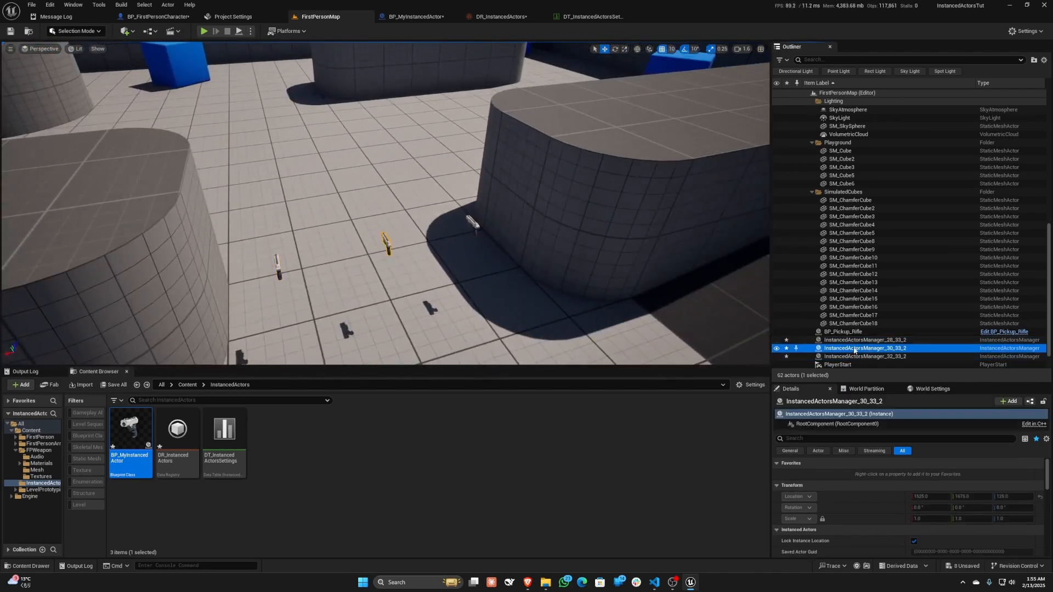
key(Delete)
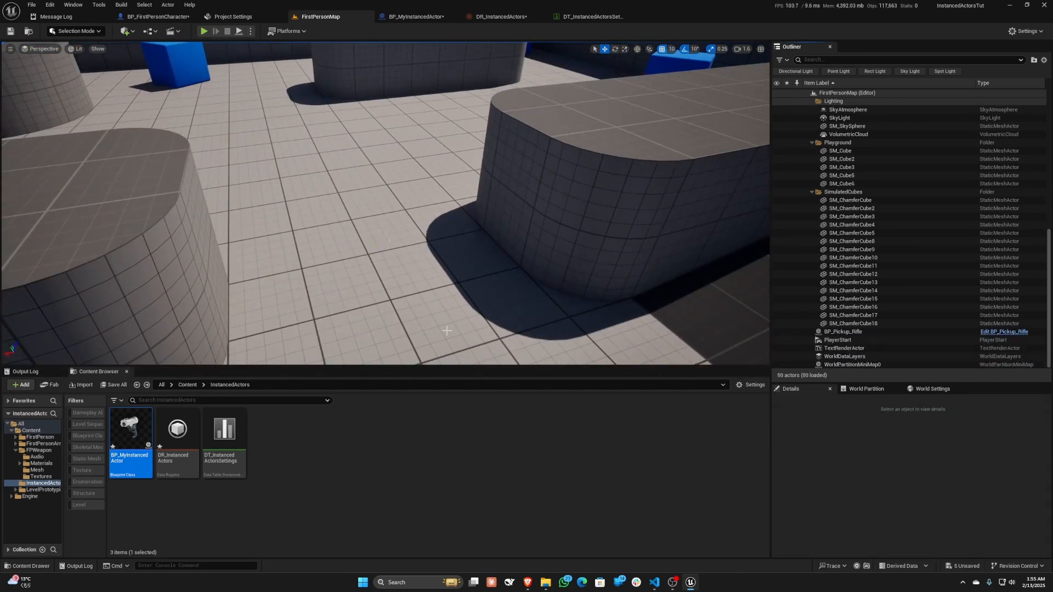
Step: Place three BP_MyInstancedActor pistols in a row on the floor and convert them to instanced actors
drag(131, 431, 357, 219)
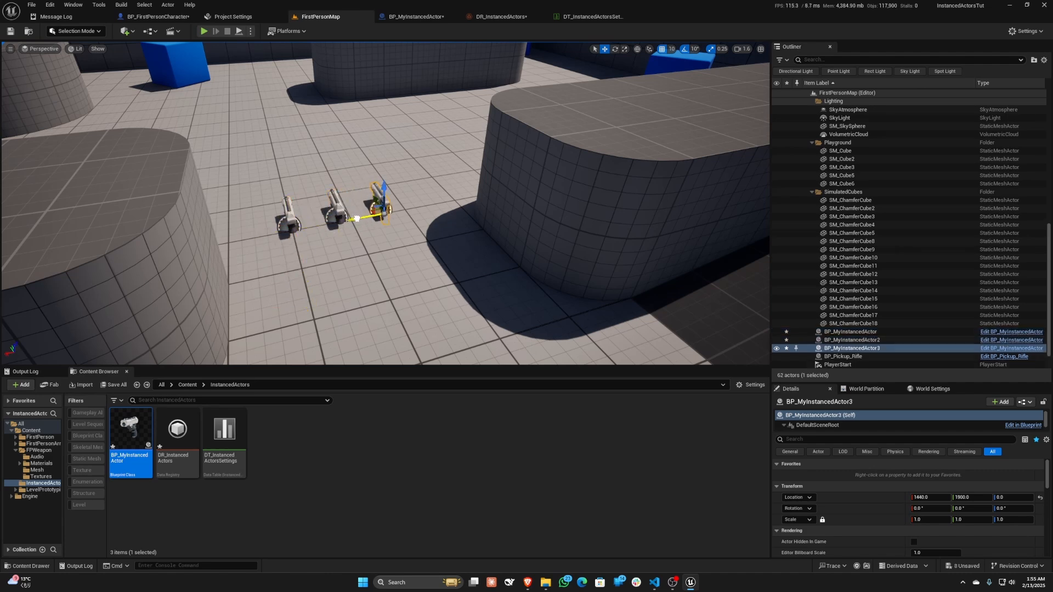
ctrl+click(336, 209)
ctrl+click(288, 217)
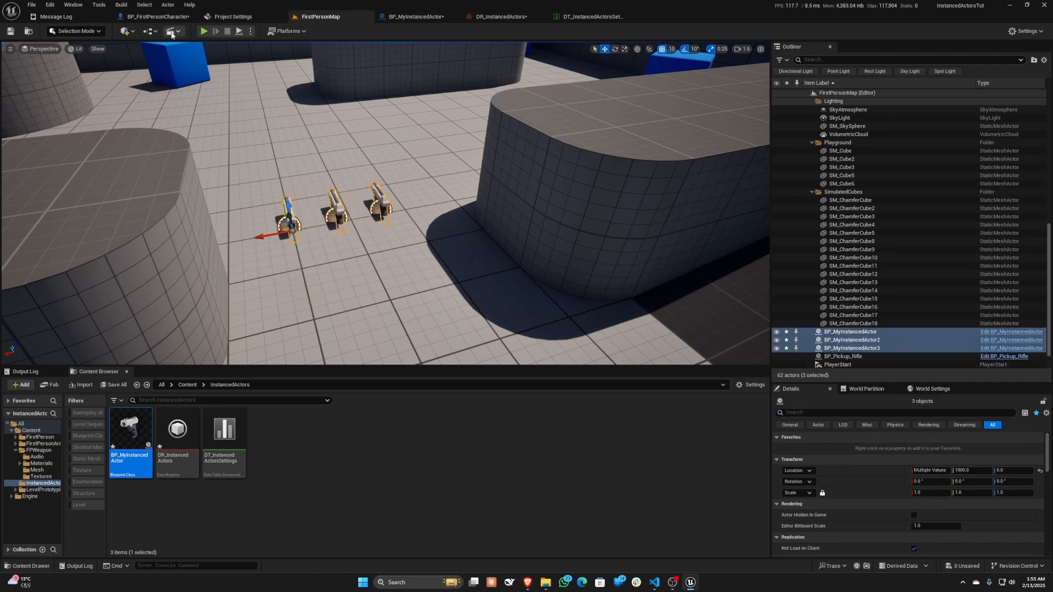
click(166, 5)
click(217, 70)
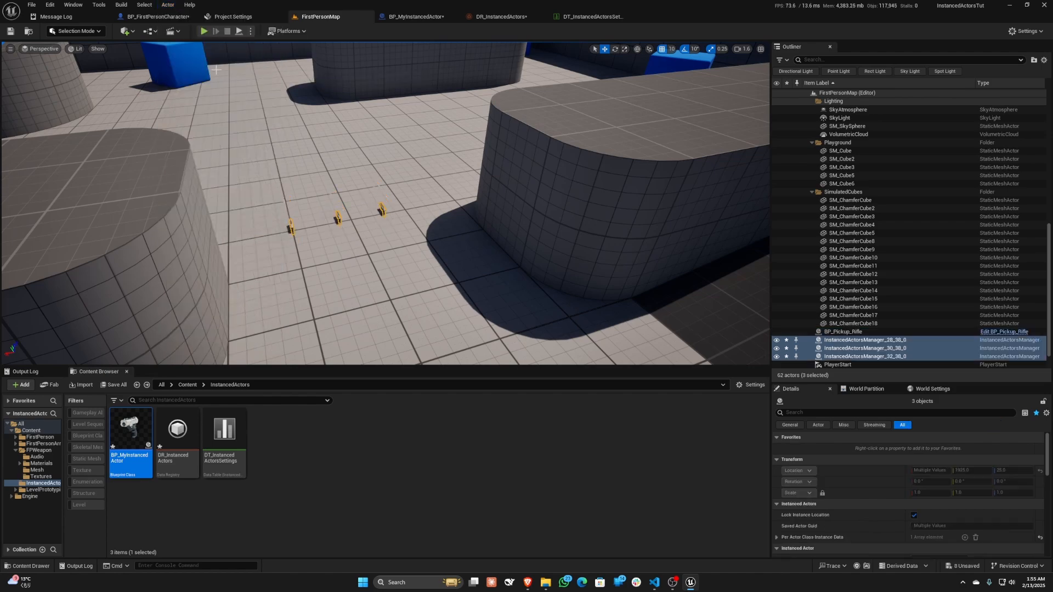
Step: Check the Message Log for ActorClassSettingsRegistry warnings from the latest conversion, then return to FirstPersonMap
click(54, 17)
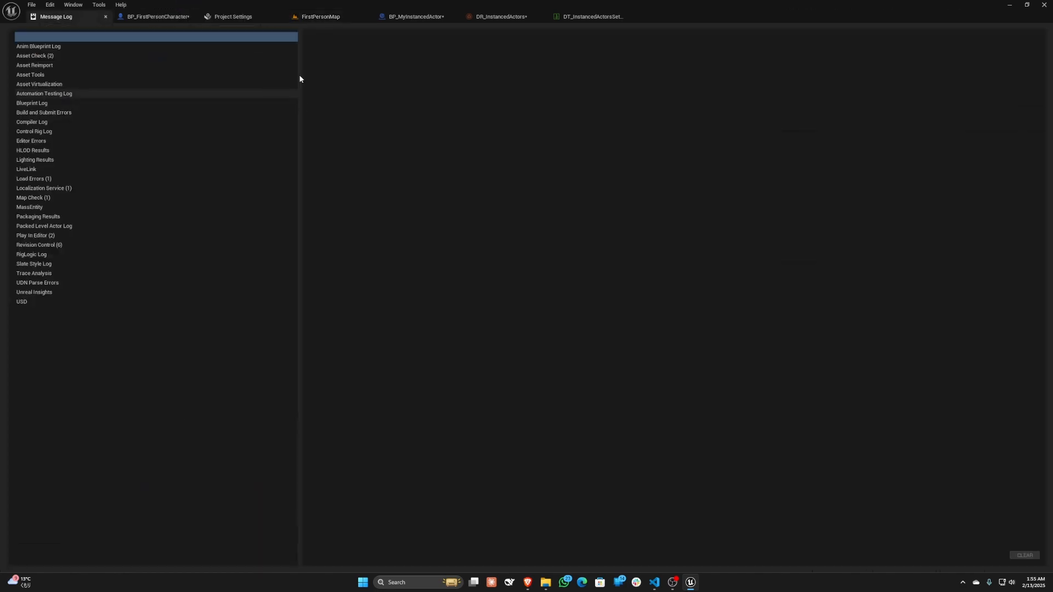
click(254, 17)
click(321, 17)
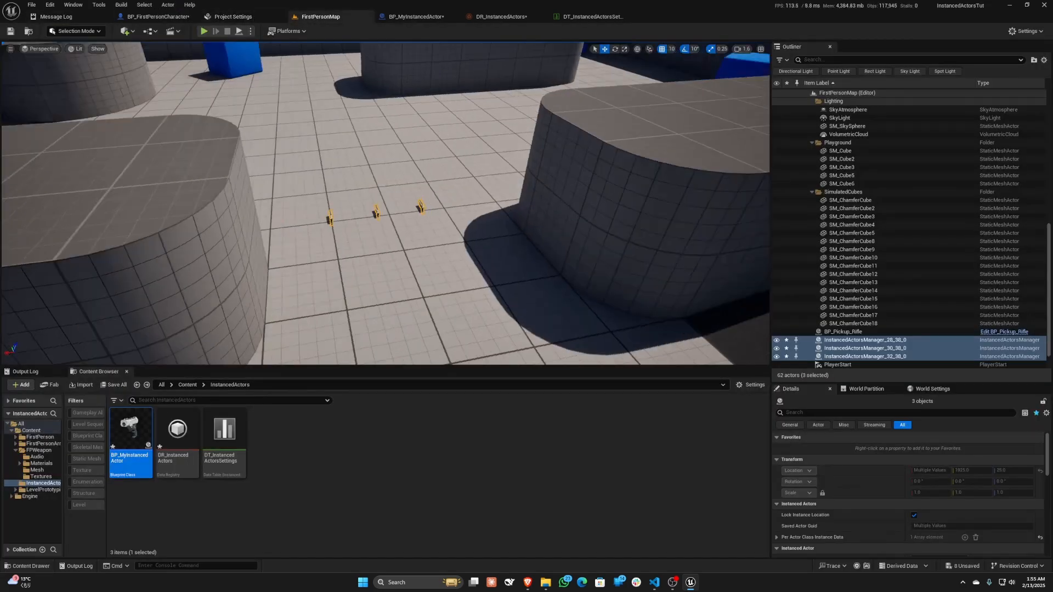
Step: Examine the three converted pistols up close in the level, selecting individual instances to see which manager holds them
key(a)
right_drag(385, 203, 478, 211)
key(w)
key(s)
click(144, 195)
right_drag(144, 195, 122, 182)
key(s)
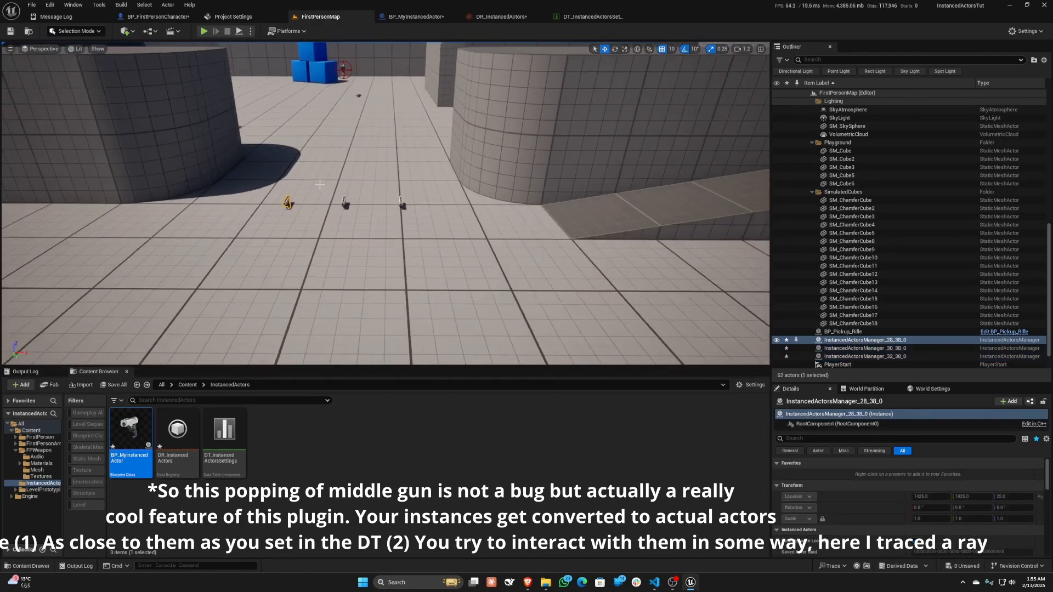
click(345, 205)
key(w)
right_drag(345, 206, 374, 275)
key(s)
key(w)
key(w)
scroll(324, 219, down, 5)
scroll(343, 242, up, 3)
key(s)
key(w)
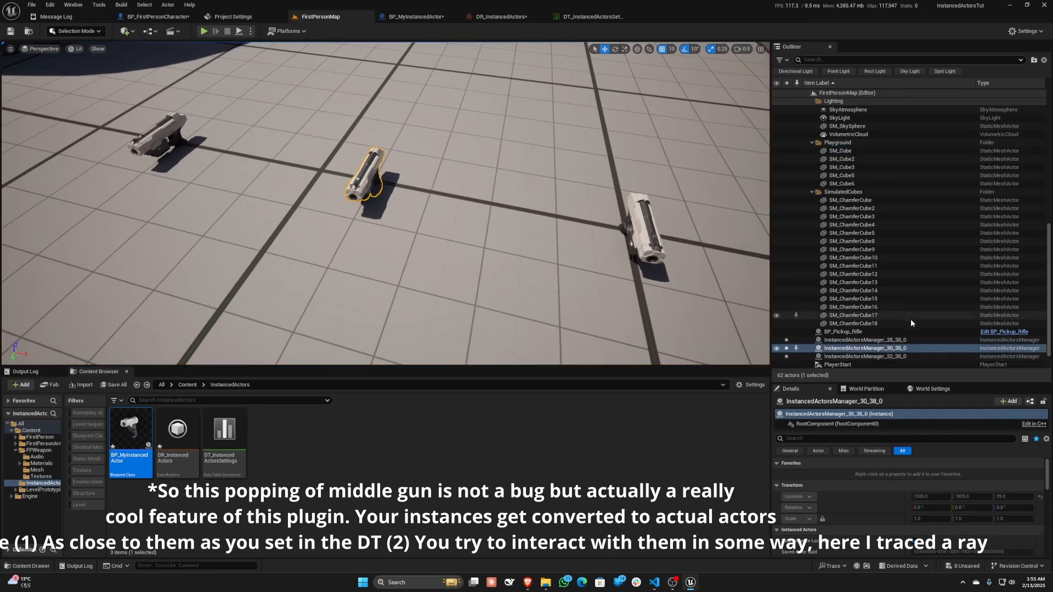
Step: Select the InstancedActorsManager actors one by one in the Outliner to compare which pistol each holds
scroll(910, 322, down, 1)
click(890, 315)
click(896, 324)
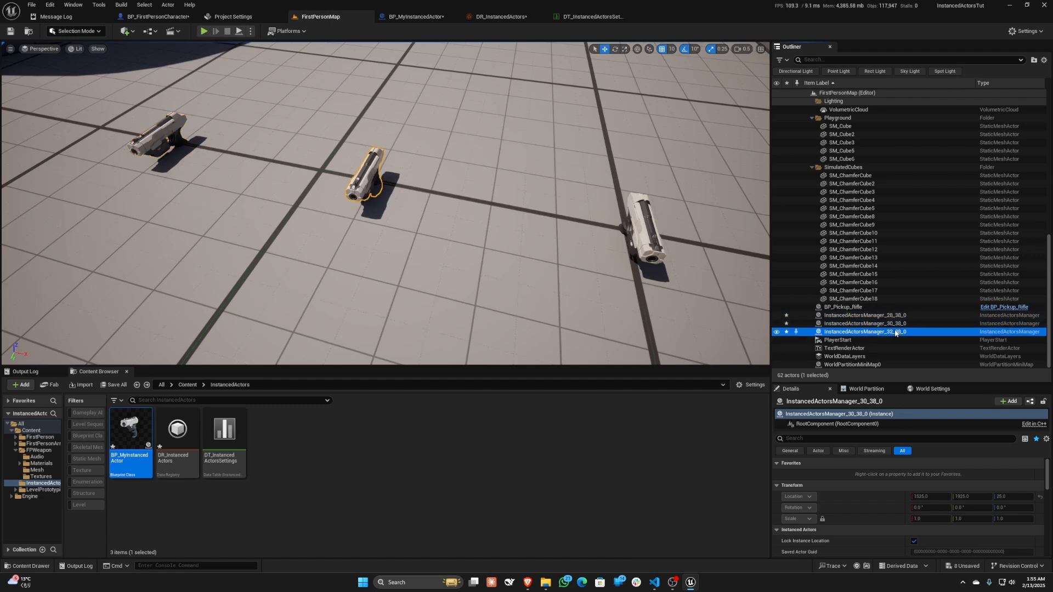
click(896, 316)
Step: Play-test the level, moving back and forth in front of the converted pistols with the trace, and stop the session
click(203, 31)
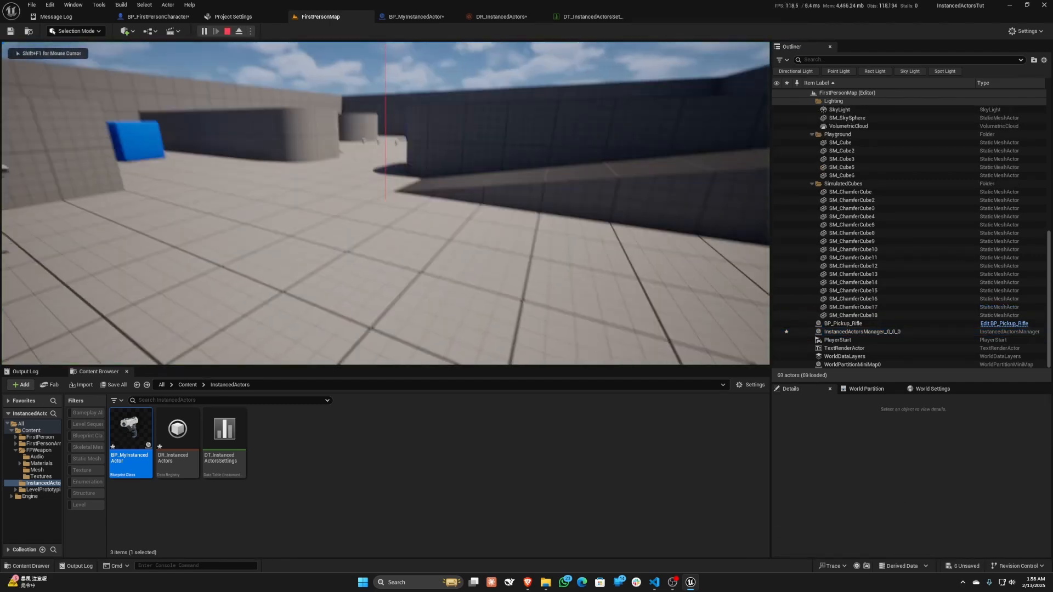
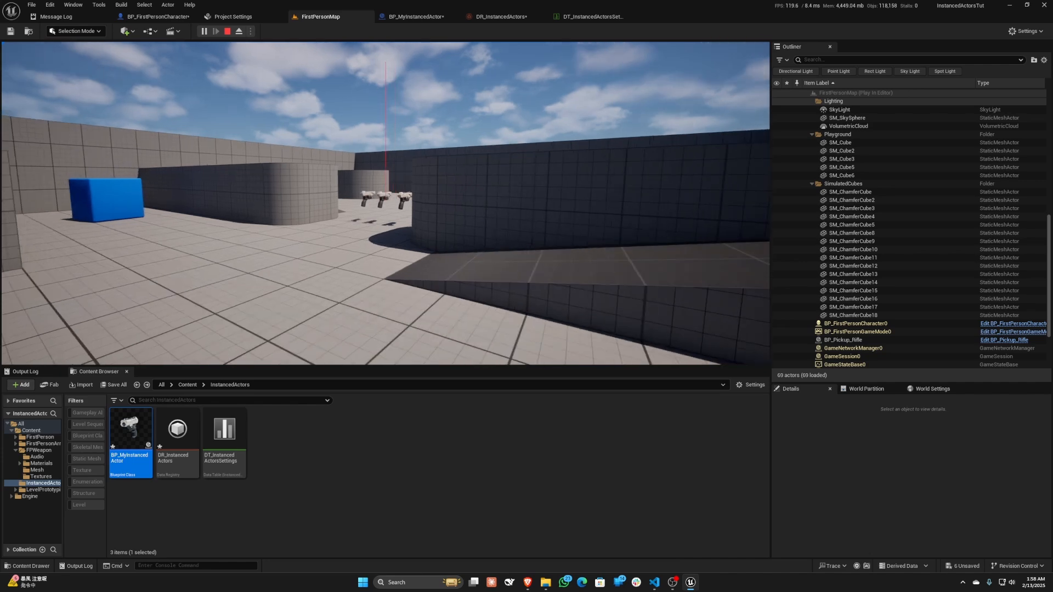
key(s)
key(w)
key(s)
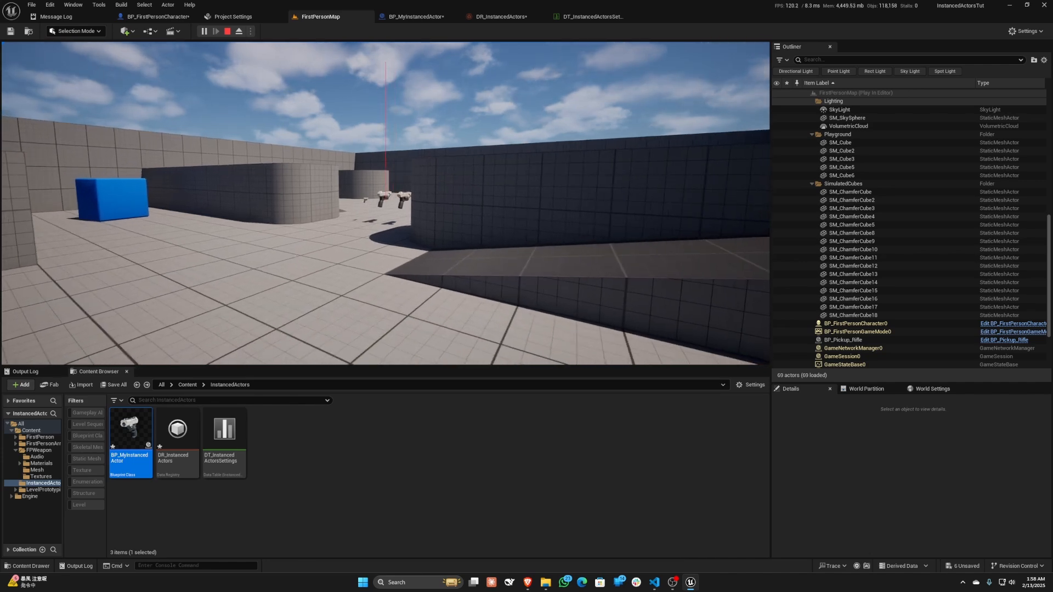
key(w)
key(s)
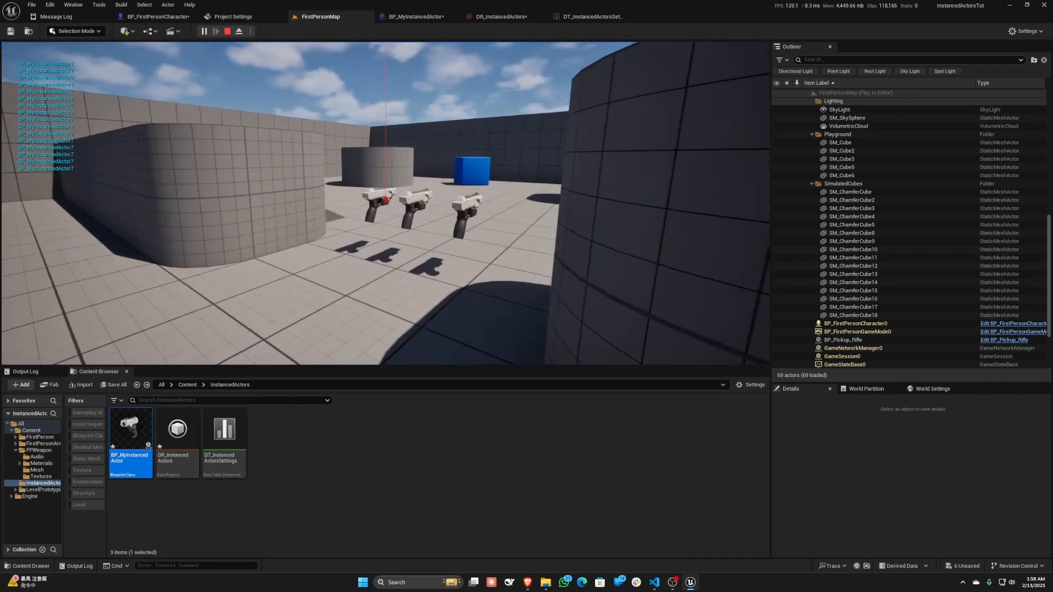
key(Escape)
Step: Open DT_InstancedActorsSettings and expand the Override Settings of the BP_MyInstancedActor_C row
right_drag(446, 244, 142, 236)
key(w)
key(d)
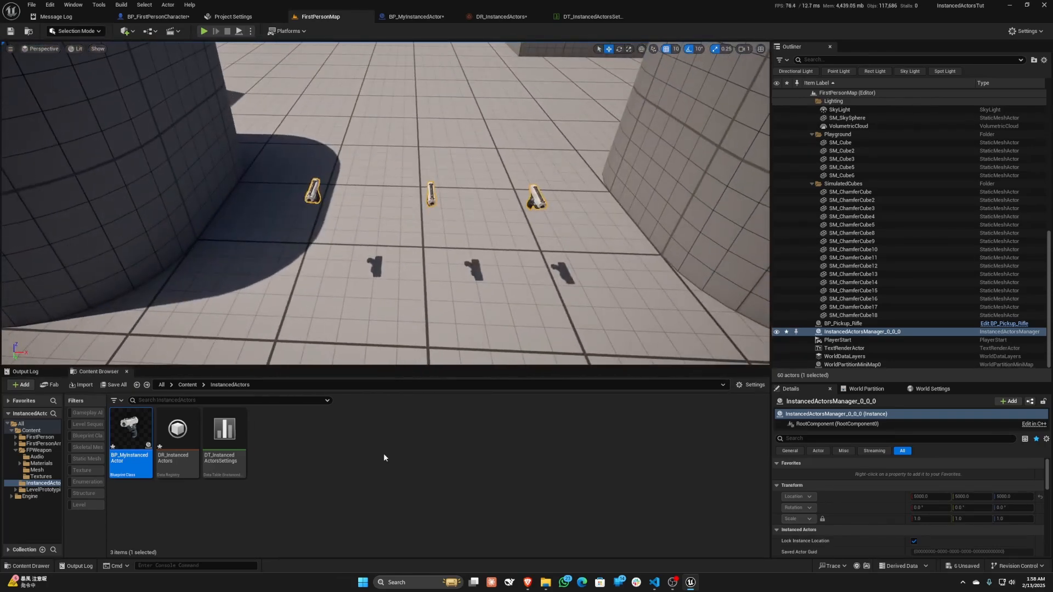
double_click(225, 435)
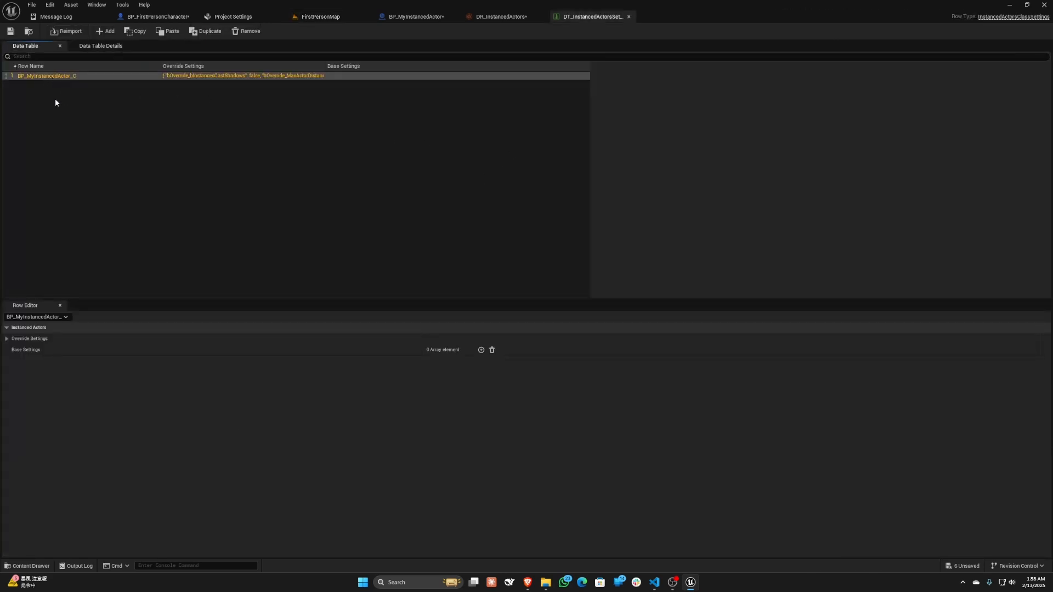
click(6, 339)
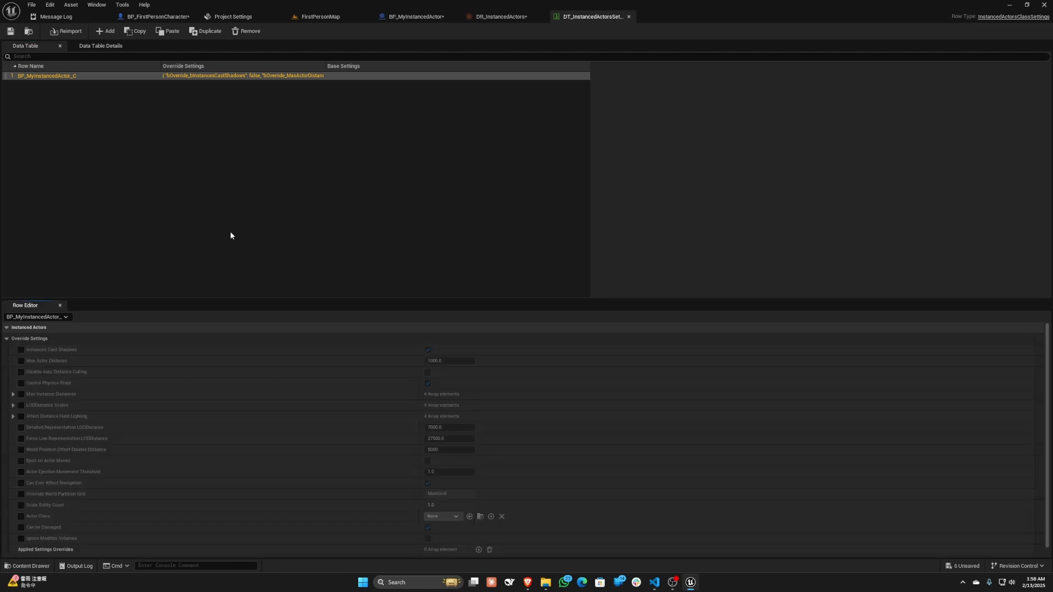
Step: Detach DT_InstancedActorsSettings into a floating window and place it over FirstPersonMap so the pistols stay in view
drag(576, 18, 583, 25)
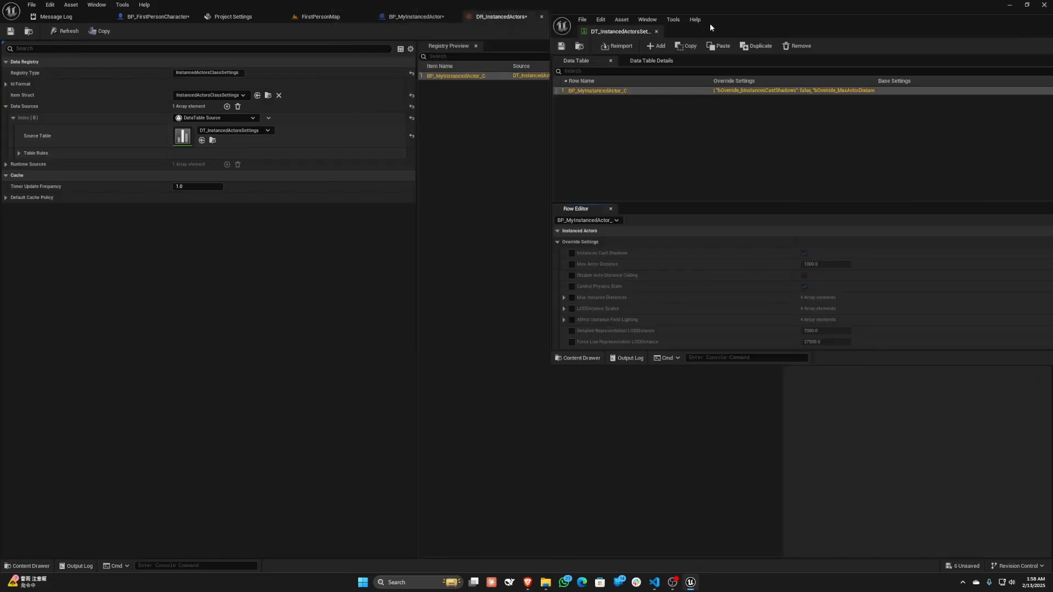
drag(710, 23, 373, 220)
click(334, 17)
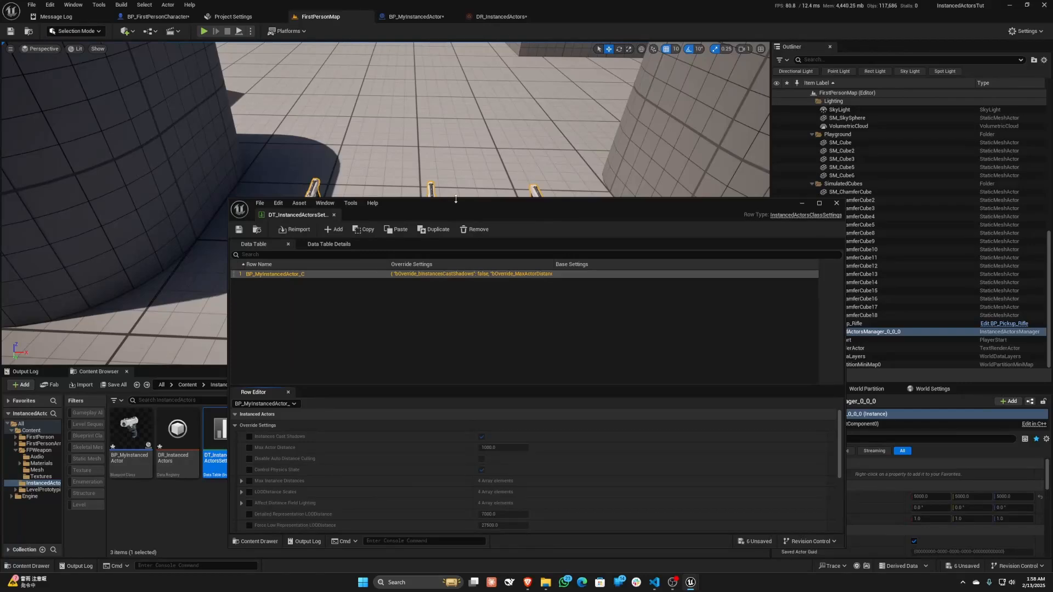
drag(496, 213, 463, 285)
right_drag(471, 195, 450, 236)
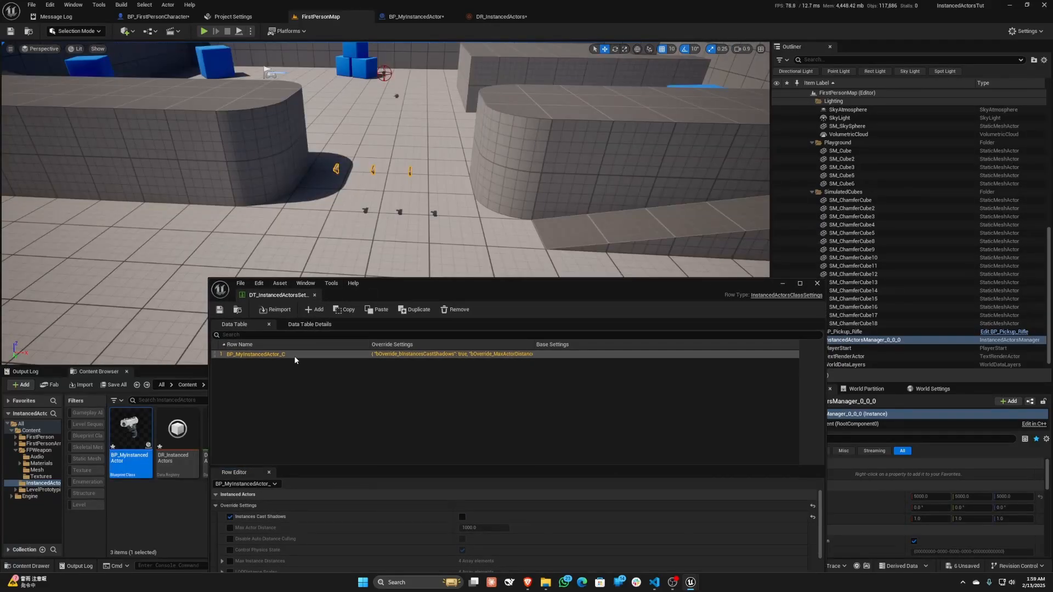
drag(389, 296, 354, 283)
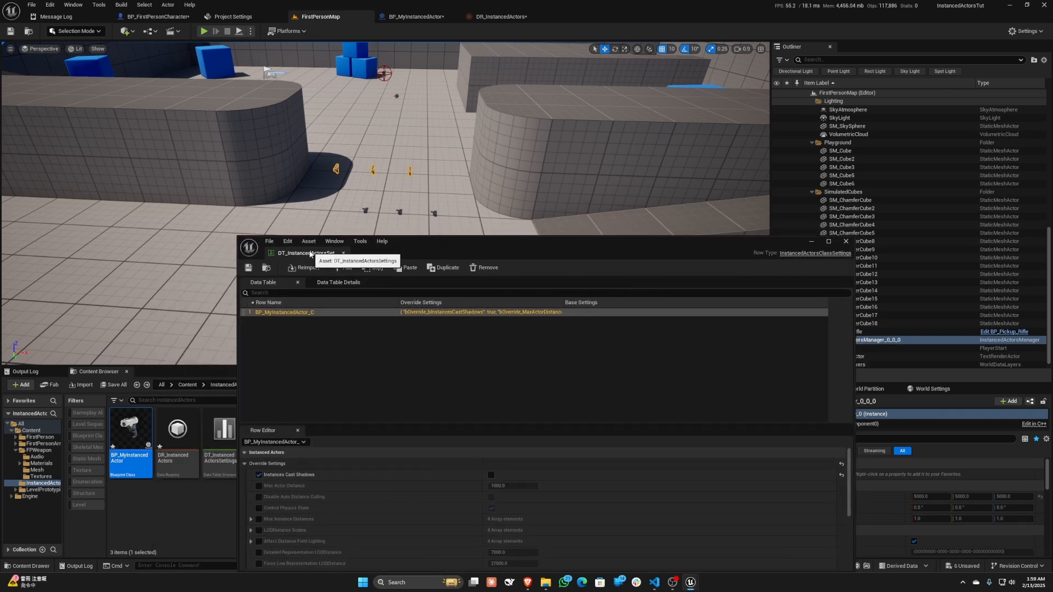
Step: Override Instances Cast Shadows as enabled and Max Actor Distance as 50 for the BP_MyInstancedActor_C row
click(260, 476)
click(259, 475)
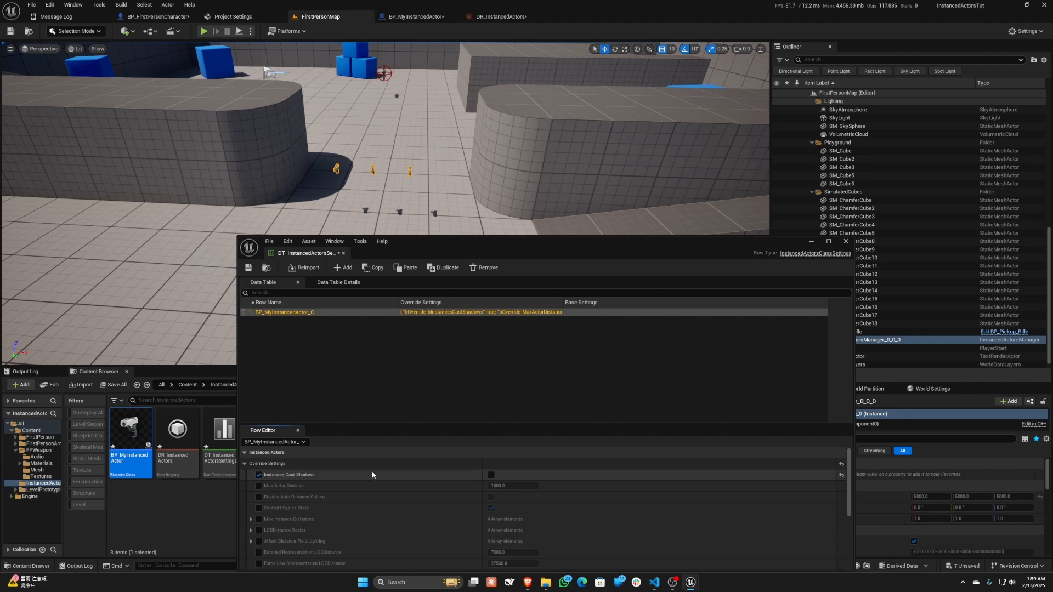
click(491, 475)
click(258, 486)
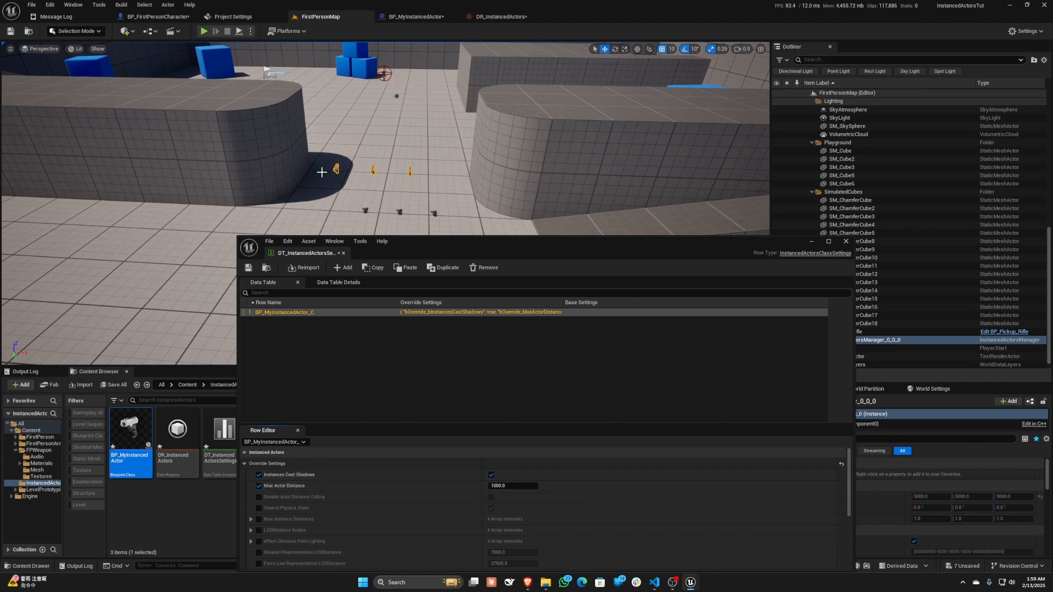
click(497, 486)
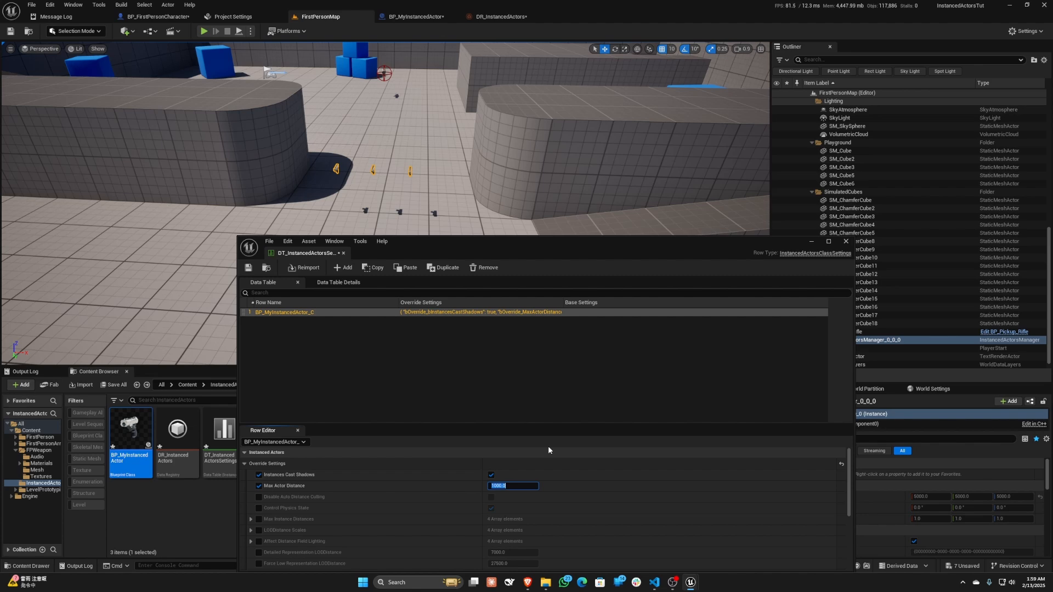
text(50)
key(Return)
Step: Delete the InstancedActorsManager holding the three converted pistols from the level
drag(457, 248, 384, 285)
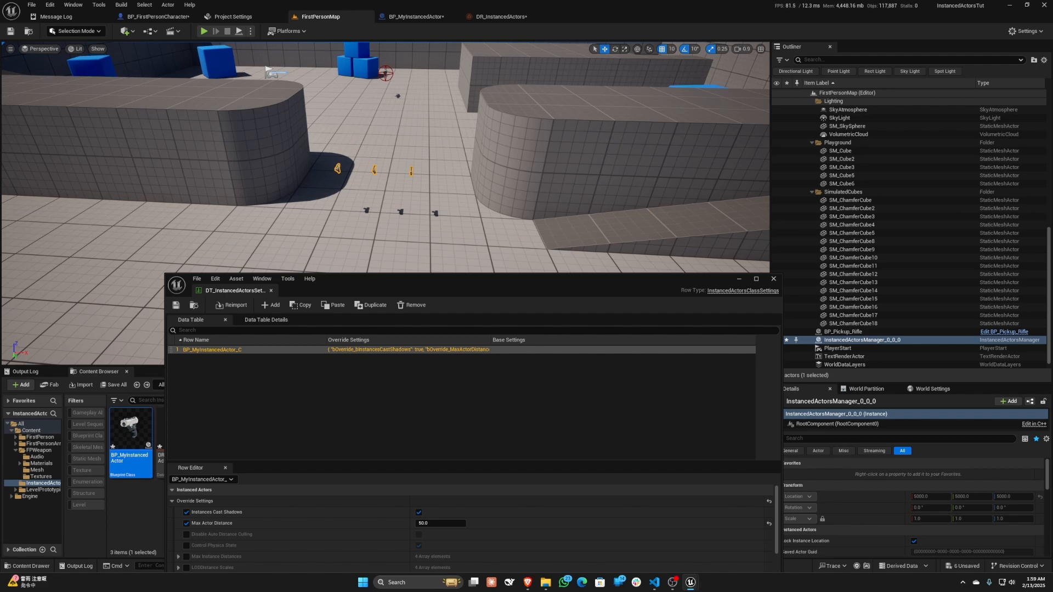
click(375, 171)
click(376, 169)
key(Delete)
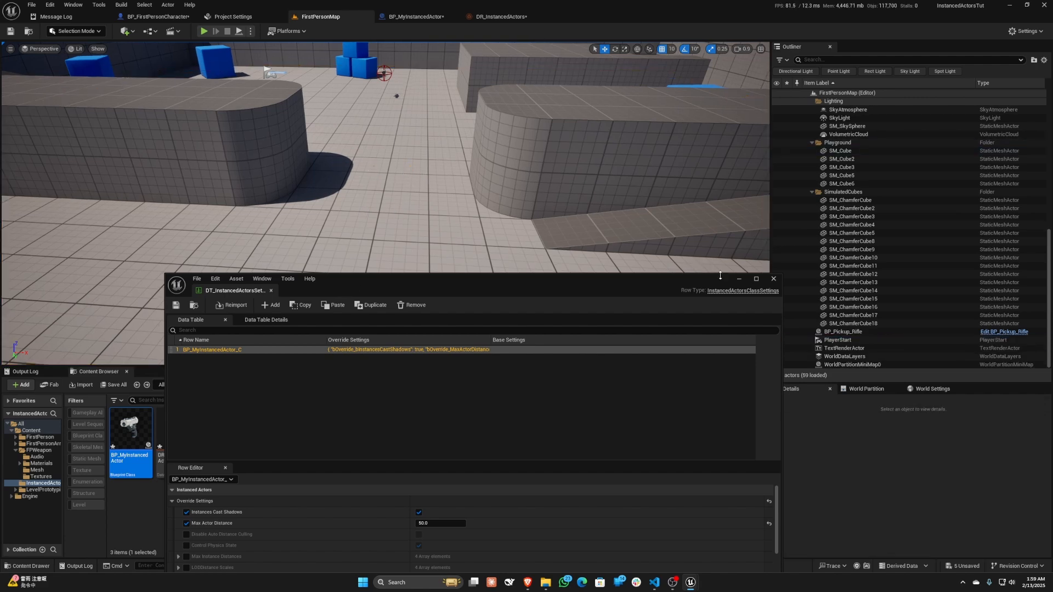
Step: Minimize the data table window, refresh the DR_InstancedActors registry, and return to FirstPersonMap
click(739, 278)
double_click(178, 432)
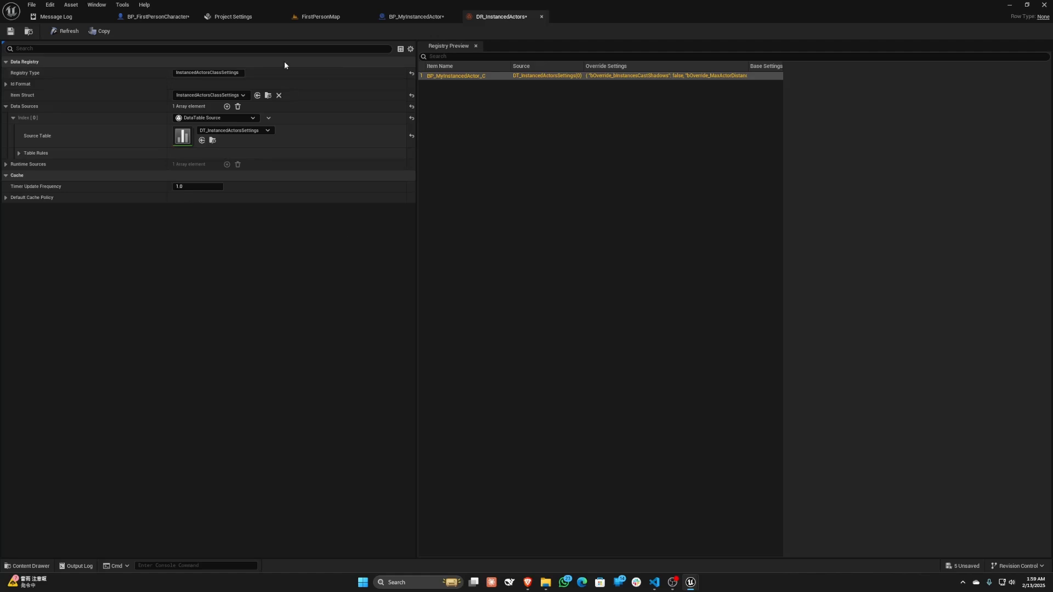
click(63, 32)
click(345, 20)
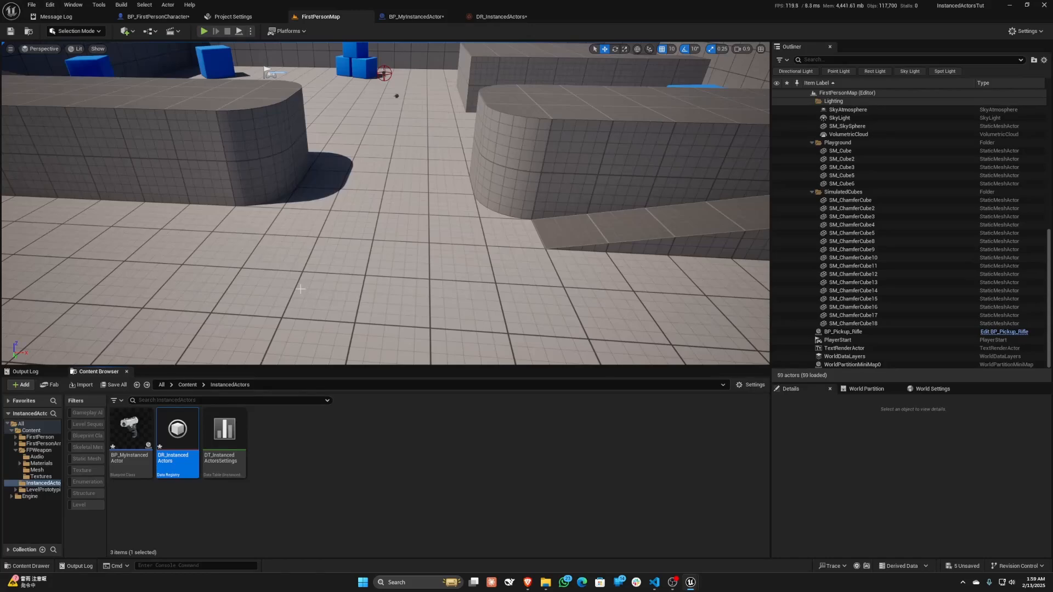
Step: Place three BP_MyInstancedActor pistols in a row between the curved walls and convert them to instanced actors
right_drag(301, 289, 271, 291)
drag(132, 439, 492, 187)
ctrl+click(422, 174)
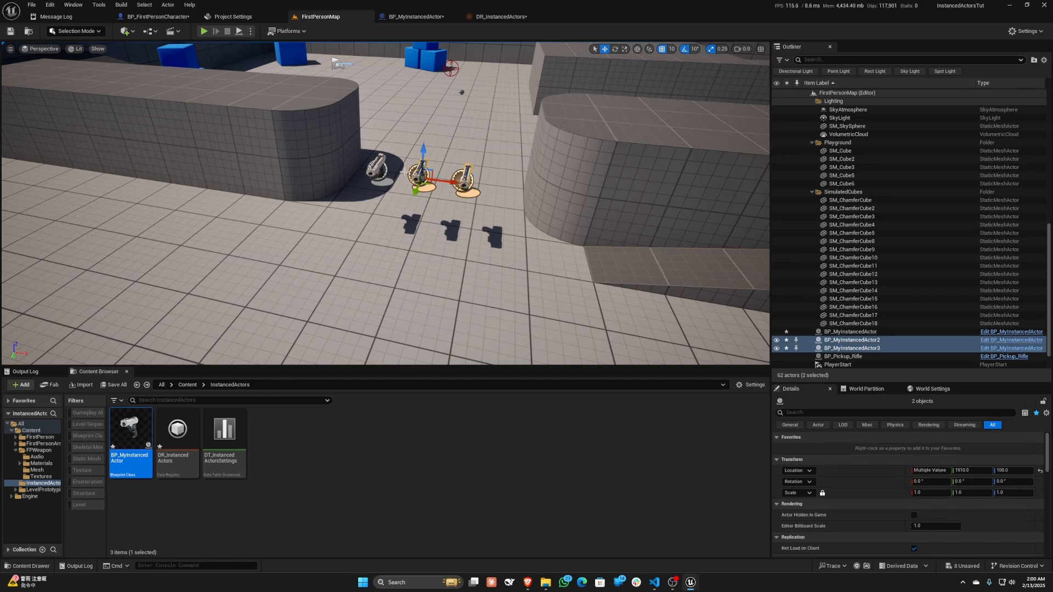
ctrl+click(378, 168)
click(165, 5)
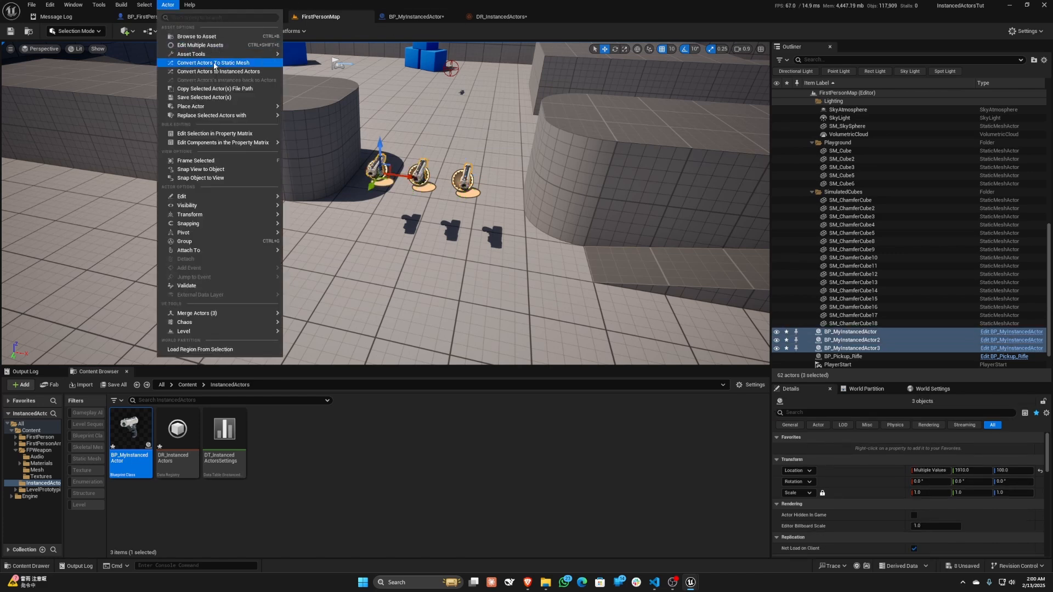
click(198, 70)
Step: Play-test the level, approaching the newly converted pistols to check their behaviour with the 50-unit Max Actor Distance
key(w)
right_drag(384, 203, 439, 175)
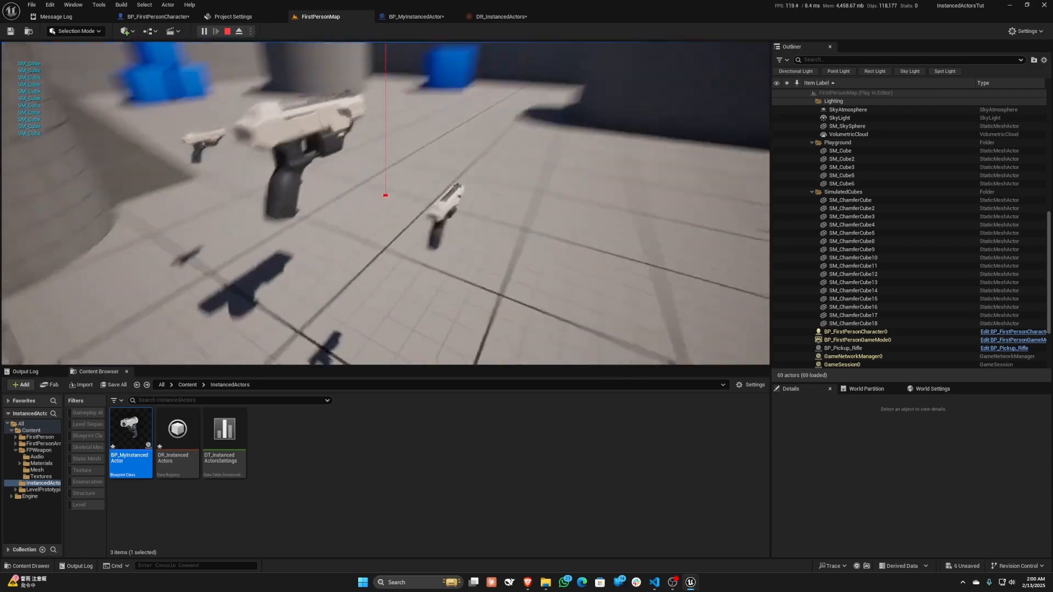
key(d)
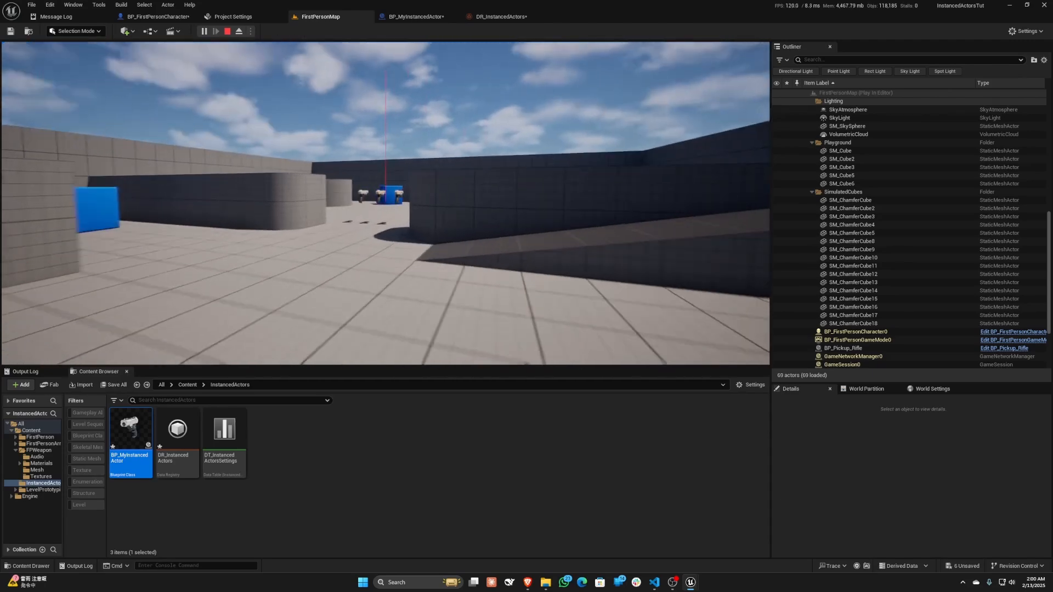
key(a)
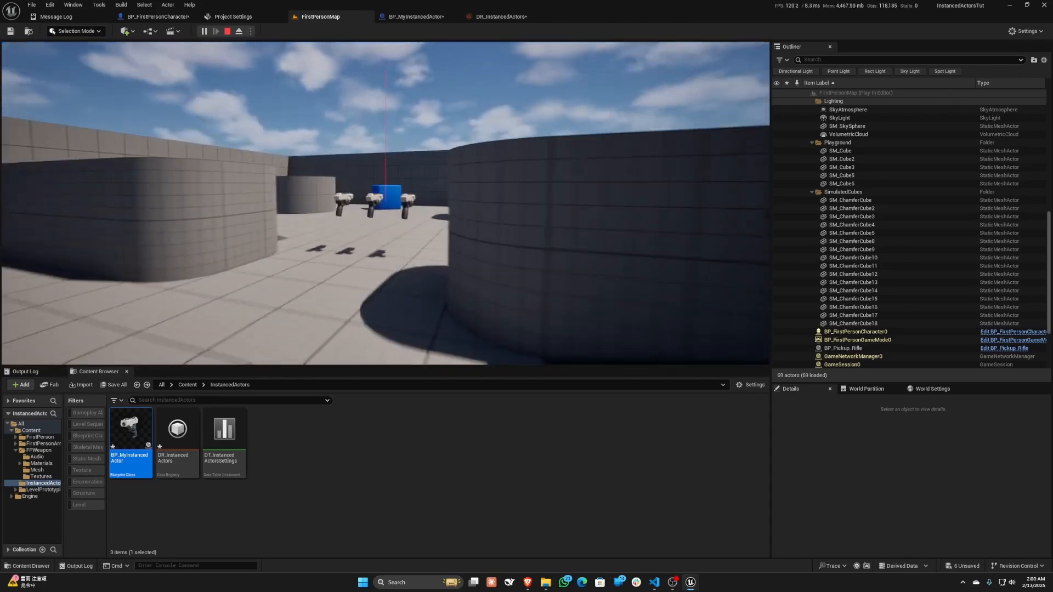
key(w)
key(s)
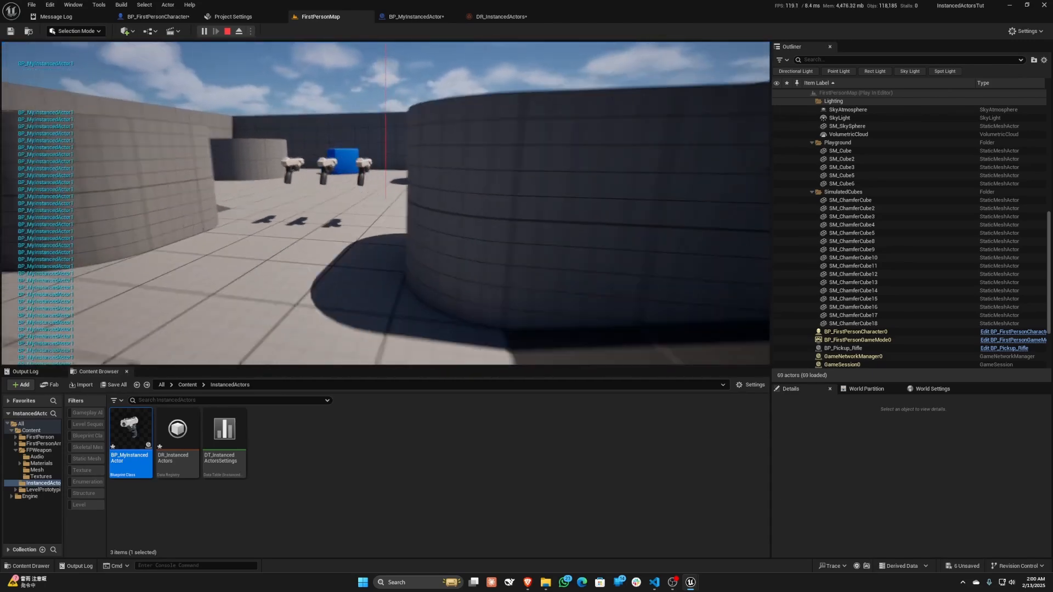
key(w)
key(Escape)
Step: Run another play session to watch the middle pistol react to the trace at close range, and stop it
right_drag(386, 203, 412, 170)
key(w)
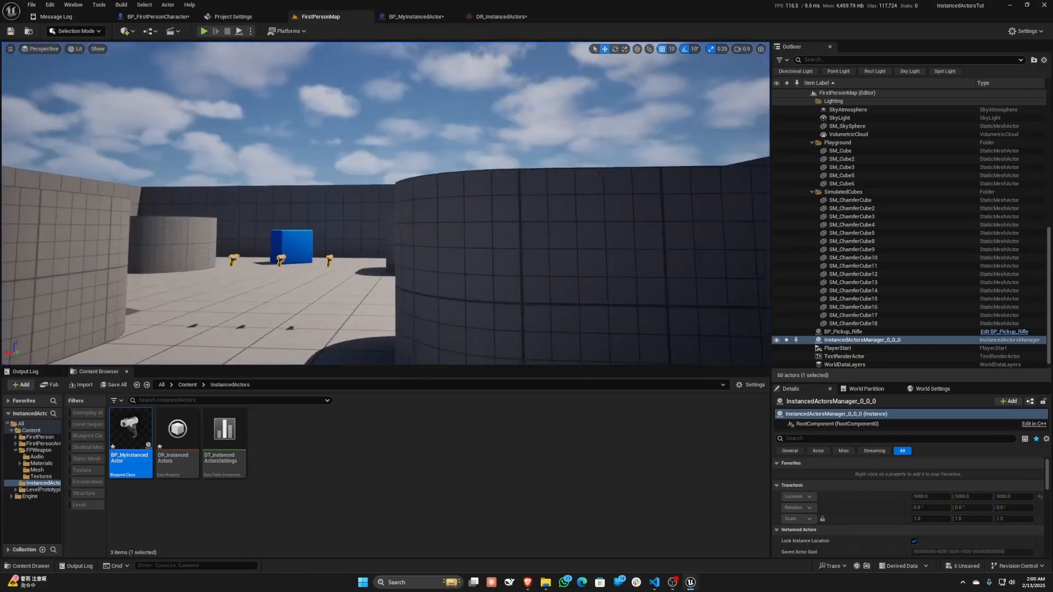
key(alt+p)
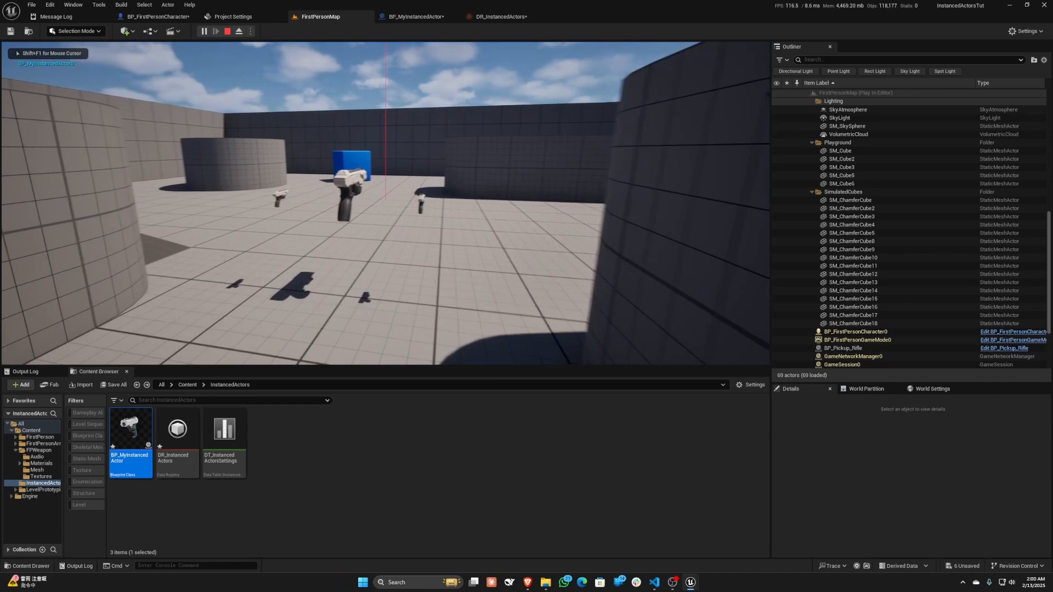
key(Escape)
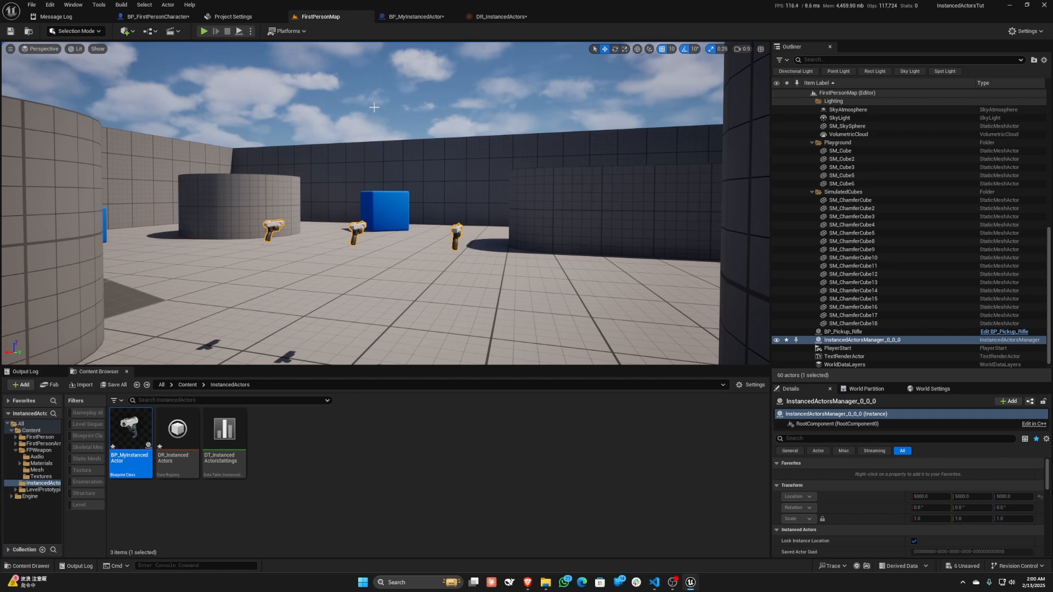
Step: Set Max Actor Distance to 500 in DT_InstancedActorsSettings, save and close it, and refresh the DR_InstancedActors registry
double_click(231, 434)
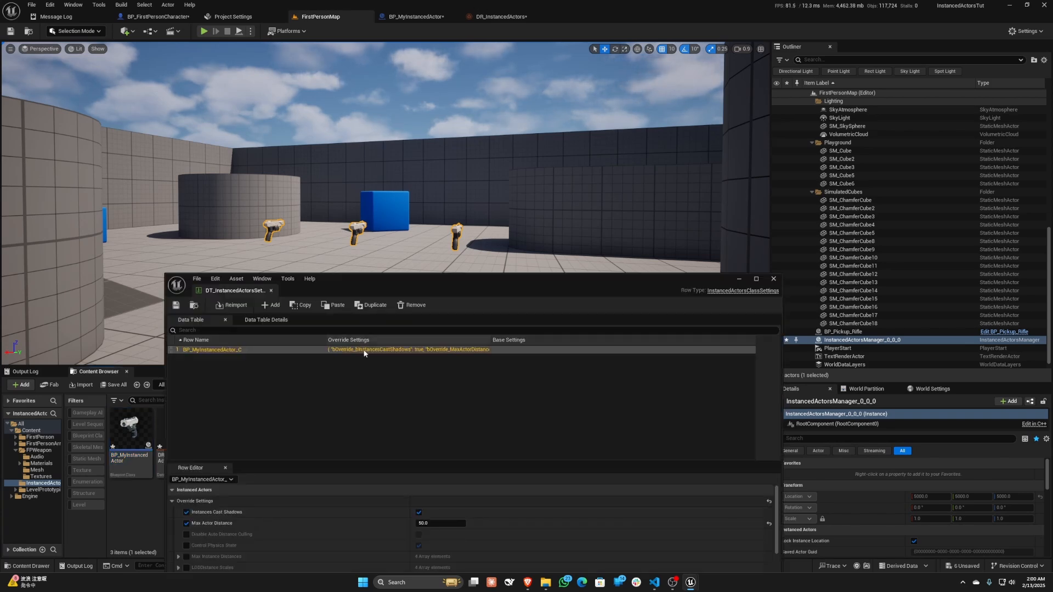
click(429, 523)
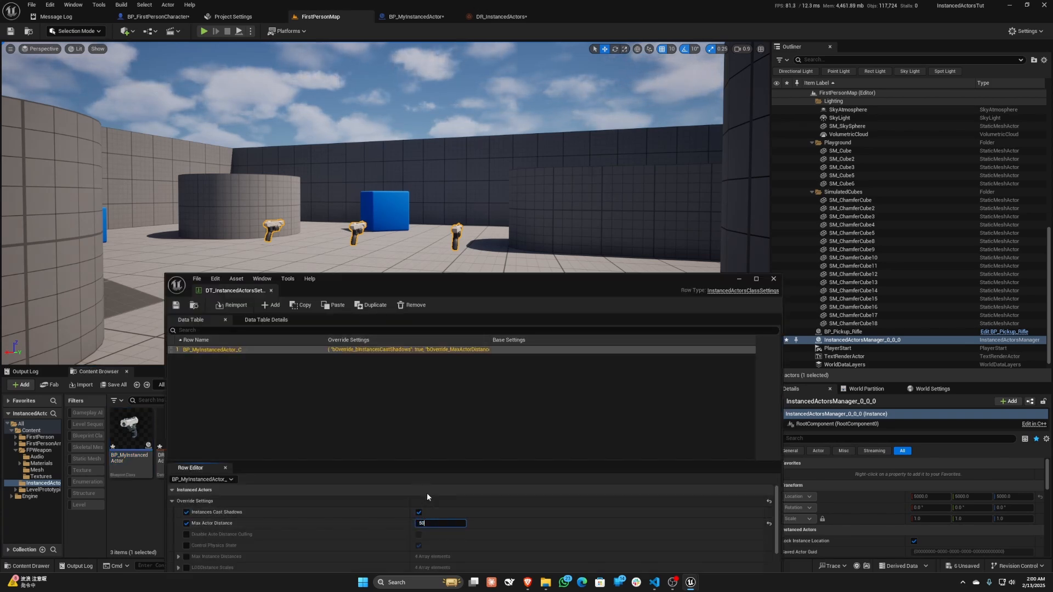
key(ctrl+s)
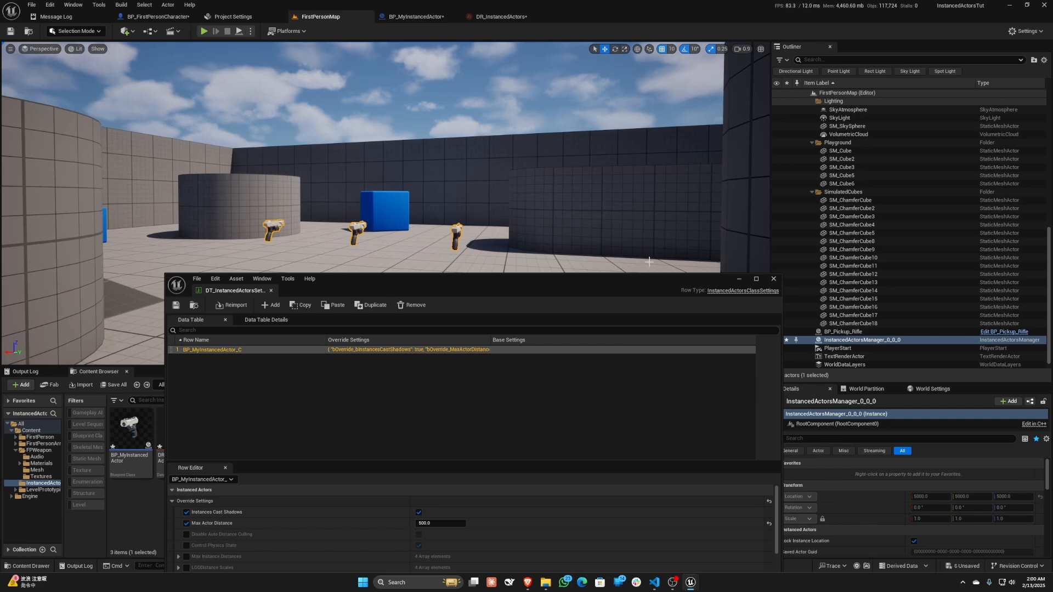
click(774, 278)
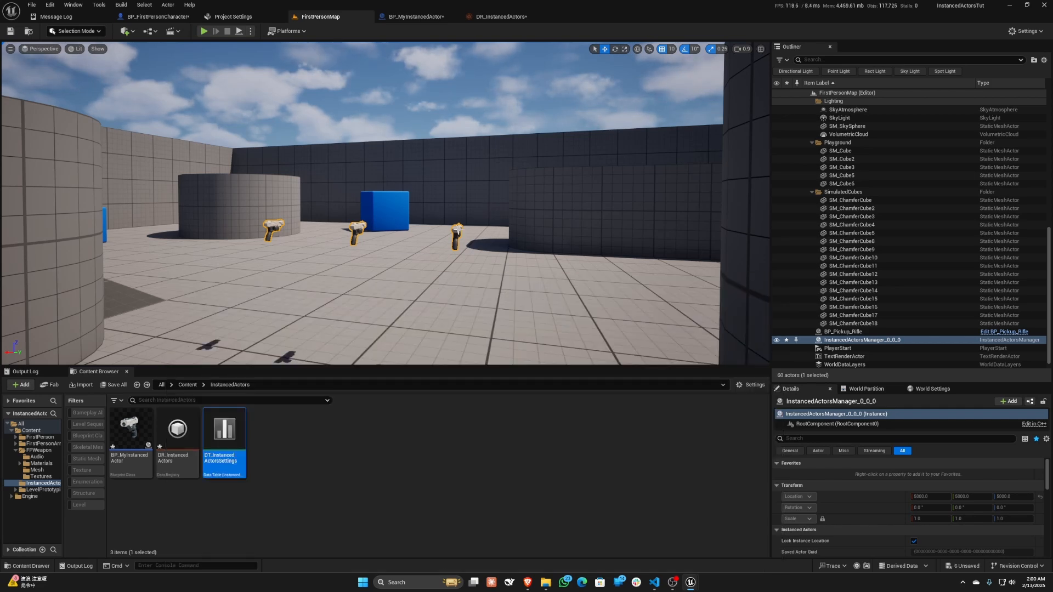
click(500, 16)
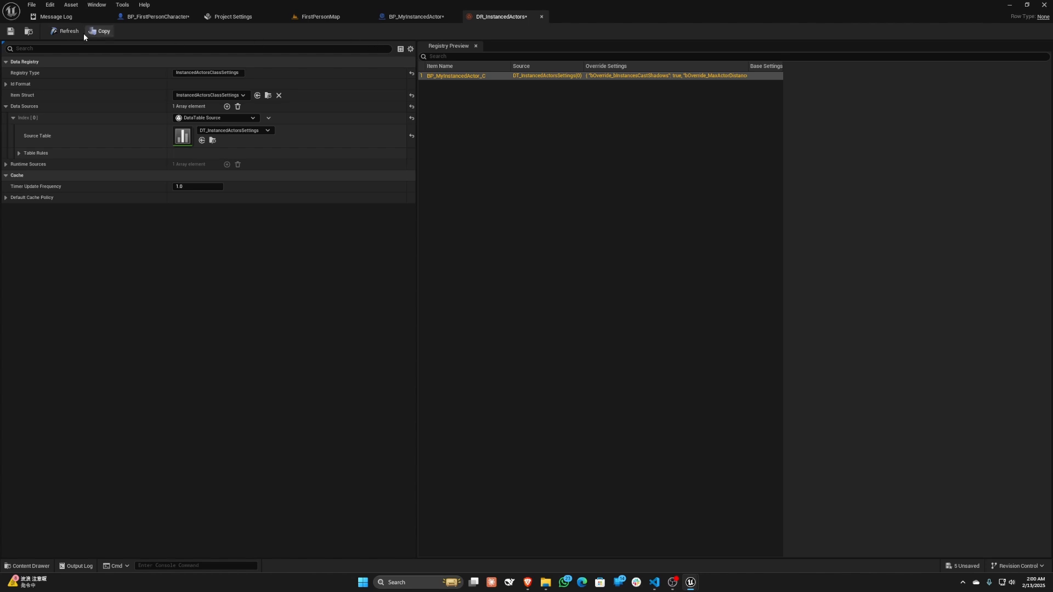
Step: Place three BP_MyInstancedActor pistols in a row between the curved walls in FirstPersonMap
click(311, 16)
drag(131, 436, 429, 231)
Step: Play-test the unconverted pistols, walking up to them and backing away to see how the trace detects them, and stop the session
click(204, 30)
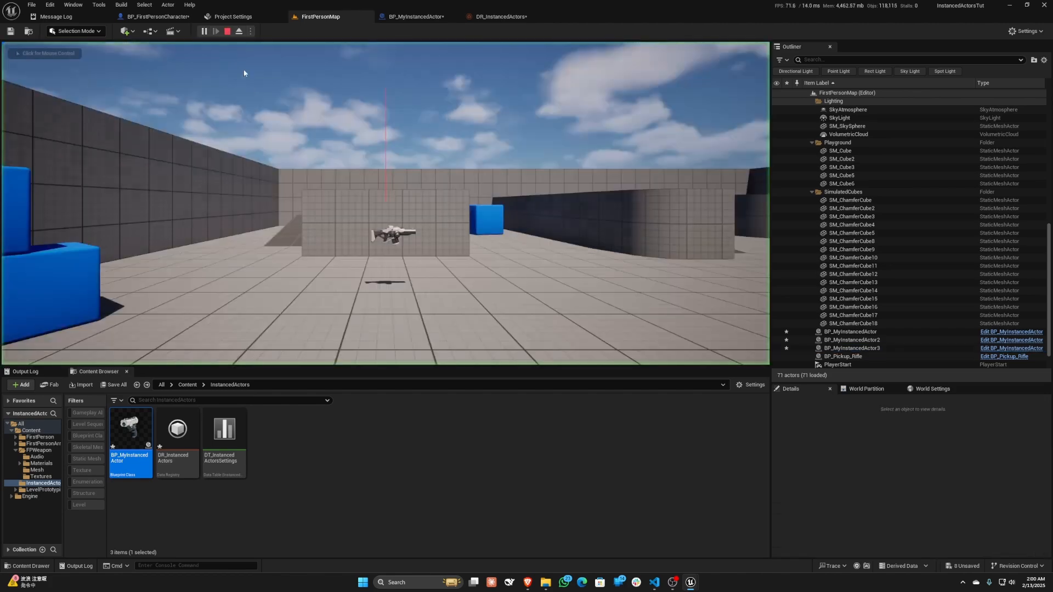
key(w)
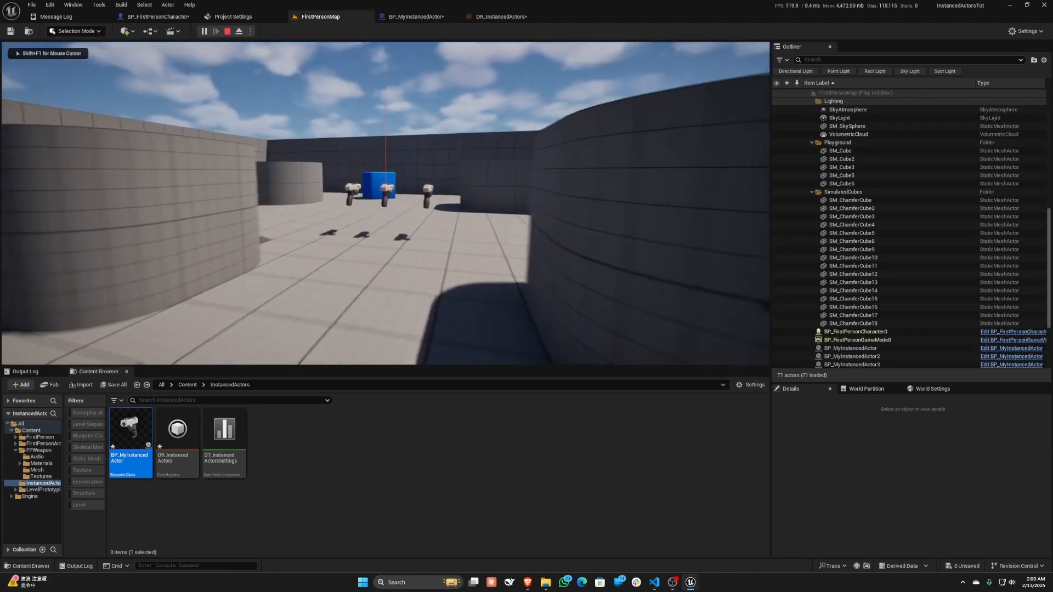
key(w)
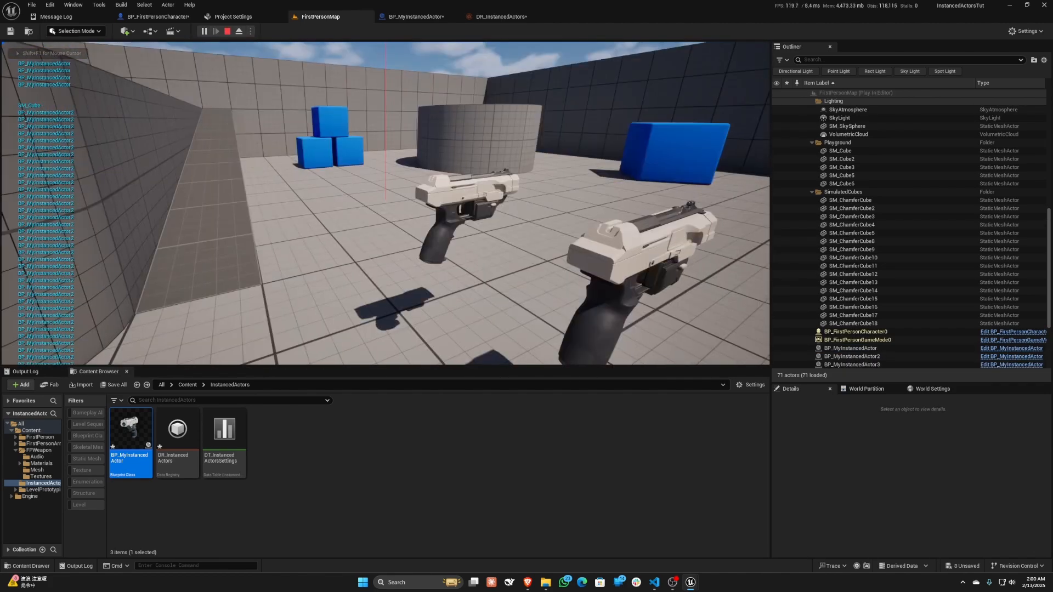
key(s)
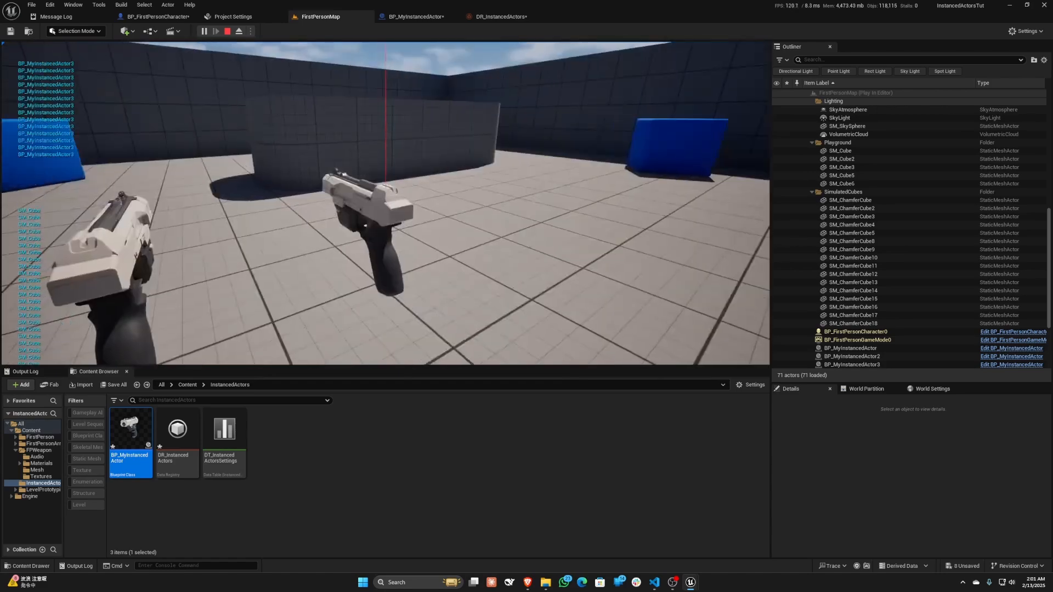
key(s)
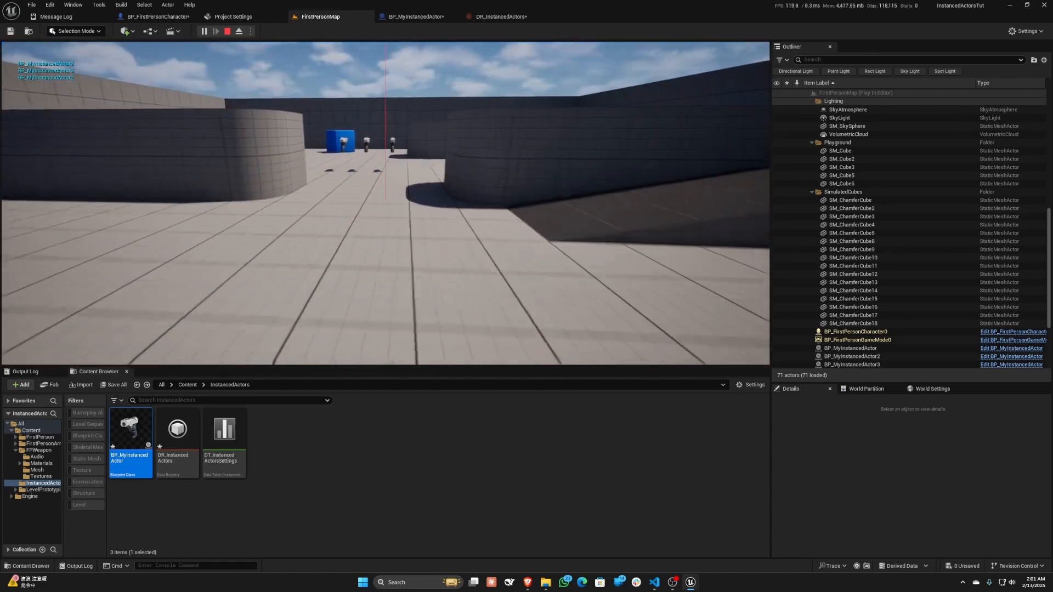
key(Escape)
right_drag(522, 178, 492, 164)
key(w)
key(s)
key(w)
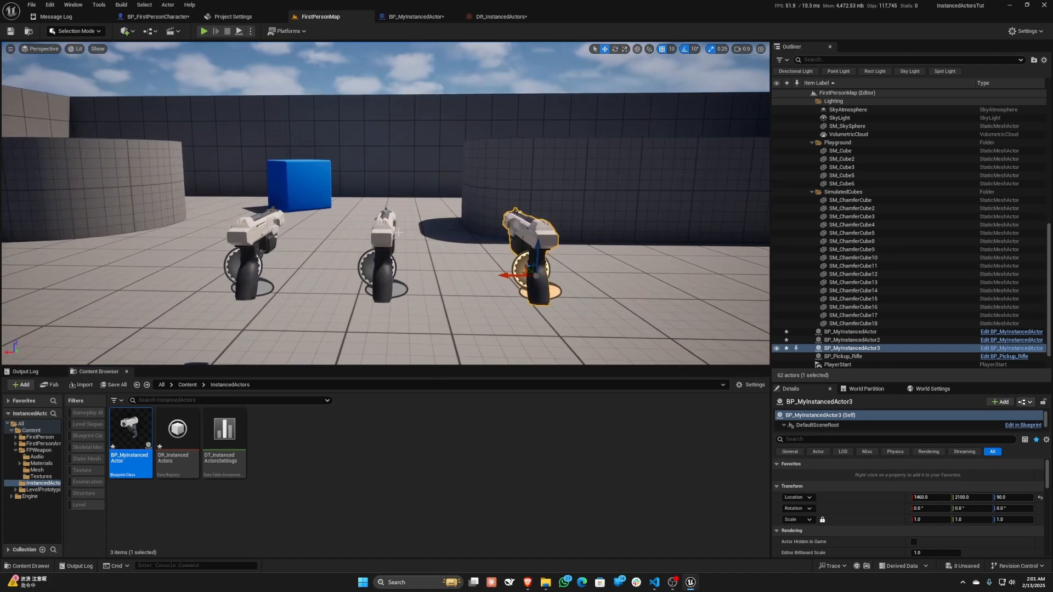
ctrl+click(394, 233)
click(383, 235)
ctrl+click(533, 236)
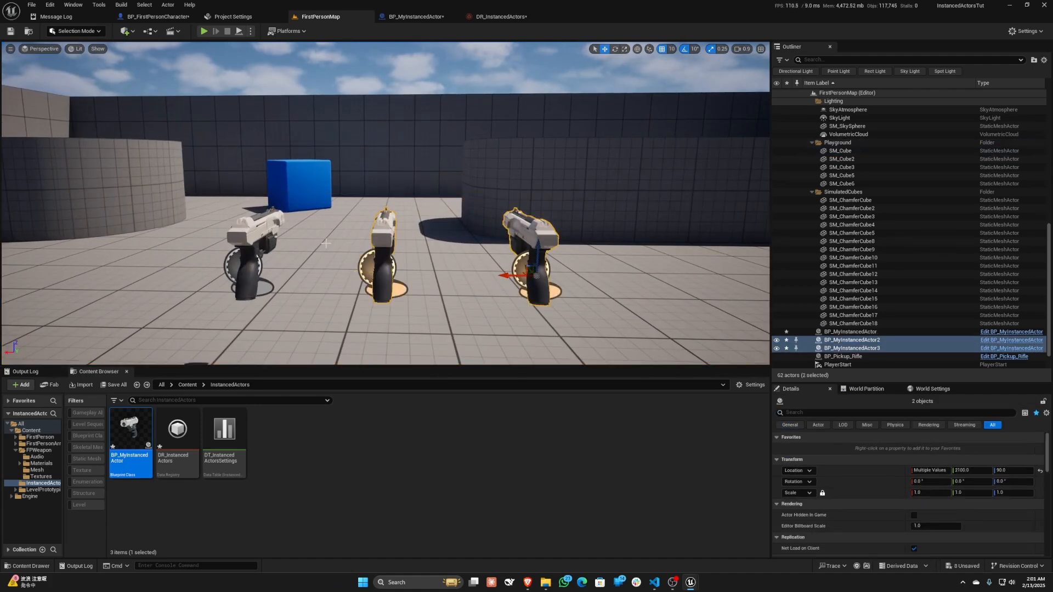
ctrl+click(244, 235)
click(168, 4)
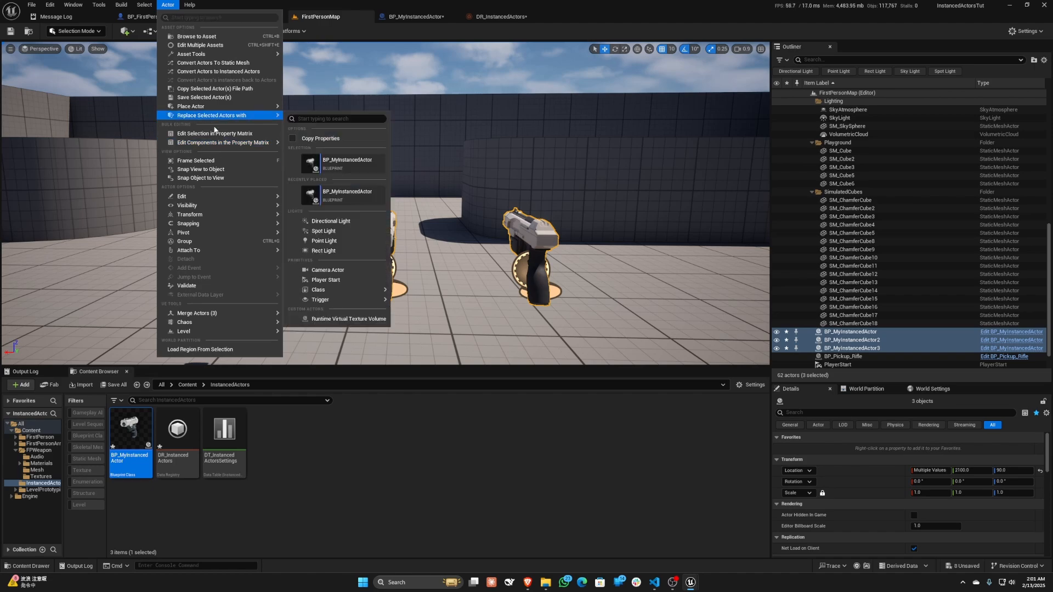
Step: Duplicate one of the pistols and place the copy outside the arena walls, at about X -480, Z 300
right_drag(329, 220, 229, 258)
click(475, 200)
right_drag(475, 200, 519, 231)
alt+drag(293, 187, 764, 130)
right_drag(513, 152, 548, 153)
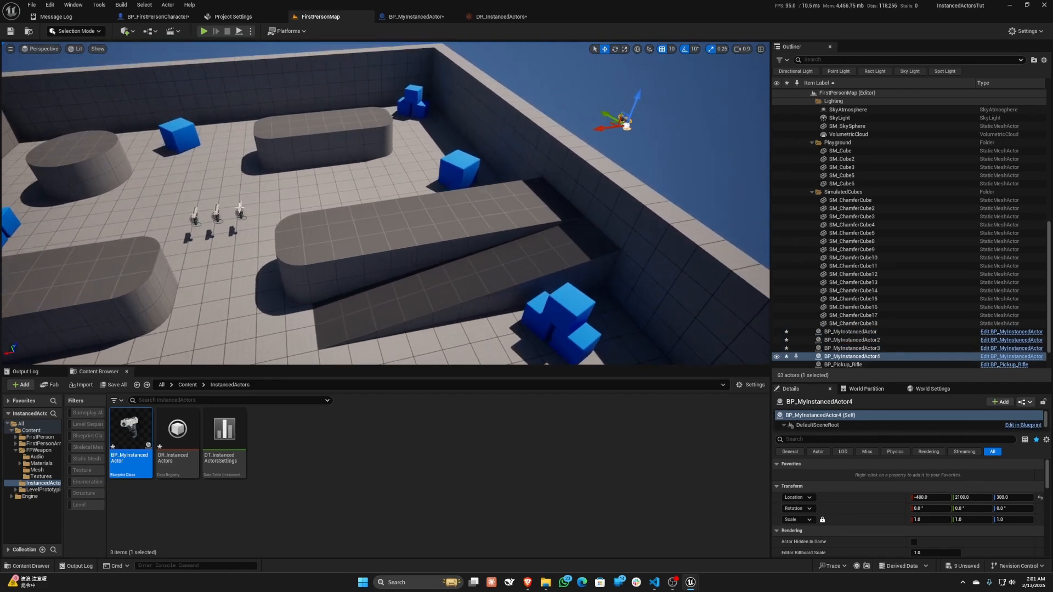
Step: Select all four BP_MyInstancedActor pistols, the row of three and the copy outside the walls
click(240, 210)
key(f)
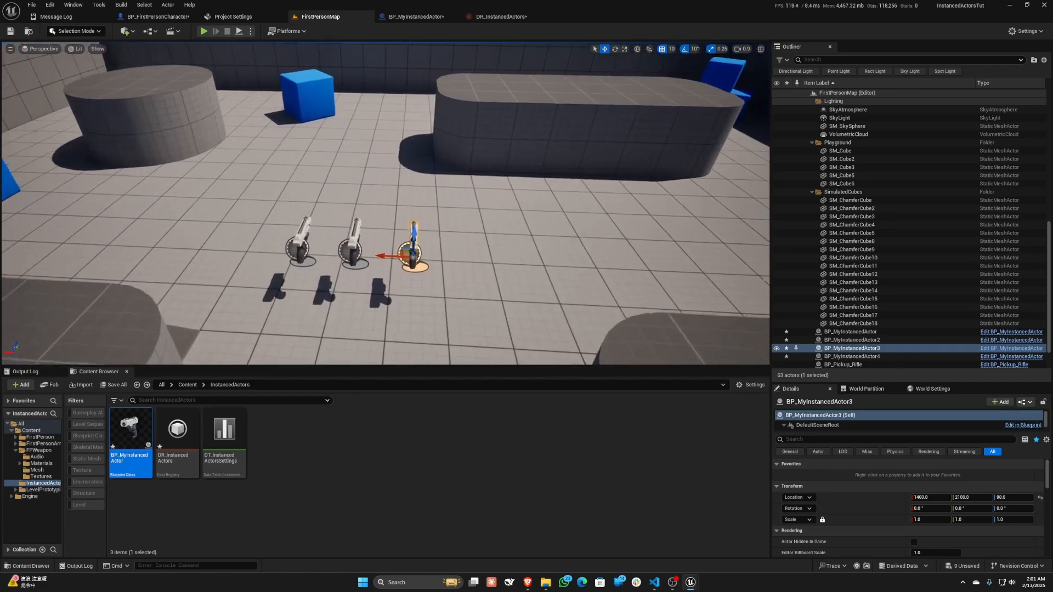
shift+click(347, 227)
right_drag(383, 228, 340, 205)
key(s)
key(w)
key(a)
right_drag(426, 197, 441, 227)
shift+click(380, 243)
right_drag(380, 244, 439, 307)
key(s)
right_drag(430, 237, 275, 239)
key(w)
shift+click(517, 202)
key(s)
key(s)
key(d)
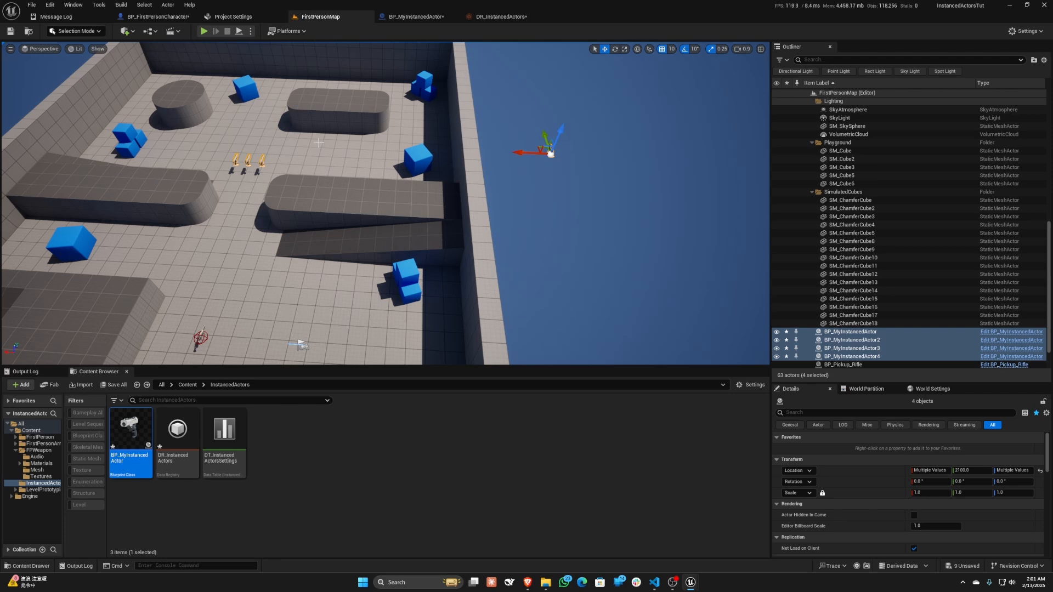
mouse_move(305, 177)
right_down()
mouse_move(423, 117)
mouse_move(393, 146)
mouse_move(318, 164)
right_up()
Step: Check the Grid Size in the Instanced Actors project settings and return to FirstPersonMap
click(267, 17)
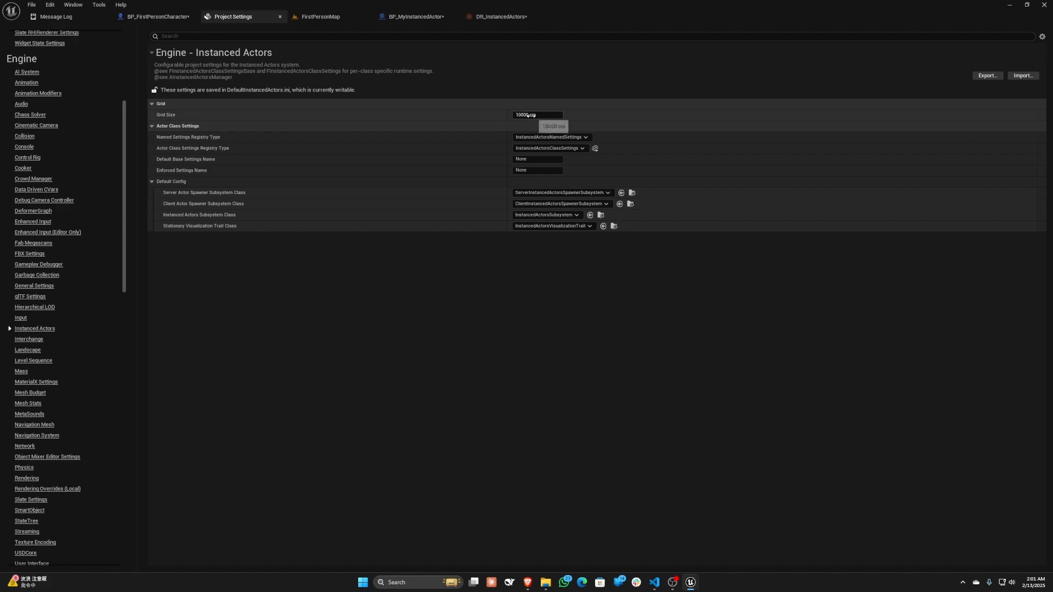
click(339, 17)
Step: Move only the outside pistol copy much farther from the arena along X, to about X -21440
scroll(515, 125, up, 2)
key(s)
right_drag(514, 110, 531, 125)
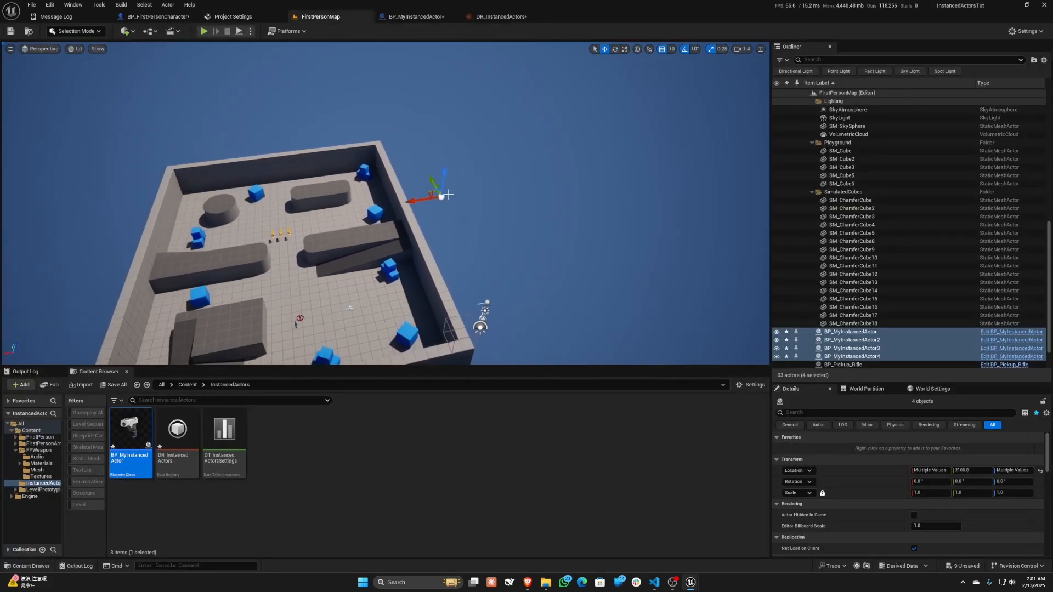
click(431, 201)
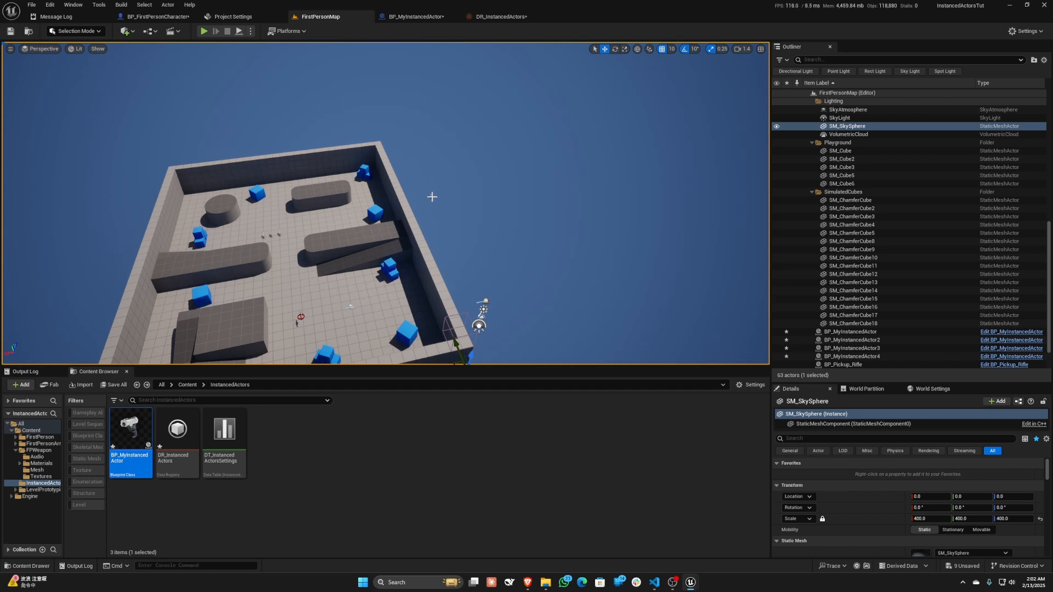
click(430, 201)
shift+drag(430, 199, 689, 95)
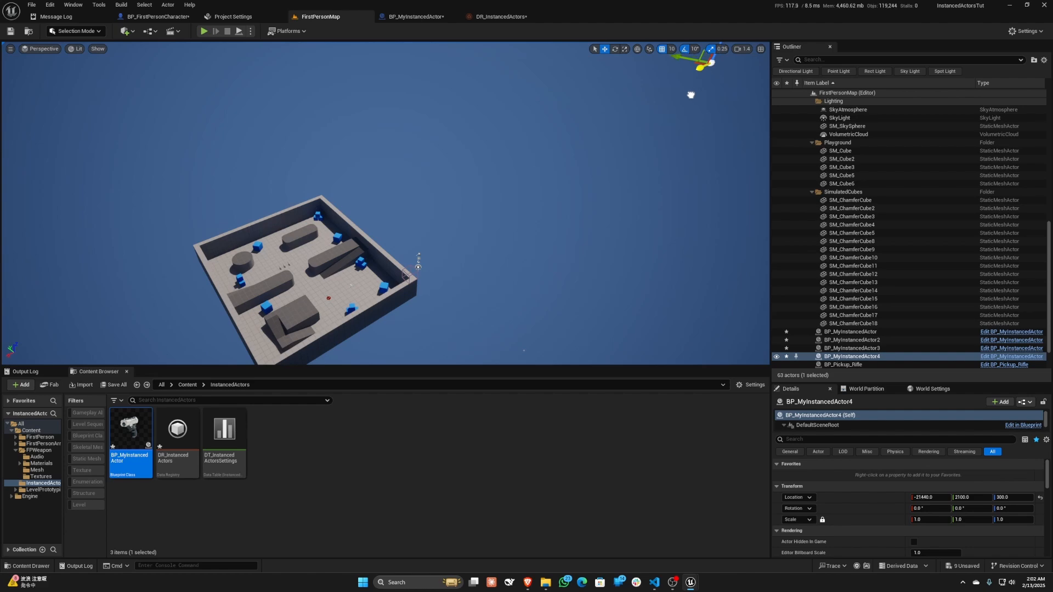
Step: Select the three pistols in the row together with the distant copy and convert all four to instanced actors
key(w)
right_drag(499, 151, 435, 228)
scroll(439, 159, up, 2)
key(w)
shift+click(435, 229)
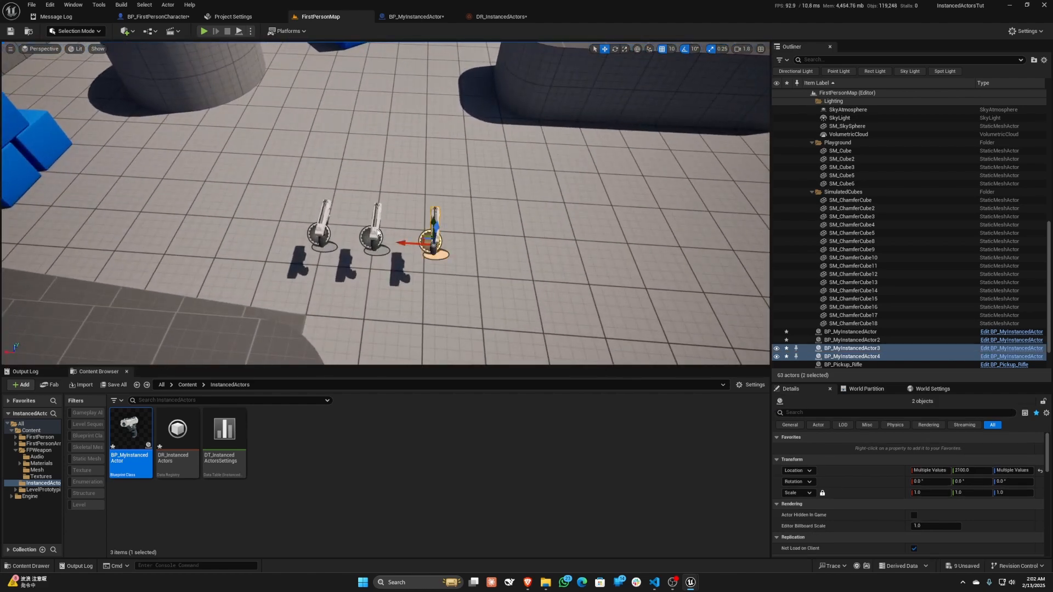
shift+click(378, 229)
shift+click(329, 225)
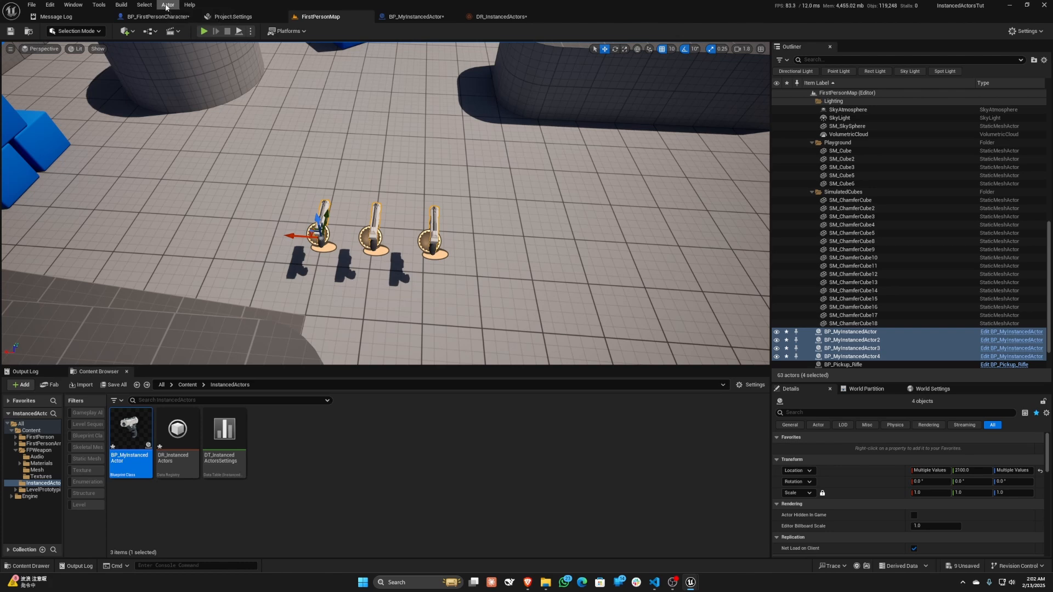
click(166, 5)
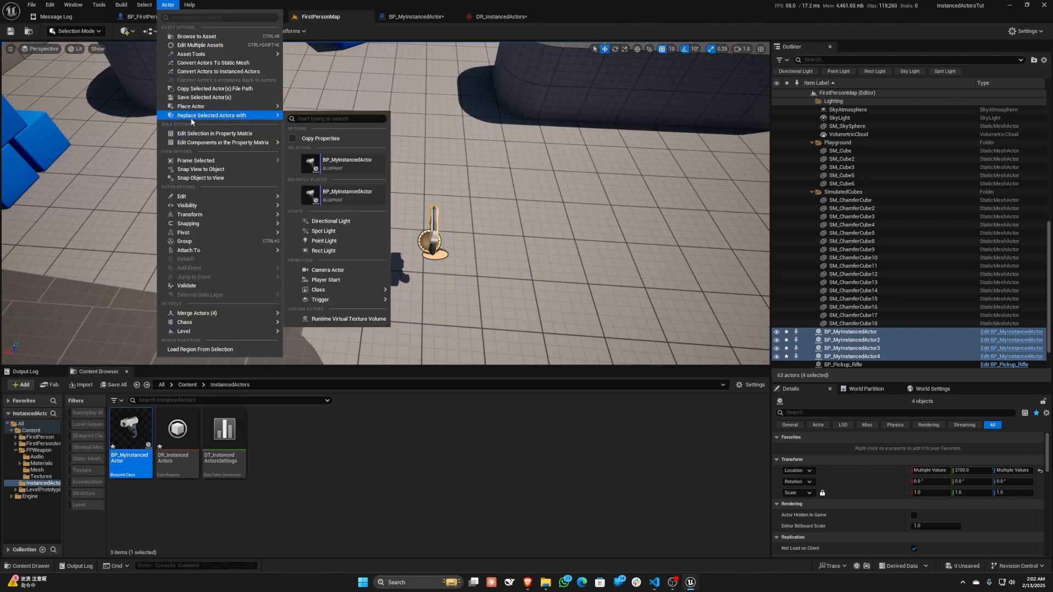
click(219, 72)
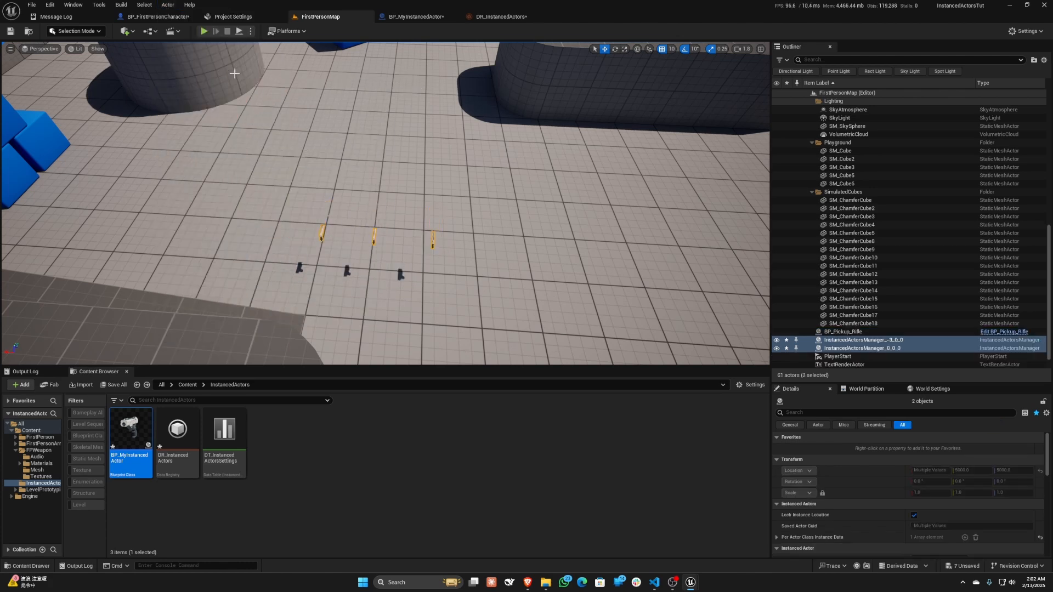
Step: Focus on InstancedActorsManager_-3_0_0 and InstancedActorsManager_0_0_0 in turn to examine which pistols each one manages
click(840, 340)
key(f)
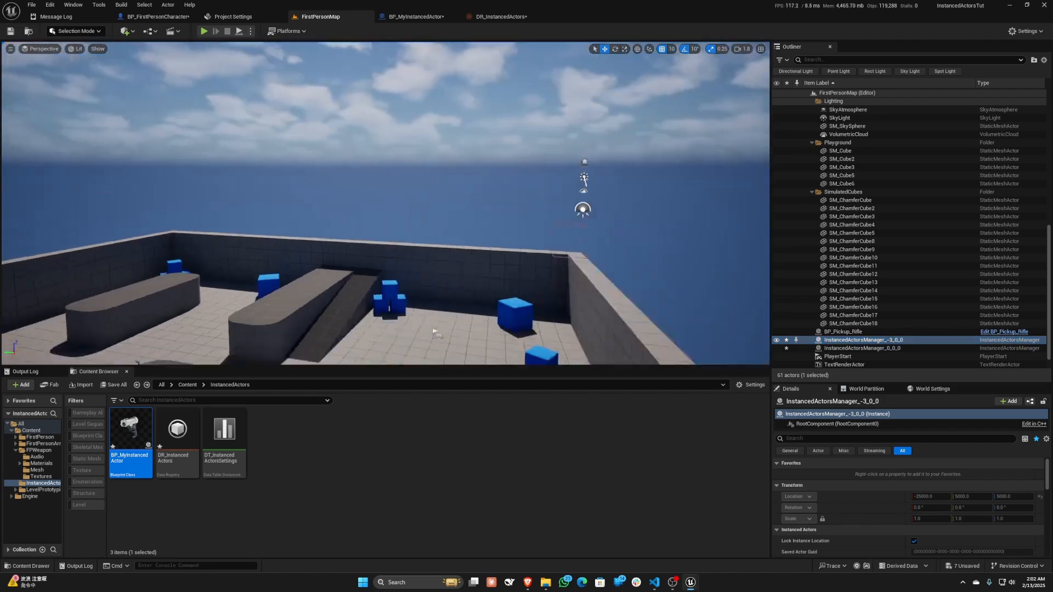
right_drag(385, 203, 352, 286)
key(w)
key(w)
mouse_move(727, 289)
right_down()
mouse_move(757, 341)
mouse_move(735, 274)
mouse_move(713, 290)
mouse_move(727, 290)
right_up()
key(s)
scroll(728, 289, down, 1)
key(d)
click(862, 348)
key(f)
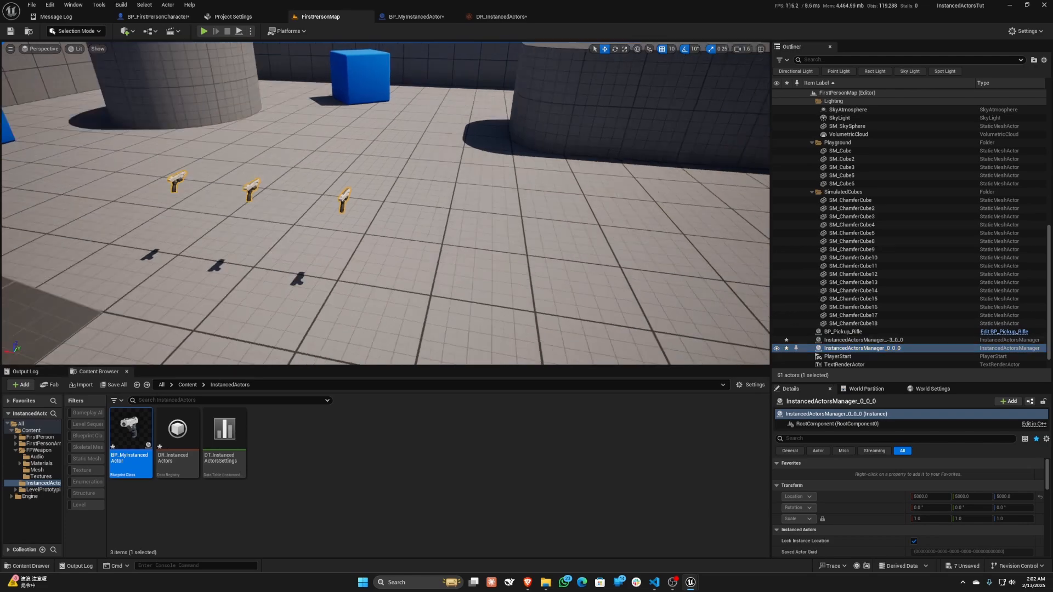
scroll(333, 182, down, 5)
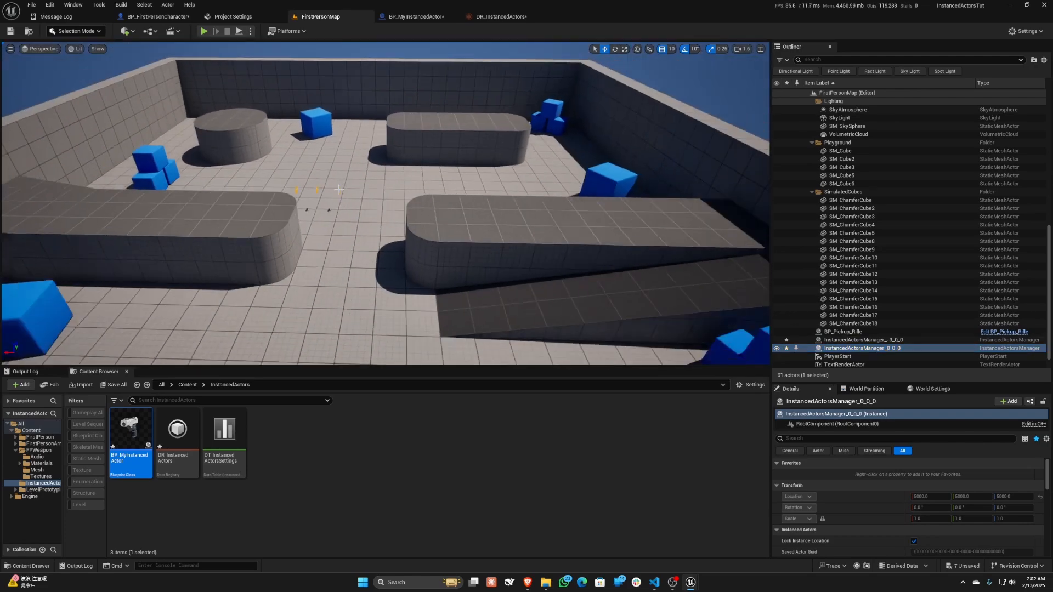
Step: Revisit the grid setting for Instanced Actors in the project settings and go back to the level
click(239, 18)
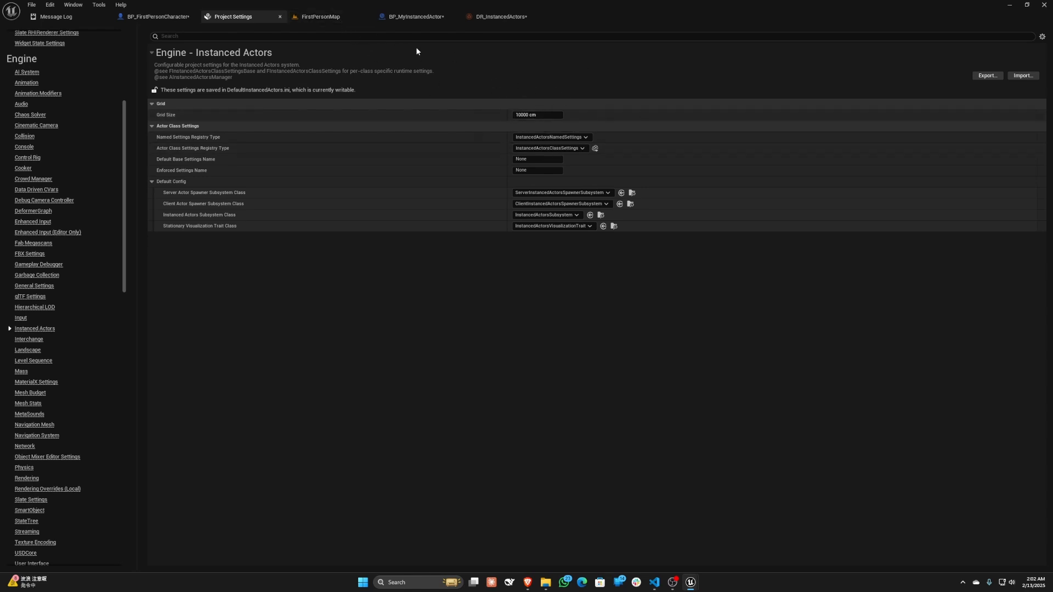
click(321, 17)
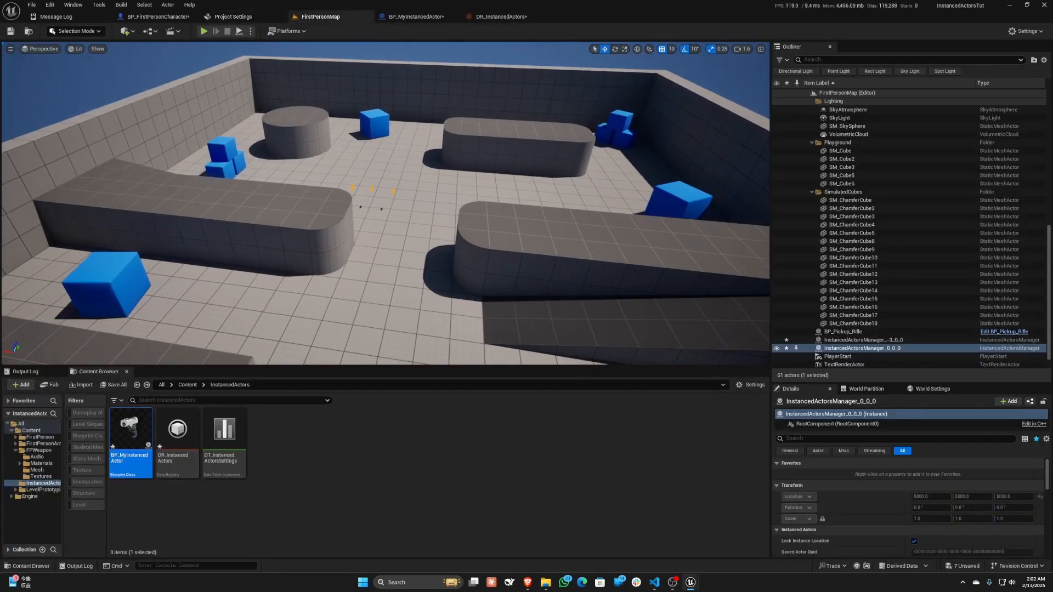
Step: Play-test the level, repeatedly approaching and leaving the converted pistols to check when they switch with the 500-unit Max Actor Distance
key(w)
right_drag(385, 203, 351, 176)
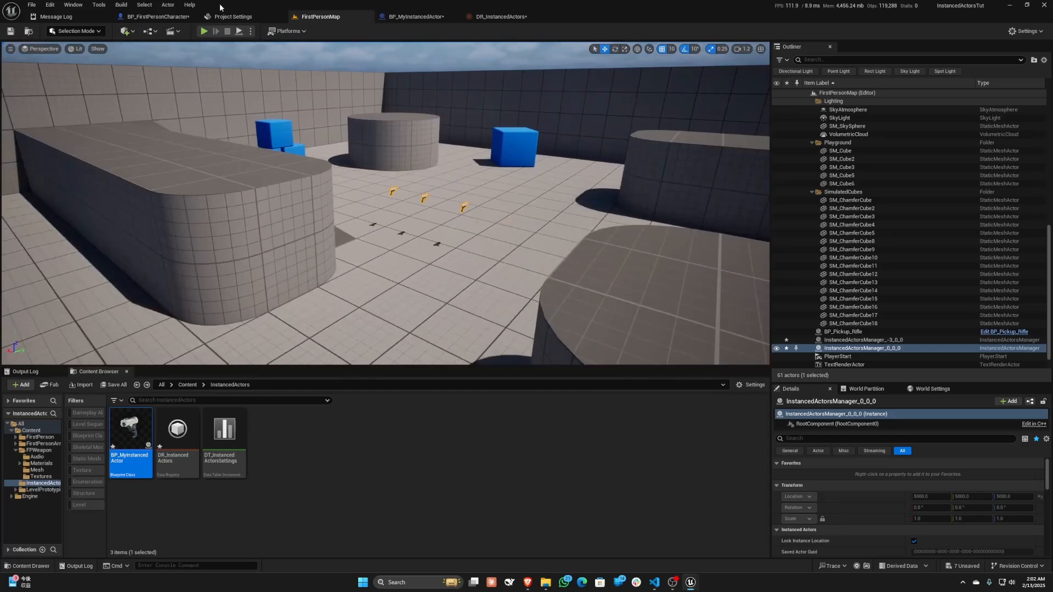
click(204, 30)
click(351, 137)
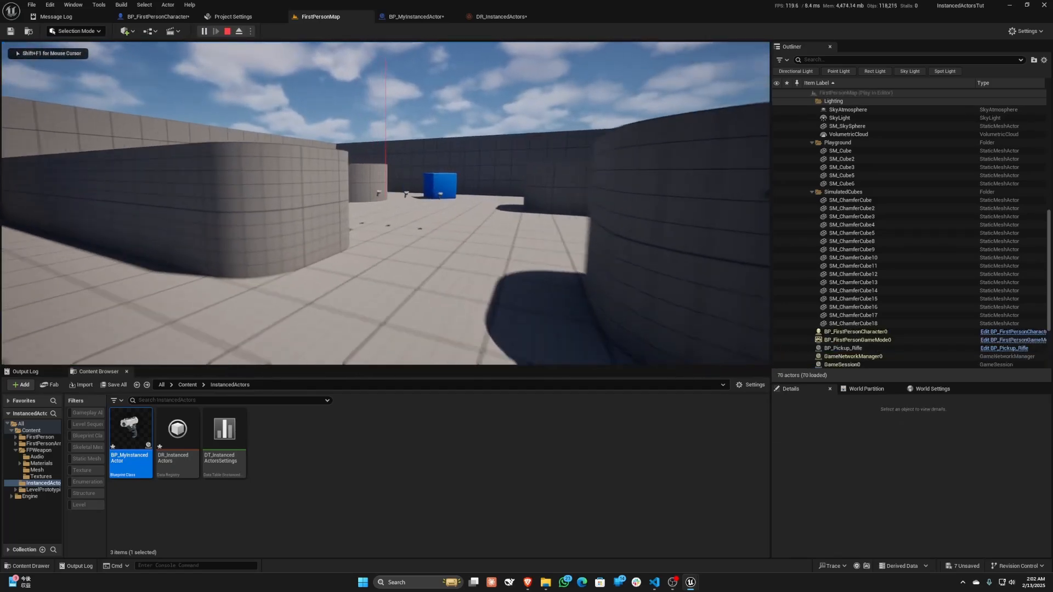
key(w)
key(s)
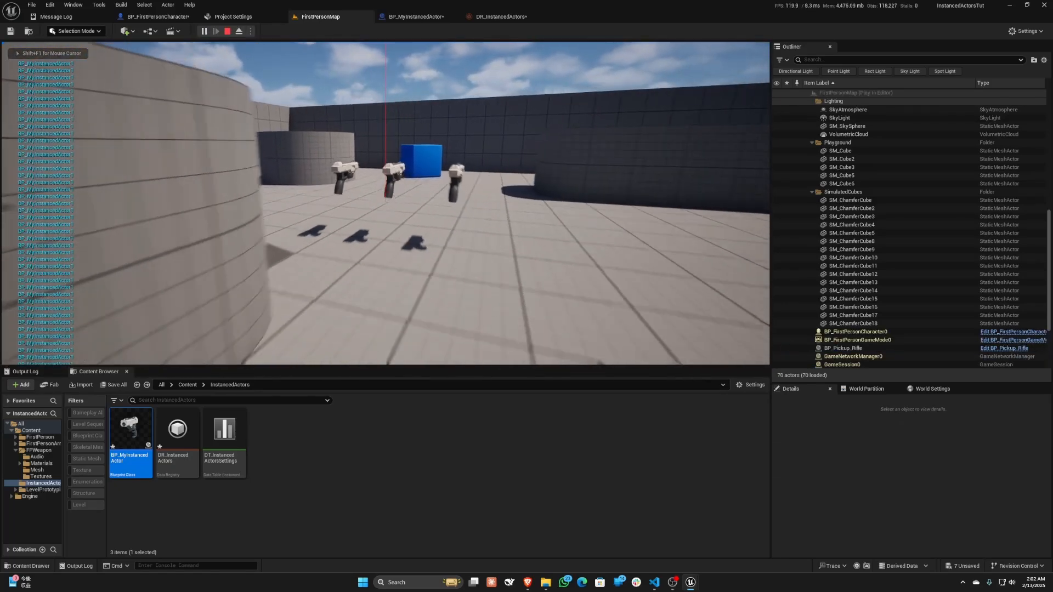
key(w)
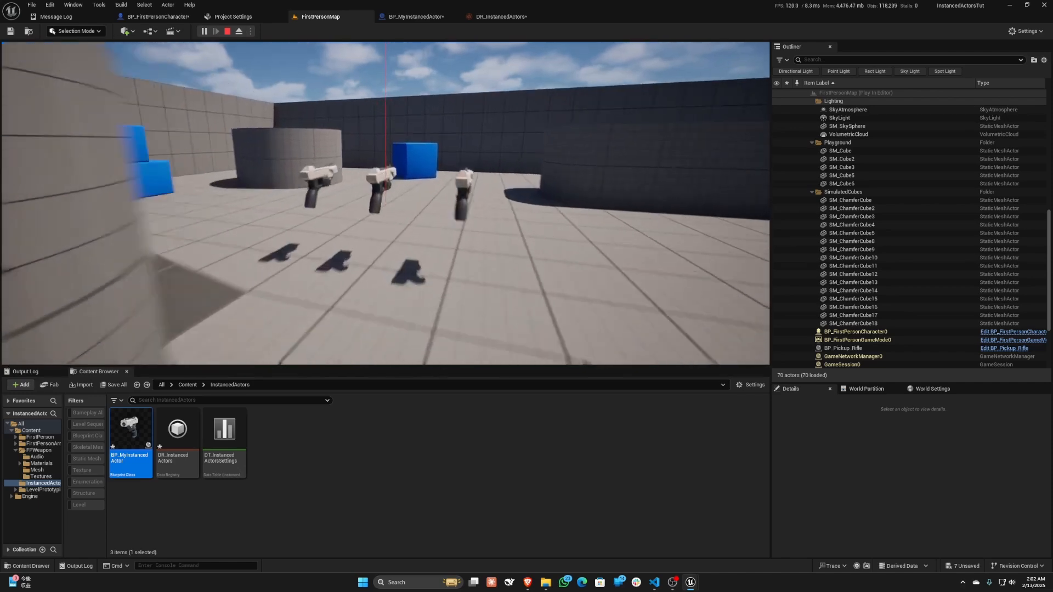
key(s)
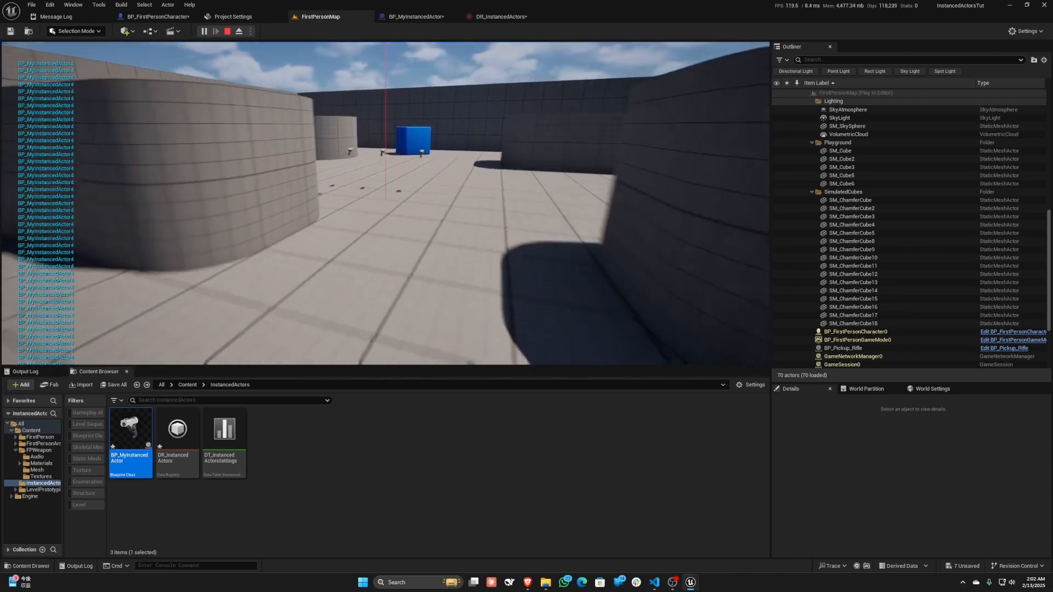
key(w)
key(s)
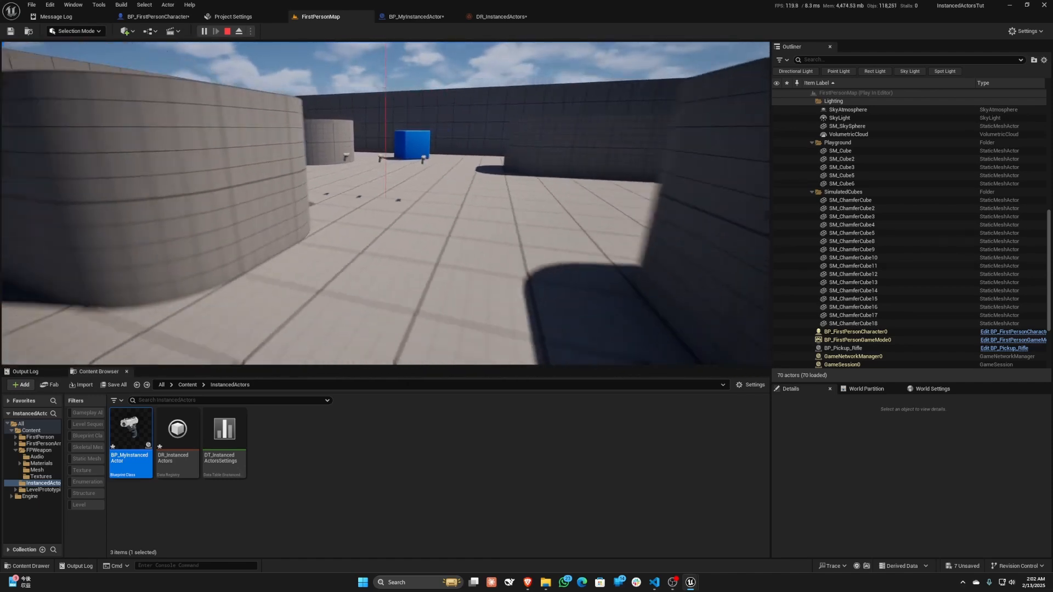
key(s)
key(w)
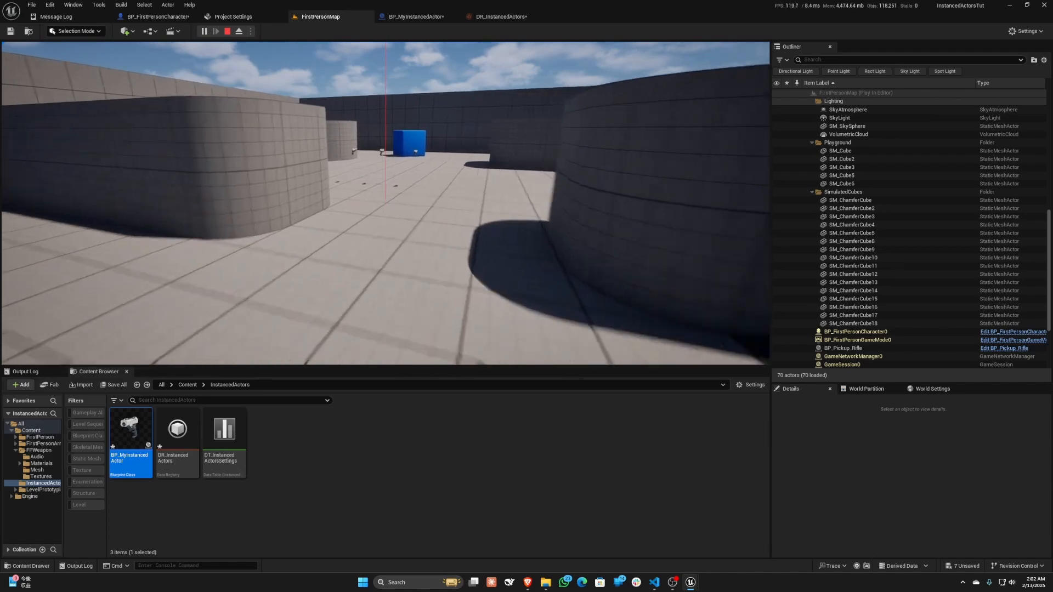
key(w)
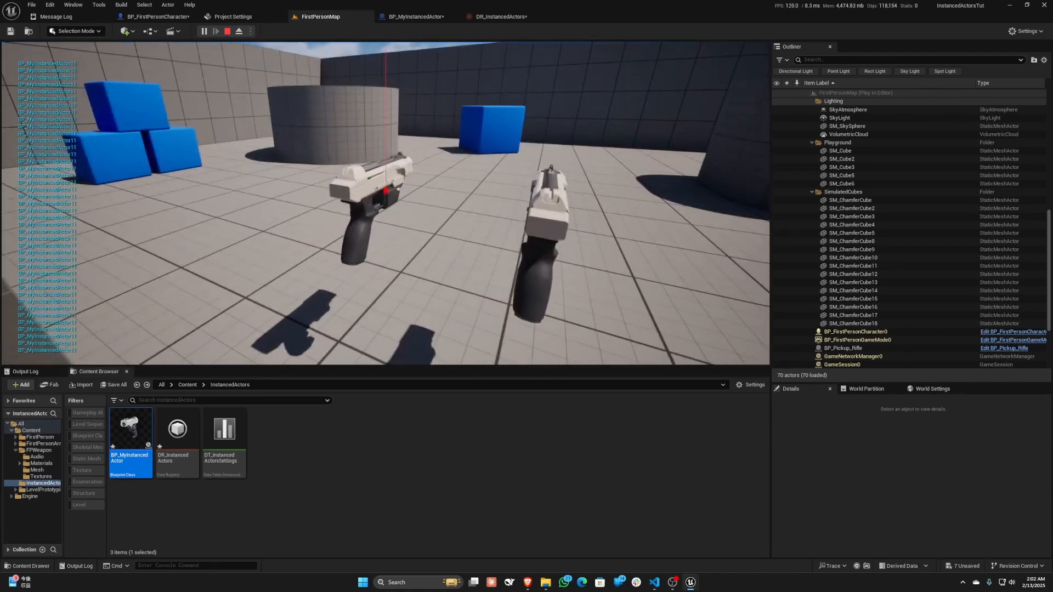
Step: Move around to the muzzle side of the three pistols to examine them up close, and release the mouse from the running game
key(s)
key(a)
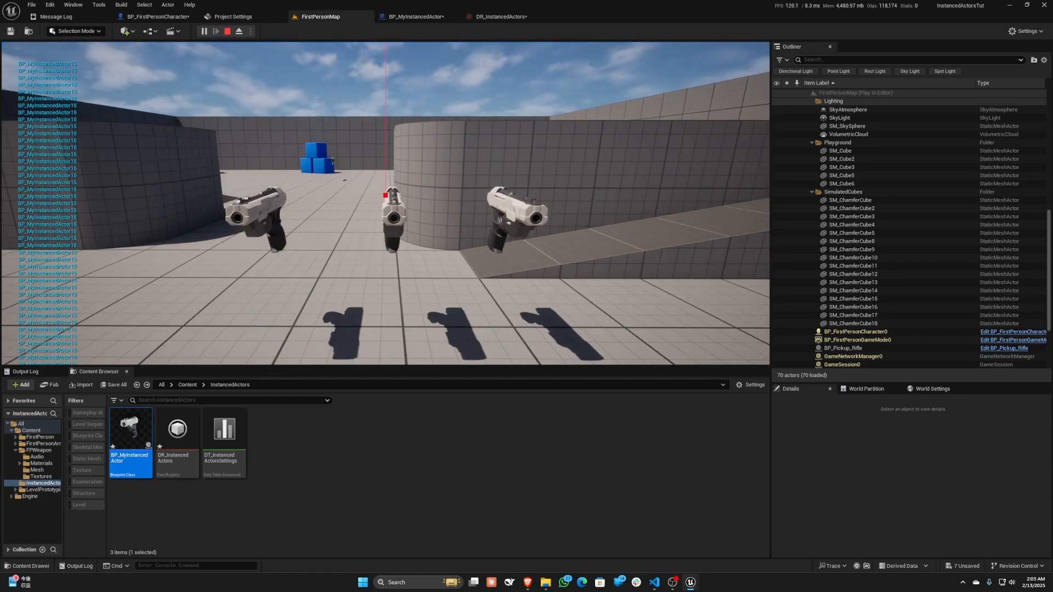
key(w)
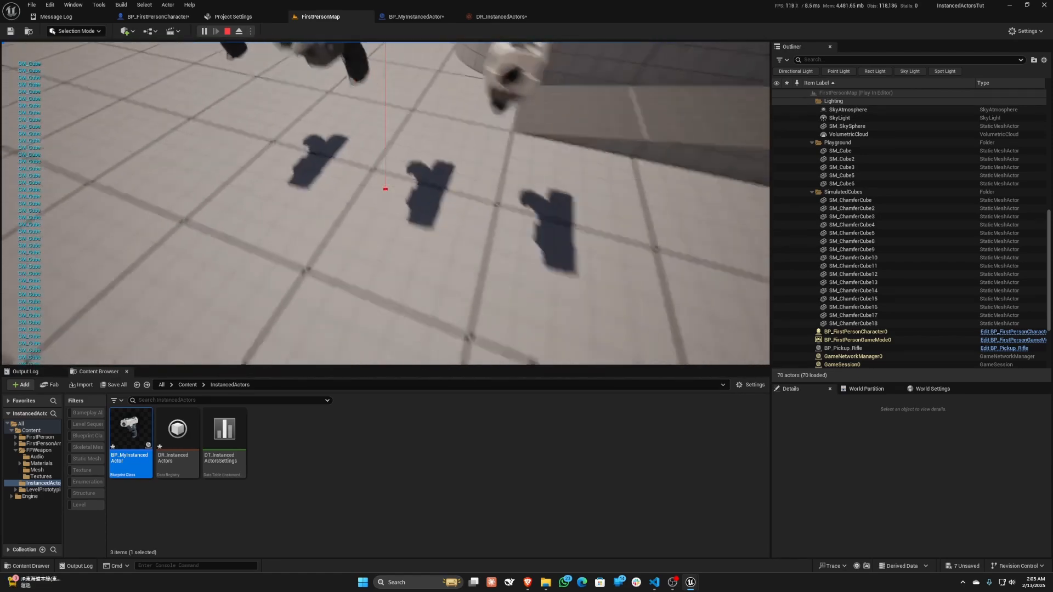
key(a)
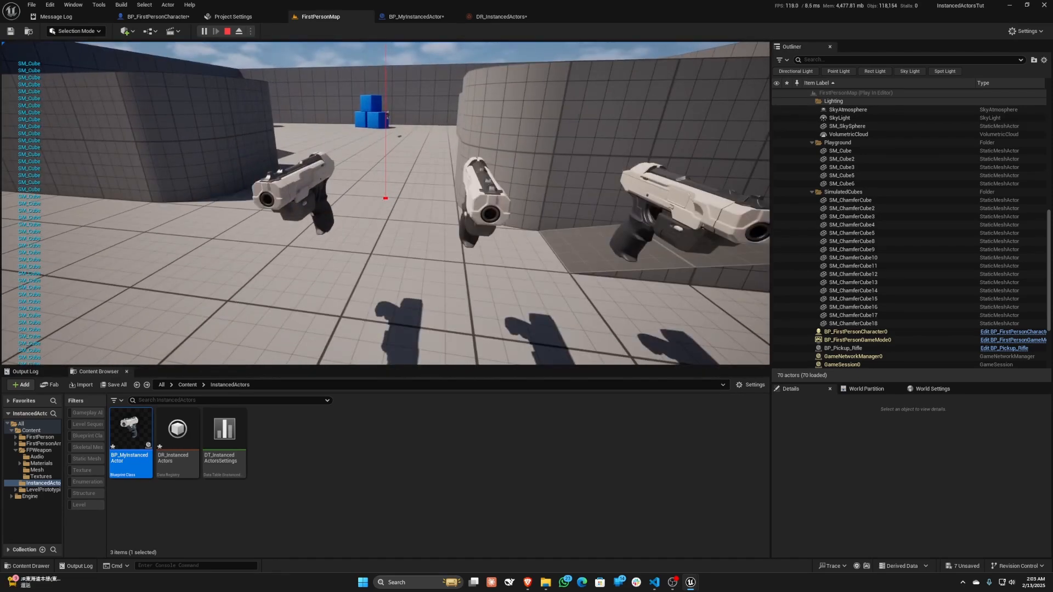
key(s)
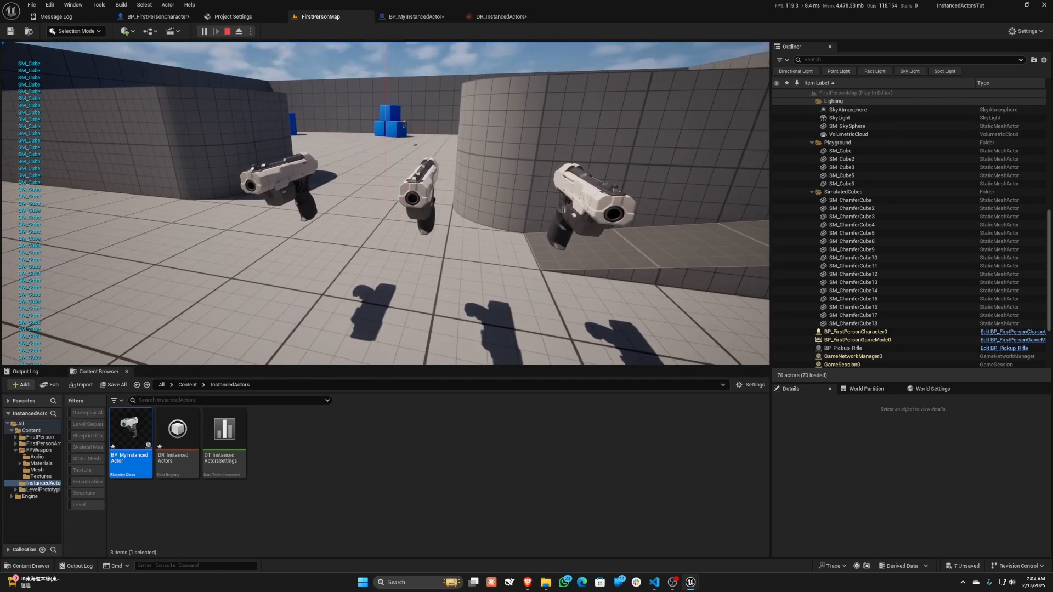
key(shift+F1)
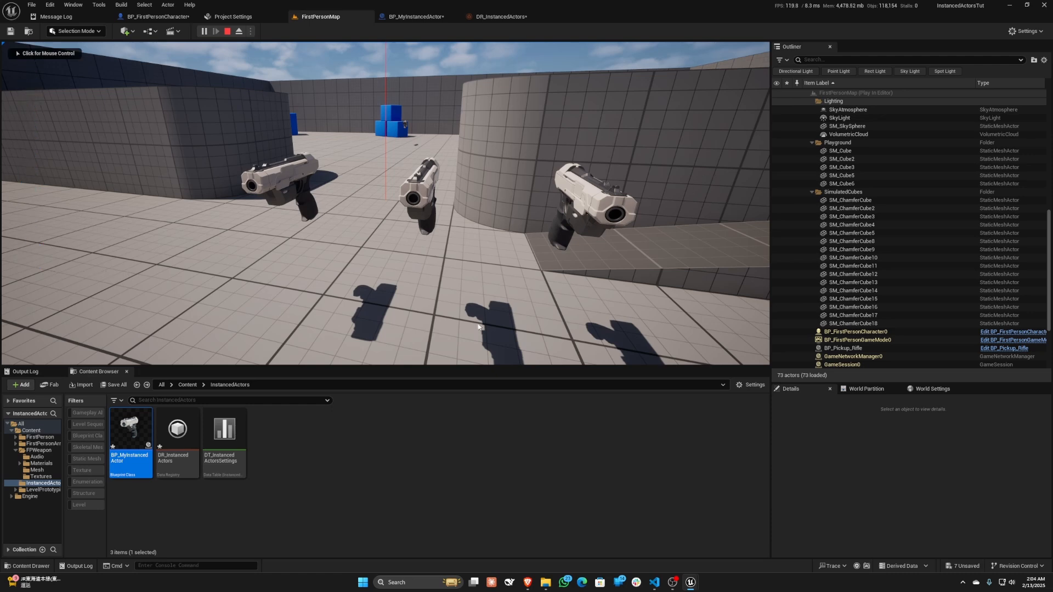